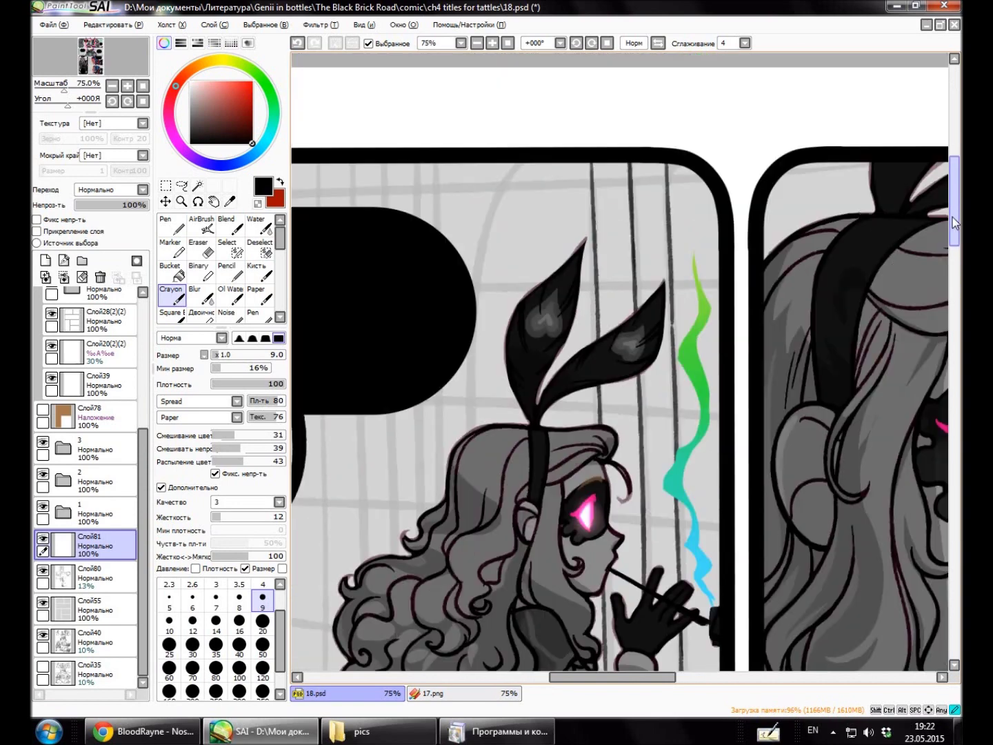
Draw vertical wall lines and the arch curve behind the bunny-eared woman in the first panel, consulting 17.png for reference.
drag(593, 676, 570, 677)
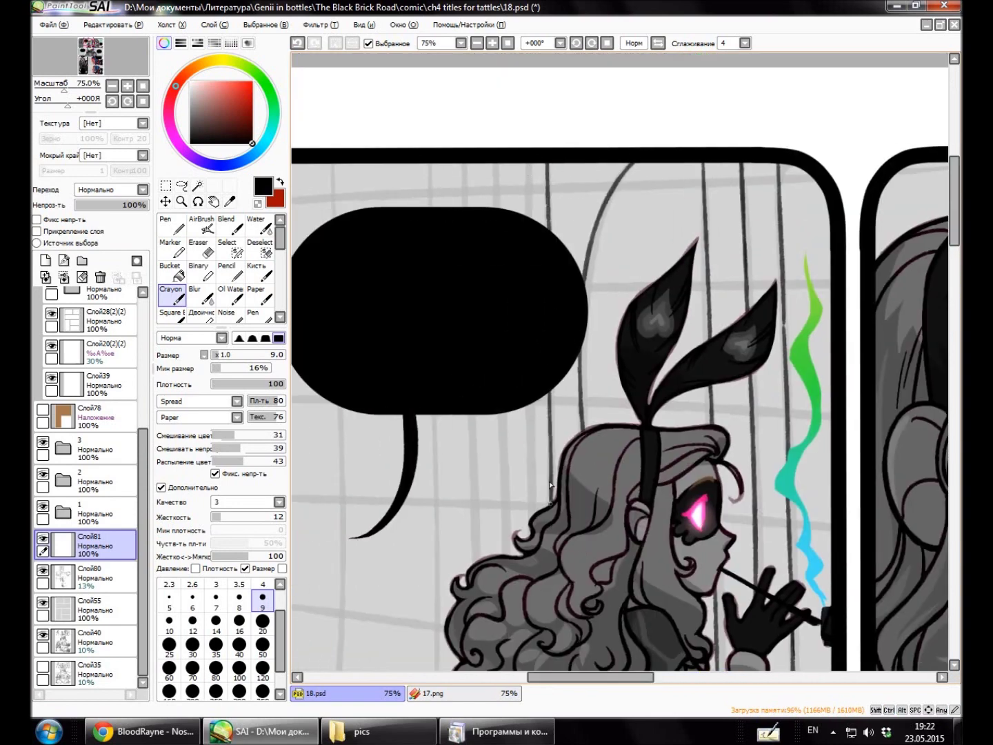
click(439, 699)
key(ctrl+Tab)
click(440, 699)
key(ctrl+Tab)
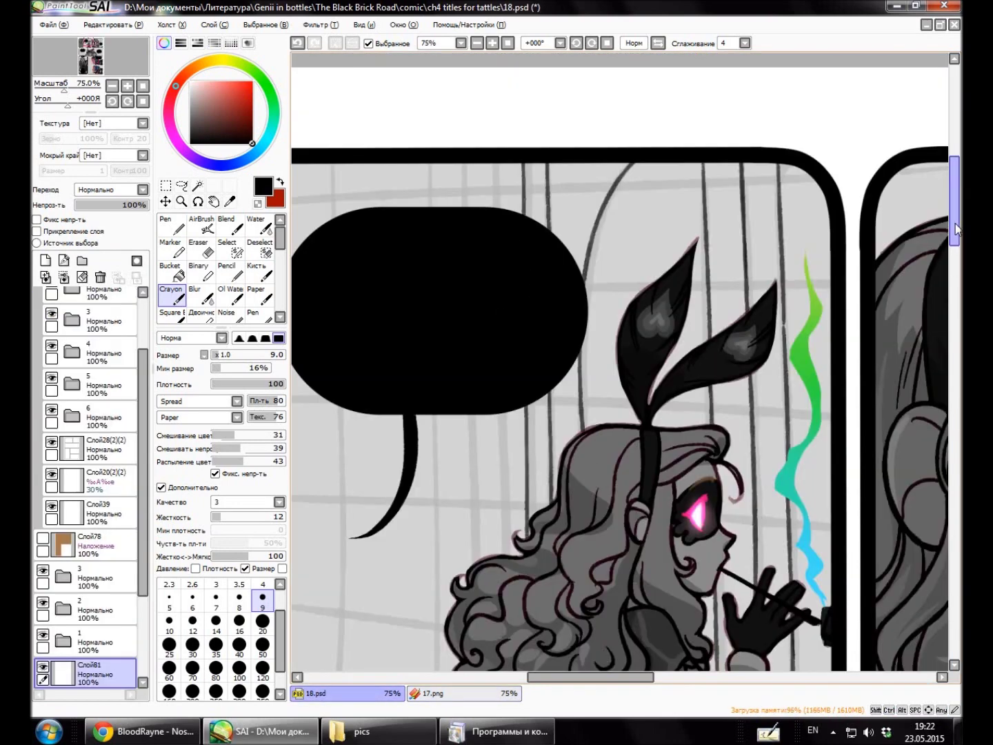
scroll(493, 284, up, 1)
scroll(496, 529, down, 4)
scroll(417, 668, up, 3)
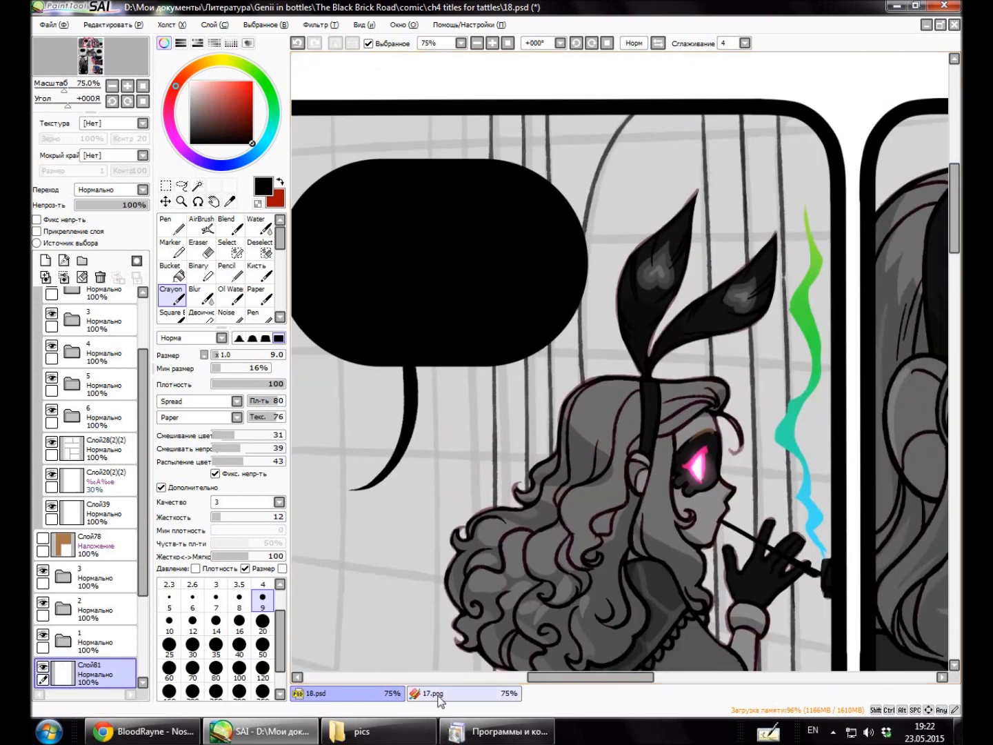
Extend the background with more vertical wall lines beside and below the first panel's speech bubble, down to the panel's lower border.
scroll(417, 667, down, 3)
scroll(417, 667, up, 4)
drag(581, 676, 560, 672)
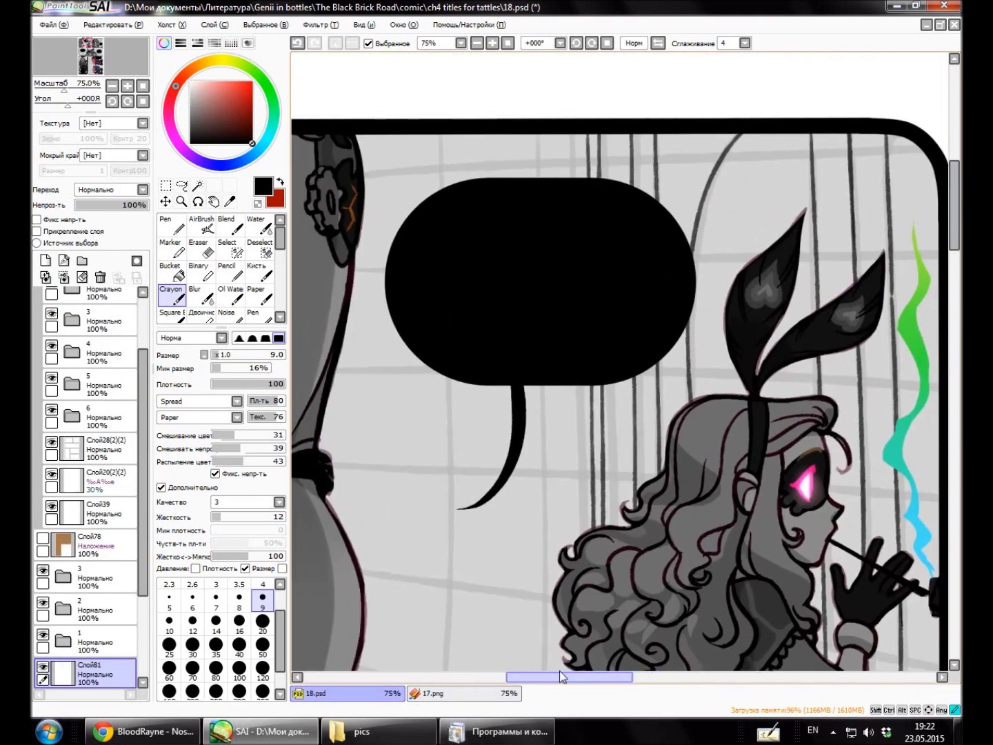
scroll(575, 429, down, 1)
drag(505, 372, 505, 538)
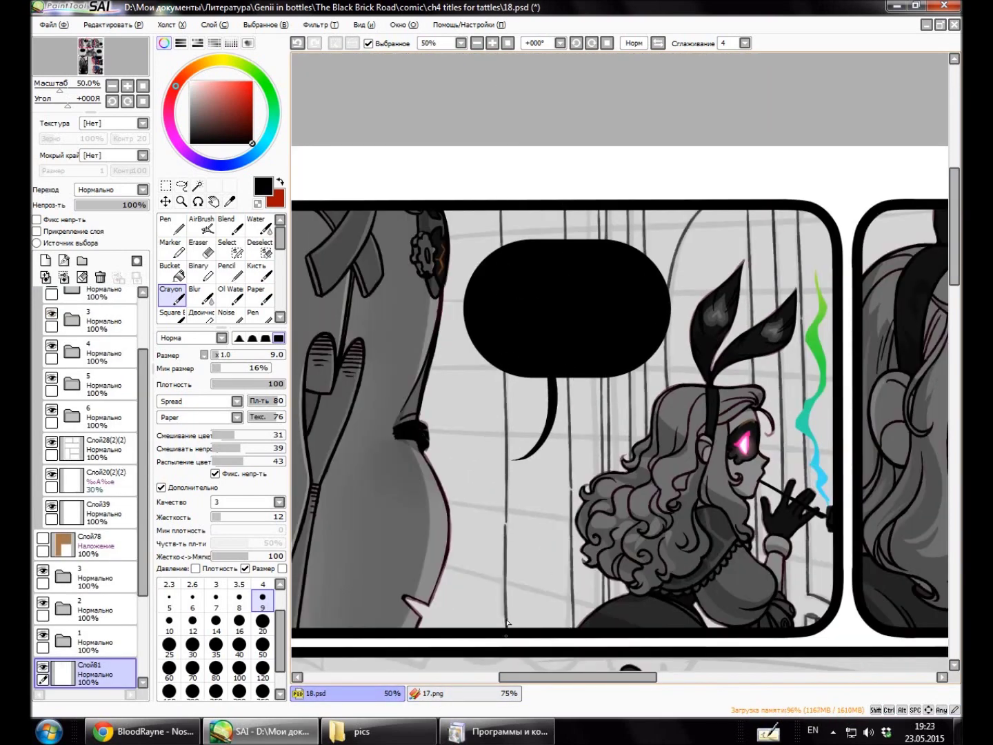
scroll(591, 693, up, 1)
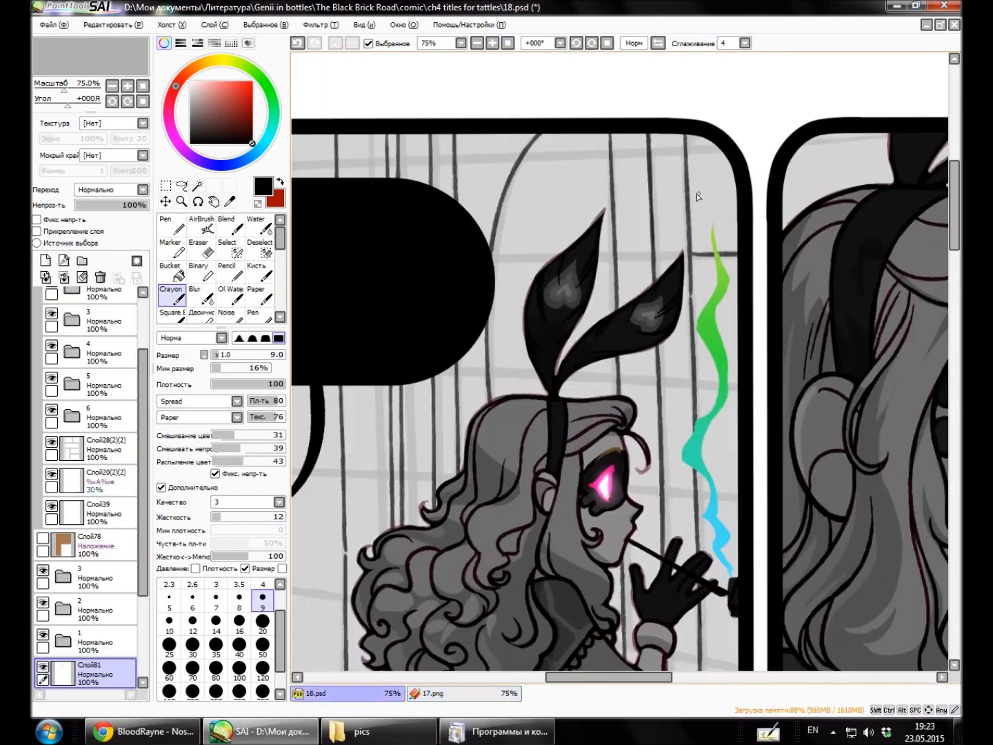
With the canvas rotated to -90°, draw the crossbars dividing the arched window and the side columns into cells.
drag(574, 263, 519, 431)
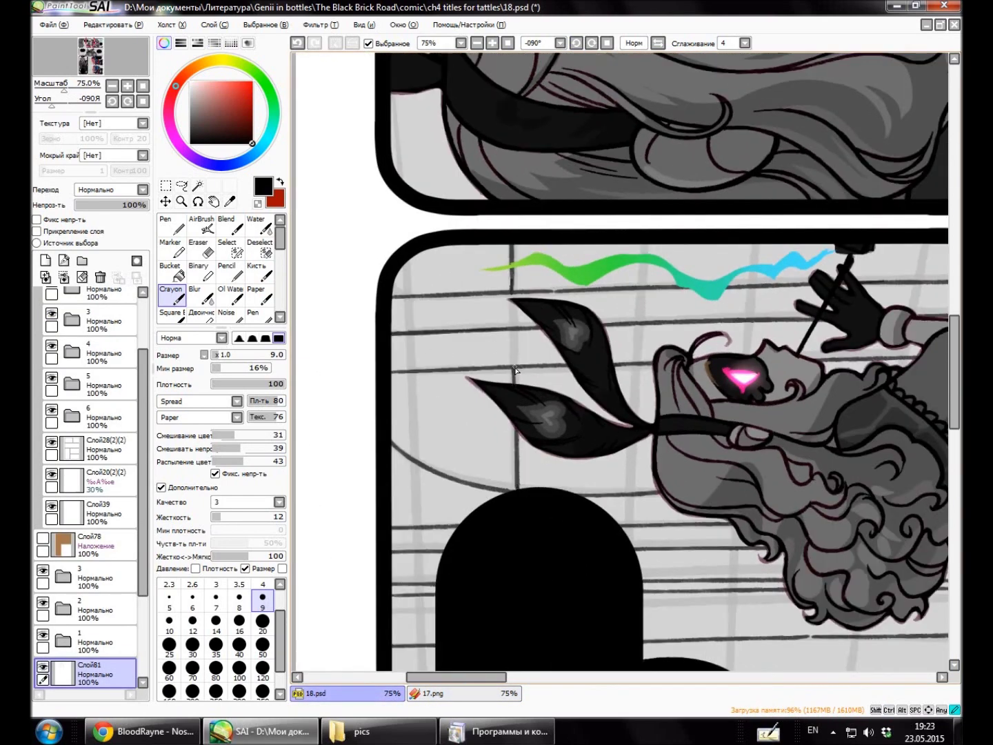
scroll(730, 257, right, 3)
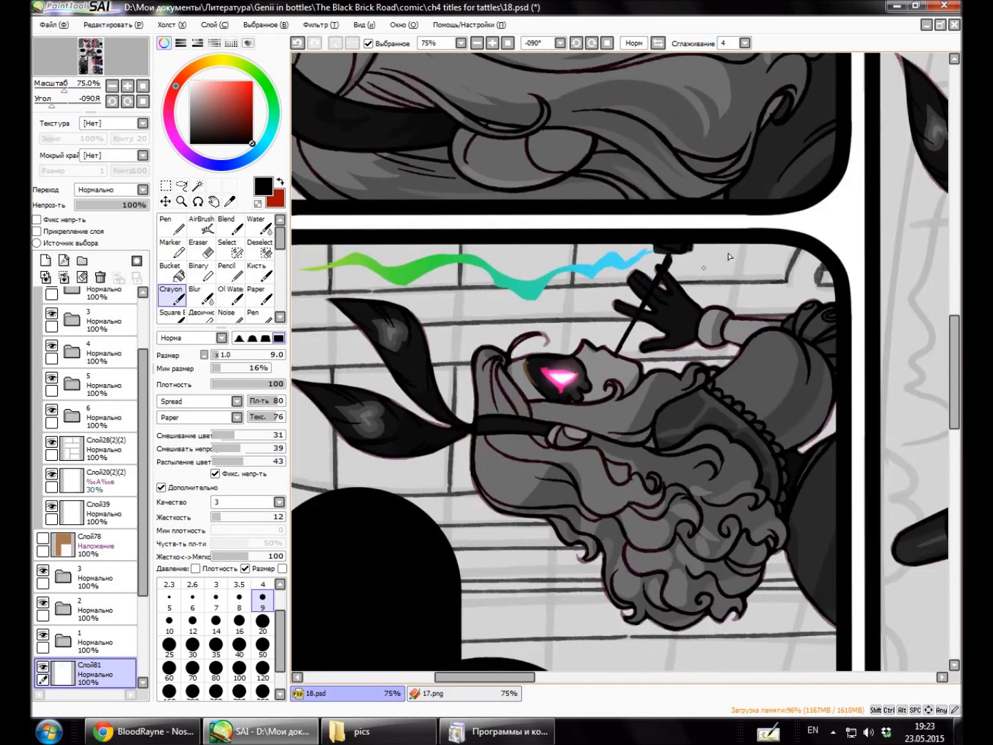
scroll(420, 301, left, 2)
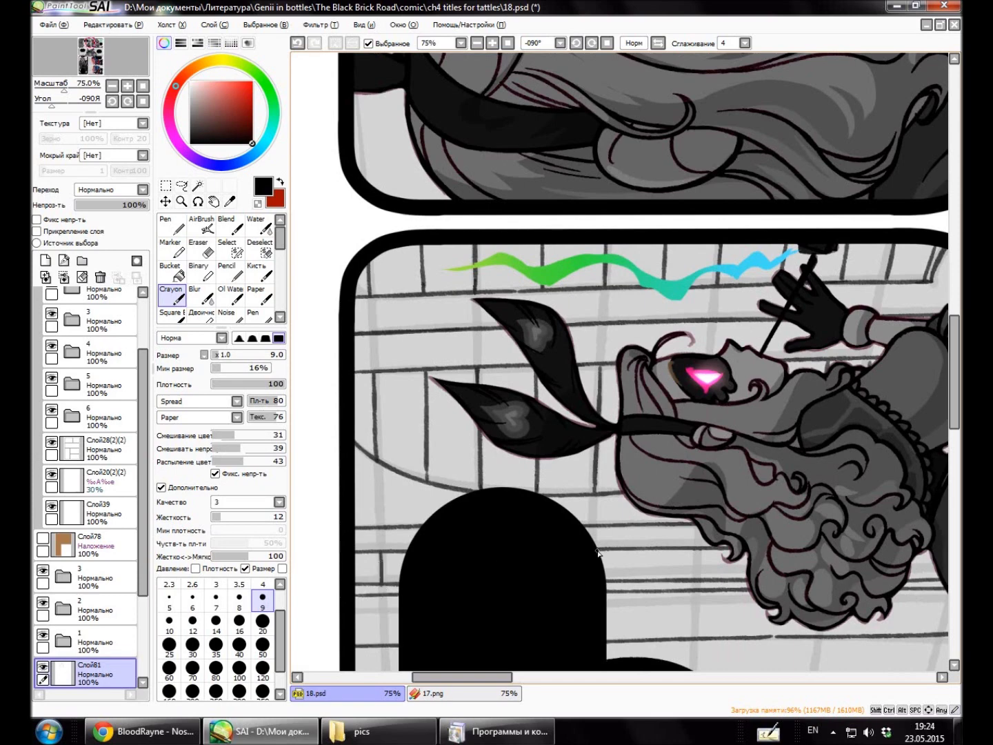
scroll(742, 552, right, 2)
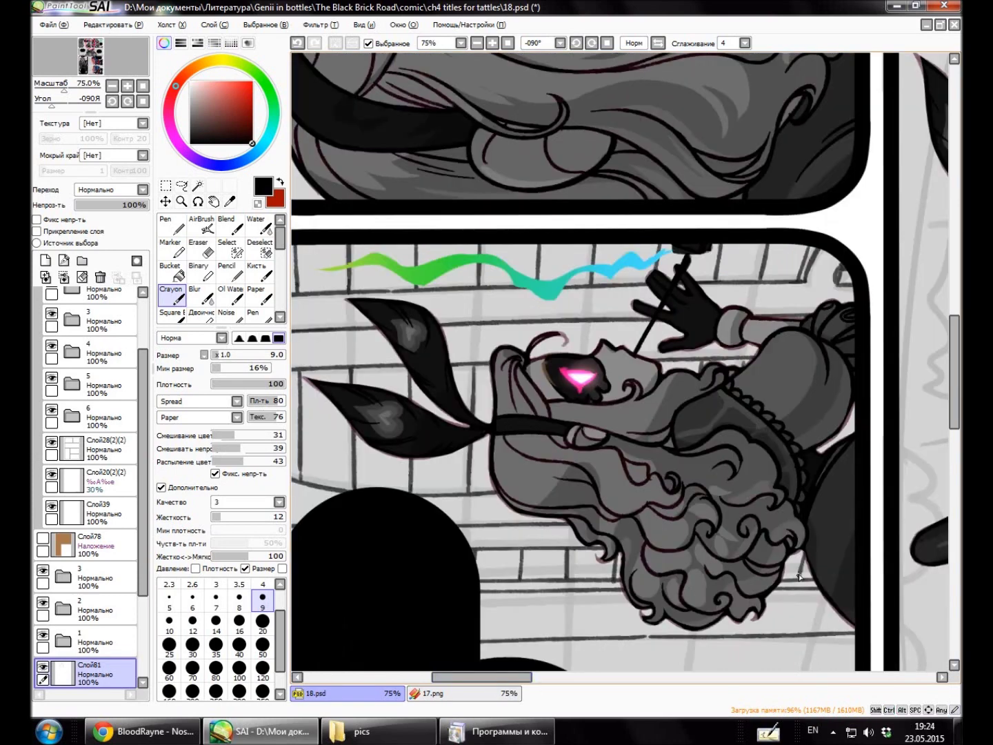
Reset the canvas rotation and draw the vertical dividers and doubled frame lines of the arched window and columns in the first panel.
click(596, 43)
drag(577, 141, 577, 241)
drag(579, 321, 581, 404)
drag(539, 142, 538, 282)
drag(501, 211, 498, 406)
drag(718, 153, 728, 324)
key(ctrl+z)
key(ctrl+z)
drag(729, 246, 736, 638)
scroll(954, 218, up, 1)
drag(538, 146, 499, 251)
drag(618, 142, 624, 407)
scroll(624, 340, down, 2)
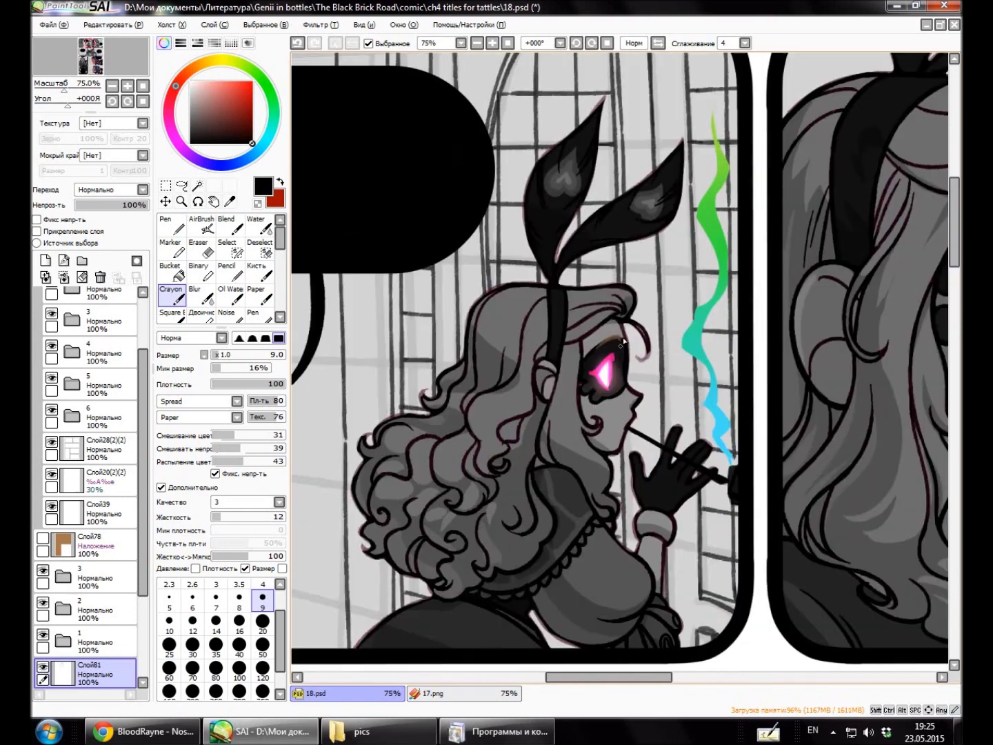
Draw the edge line of the column behind the coloured smoke and undo the faulty lower stroke.
drag(690, 261, 690, 332)
drag(690, 353, 690, 447)
key(ctrl+z)
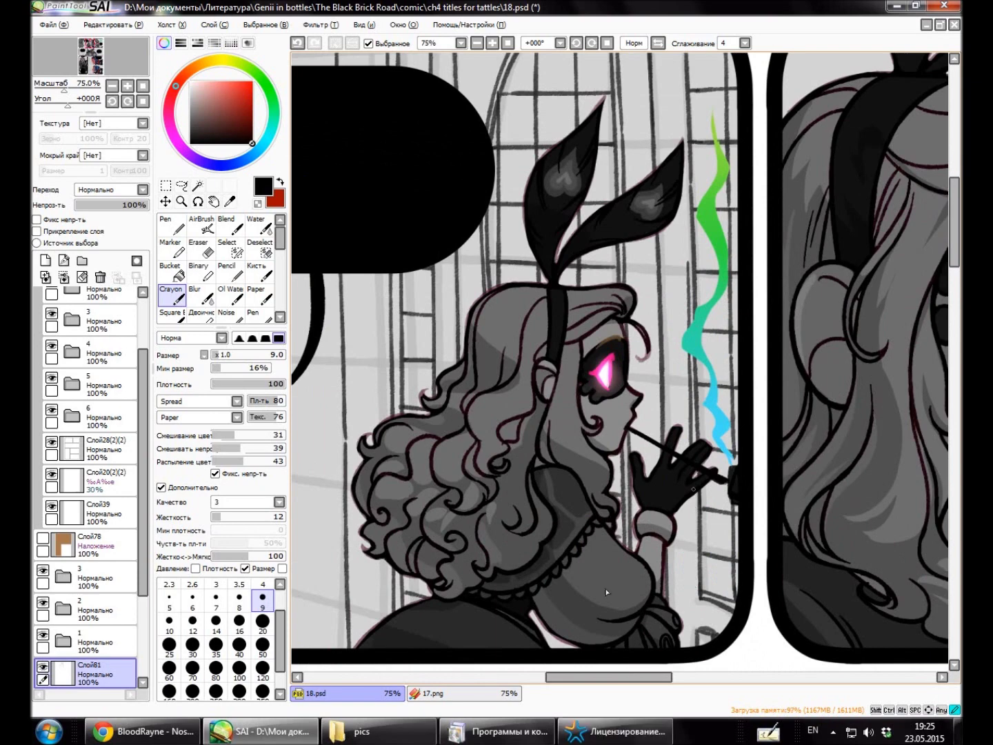
key(Delete)
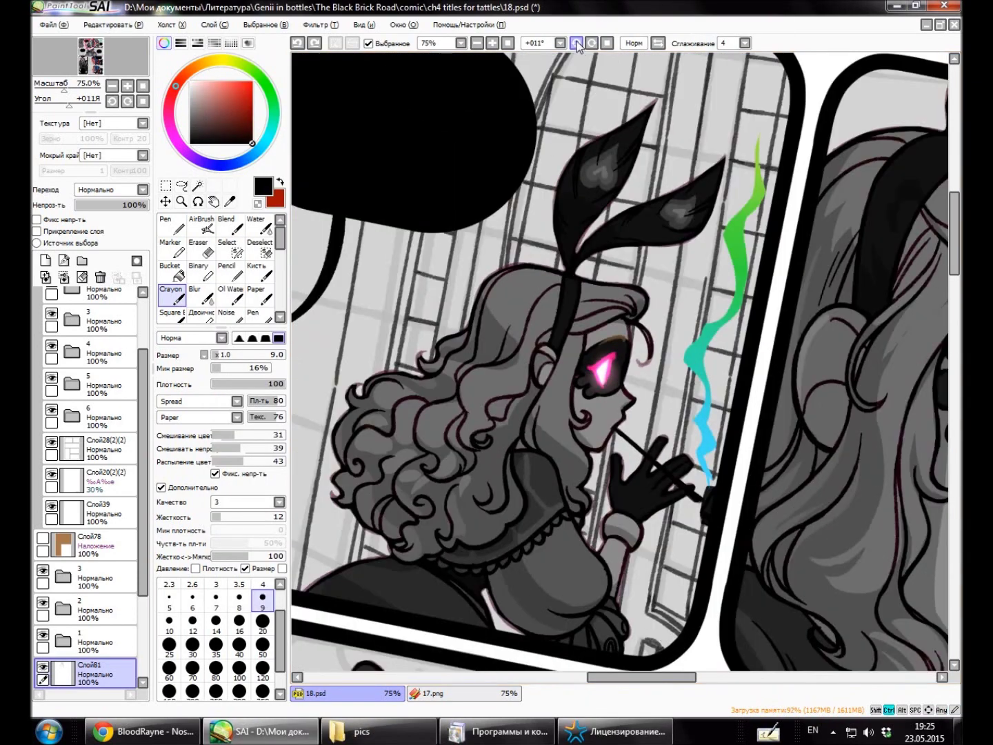
key(End)
Lasso the surplus vertical line beside the narrow column above and below the speech bubble, delete it and deselect.
scroll(682, 354, up, 3)
scroll(682, 353, left, 3)
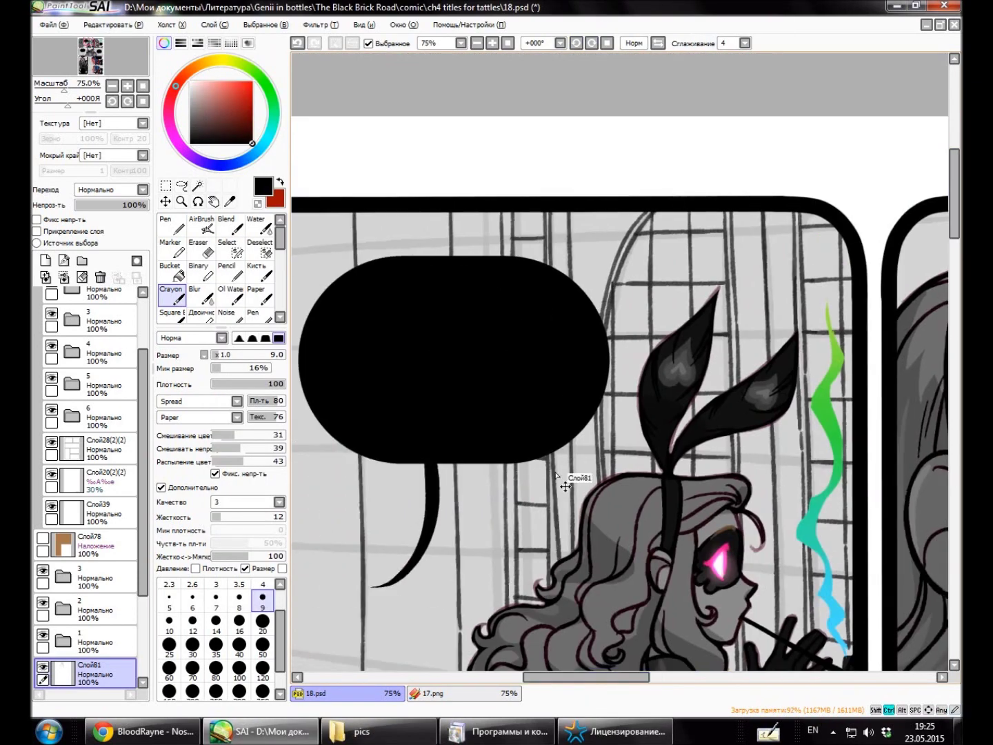
click(182, 185)
drag(490, 413, 492, 415)
mouse_move(502, 196)
mouse_down()
mouse_move(507, 271)
mouse_move(502, 197)
mouse_up()
key(Delete)
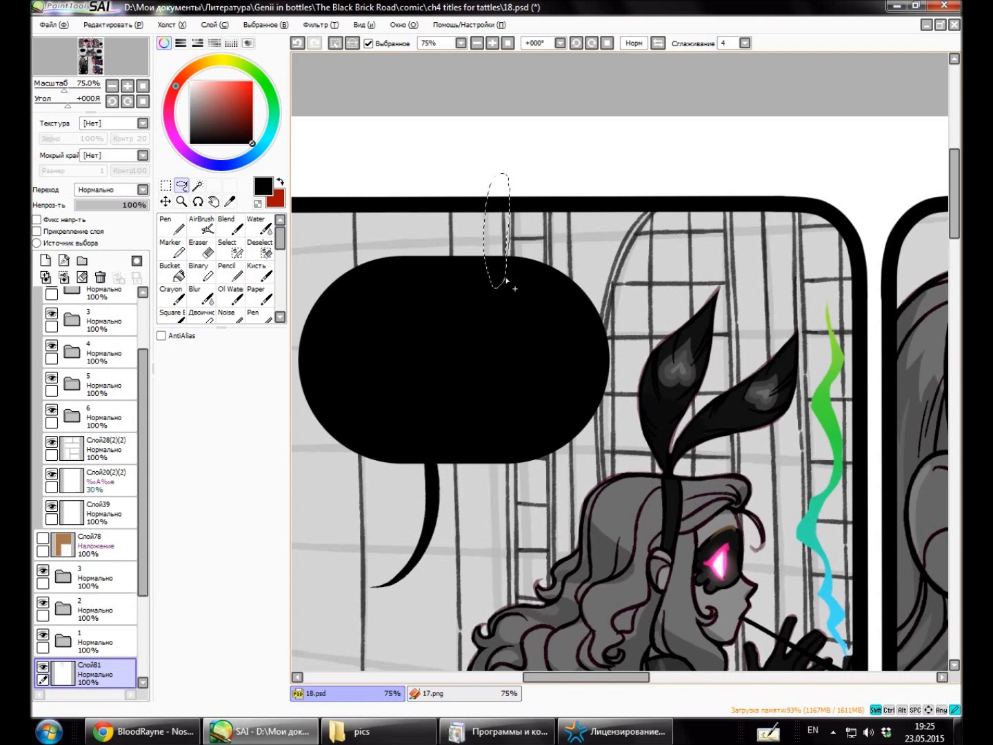
key(ctrl+d)
Rework the arched window's edge line next to the speech bubble with the Eraser and Crayon at 100% zoom.
key(c)
scroll(500, 588, down, 3)
scroll(570, 333, up, 1)
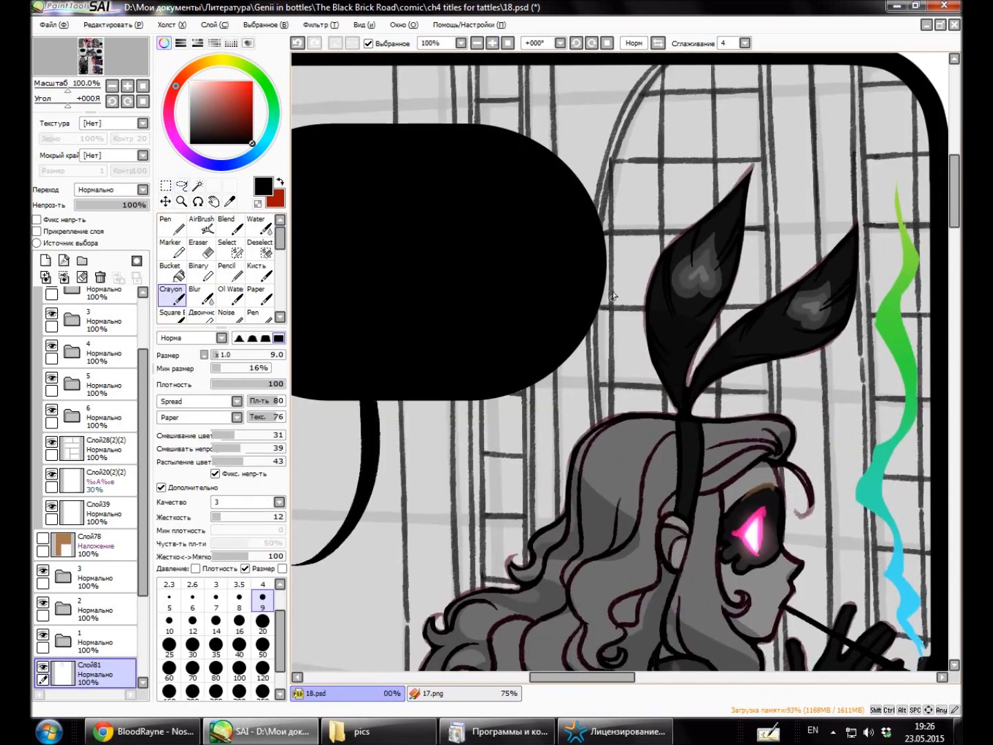
key(e)
key(c)
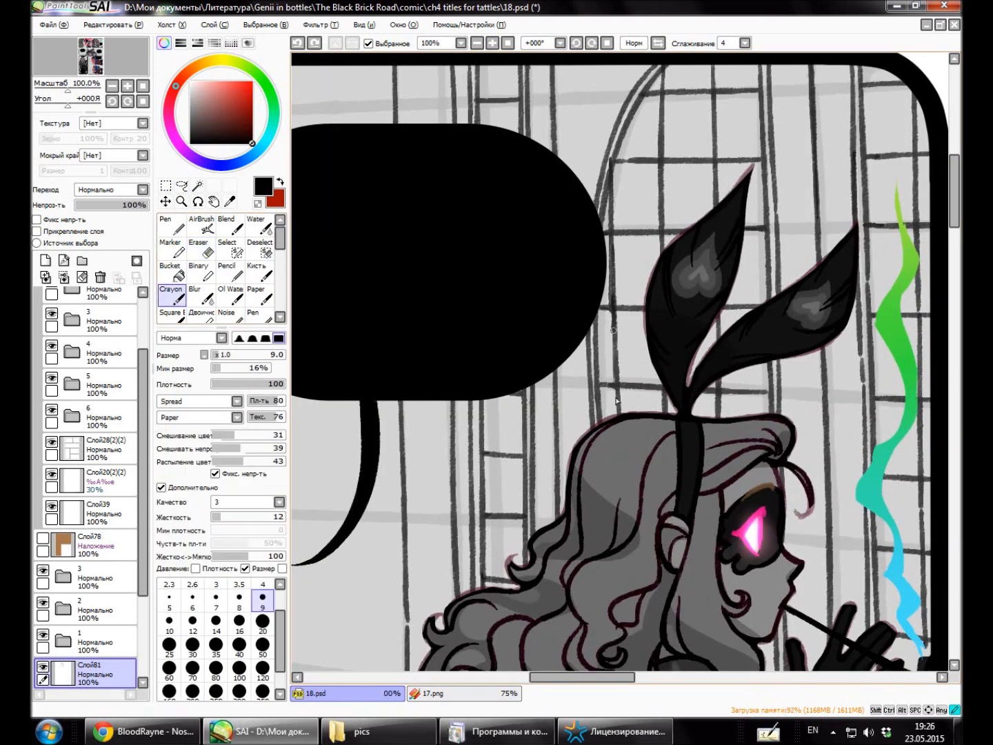
scroll(759, 311, up, 2)
scroll(759, 310, right, 2)
scroll(956, 201, down, 3)
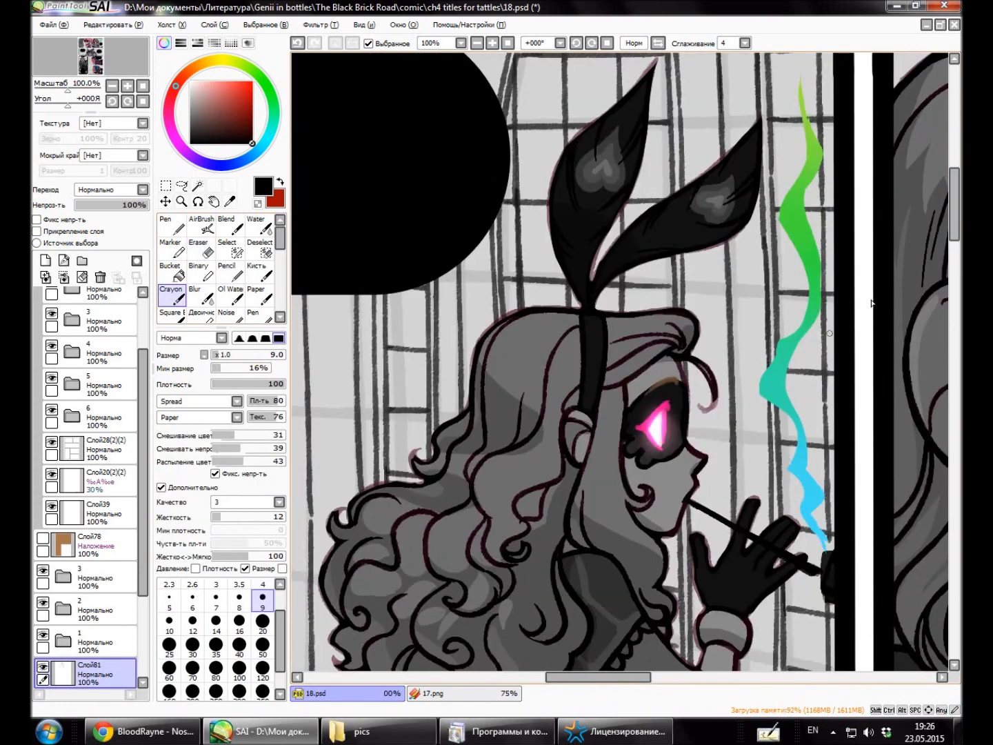
Draw a small inset square inside each visible grid cell of the arched window.
scroll(539, 264, up, 3)
drag(524, 255, 543, 309)
drag(524, 261, 543, 270)
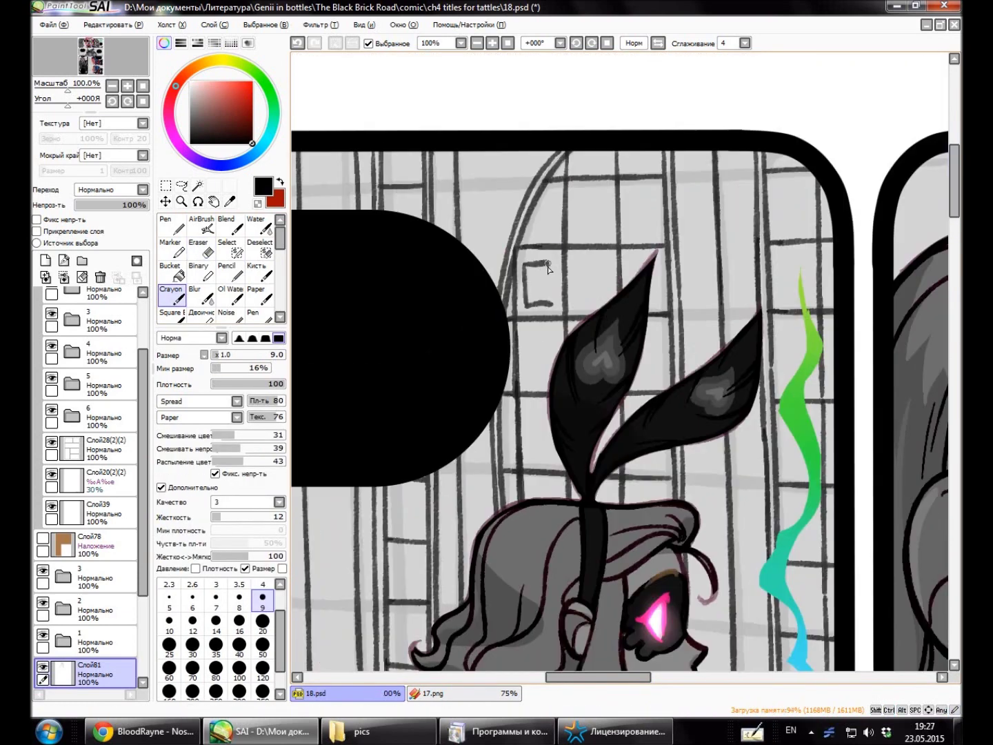
drag(578, 197, 604, 233)
drag(629, 197, 630, 200)
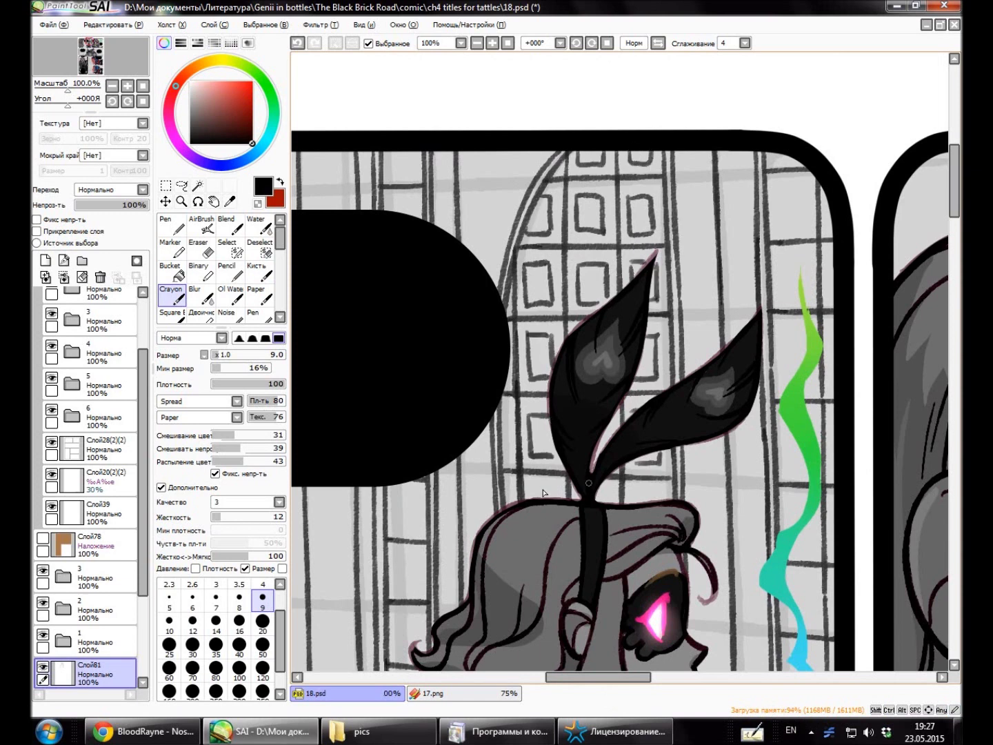
Draw inset rectangles inside the cells of the columns behind the smoke and beside the speech bubble.
drag(807, 261, 808, 383)
scroll(943, 198, down, 5)
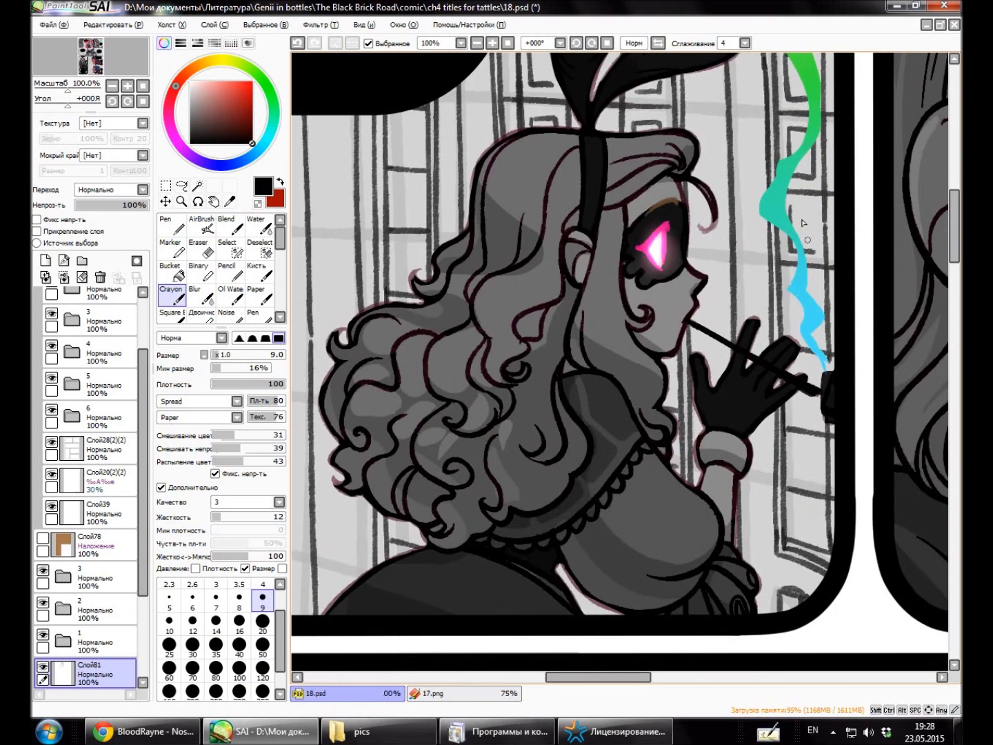
scroll(414, 302, up, 2)
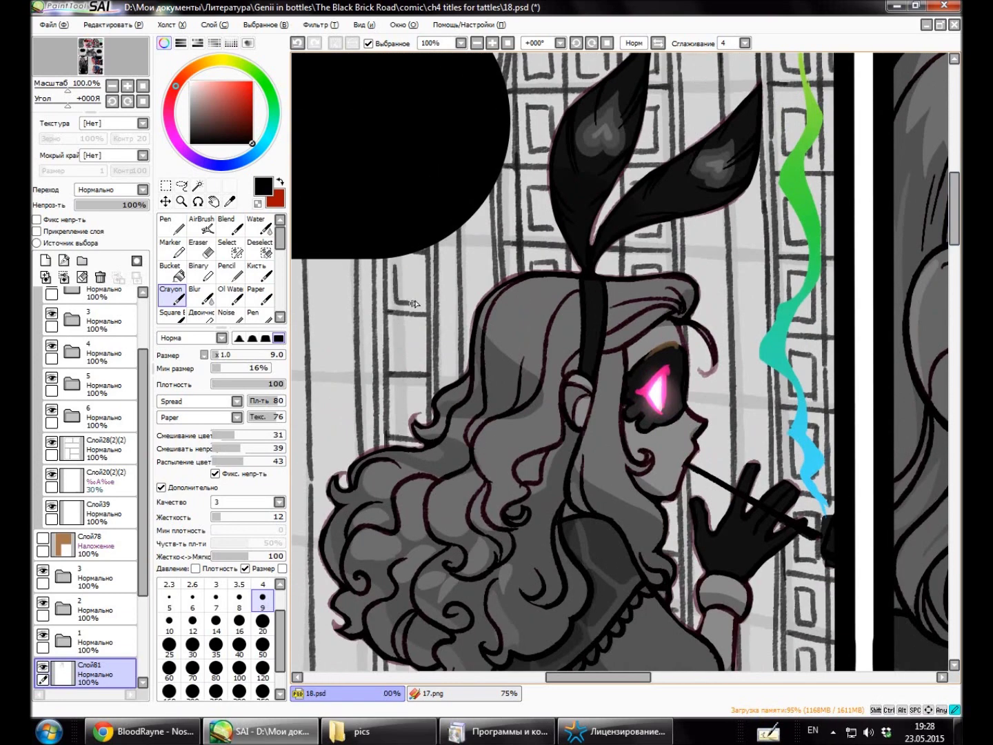
scroll(400, 394, down, 1)
scroll(428, 342, up, 3)
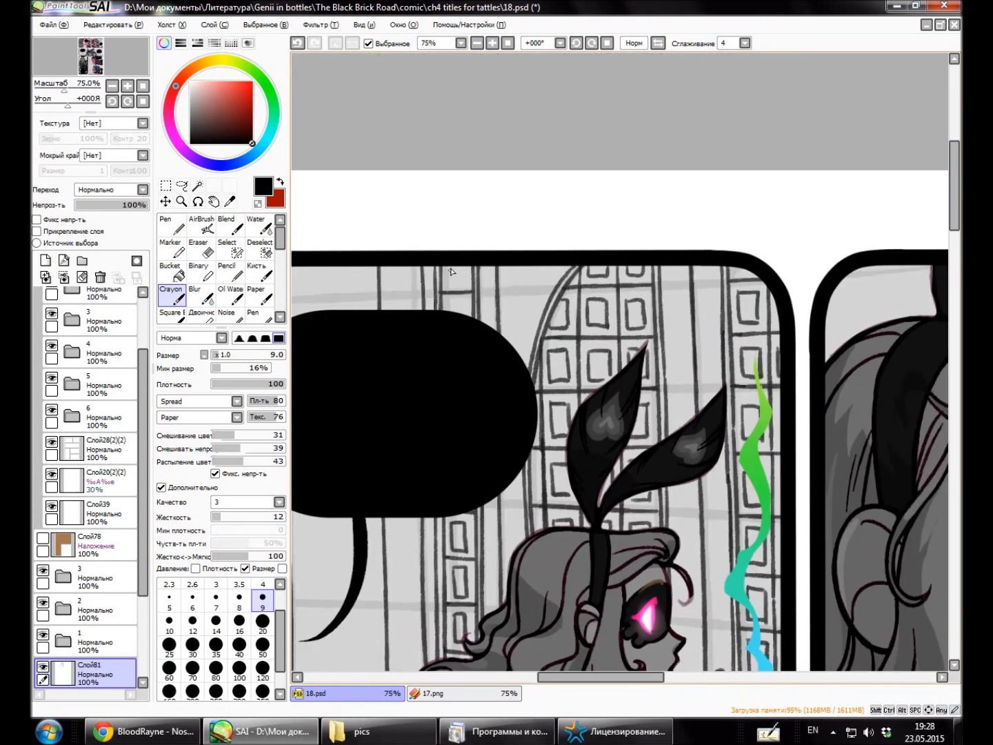
Connect the inset shapes to their cell corners with diagonal lines so the window and column cells look bevelled.
click(492, 43)
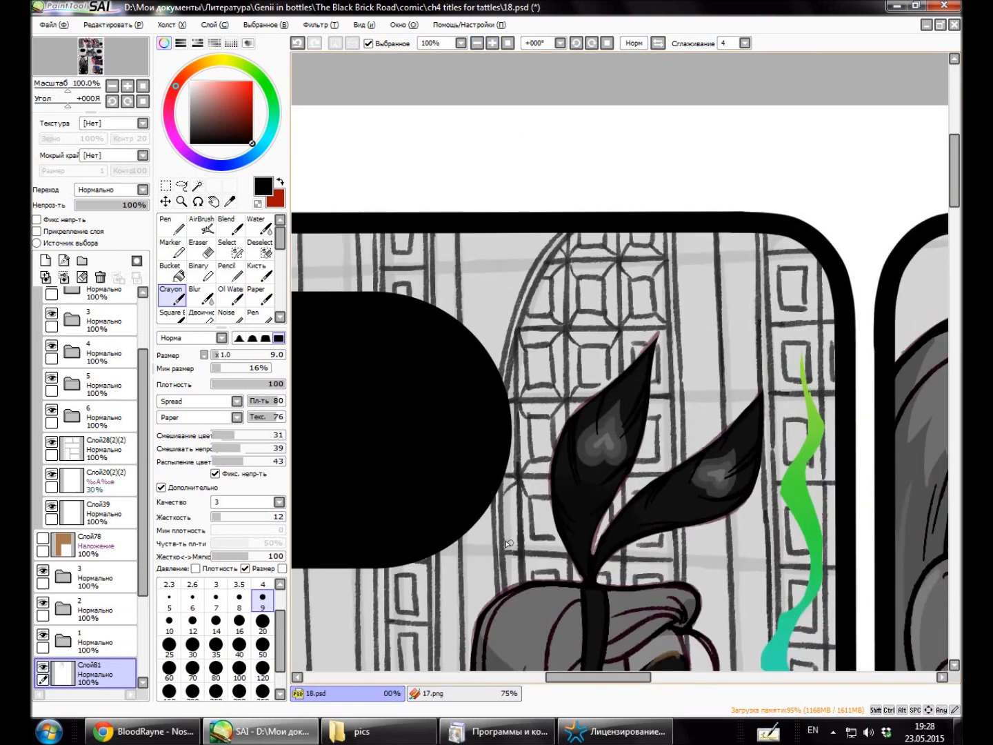
scroll(675, 404, down, 3)
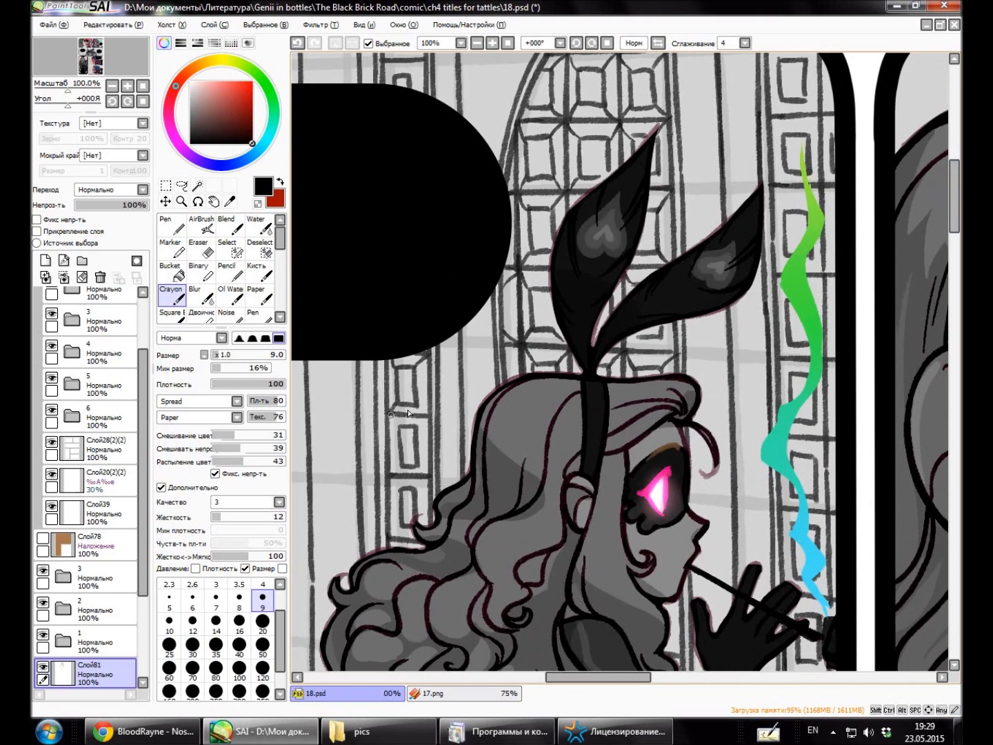
scroll(820, 311, up, 3)
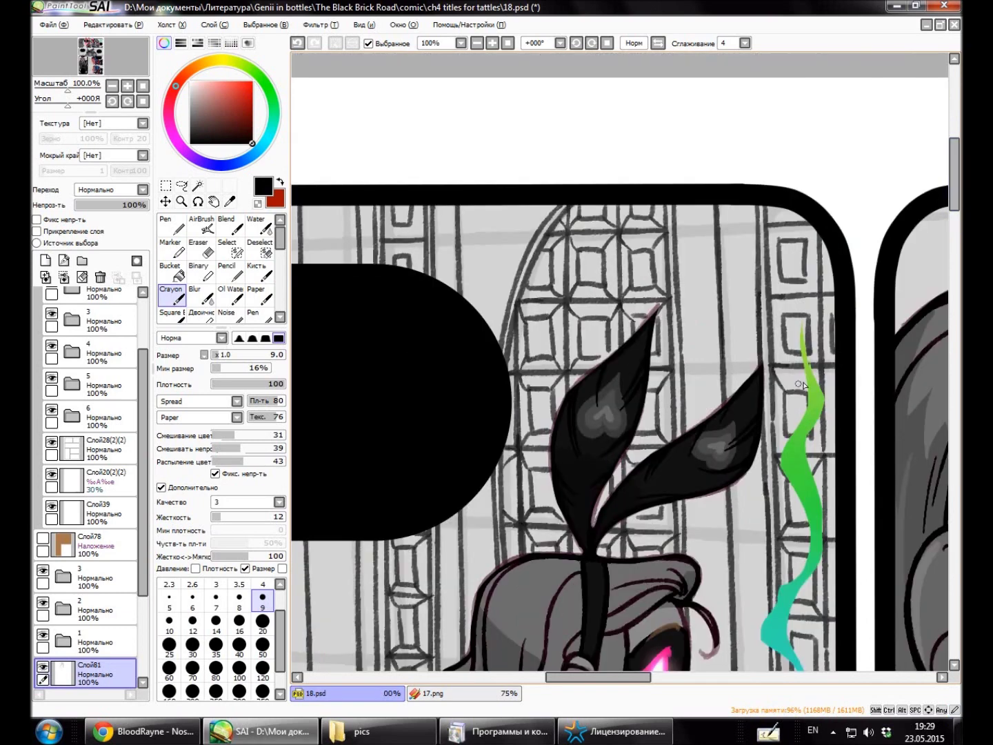
scroll(778, 309, down, 4)
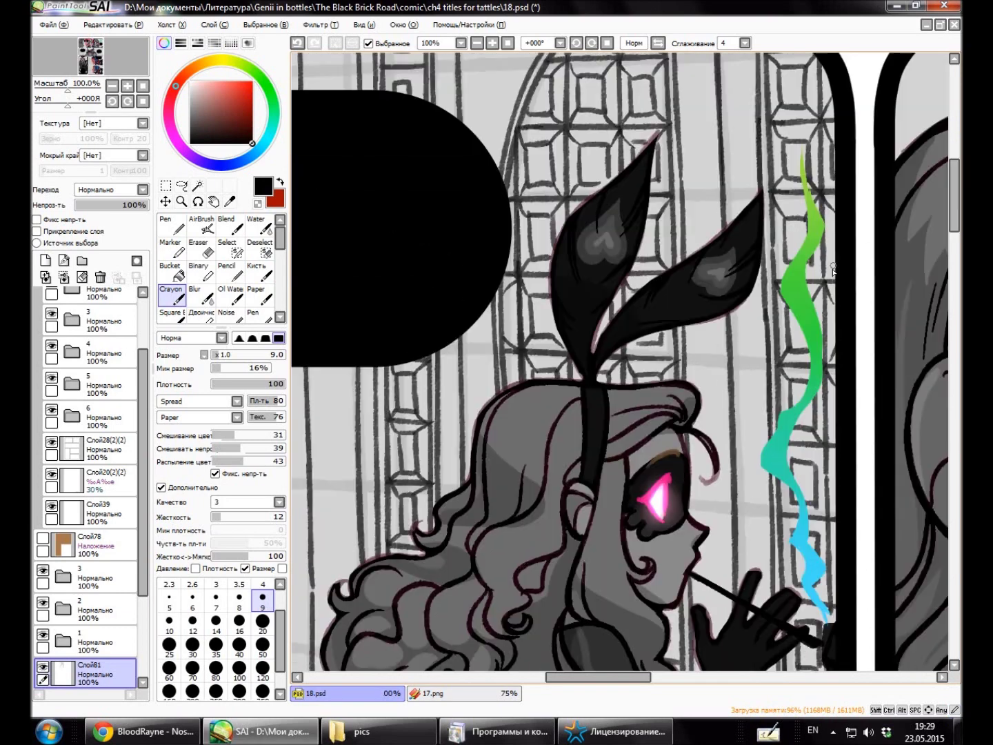
scroll(827, 497, down, 3)
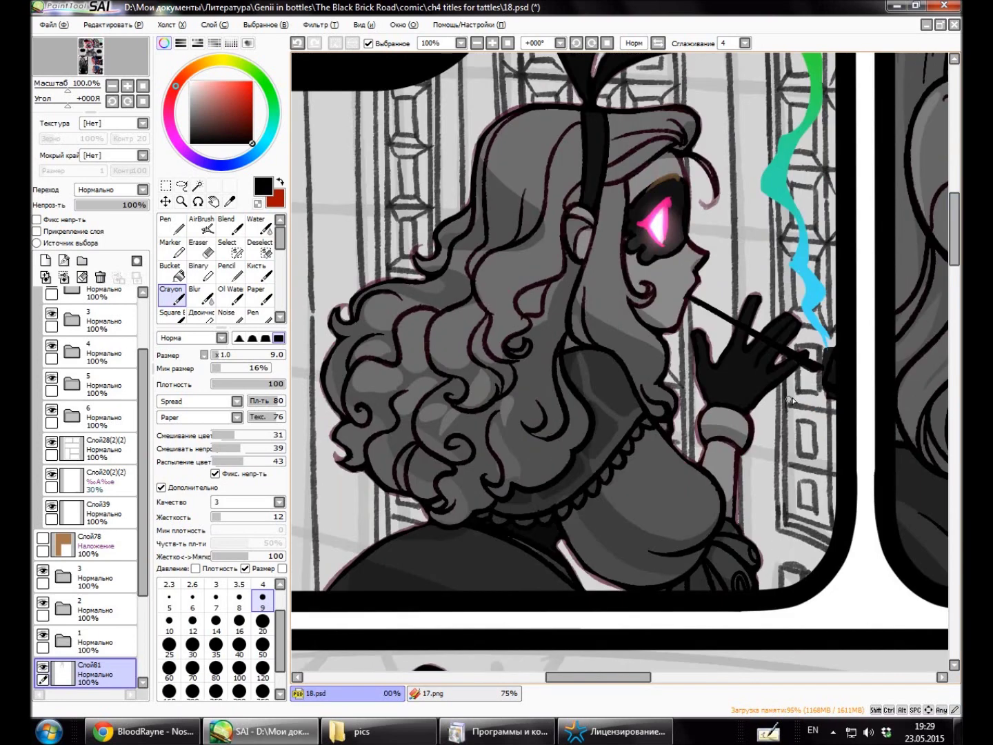
scroll(399, 504, down, 3)
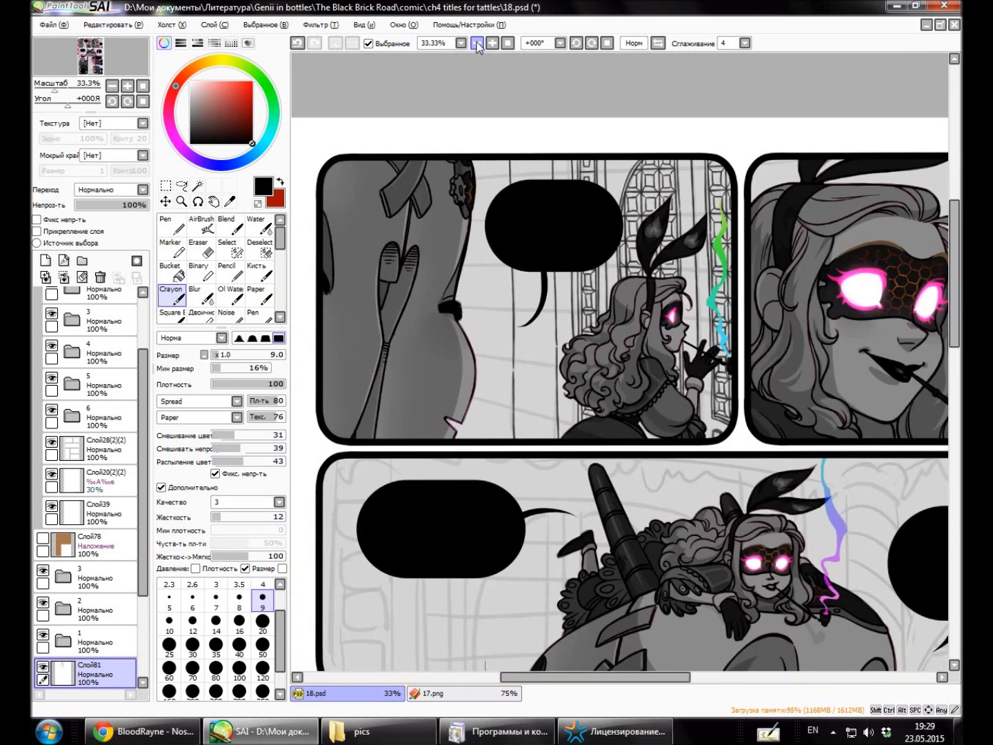
Draw a pillar of stacked, cracked stone blocks running behind the first panel's speech bubble.
scroll(400, 504, up, 2)
mouse_move(399, 503)
mouse_down()
mouse_move(392, 623)
mouse_move(401, 505)
mouse_move(388, 332)
mouse_move(466, 303)
mouse_up()
scroll(386, 314, down, 2)
scroll(382, 311, up, 5)
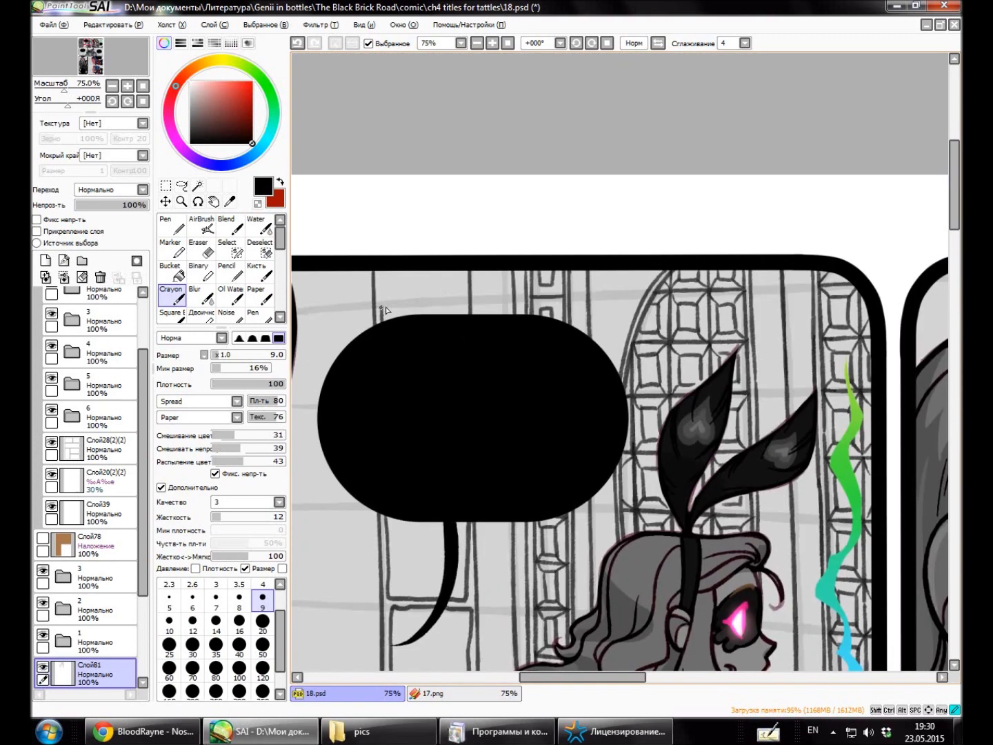
scroll(463, 298, down, 6)
scroll(464, 339, up, 1)
mouse_move(401, 467)
mouse_down()
mouse_move(470, 469)
mouse_move(395, 604)
mouse_move(400, 447)
mouse_up()
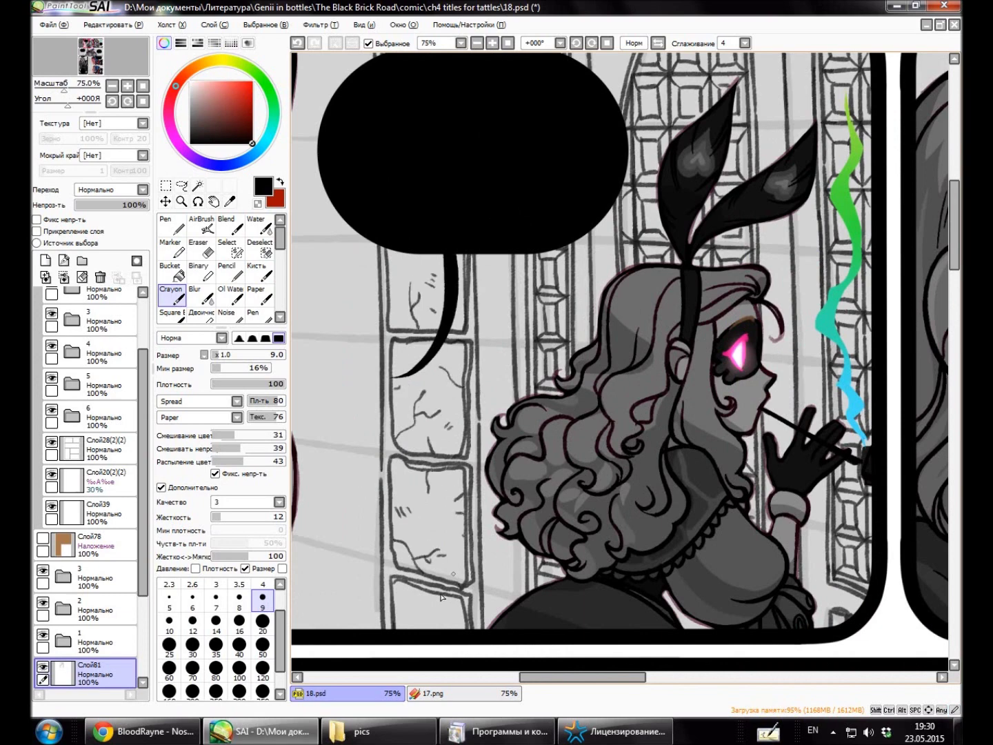
Check the first panel's background at a reduced zoom and compare it with 17.png.
click(477, 43)
click(449, 692)
click(325, 693)
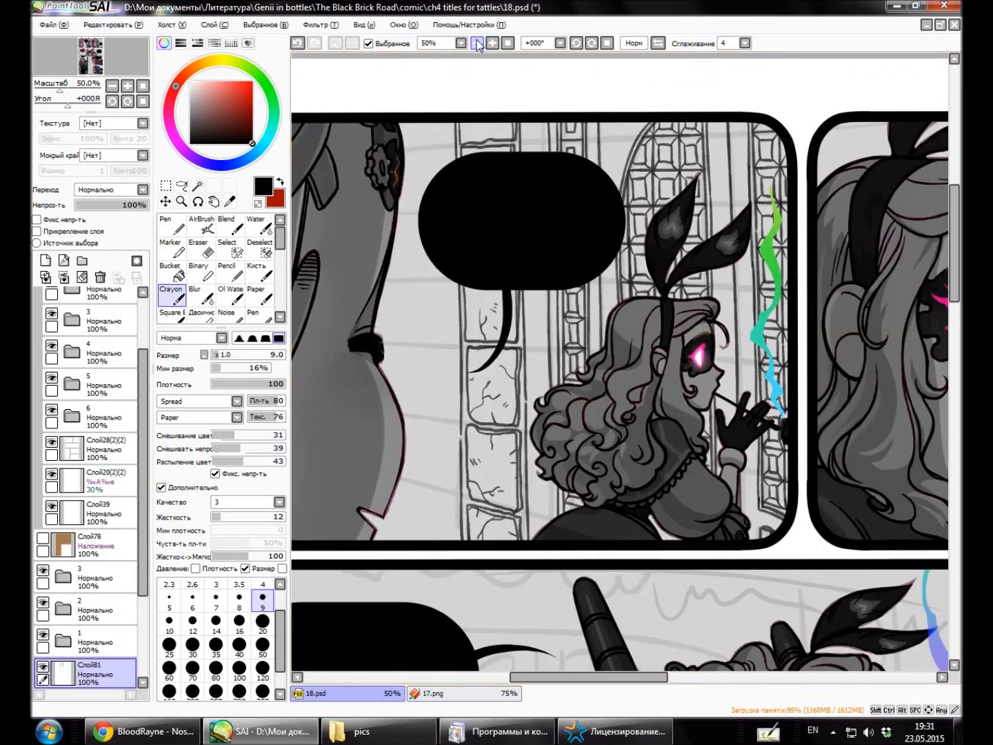
click(492, 42)
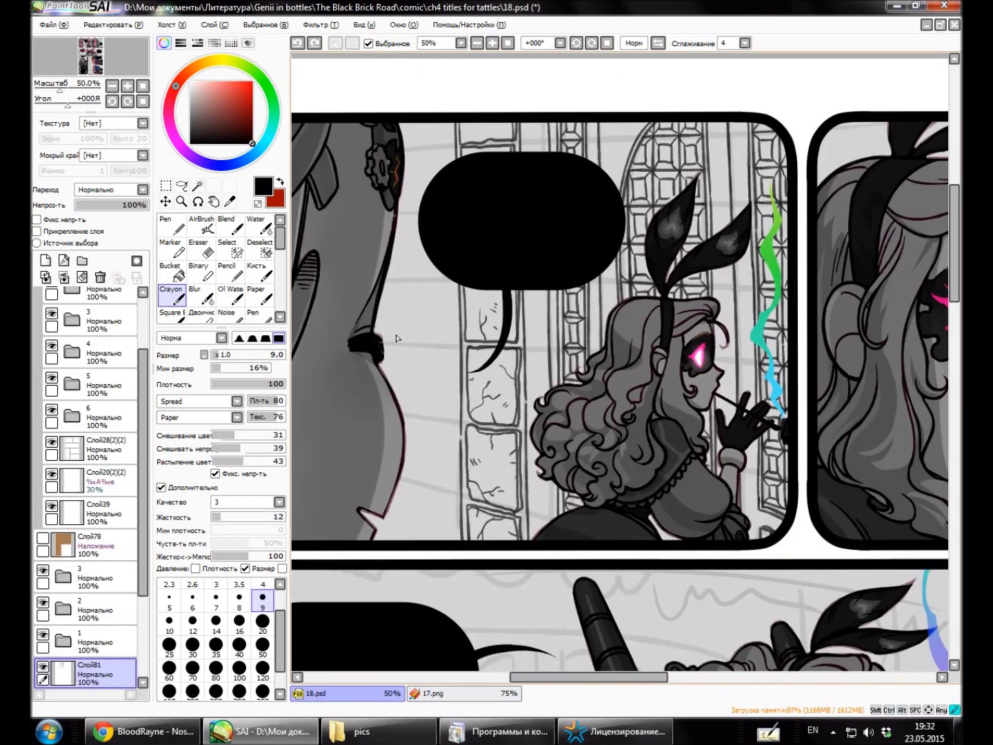
scroll(414, 370, down, 1)
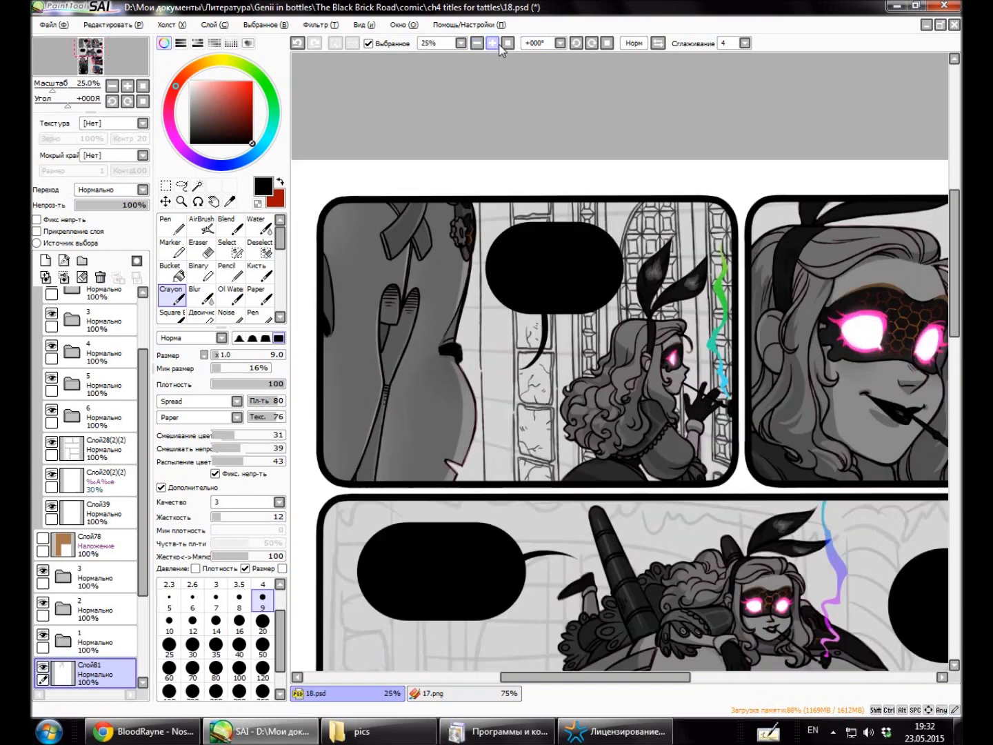
Outline the arched windows of the wide second panel with double frame lines and a vertical post between them.
scroll(494, 43, down, 5)
click(492, 43)
click(492, 43)
drag(700, 214, 703, 418)
drag(661, 253, 664, 552)
drag(736, 252, 740, 372)
mouse_move(518, 390)
mouse_down()
mouse_move(500, 638)
mouse_move(496, 483)
mouse_move(513, 390)
mouse_up()
mouse_move(613, 260)
mouse_down()
mouse_move(669, 264)
mouse_move(674, 542)
mouse_up()
Draw evenly spaced vertical bars inside the arched window beside the second panel's speech bubble.
scroll(749, 249, down, 1)
drag(624, 206, 628, 483)
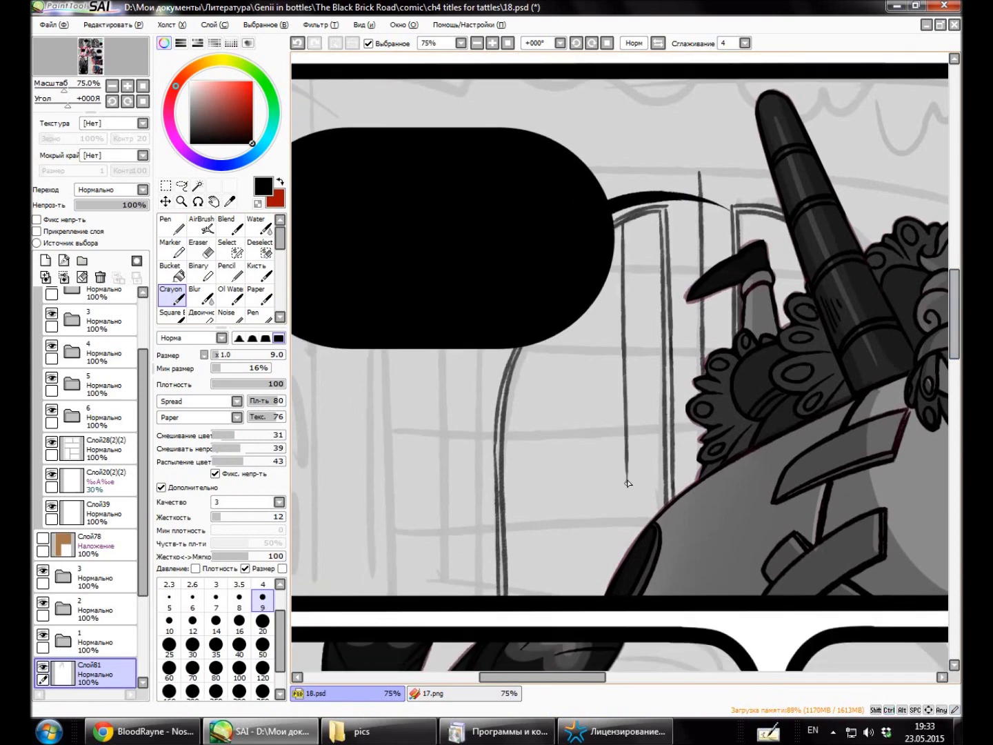
drag(581, 550, 582, 596)
mouse_move(536, 344)
mouse_down()
mouse_move(535, 600)
mouse_move(539, 588)
mouse_up()
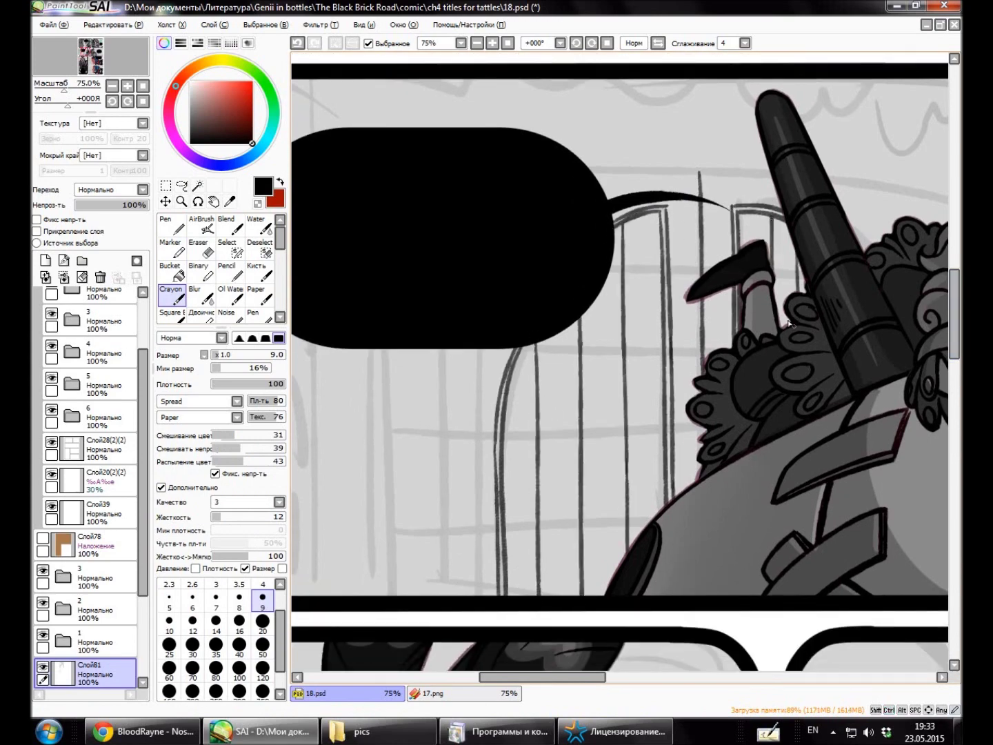
Draw the vertical edges of the narrow column below the speech bubble, next to the arched window.
key(ctrl+minus)
drag(497, 353, 498, 519)
key(ctrl+z)
drag(460, 355, 465, 519)
scroll(787, 378, up, 2)
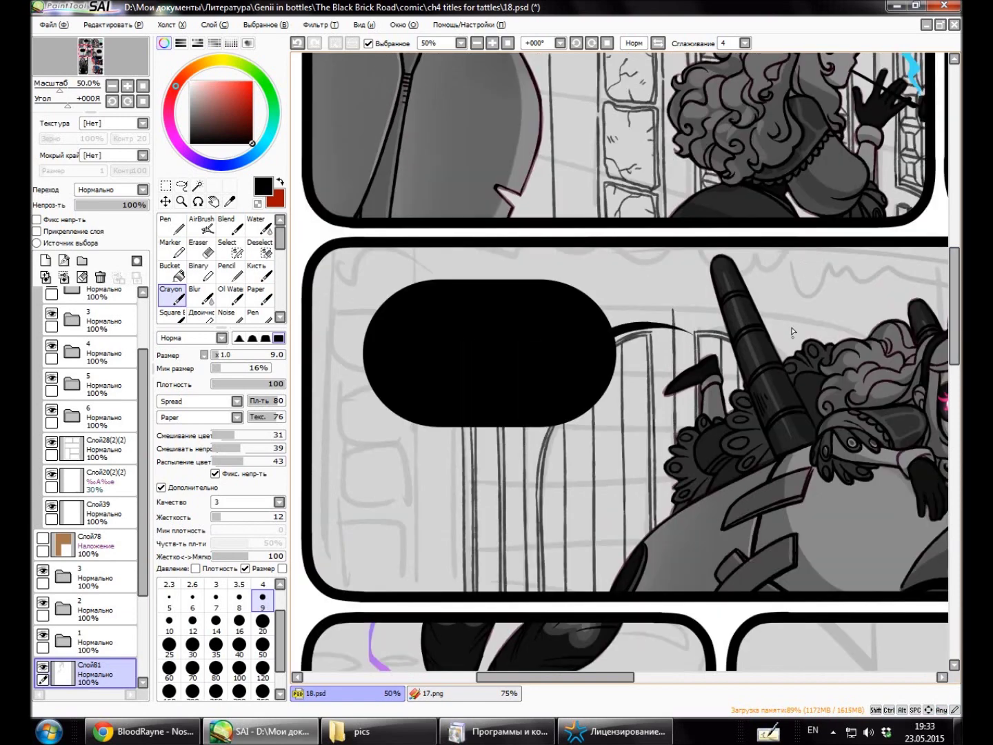
Draw the two long vertical edges of the stone pillar near the second panel's left border, redoing uneven strokes.
key(ctrl+minus)
key(ctrl+minus)
key(ctrl+plus)
key(ctrl+plus)
drag(419, 422, 419, 594)
key(ctrl+z)
drag(417, 539, 418, 593)
drag(341, 248, 340, 565)
key(ctrl+z)
drag(334, 242, 333, 590)
key(ctrl+minus)
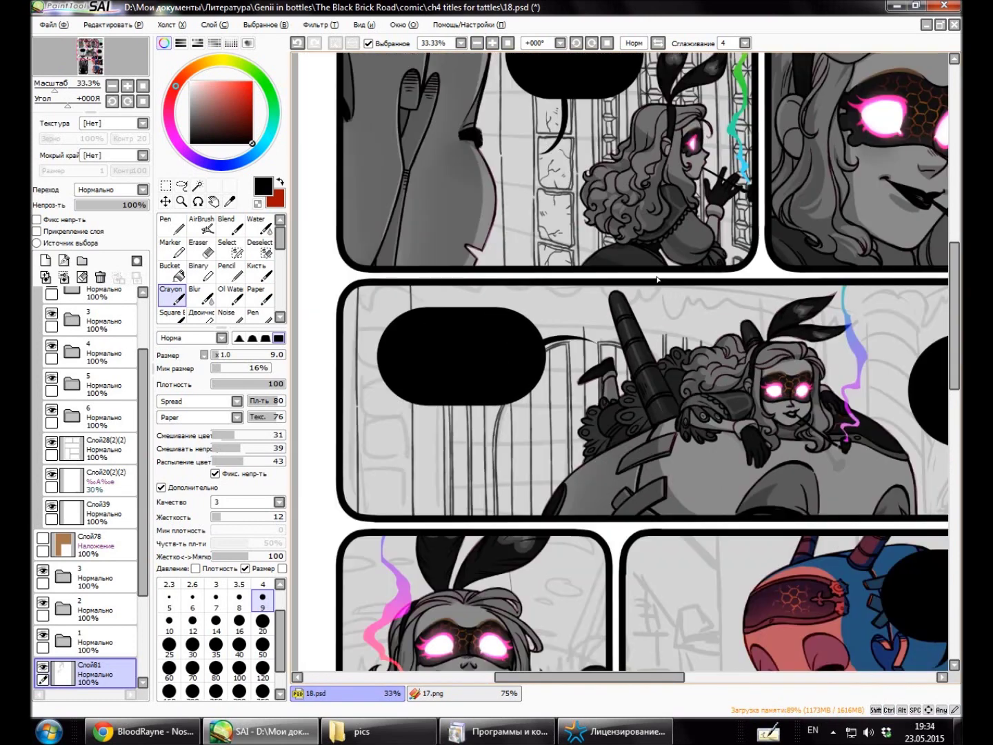
Rotate the canvas and draw the long lower edge of the lintel above the arched windows.
key(Delete)
key(Delete)
key(Delete)
key(Delete)
key(Delete)
key(Delete)
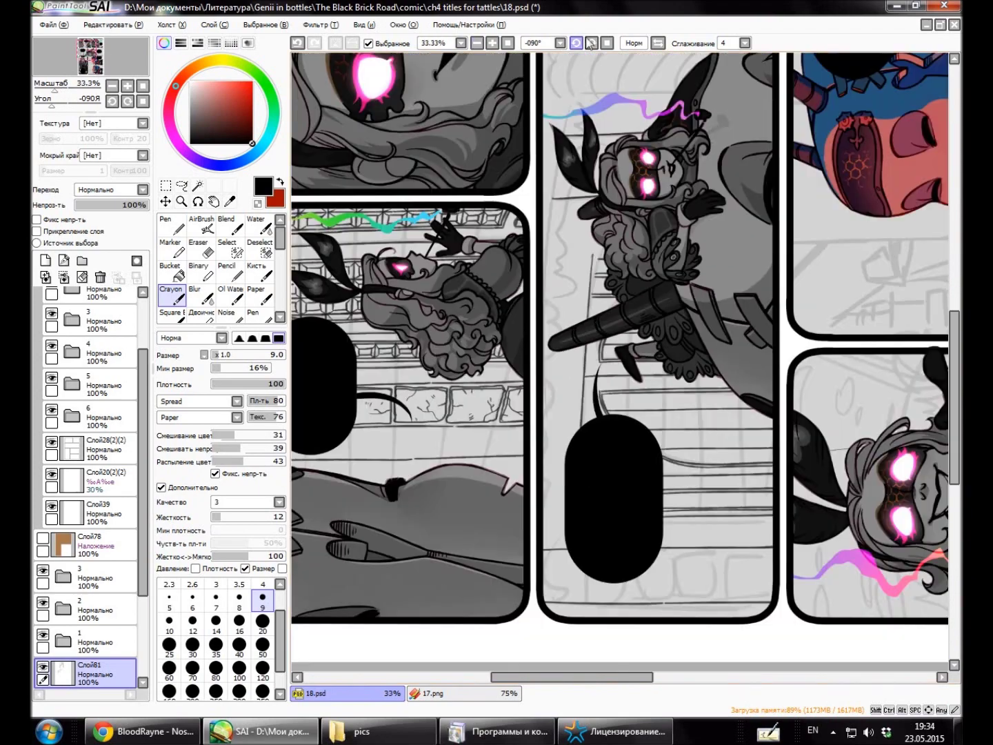
drag(591, 45, 593, 46)
key(ctrl+plus)
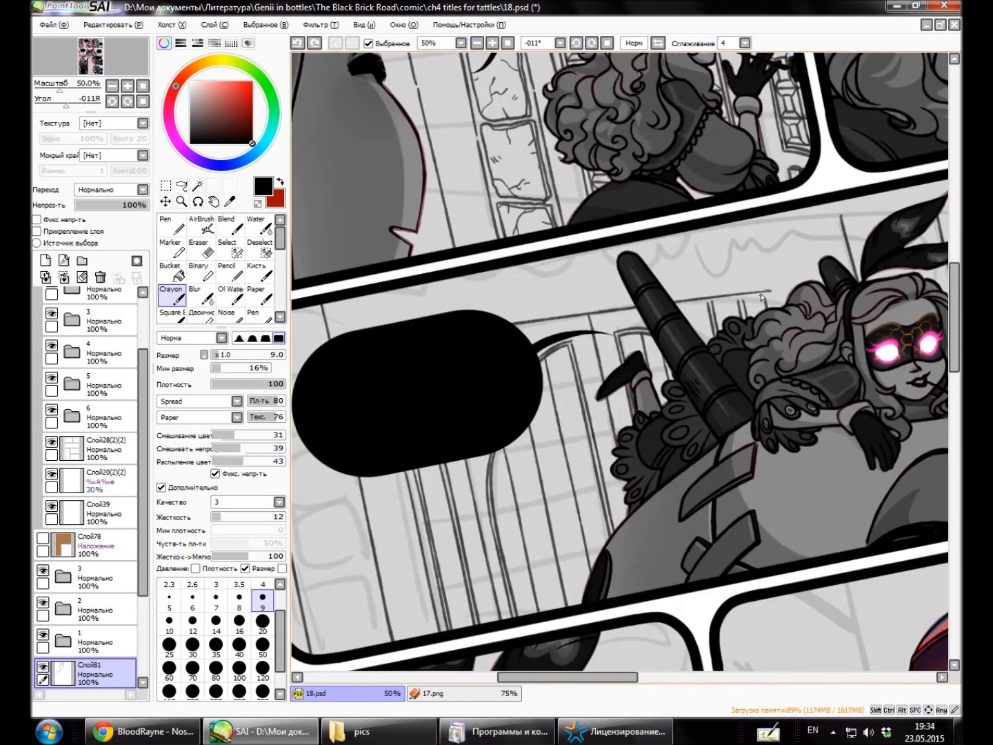
Trim the post line that crosses the lintel and outline the lintel's upper edge and right end.
key(e)
key(ctrl+minus)
key(Home)
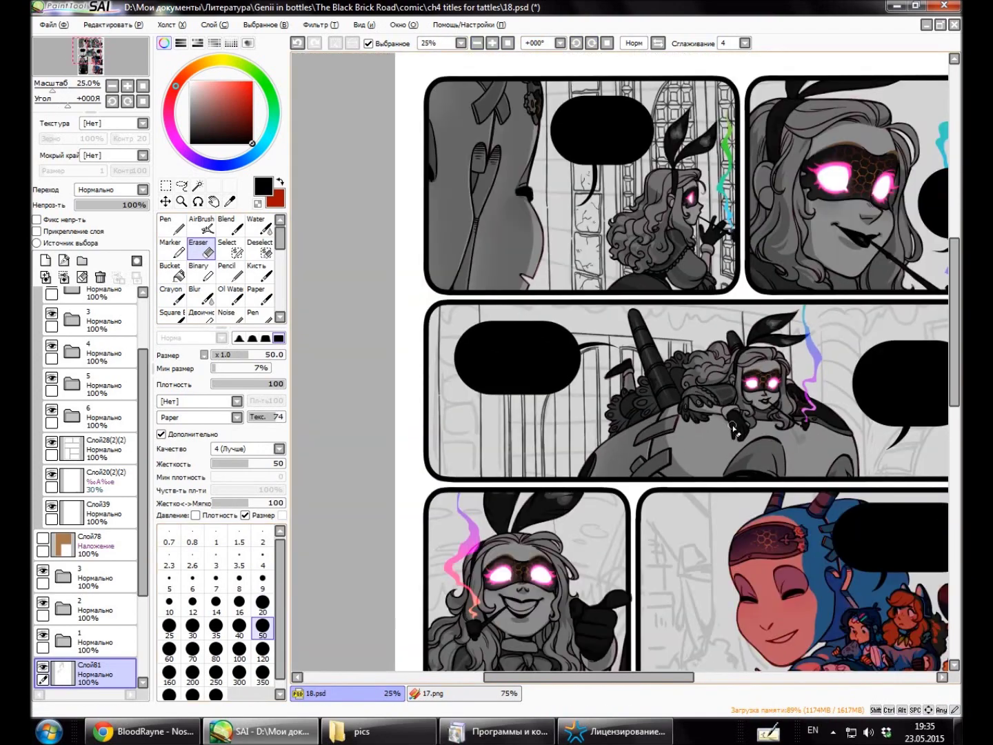
key(l)
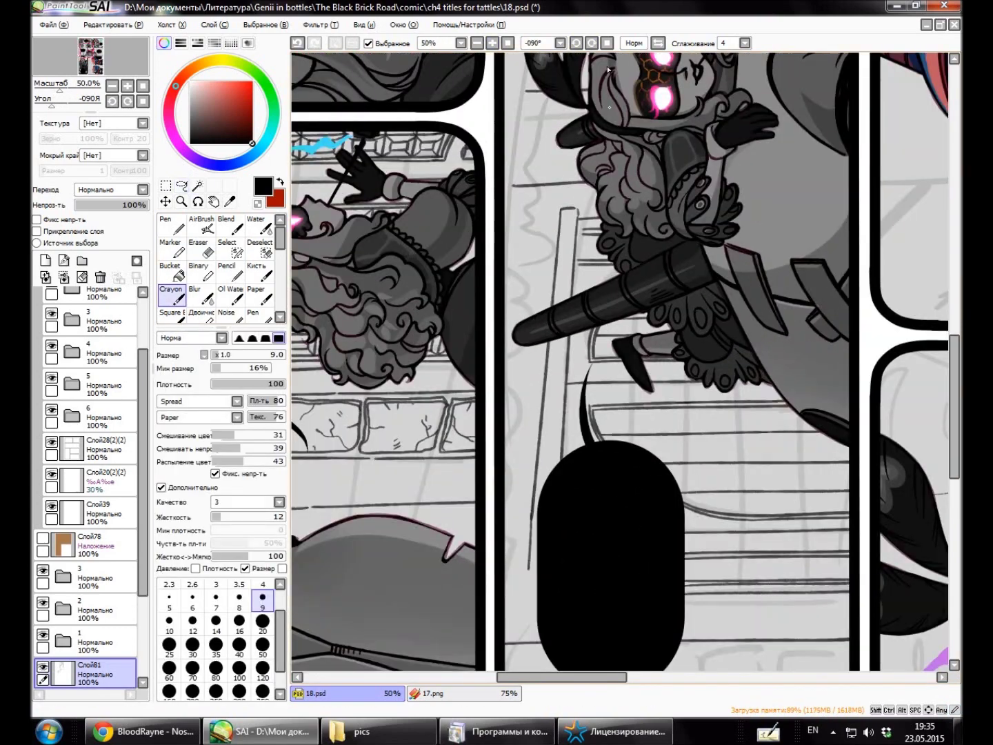
key(ctrl+minus)
key(Home)
key(ctrl+plus)
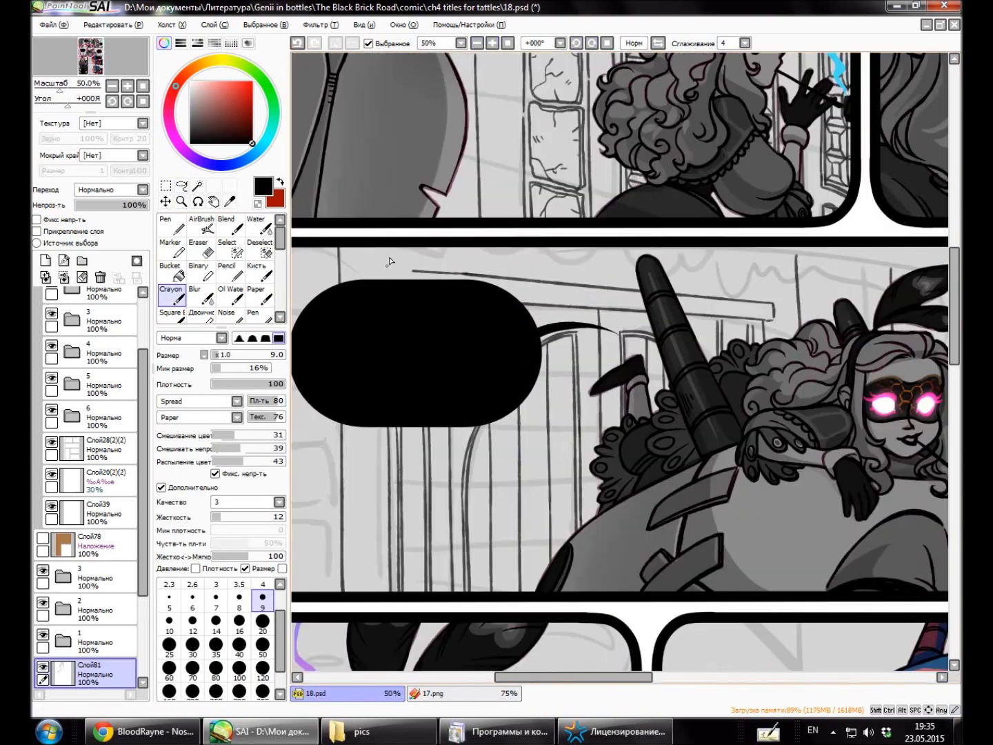
Extend the lintel behind the speech bubble and close its left end with a short double edge.
drag(383, 282, 522, 335)
key(ctrl+plus)
key(ctrl+plus)
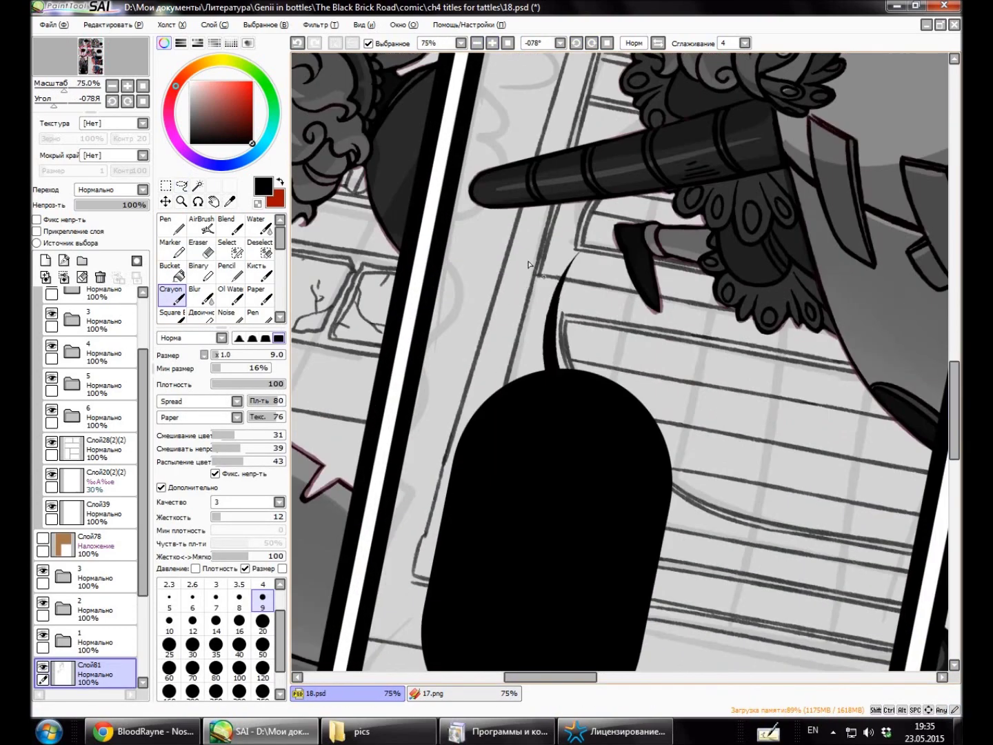
key(Delete)
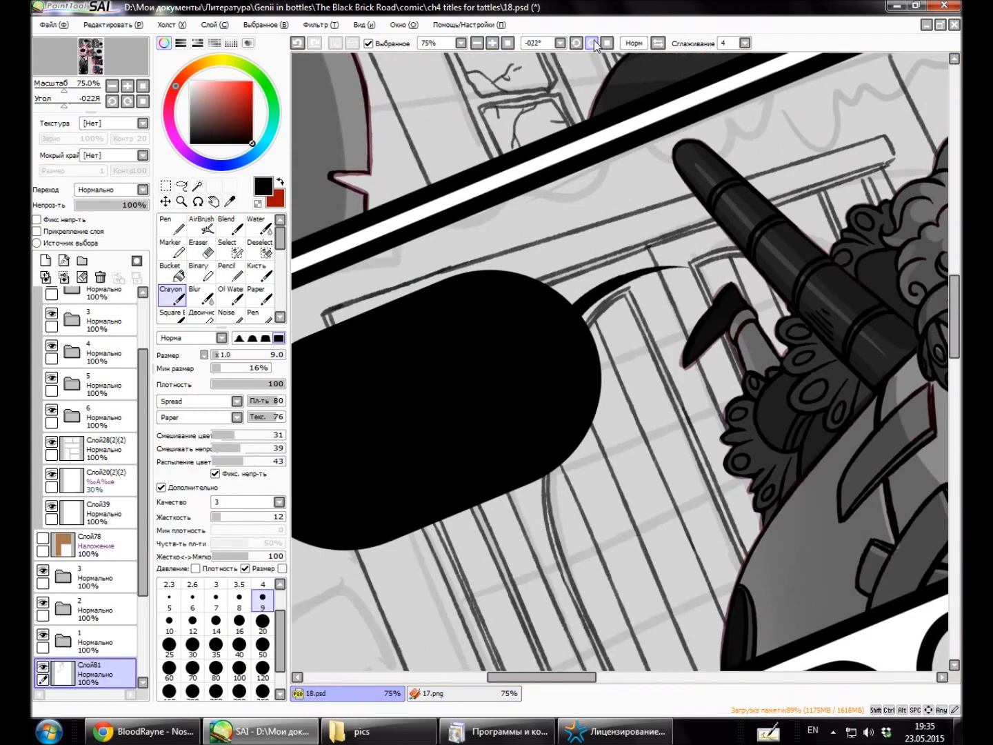
key(ctrl+minus)
key(ctrl+minus)
key(ctrl+minus)
key(ctrl+minus)
key(ctrl+plus)
key(l)
drag(840, 298, 450, 264)
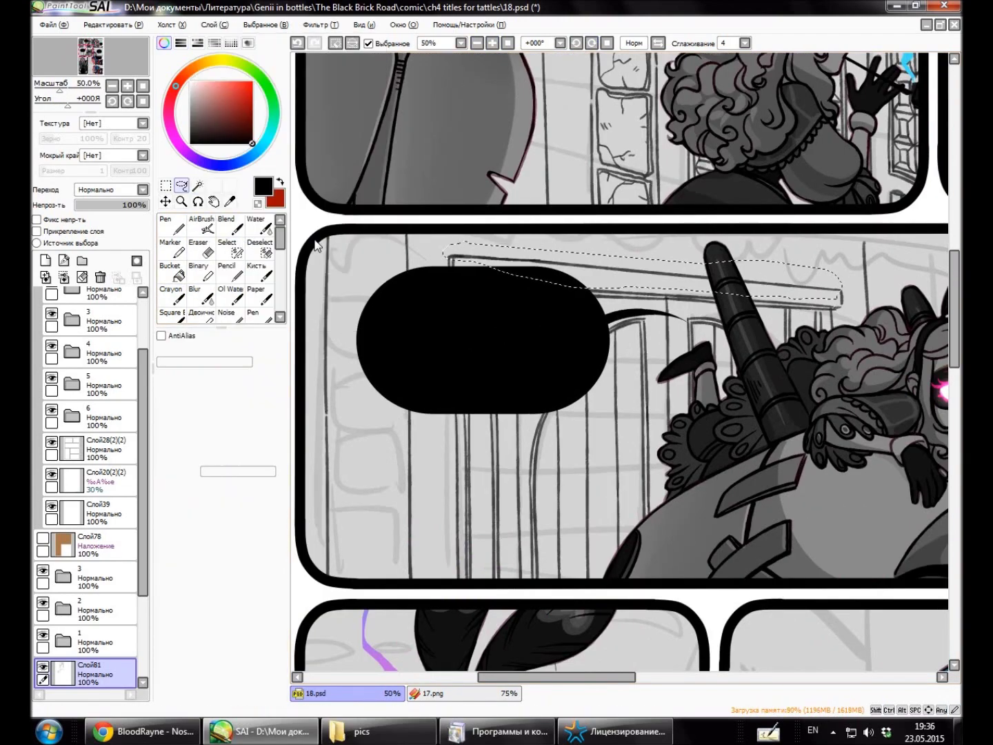
key(ctrl+t)
key(Escape)
key(ctrl+d)
Move the second panel's left speech bubble slightly lower so that more of the lintel shows above it.
ctrl+click(308, 265)
drag(308, 265, 307, 283)
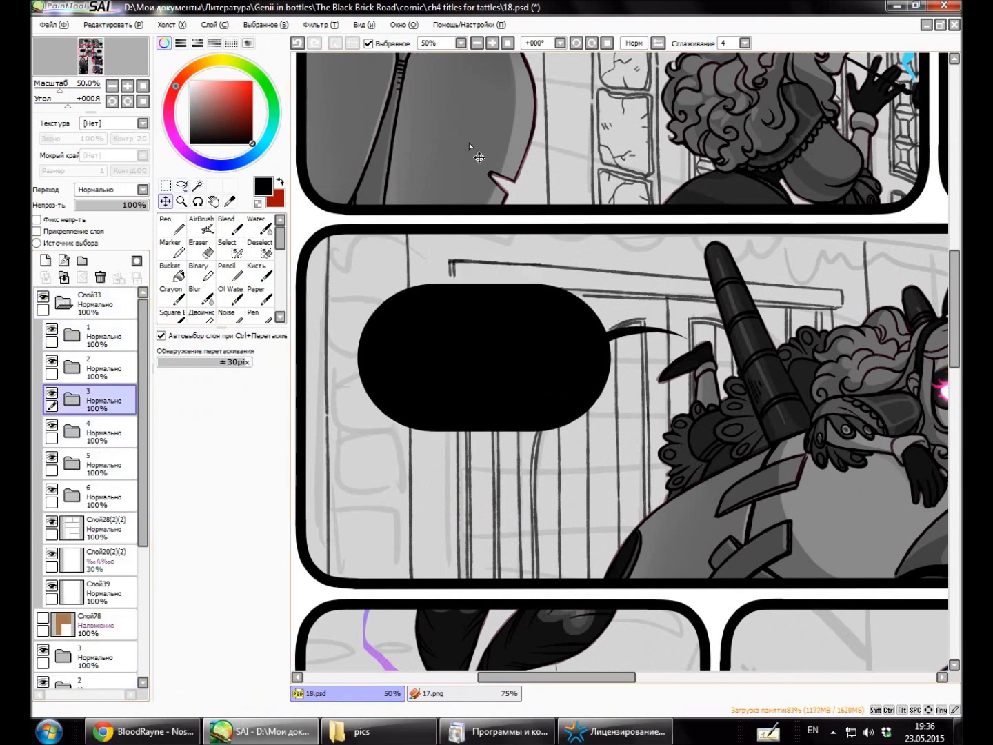
ctrl+click(557, 355)
key(ctrl+t)
drag(628, 261, 621, 276)
scroll(621, 276, down, 2)
scroll(641, 290, up, 3)
key(Return)
Replace the speech bubble's tail with a new one curving out from the bubble's lower right edge.
scroll(646, 289, down, 3)
scroll(449, 84, up, 3)
click(475, 43)
scroll(613, 353, up, 5)
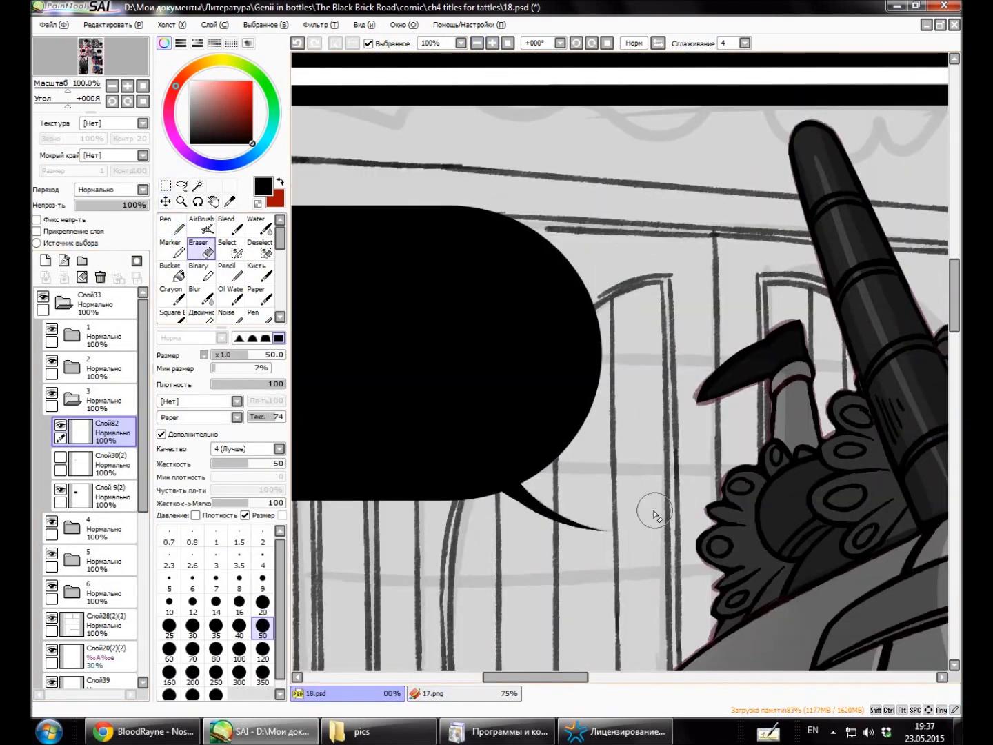
scroll(586, 483, down, 3)
scroll(516, 496, up, 3)
scroll(516, 497, down, 4)
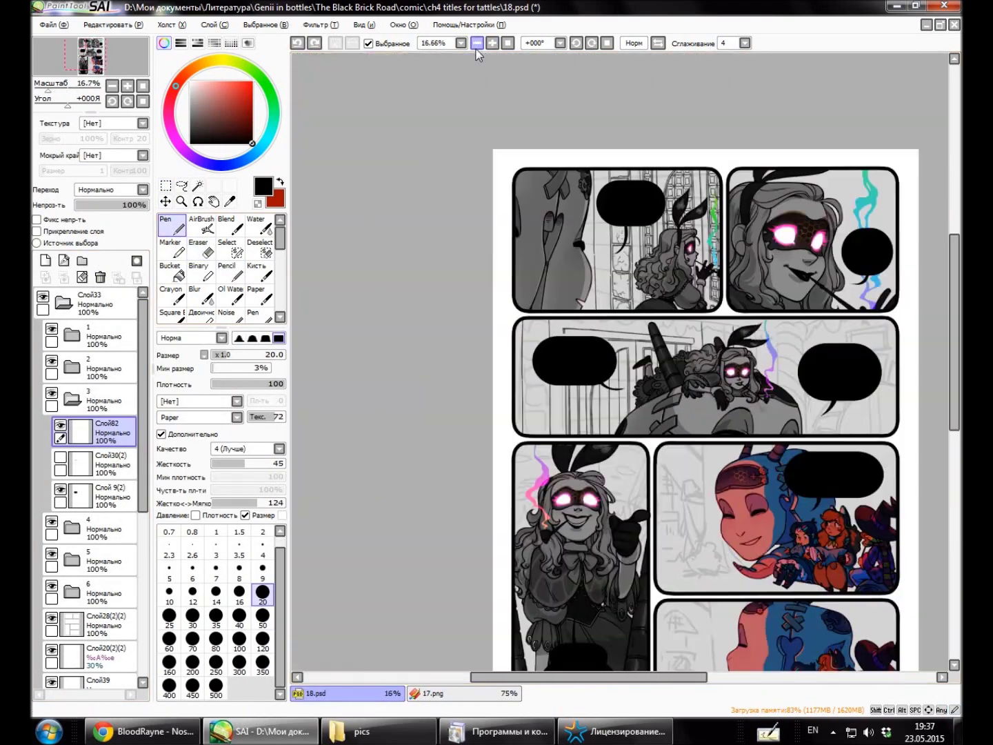
Erase the uneven part of the lintel's upper edge on the background line layer and redraw it with the Crayon.
scroll(516, 497, up, 2)
key(e)
key(Delete)
key(Delete)
key(Delete)
key(Delete)
key(Delete)
key(Delete)
click(492, 43)
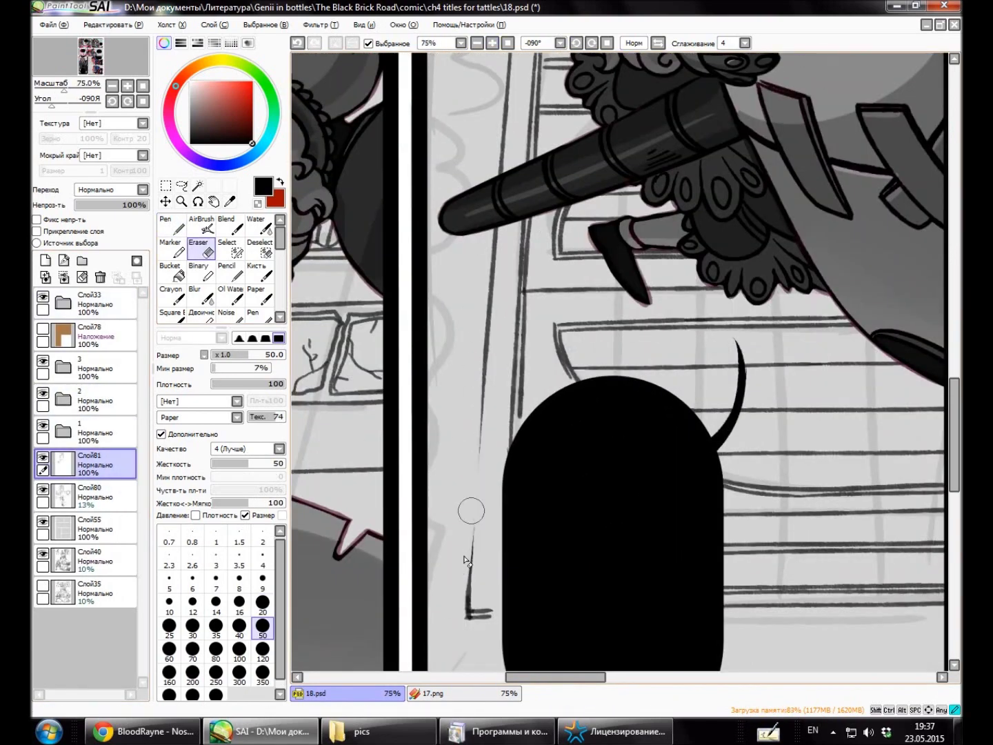
key(c)
drag(487, 370, 471, 607)
drag(520, 411, 554, 274)
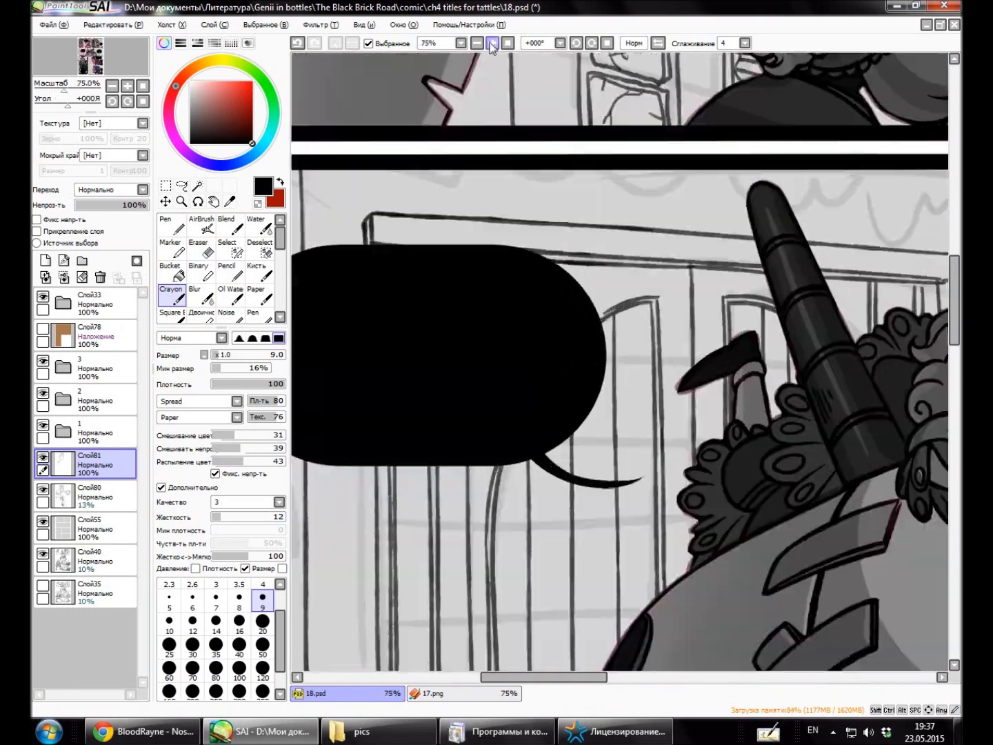
Tidy the lintel lines with the Eraser at size 20 and draw the first crossbar in both arched windows.
key(e)
scroll(454, 155, up, 1)
key(Delete)
key(Delete)
key(Delete)
click(477, 43)
key(Home)
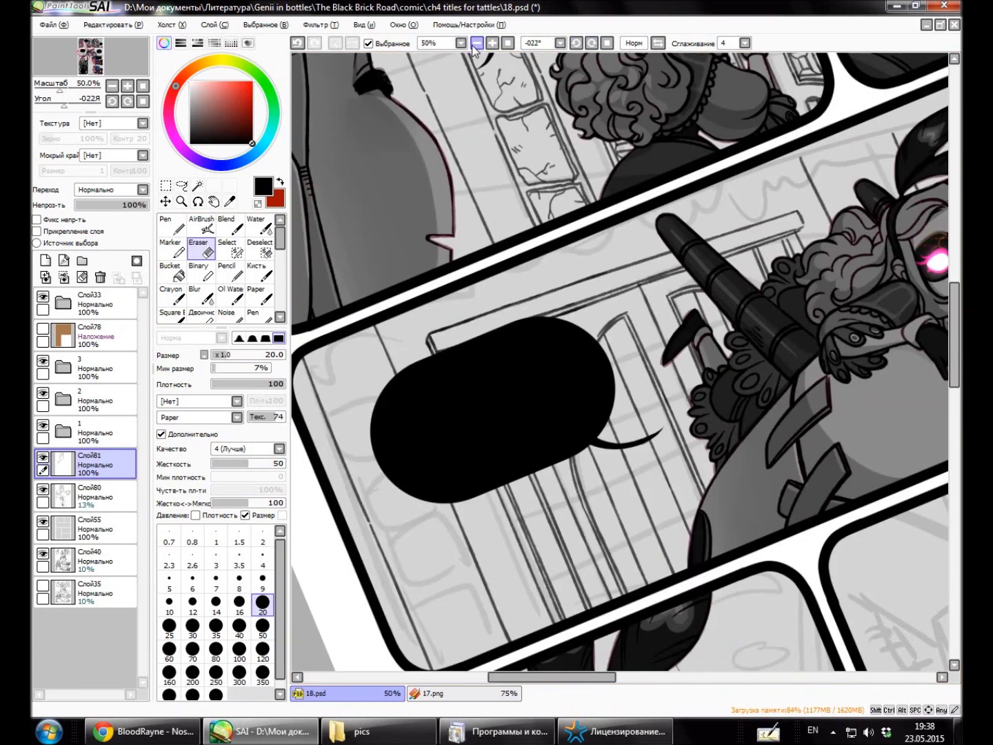
key(c)
click(493, 43)
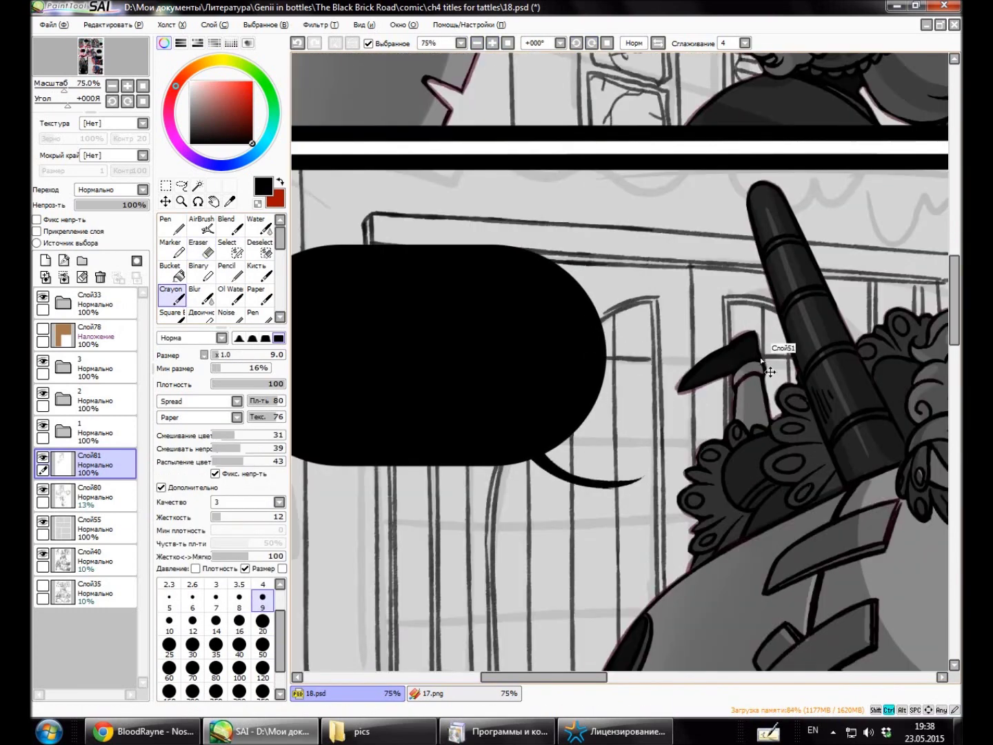
Erase and redraw the arched window's inner curve, and add crossbars beside the speech bubble.
scroll(568, 151, up, 3)
key(e)
key(c)
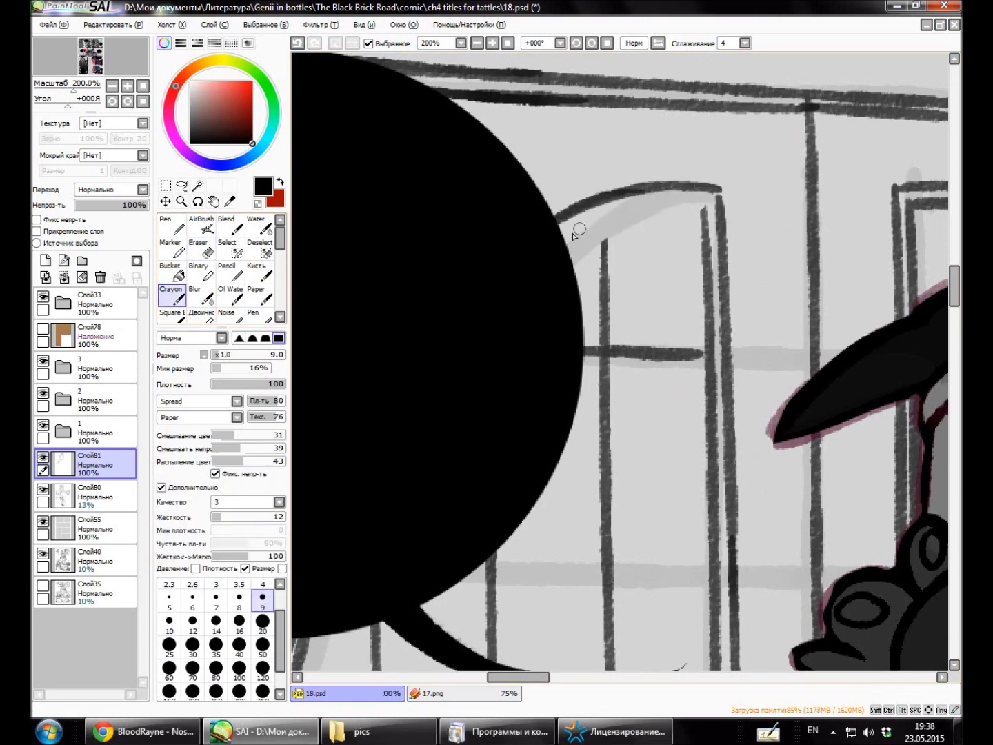
scroll(572, 228, down, 5)
scroll(794, 418, up, 3)
scroll(793, 417, down, 3)
scroll(521, 468, up, 2)
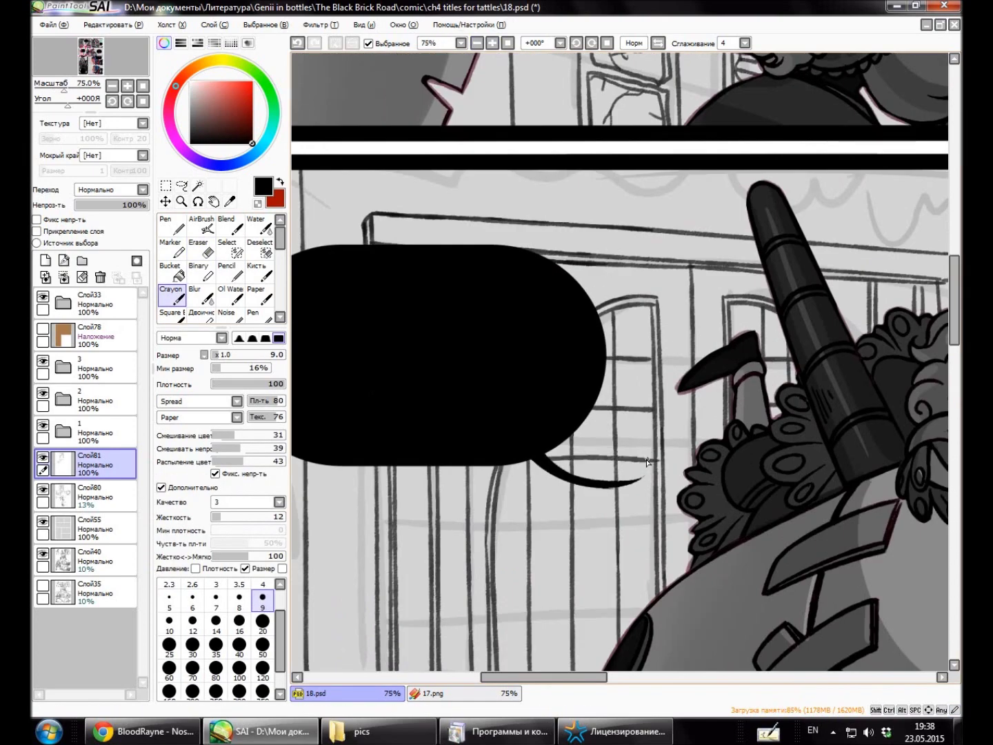
Draw the remaining horizontal crossbars across the large arched window to complete its grid of panes.
drag(520, 468, 547, 286)
key(e)
key(c)
drag(495, 331, 662, 331)
key(ctrl+z)
drag(492, 384, 658, 384)
scroll(620, 340, down, 2)
scroll(507, 314, up, 3)
key(ctrl+z)
drag(450, 398, 685, 398)
drag(450, 462, 663, 463)
drag(454, 521, 621, 516)
scroll(621, 516, down, 3)
scroll(621, 516, up, 3)
scroll(483, 414, down, 2)
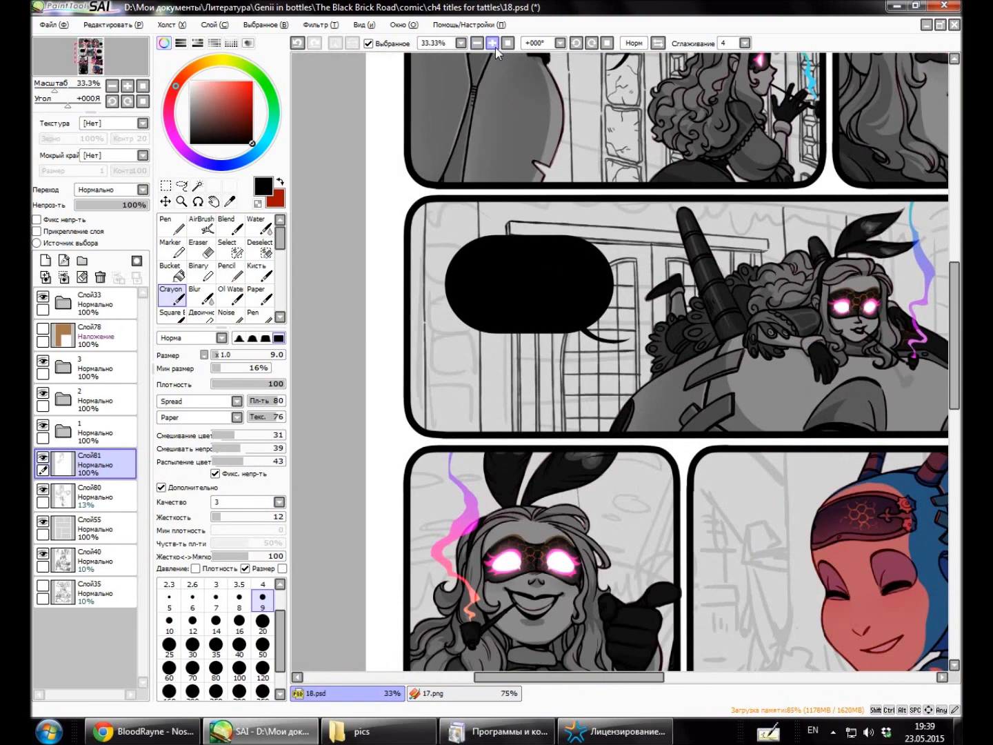
Divide the narrow column below the speech bubble into cells with short horizontal lines.
scroll(423, 384, up, 1)
drag(396, 388, 423, 384)
scroll(412, 495, down, 3)
scroll(690, 276, up, 3)
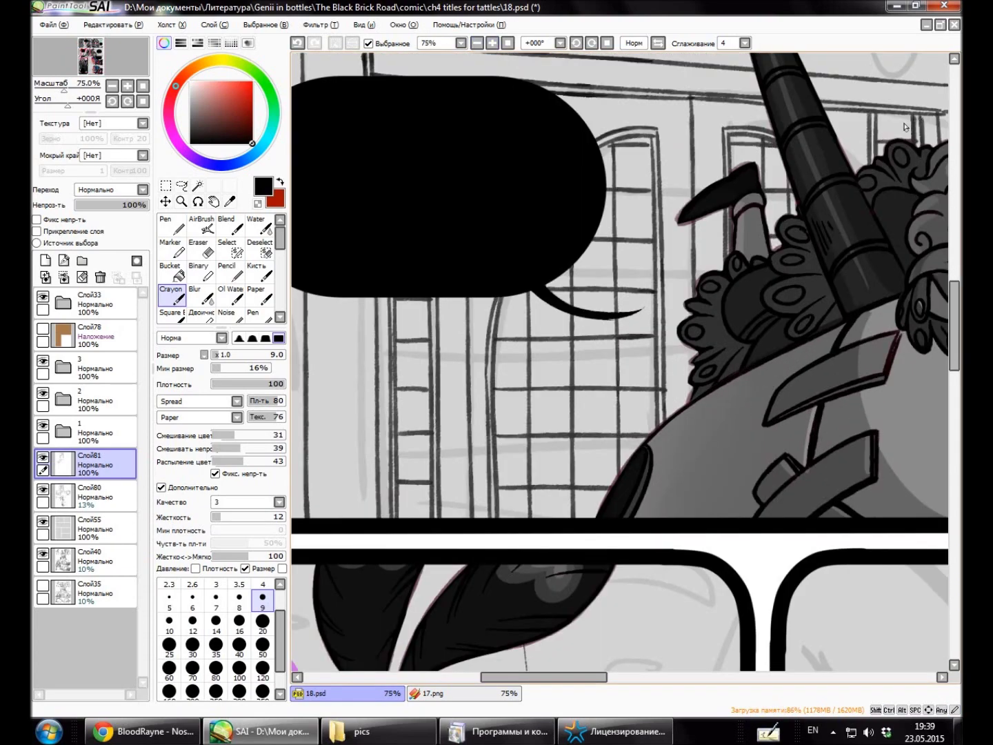
Draw an inset rectangle inside each pane of the arched windows in the second panel.
scroll(906, 127, down, 3)
scroll(514, 413, up, 4)
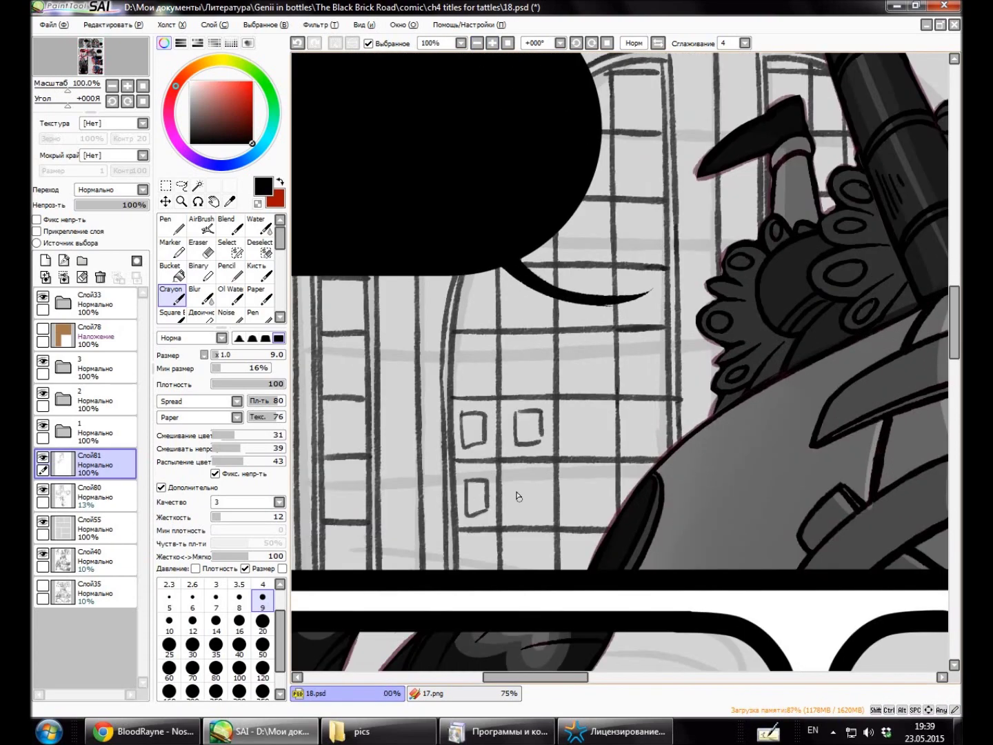
drag(637, 476, 636, 491)
drag(574, 413, 636, 419)
mouse_move(630, 347)
mouse_down()
mouse_move(578, 341)
mouse_move(632, 342)
mouse_up()
scroll(651, 282, up, 3)
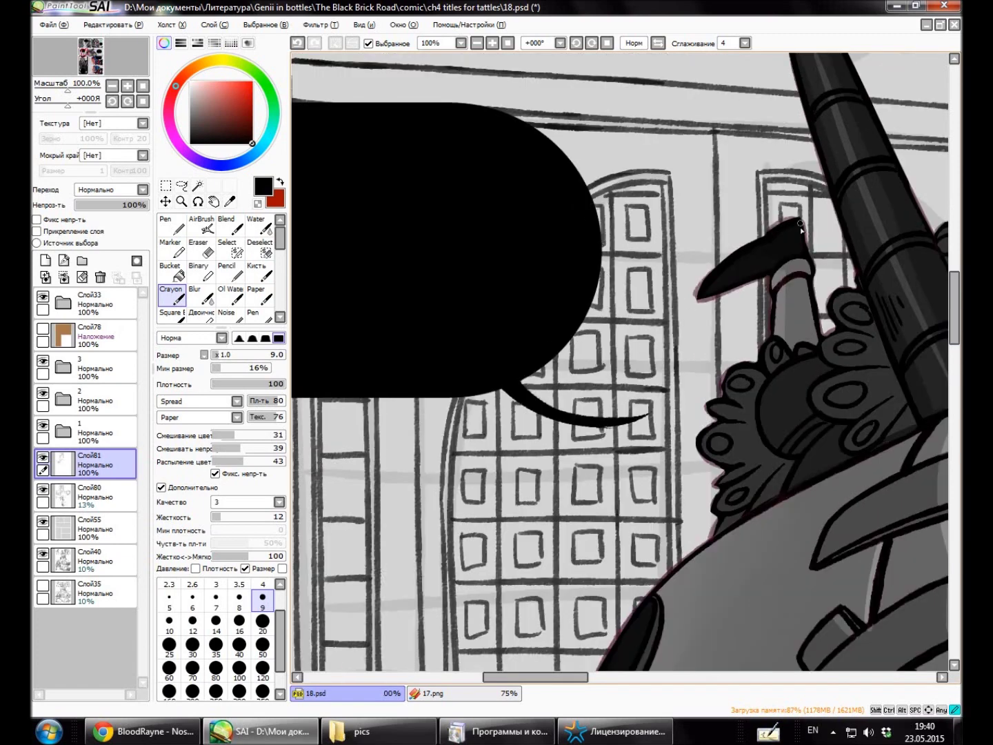
Draw an inset rectangle inside each cell of the narrow column below the speech bubble.
scroll(909, 298, down, 4)
scroll(411, 364, up, 3)
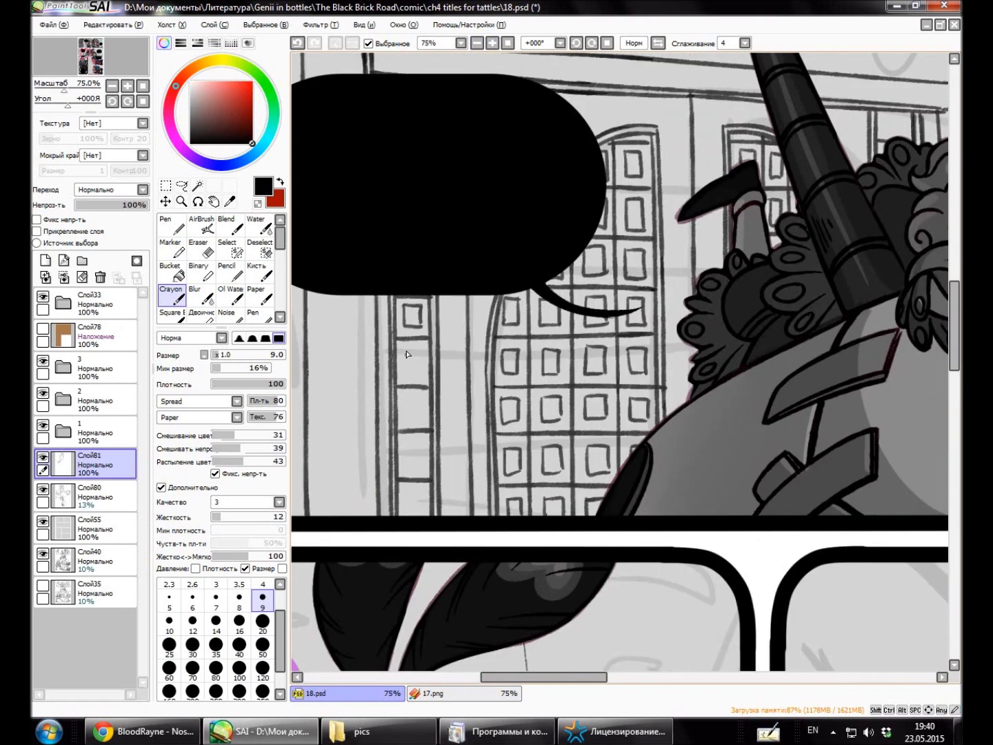
scroll(417, 463, down, 3)
Connect the window panes' inset rectangles to the grid corners with diagonal lines for a bevelled look.
scroll(460, 340, up, 4)
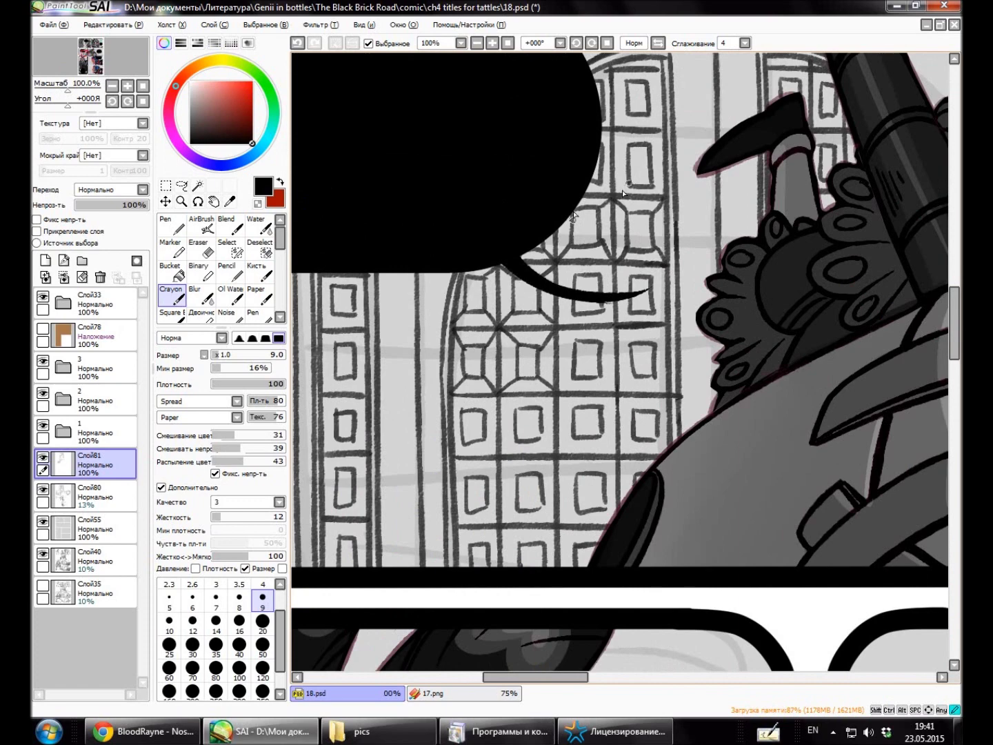
scroll(573, 216, up, 3)
scroll(805, 181, down, 5)
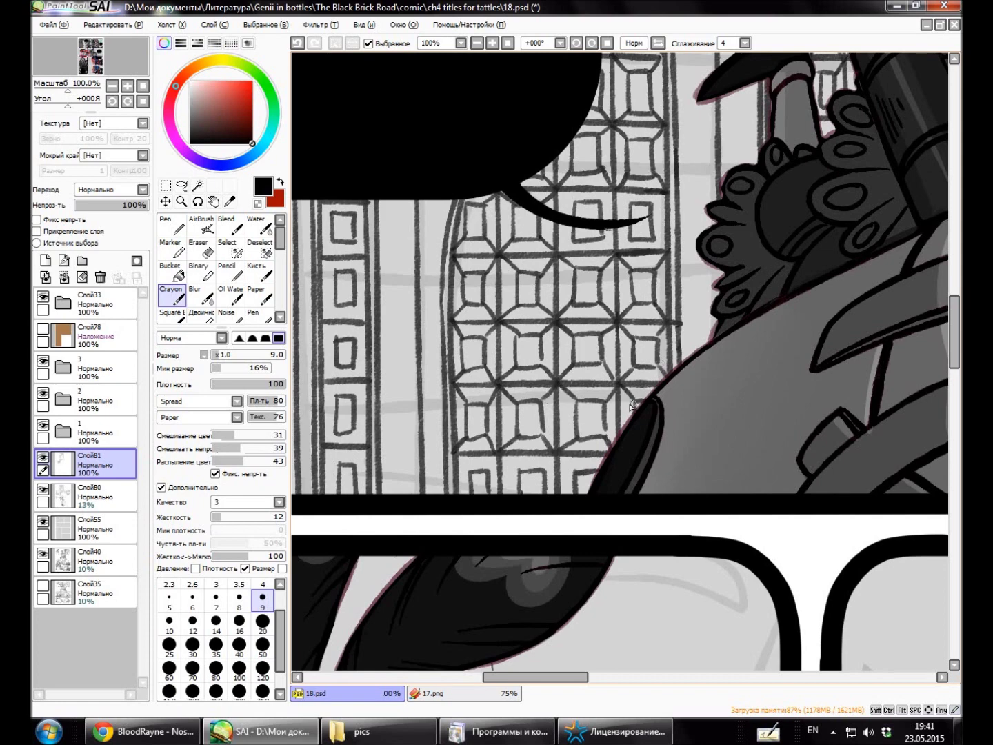
Bevel the narrow column's cells by joining their inset rectangles to the cell corners with diagonals.
scroll(488, 474, left, 4)
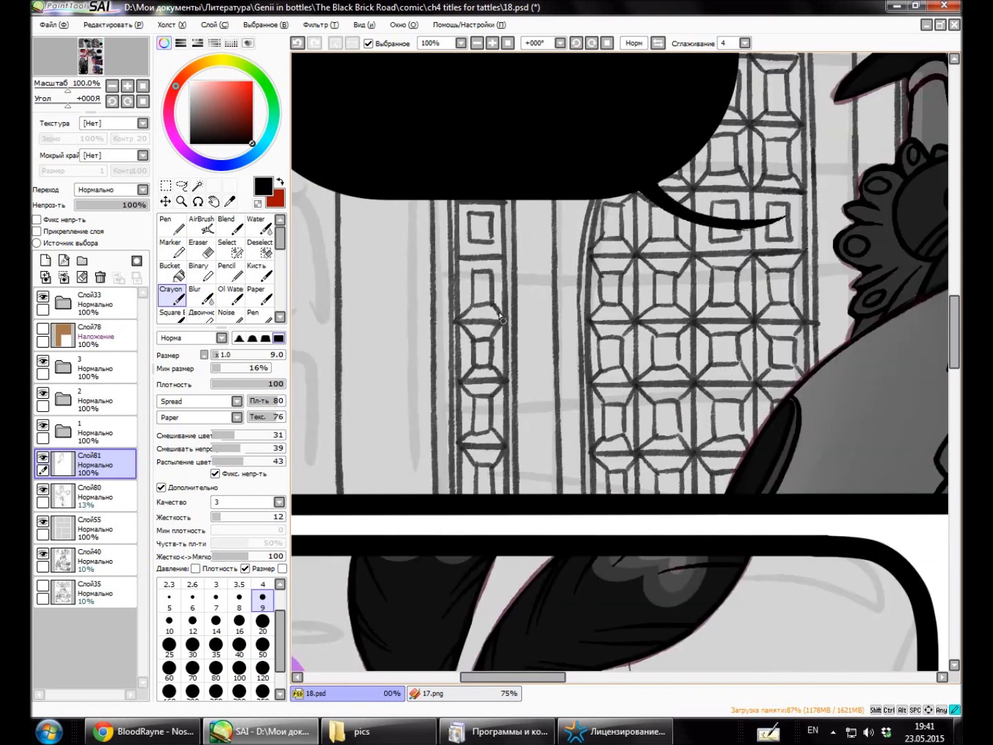
key(ctrl+minus)
key(ctrl+minus)
key(ctrl+plus)
key(ctrl+plus)
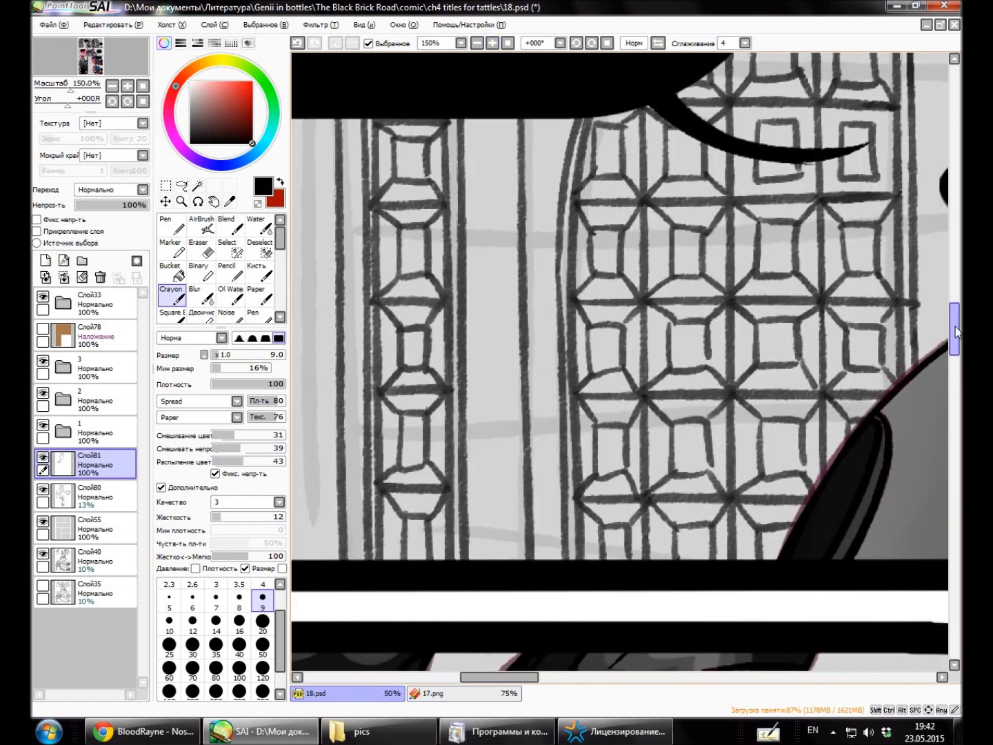
Clean up and redraw the window crossbar just below the speech bubble's tail, using the Eraser and the Crayon.
key(ctrl+plus)
drag(620, 289, 687, 265)
drag(556, 323, 796, 220)
key(e)
key(ctrl+plus)
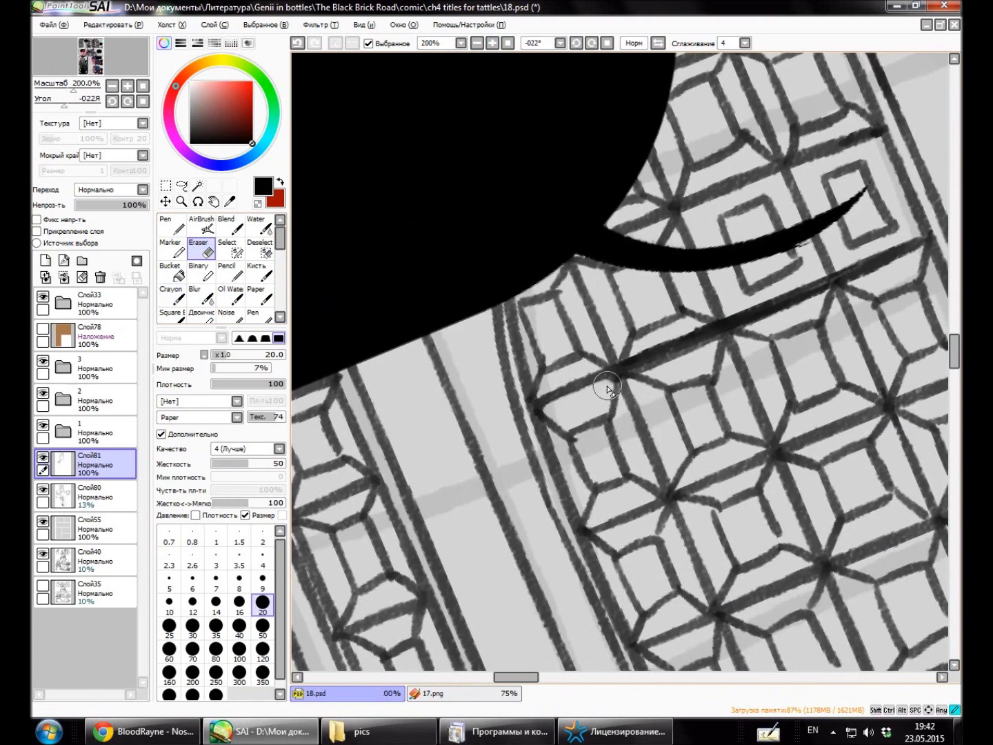
drag(742, 330, 828, 289)
key(c)
drag(766, 314, 859, 276)
key(ctrl+minus)
key(ctrl+minus)
key(ctrl+minus)
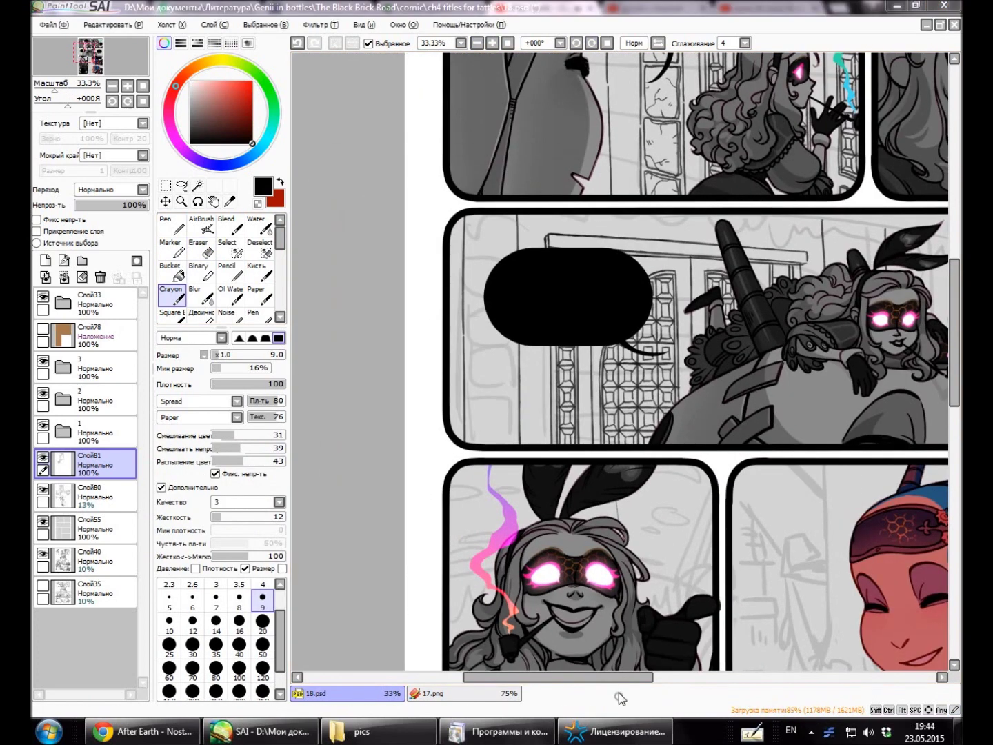
Start outlining stone blocks with the Crayon at the foot of the pillar beside the speech bubble in the wide second-row panel.
key(ctrl+plus)
key(ctrl+plus)
click(476, 43)
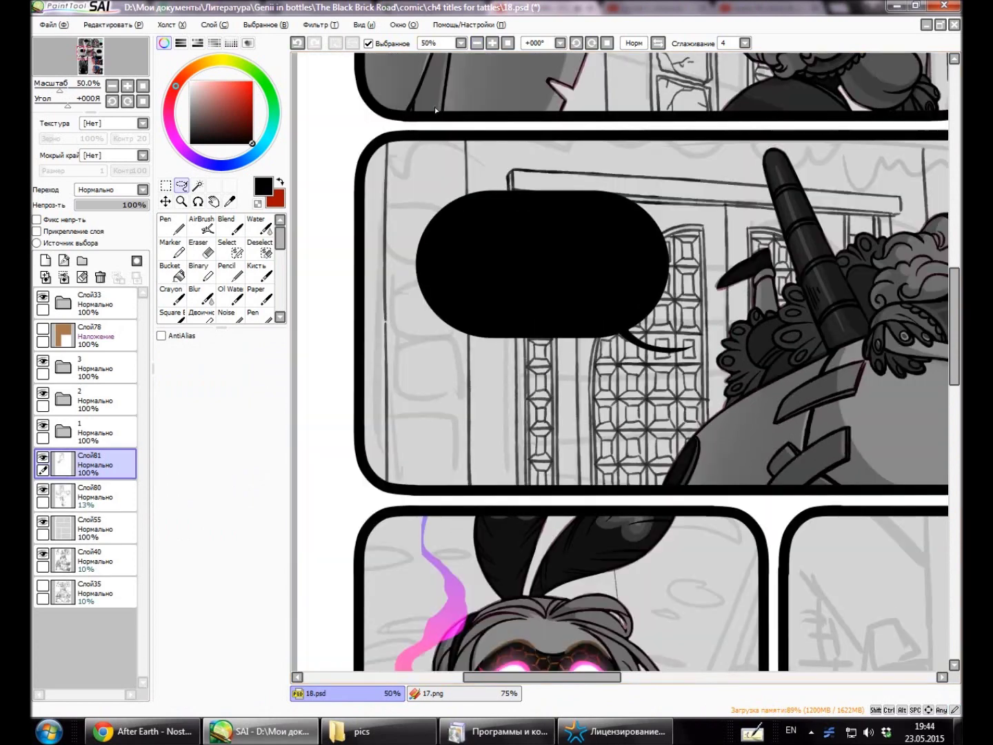
click(476, 43)
key(ctrl+plus)
key(ctrl+plus)
key(ctrl+plus)
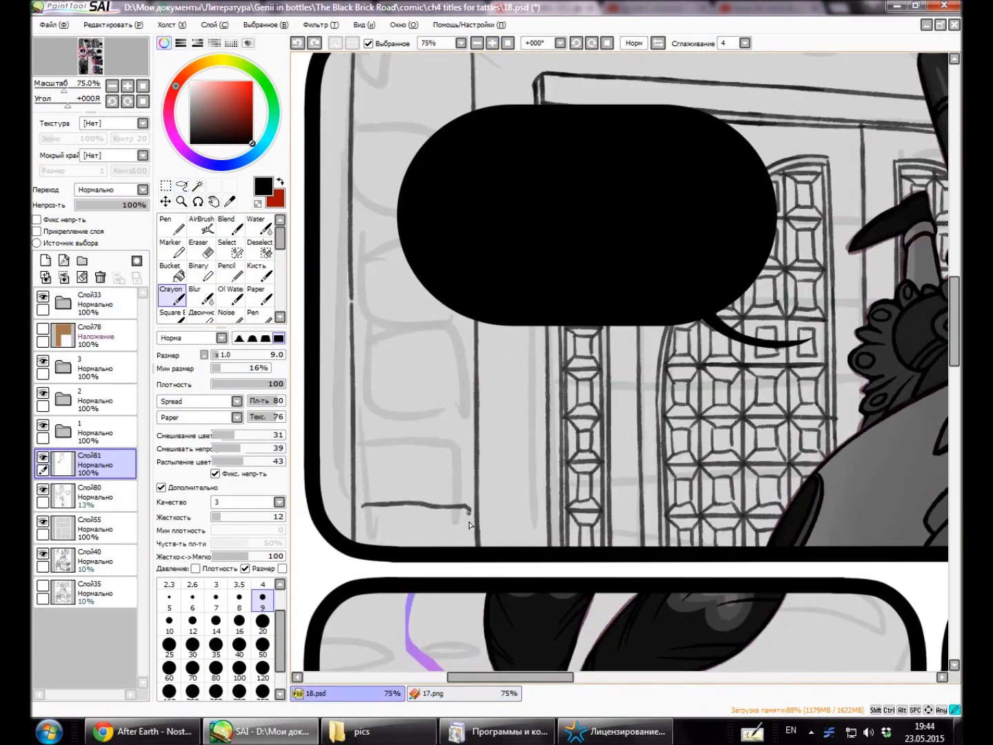
key(ctrl+minus)
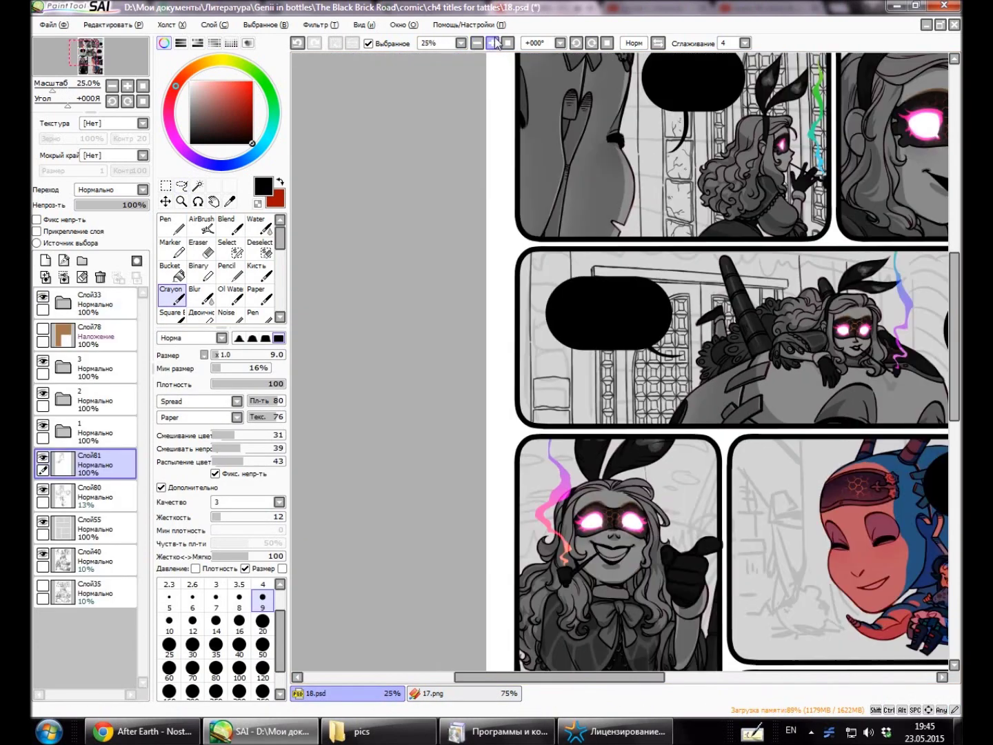
Lasso the pillar's outer edge line, move it slightly inward to narrow the pillar, and clear the selection.
click(182, 185)
drag(511, 145, 483, 524)
key(ctrl+plus)
key(ctrl+minus)
key(ctrl+plus)
drag(376, 382, 384, 381)
key(ctrl+d)
Outline the rounded stone blocks in the pillar's lower half, cleaning them up with the Eraser and redrawing with the Crayon.
key(e)
scroll(455, 418, up, 1)
key(e)
drag(503, 673, 489, 674)
key(c)
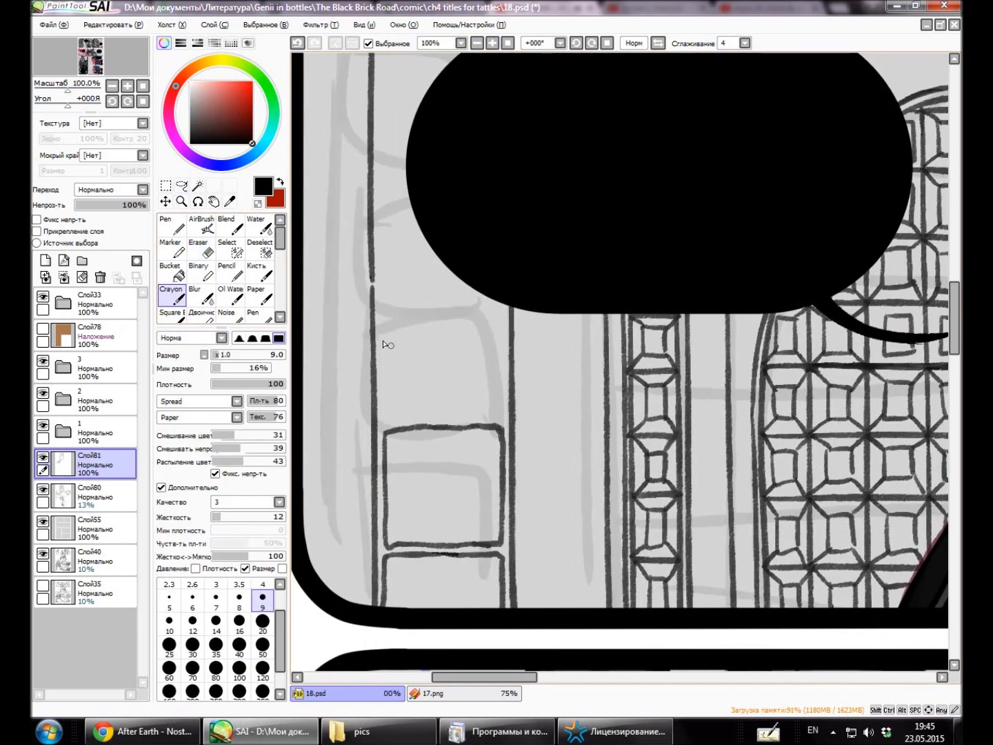
key(e)
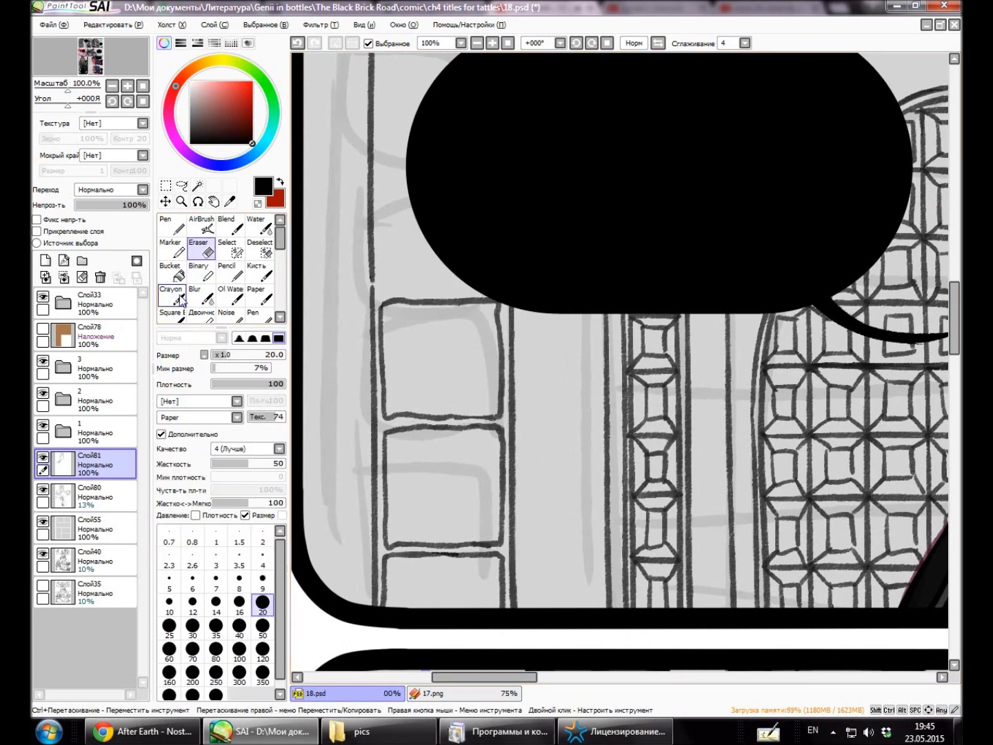
key(c)
scroll(414, 401, up, 3)
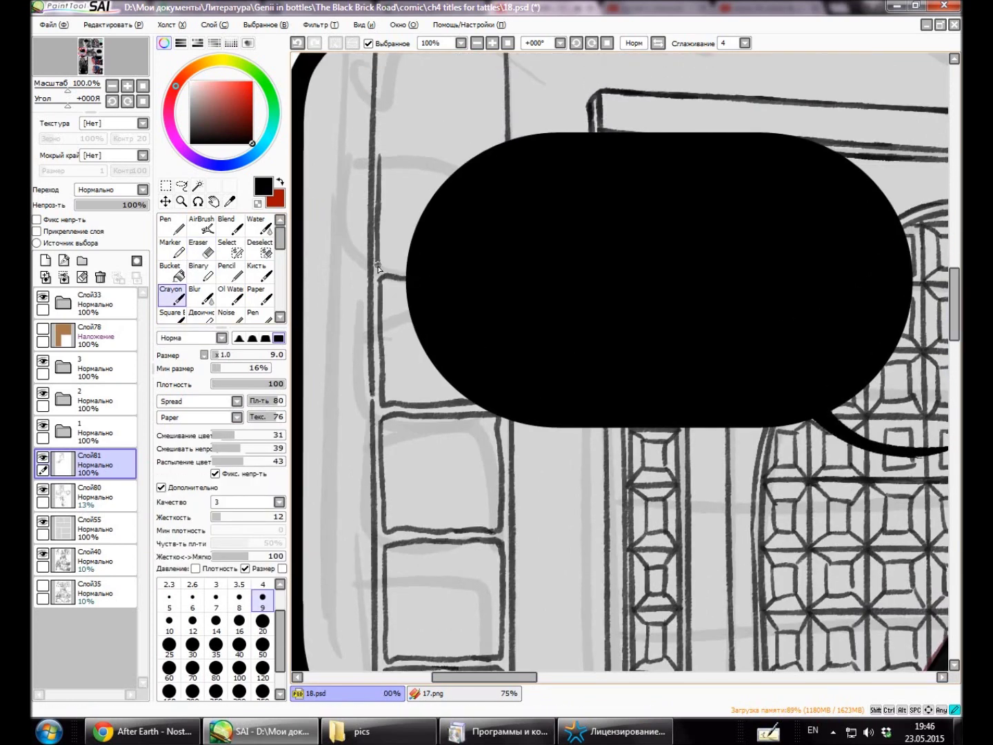
Continue the stone block outlines up the pillar to the panel's upper border, closing the topmost block.
scroll(395, 159, up, 5)
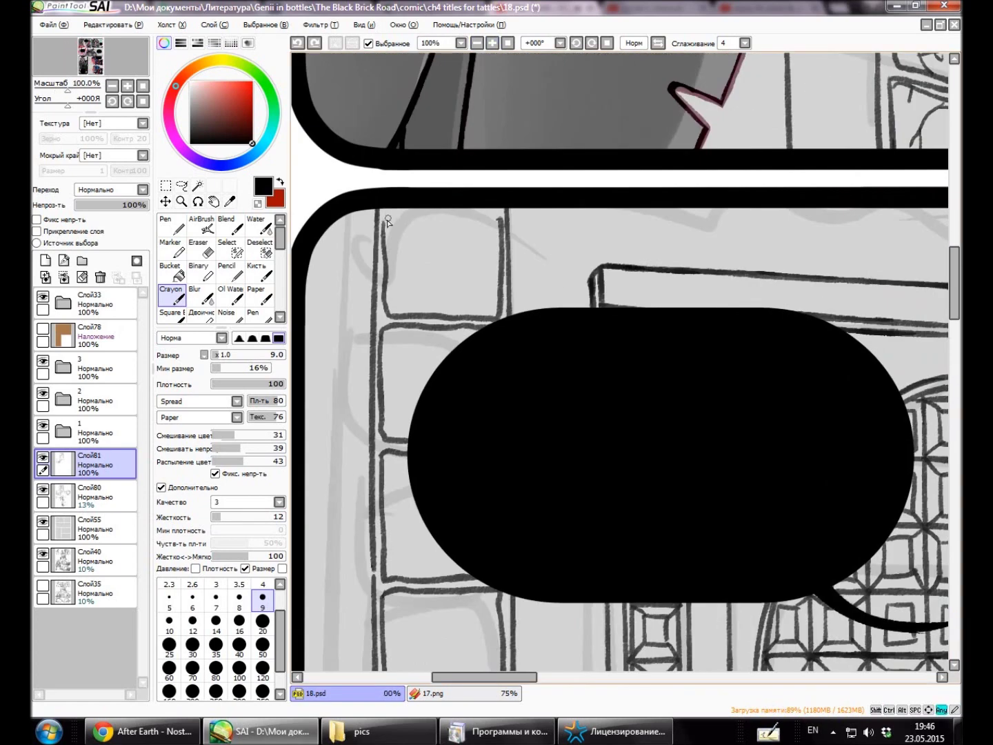
drag(497, 210, 383, 228)
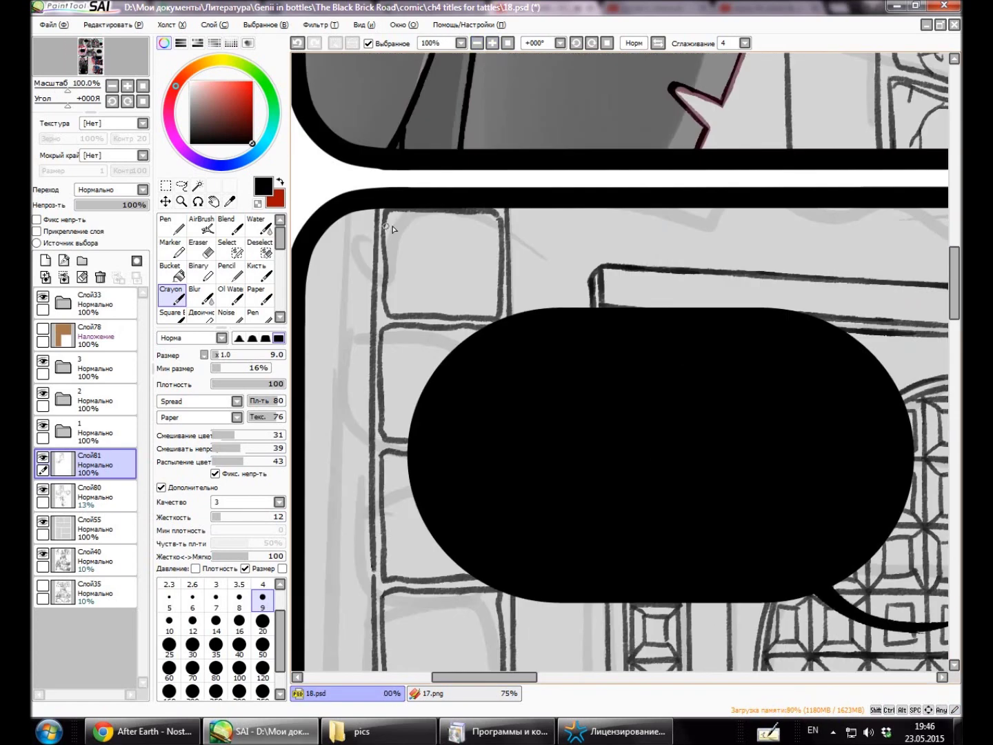
drag(383, 324, 382, 439)
scroll(393, 200, down, 7)
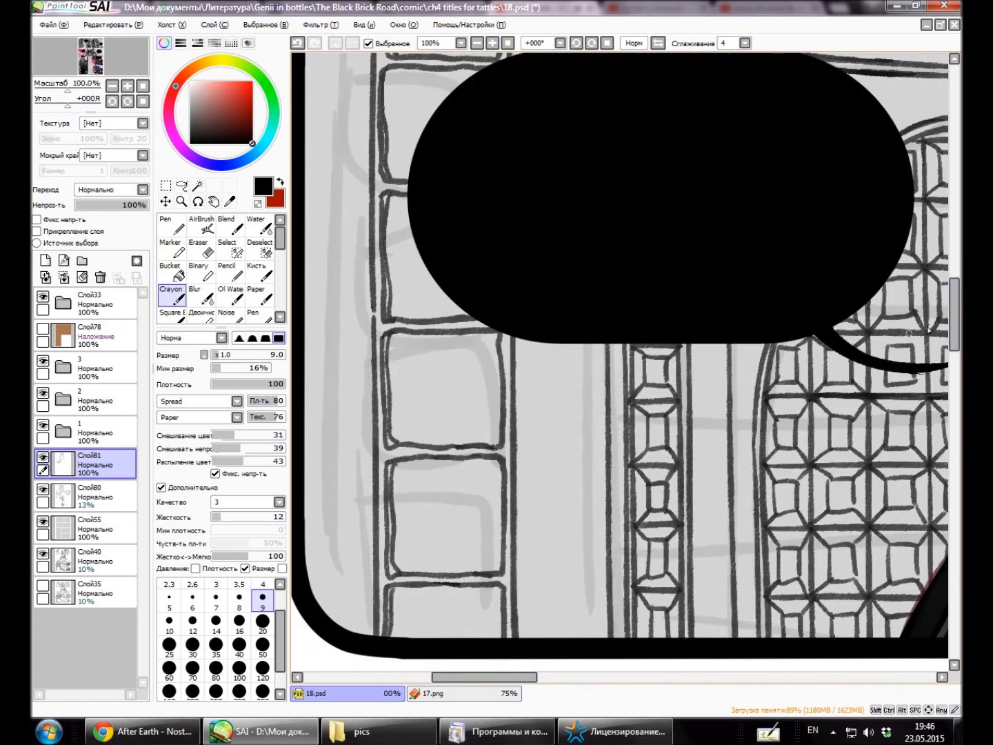
Draw branching cracks and small chips inside the pillar's upper stone blocks.
scroll(875, 350, up, 5)
drag(441, 127, 395, 167)
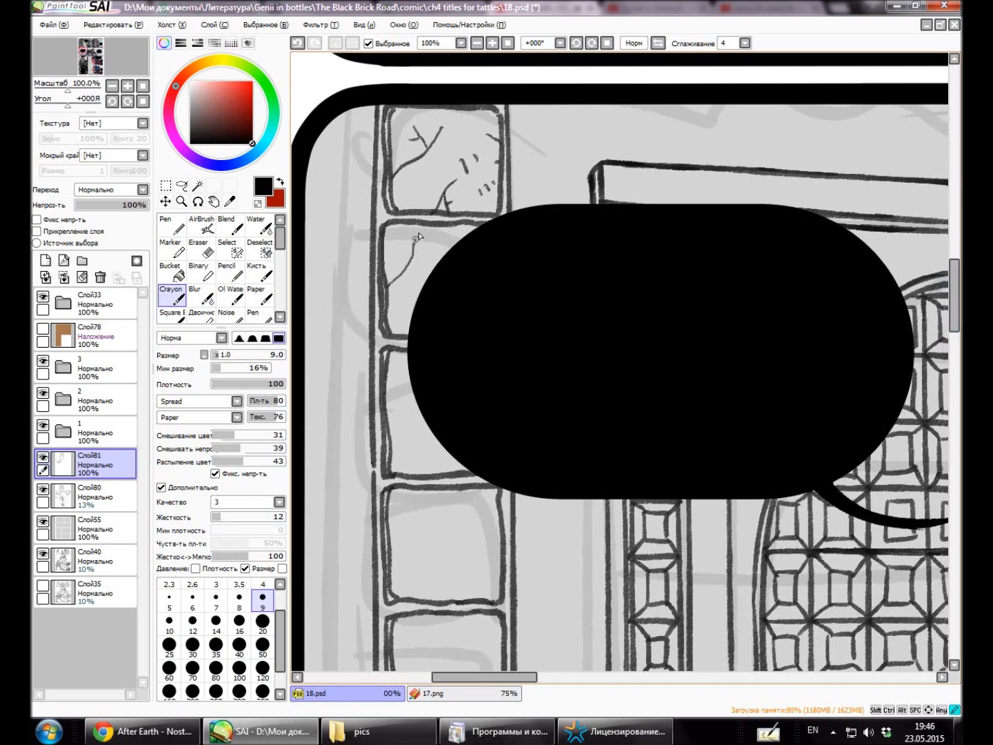
drag(407, 474, 437, 475)
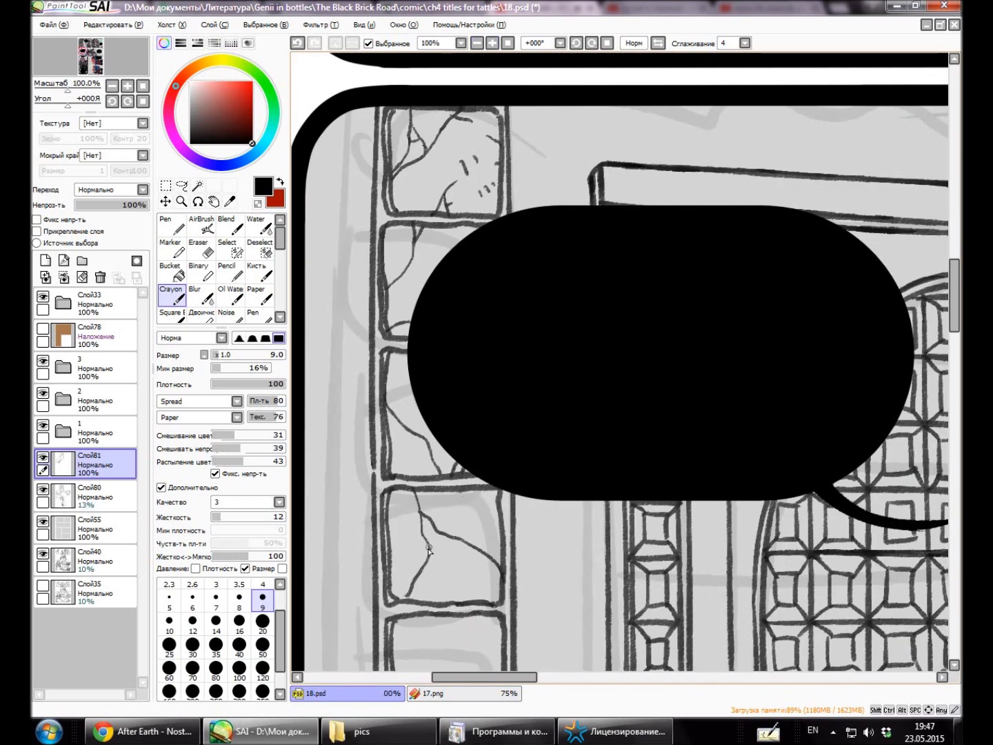
drag(429, 550, 442, 533)
Add cracks and chip marks to the pillar's lowest stone blocks, below the speech bubble.
scroll(917, 331, down, 6)
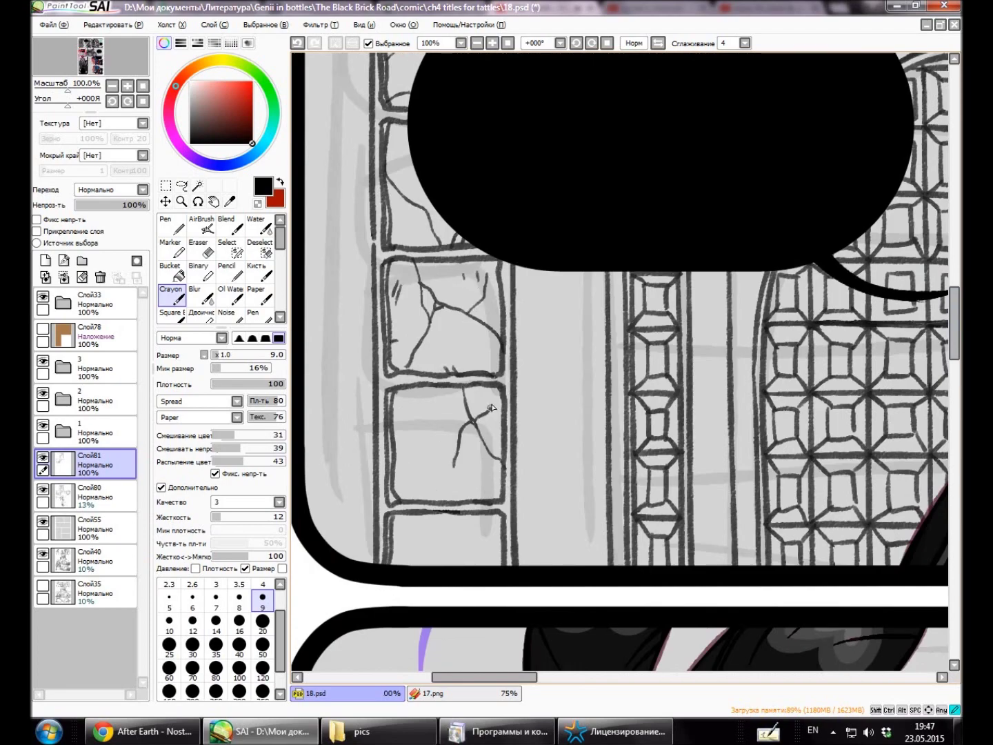
key(ctrl+minus)
key(ctrl+minus)
key(ctrl+plus)
key(ctrl+plus)
key(ctrl+minus)
key(ctrl+minus)
key(ctrl+plus)
key(ctrl+plus)
key(ctrl+minus)
key(ctrl+minus)
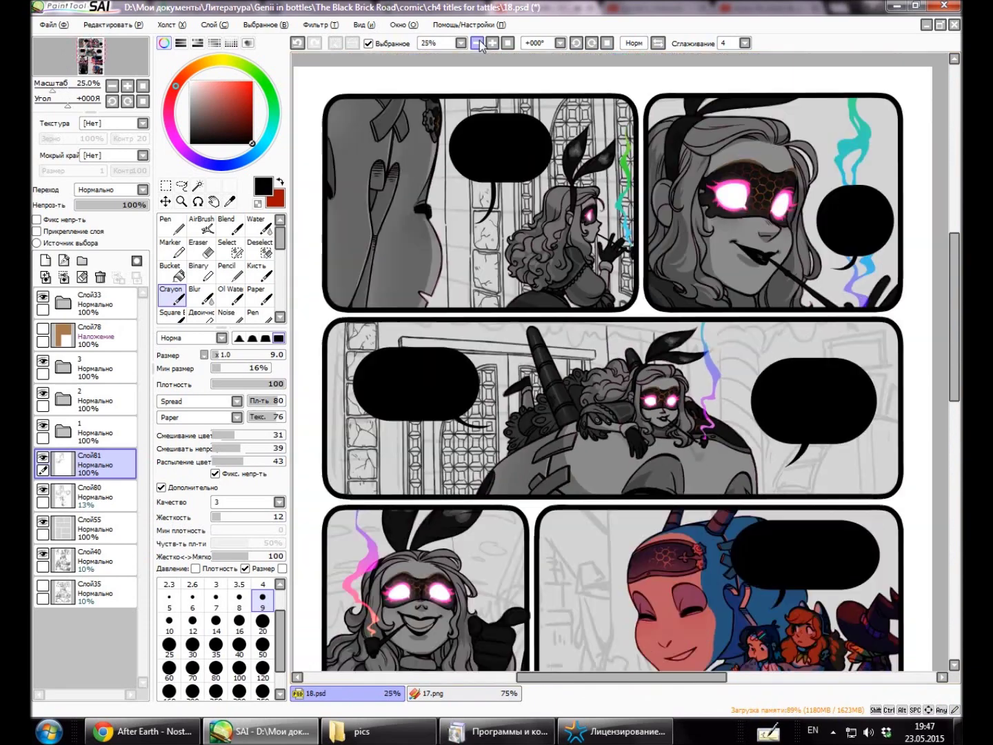
Draw the second stone pillar behind the reclining woman's hair, with its edges, one rounded block and cracks.
key(ctrl+plus)
key(ctrl+plus)
key(ctrl+plus)
key(e)
key(c)
key(ctrl+plus)
key(ctrl+minus)
key(ctrl+plus)
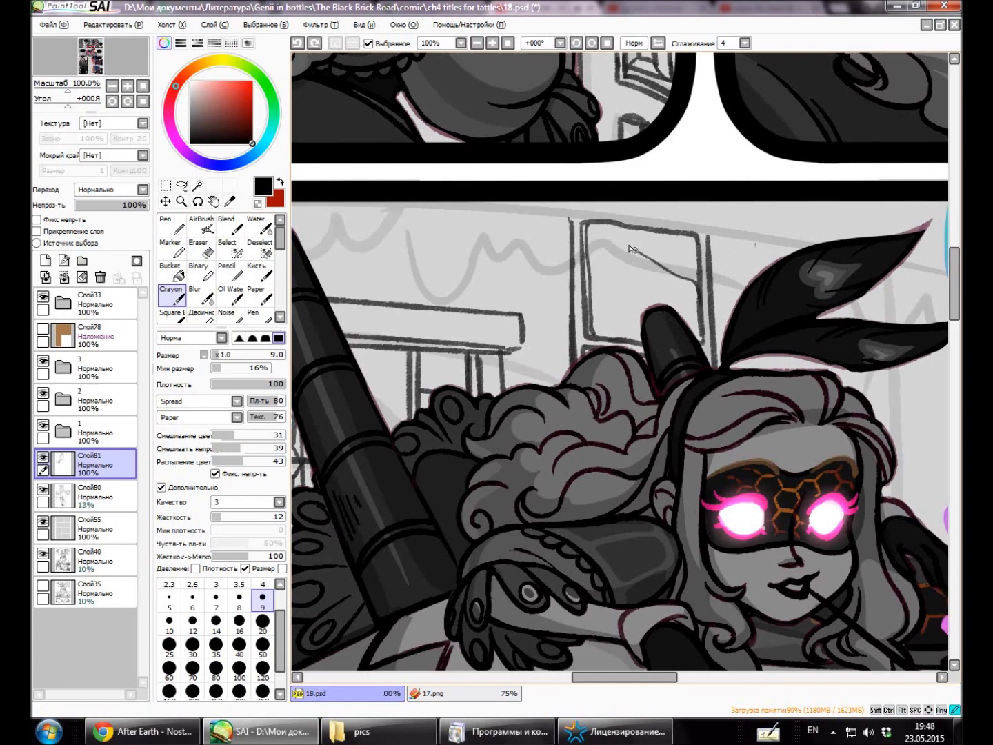
click(476, 43)
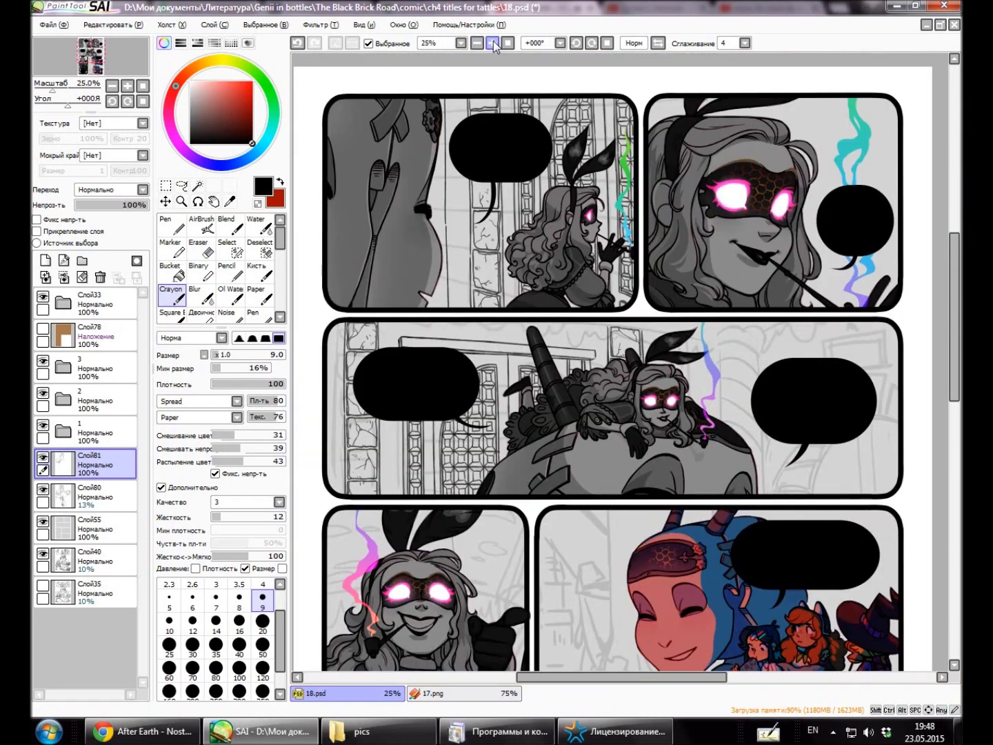
Rotate the view and draw the long slanted ceiling line above the second pillar, trimming the overlapping pillar lines with the Eraser.
key(ctrl+plus)
key(End)
key(End)
key(End)
key(End)
key(End)
key(End)
drag(668, 556, 745, 453)
key(ctrl+plus)
key(ctrl+plus)
key(e)
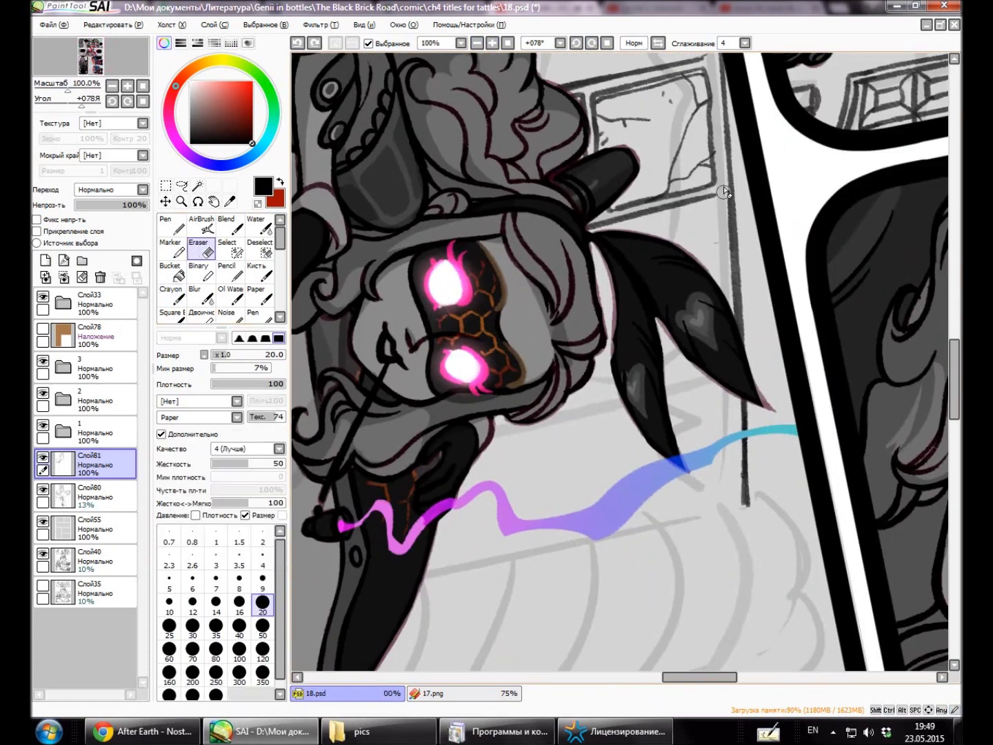
key(c)
Reset the view rotation and draw the wavy dripping edge below the ceiling line, over the second pillar and beside the bunny ears.
key(Delete)
key(Delete)
key(Delete)
key(Delete)
key(ctrl+minus)
key(ctrl+minus)
key(Home)
key(ctrl+plus)
key(ctrl+plus)
key(e)
mouse_move(759, 153)
mouse_down()
mouse_move(720, 162)
mouse_move(791, 176)
mouse_move(827, 153)
mouse_up()
key(c)
drag(583, 679, 645, 679)
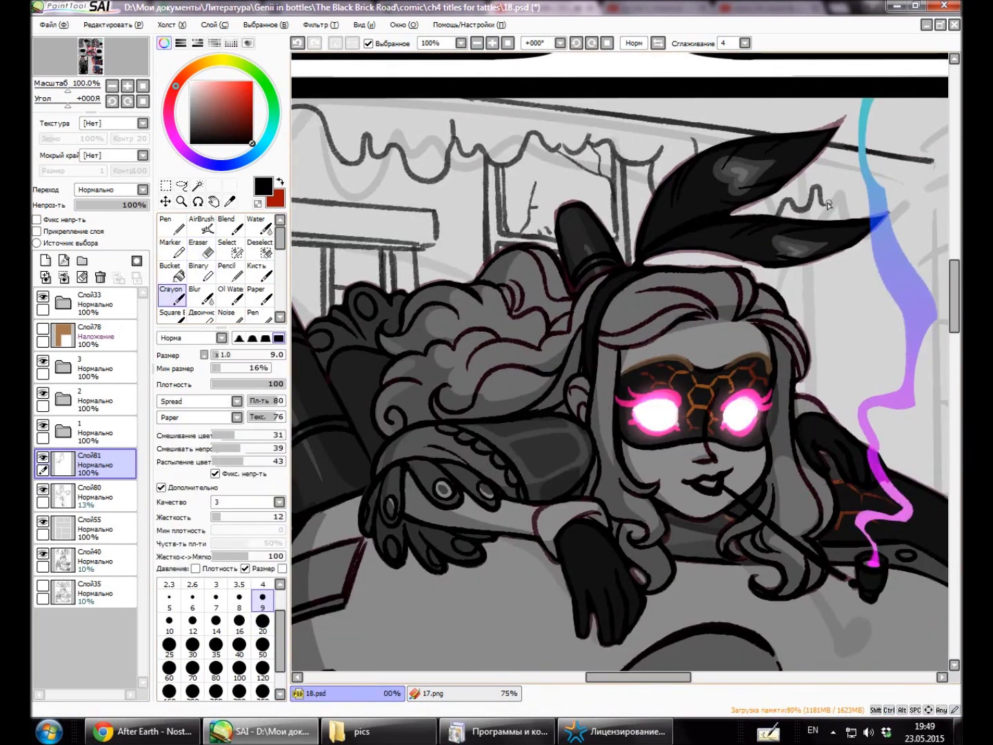
Extend the wavy dripping edge along the ceiling above the lintel and add small detail strokes to it.
drag(848, 198, 500, 198)
scroll(563, 258, down, 5)
scroll(442, 175, up, 4)
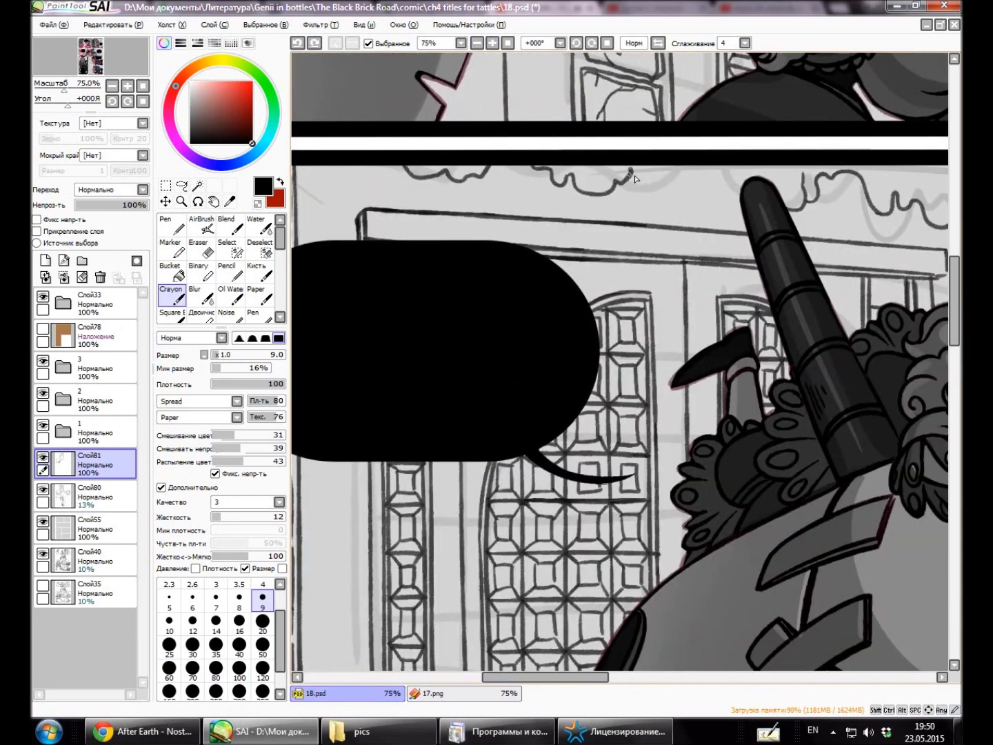
drag(742, 190, 355, 190)
scroll(669, 135, up, 1)
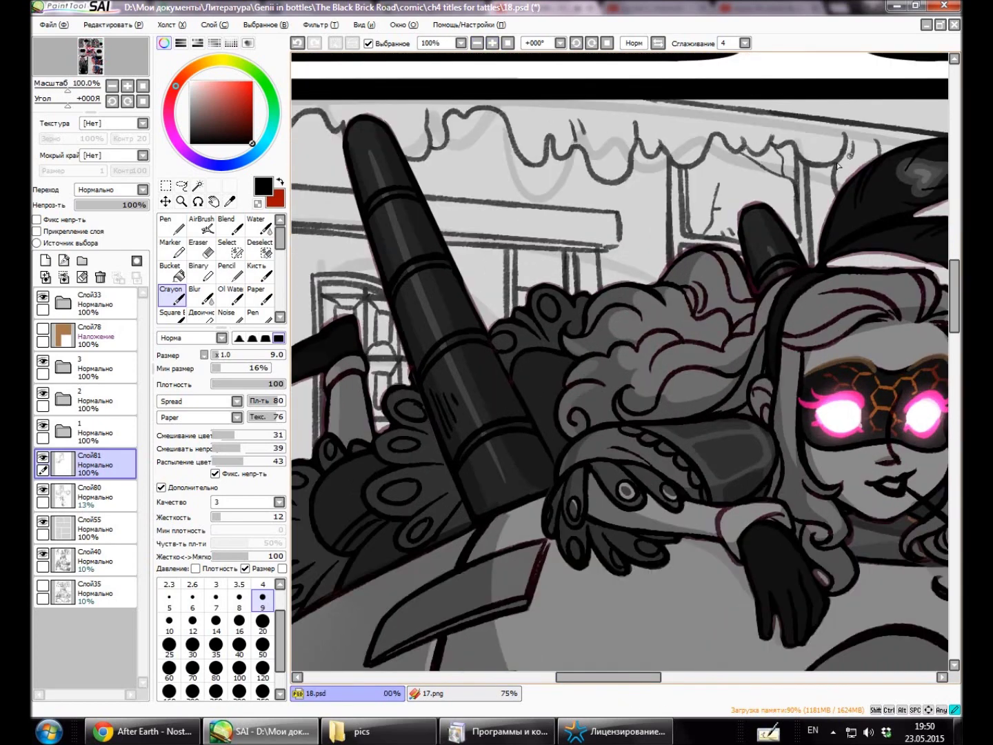
Clean up the ceiling linework beside the bunny ears with the Eraser at size 120.
scroll(838, 164, down, 2)
scroll(436, 242, up, 1)
drag(652, 677, 693, 681)
click(477, 43)
click(491, 43)
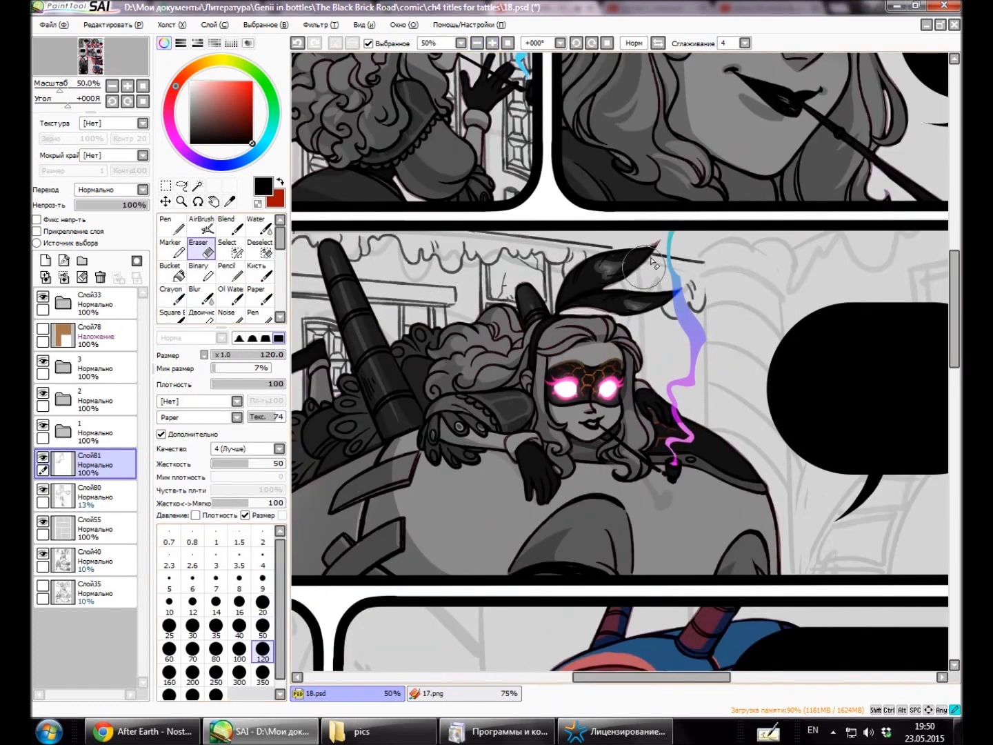
On sketch layer Слой80, lasso the column and arch sketch in the second-row panel, move it towards the woman, and deselect.
click(476, 43)
click(91, 494)
click(181, 185)
mouse_move(541, 345)
mouse_down()
mouse_move(518, 267)
mouse_move(549, 342)
mouse_move(511, 352)
mouse_up()
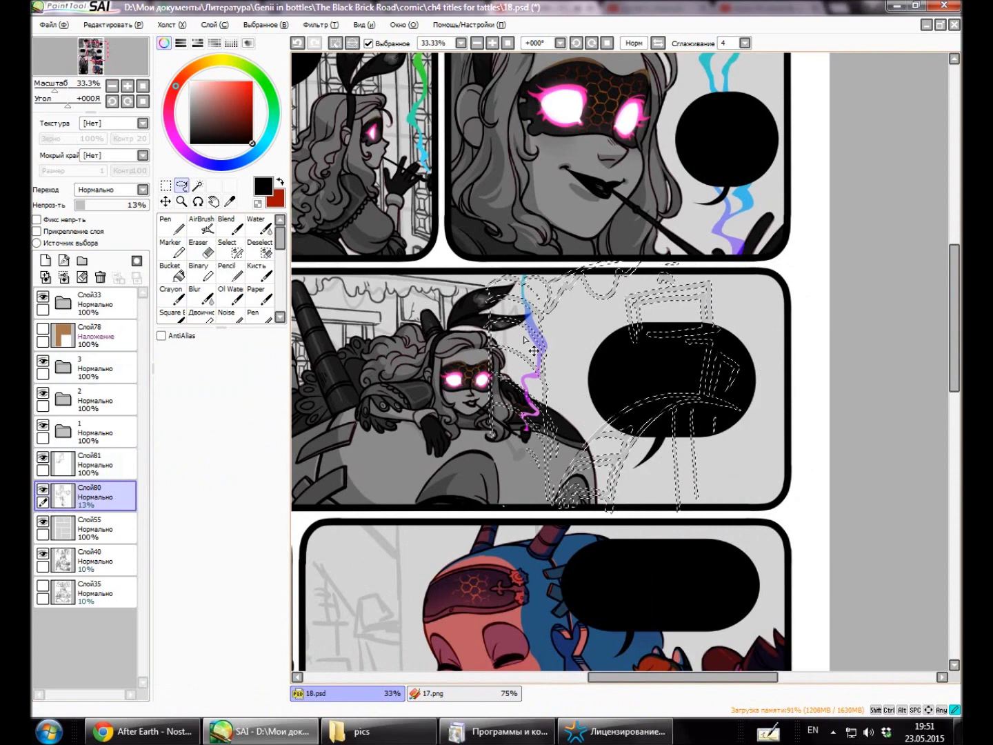
key(ctrl+d)
Hide layer group 3 to uncover the background area behind the reclining woman.
click(477, 42)
click(491, 43)
click(476, 43)
click(42, 361)
scroll(537, 386, up, 4)
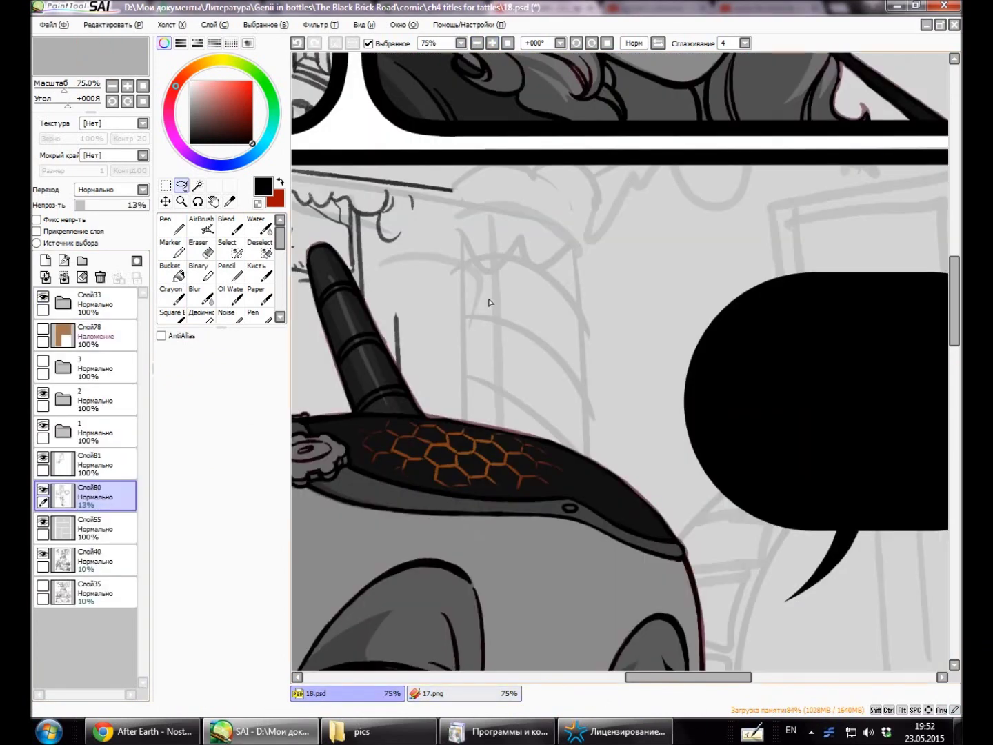
On layer Слой81, draw the twisted column's curved spiral bands and side edges behind the giant head with the Crayon.
key(c)
mouse_move(487, 302)
mouse_down()
mouse_move(517, 237)
mouse_move(564, 383)
mouse_up()
ctrl+shift+click(517, 237)
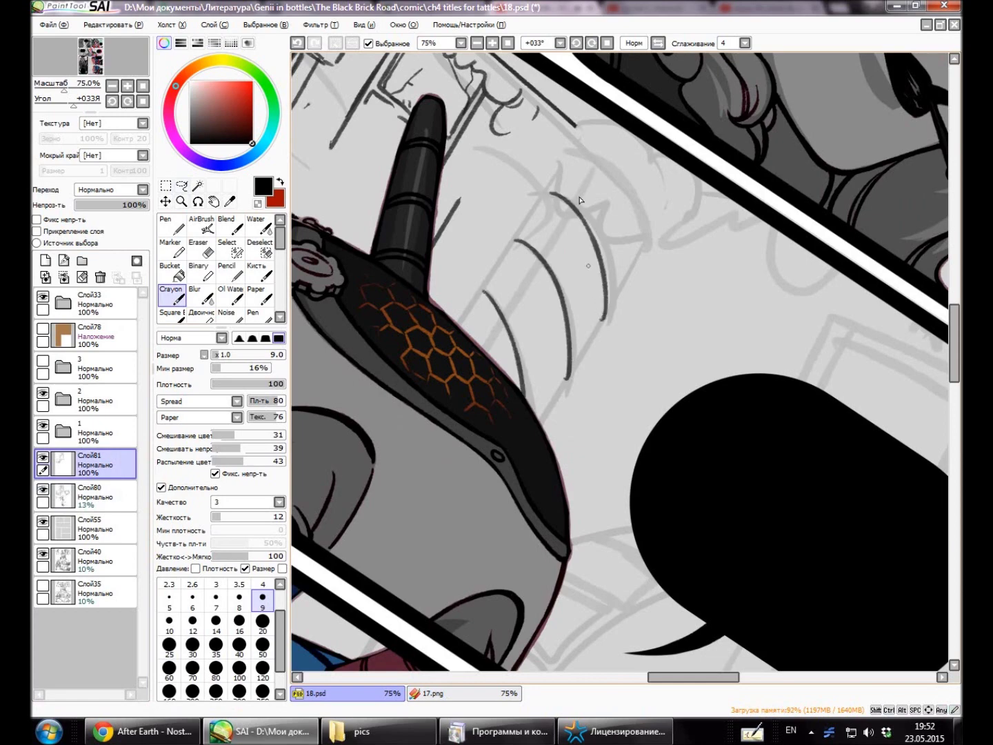
key(Escape)
drag(463, 268, 463, 215)
Check the reference page 17.png, return to 18.psd, and draw the dripping capital on the twisted column.
click(467, 693)
click(345, 693)
drag(445, 167, 449, 206)
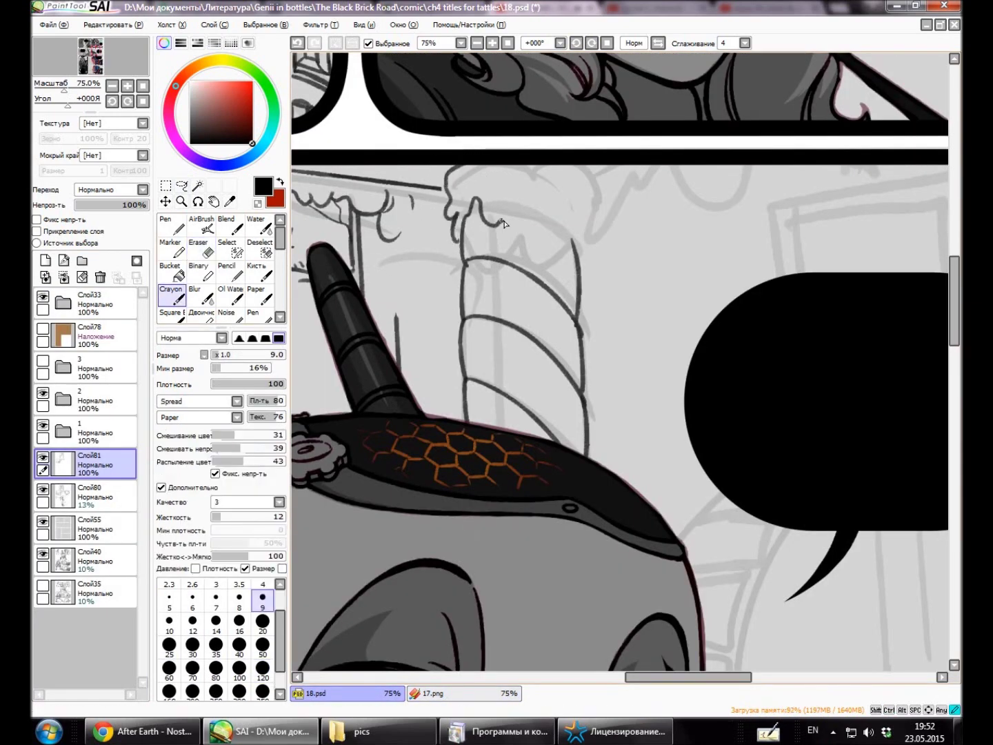
drag(569, 165, 579, 269)
Continue the wavy dripping edge from the twisted column's capital along the ceiling towards the second speech bubble.
scroll(578, 267, down, 4)
scroll(445, 194, up, 4)
scroll(444, 193, down, 4)
scroll(401, 201, up, 5)
scroll(545, 134, down, 4)
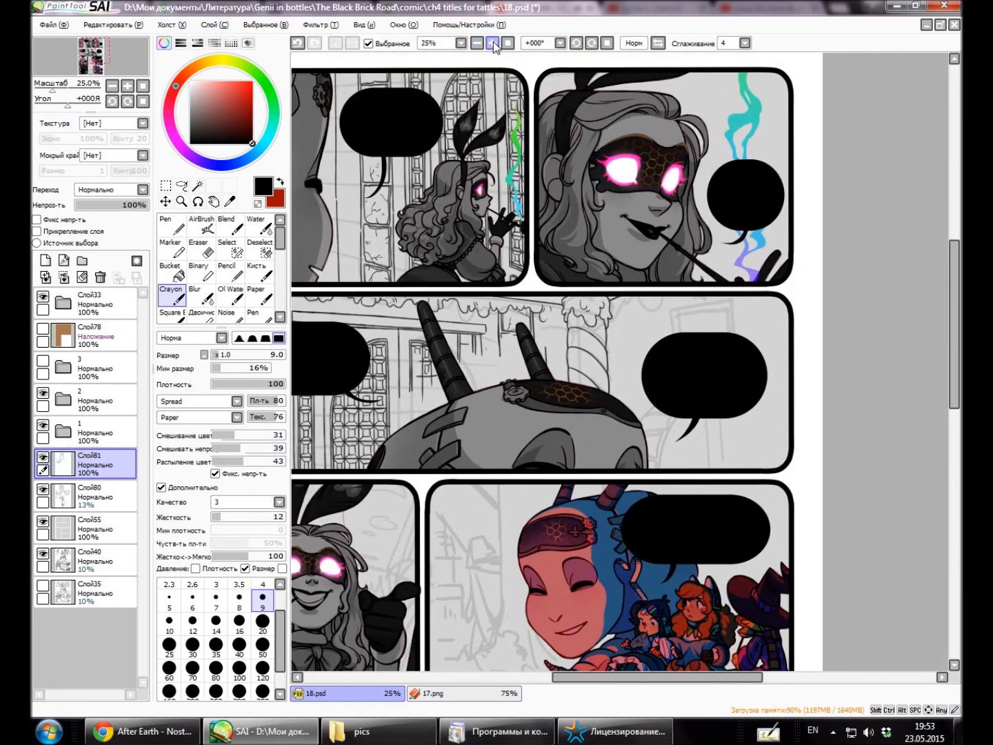
scroll(435, 270, up, 3)
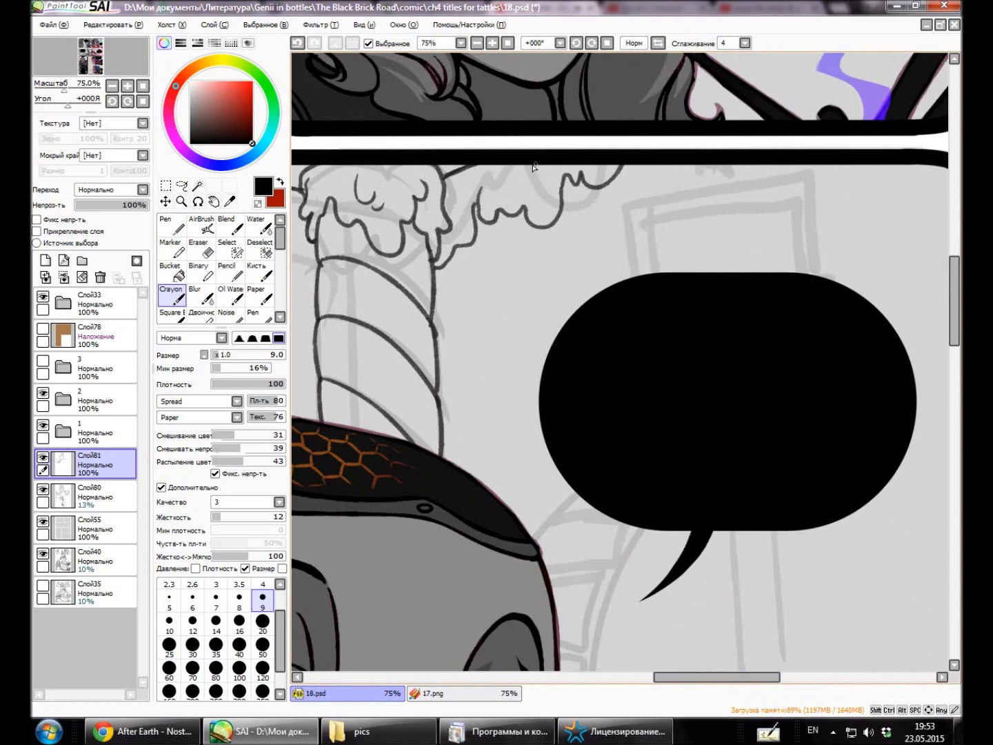
Draw a double-lined picture frame with knobbed corners on the wall above the second speech bubble.
scroll(503, 192, down, 4)
click(493, 43)
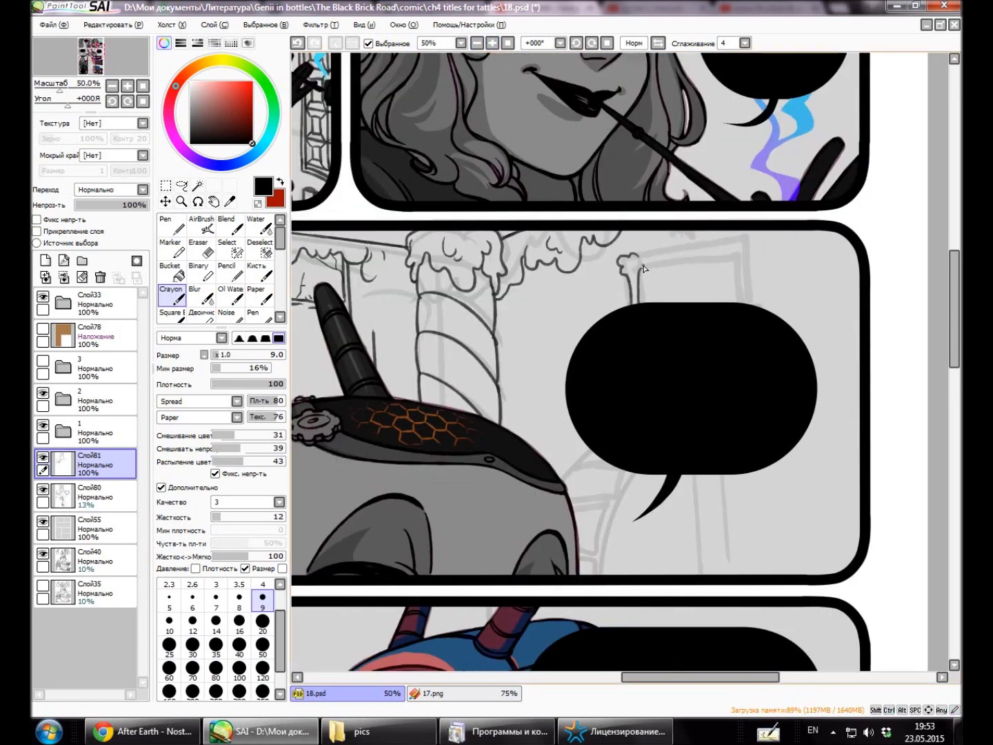
scroll(585, 262, up, 1)
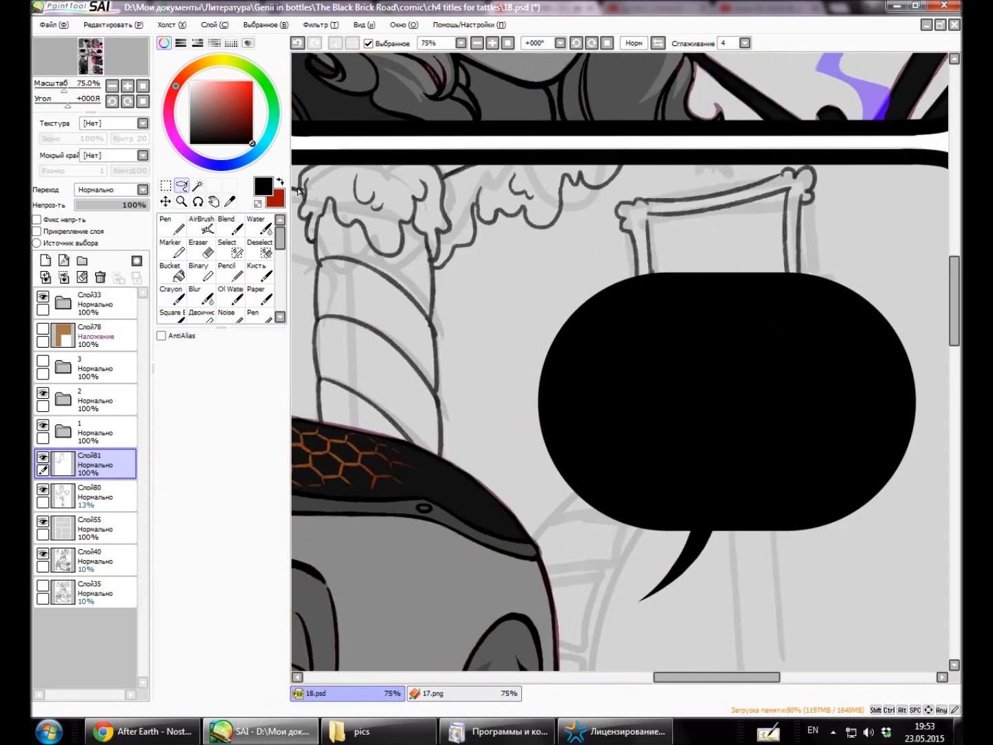
drag(641, 218, 649, 274)
drag(804, 201, 804, 273)
Draw the arch's double curved outline on both sides of the second speech bubble, undoing a misplaced stroke.
click(478, 42)
drag(807, 425, 853, 558)
key(ctrl+z)
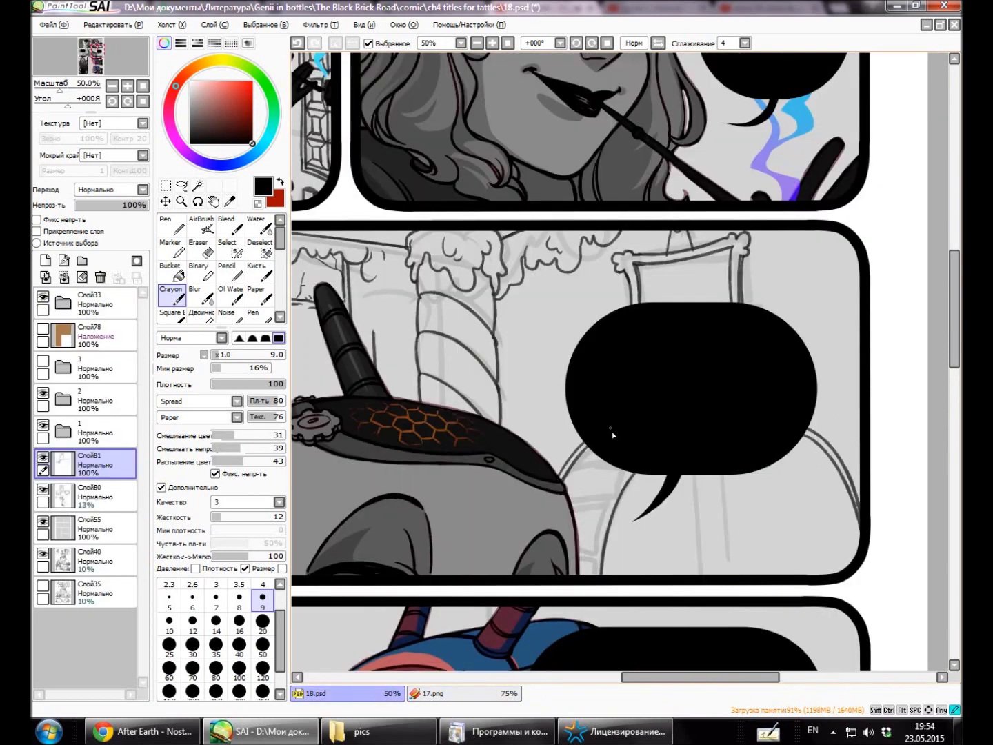
Divide the arch's band beside the giant head into stone blocks and hide sketch layer Слой80.
key(ctrl+plus)
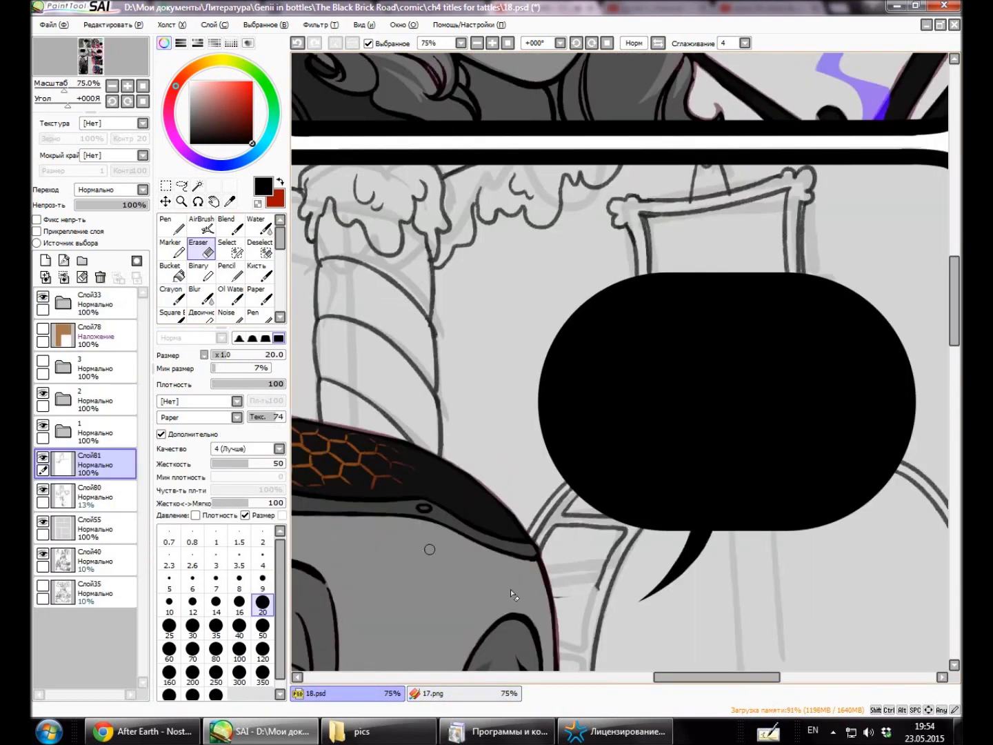
scroll(617, 391, down, 3)
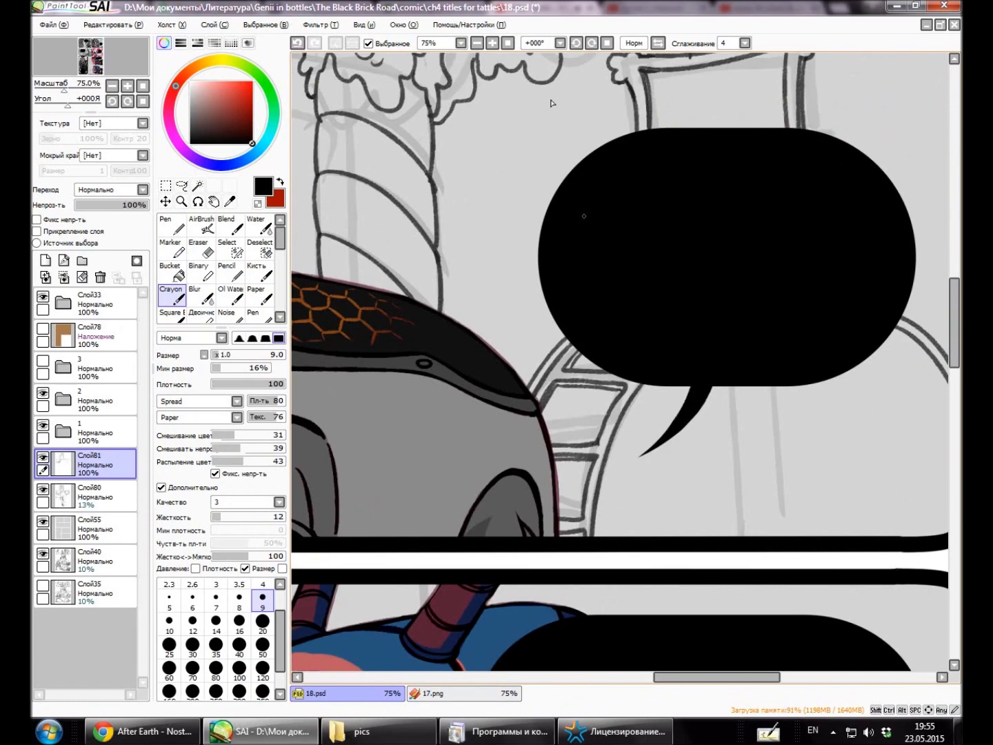
key(ctrl+minus)
key(ctrl+minus)
key(ctrl+minus)
key(ctrl+minus)
key(ctrl+minus)
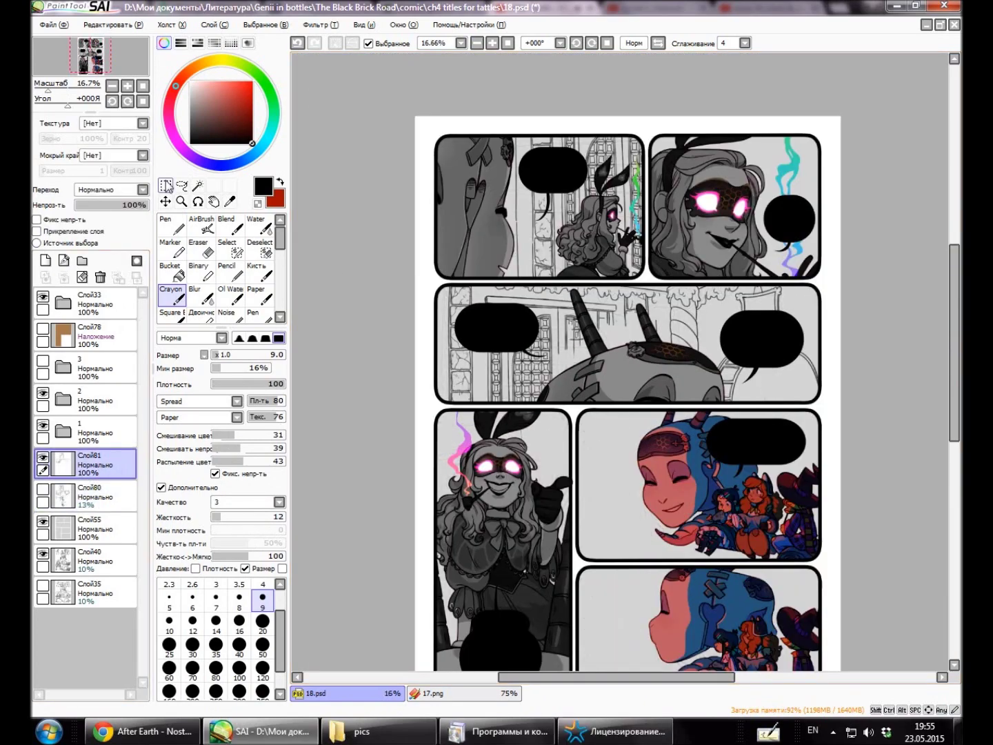
Select the second-row panel's background linework, compare with 17.png, and transform it by shifting it right and down.
click(166, 186)
key(ctrl+t)
key(ctrl+plus)
click(455, 694)
click(345, 694)
scroll(471, 694, up, 3)
click(470, 696)
click(344, 693)
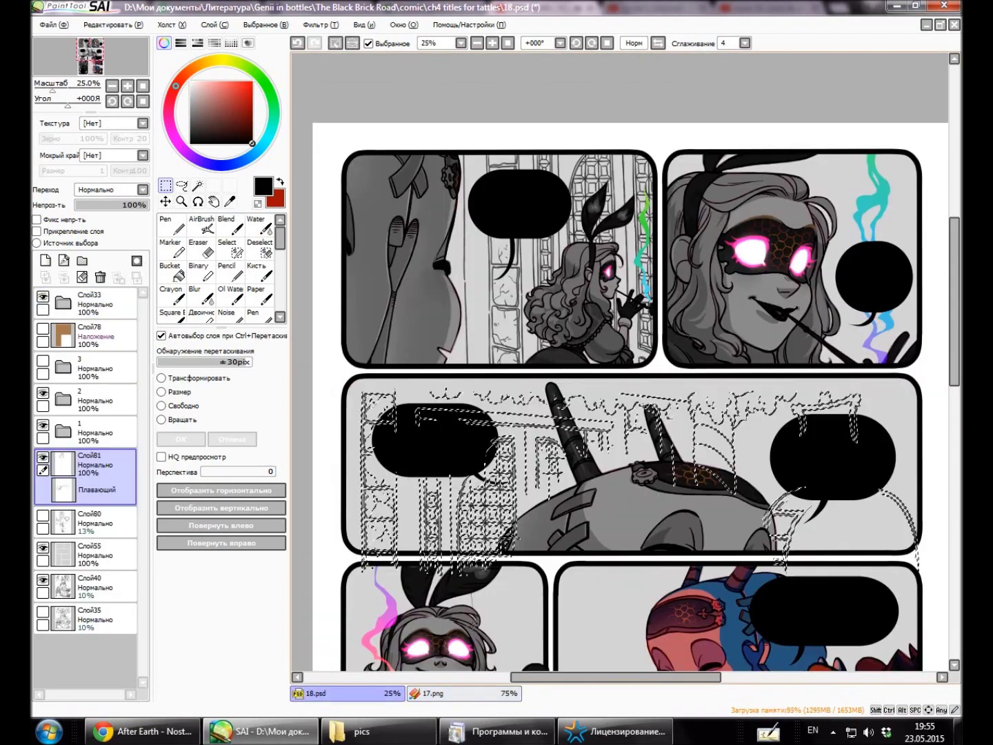
key(Return)
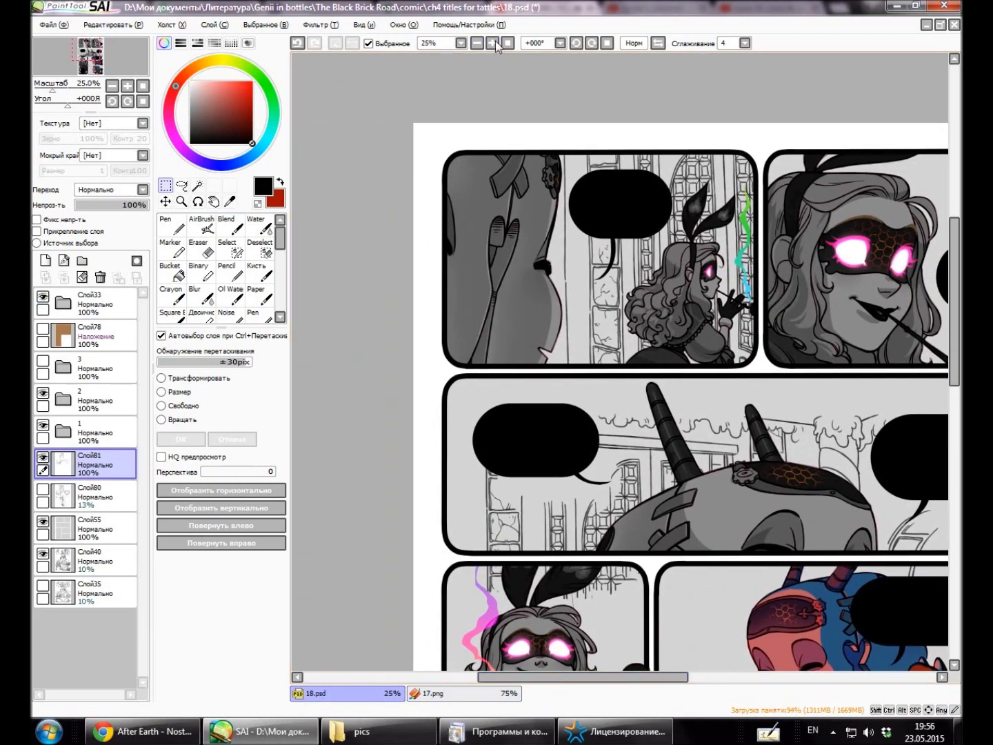
Draw the twisted column with its dripping top at the second-row panel's left edge, rotating the canvas for the strokes.
key(ctrl+plus)
mouse_move(786, 207)
mouse_down()
mouse_move(556, 434)
mouse_move(587, 345)
mouse_move(560, 399)
mouse_move(583, 208)
mouse_move(587, 276)
mouse_move(495, 393)
mouse_up()
key(c)
key(ctrl+minus)
click(478, 43)
click(492, 43)
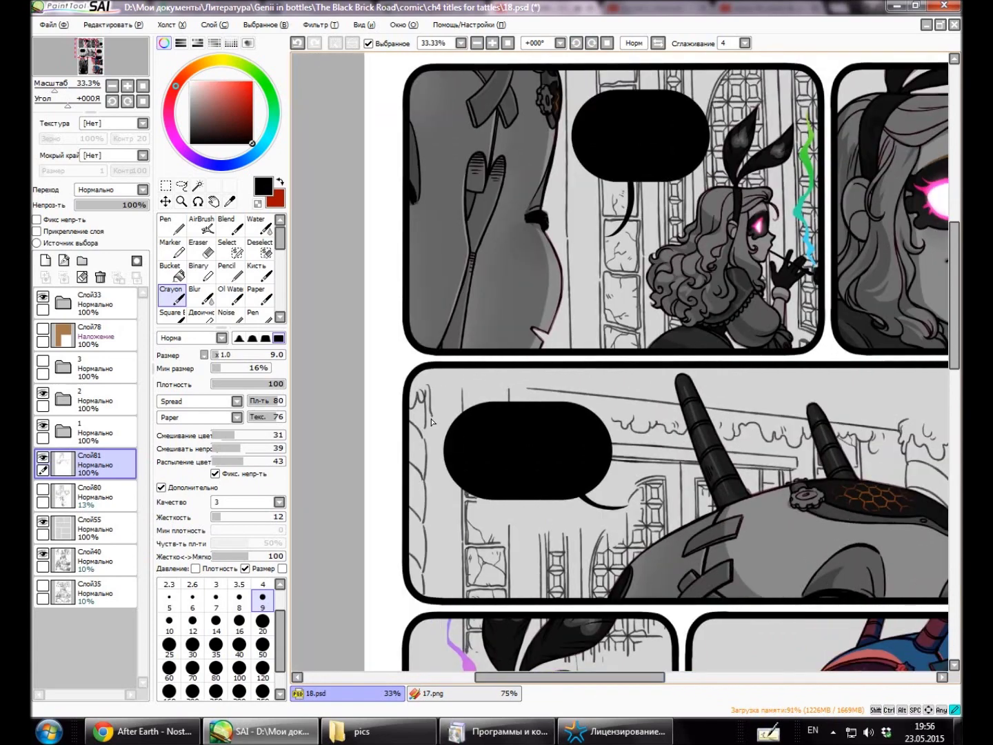
drag(452, 378, 573, 223)
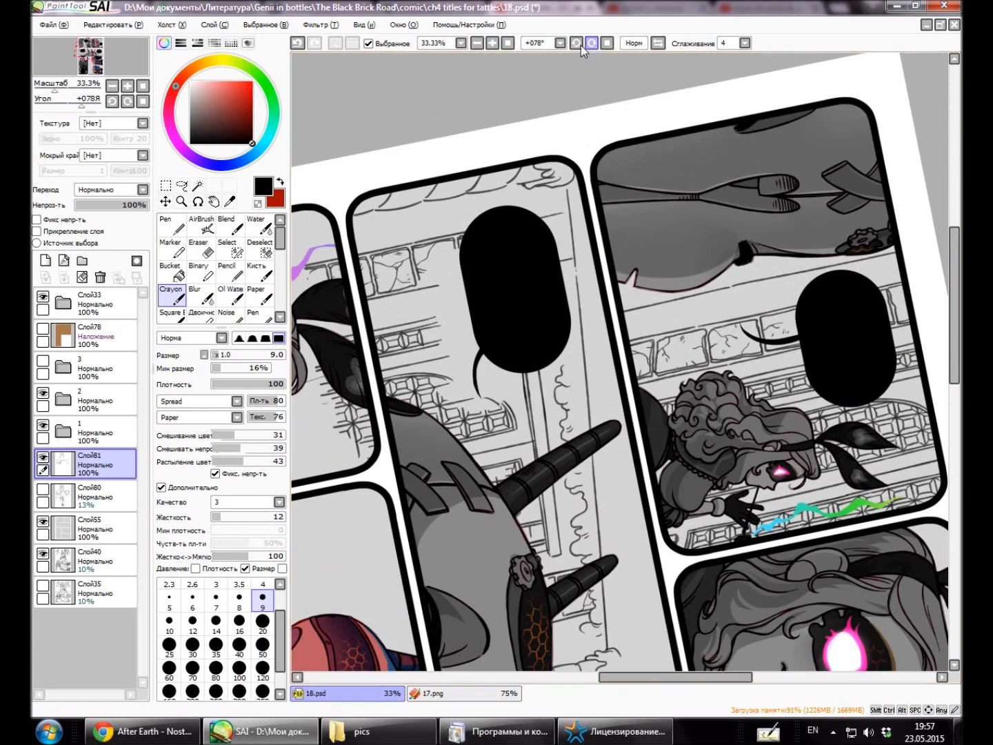
click(590, 43)
key(ctrl+minus)
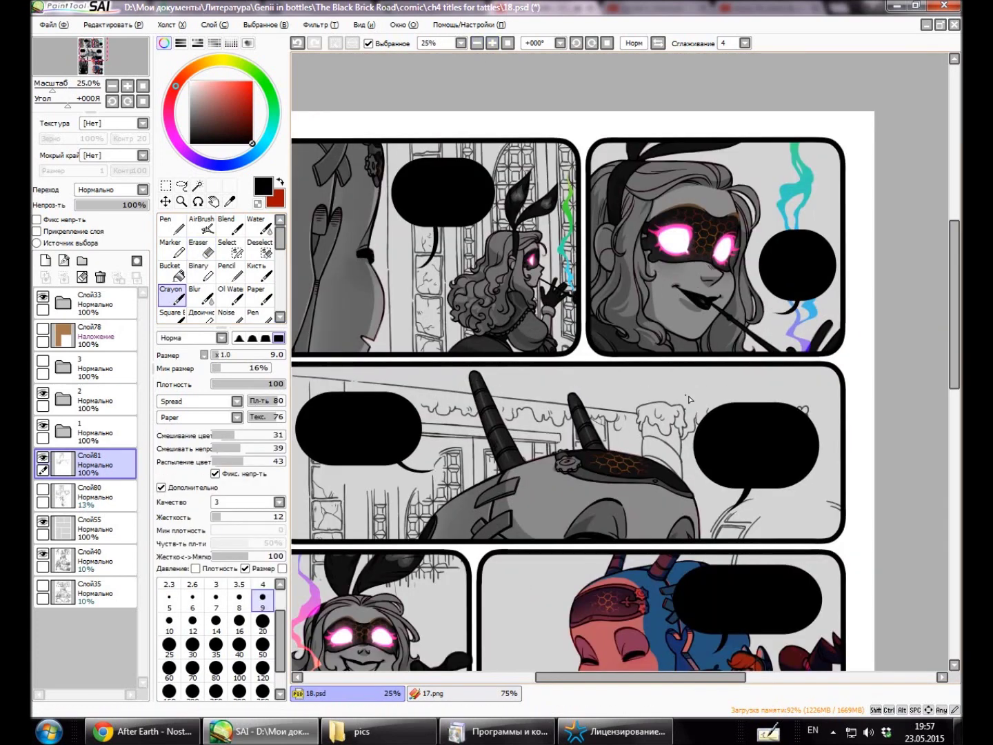
Extend the ceiling line with drips from the twisted column across to the second-row panel's right border.
key(ctrl+plus)
scroll(731, 387, down, 2)
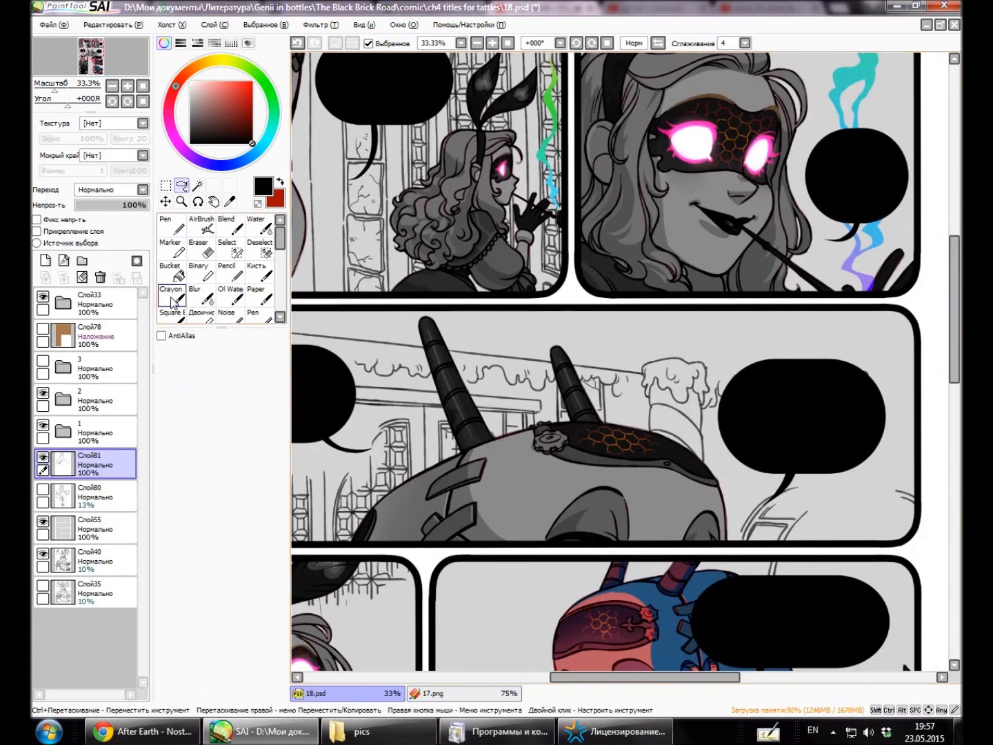
key(ctrl+minus)
key(ctrl+plus)
scroll(710, 373, right, 3)
Move the second-row panel's second speech bubble slightly up to uncover more of the background.
ctrl+click(568, 449)
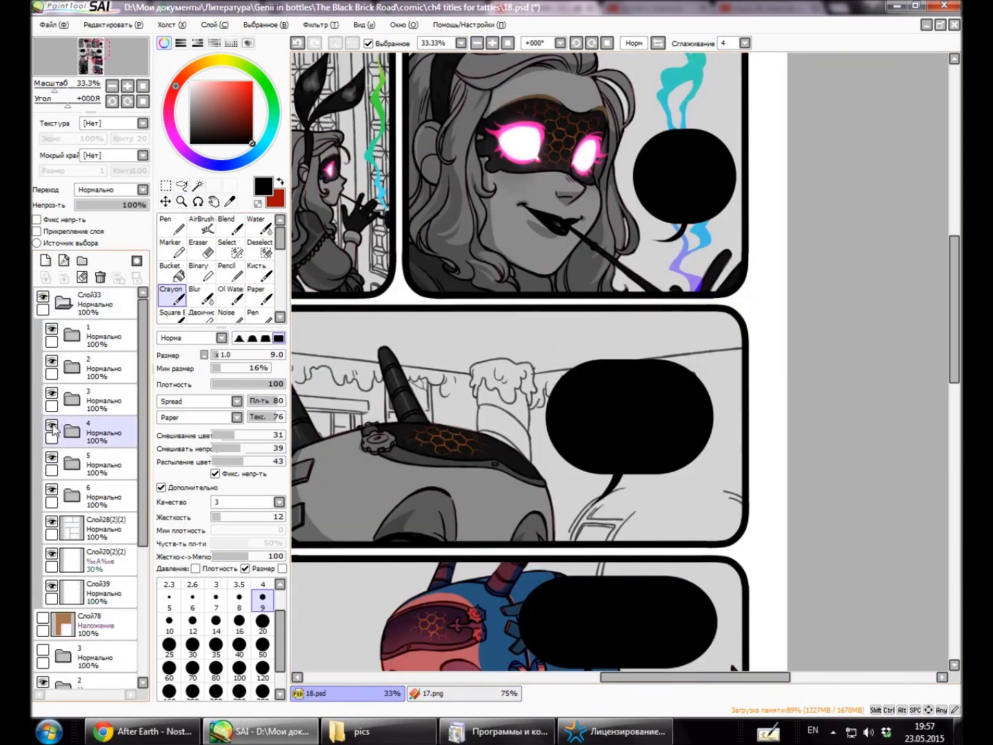
drag(567, 449, 566, 425)
key(ctrl+minus)
key(ctrl+plus)
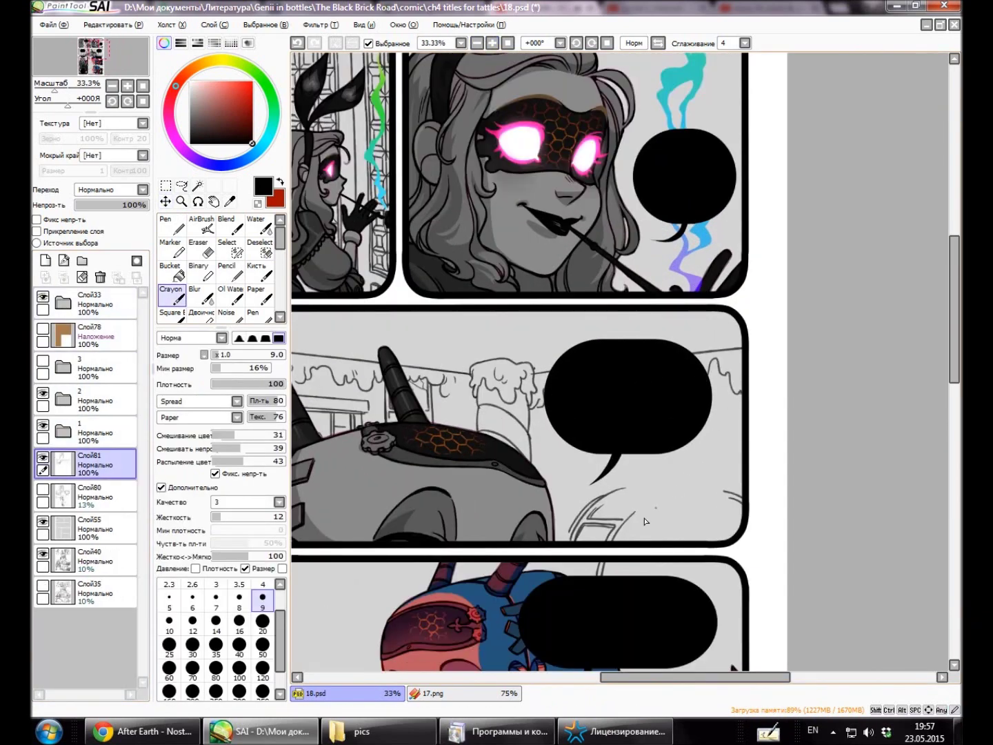
Hide folder Слой33 and redraw the knob-cornered picture frame with its hook on the wall above the arch.
click(41, 297)
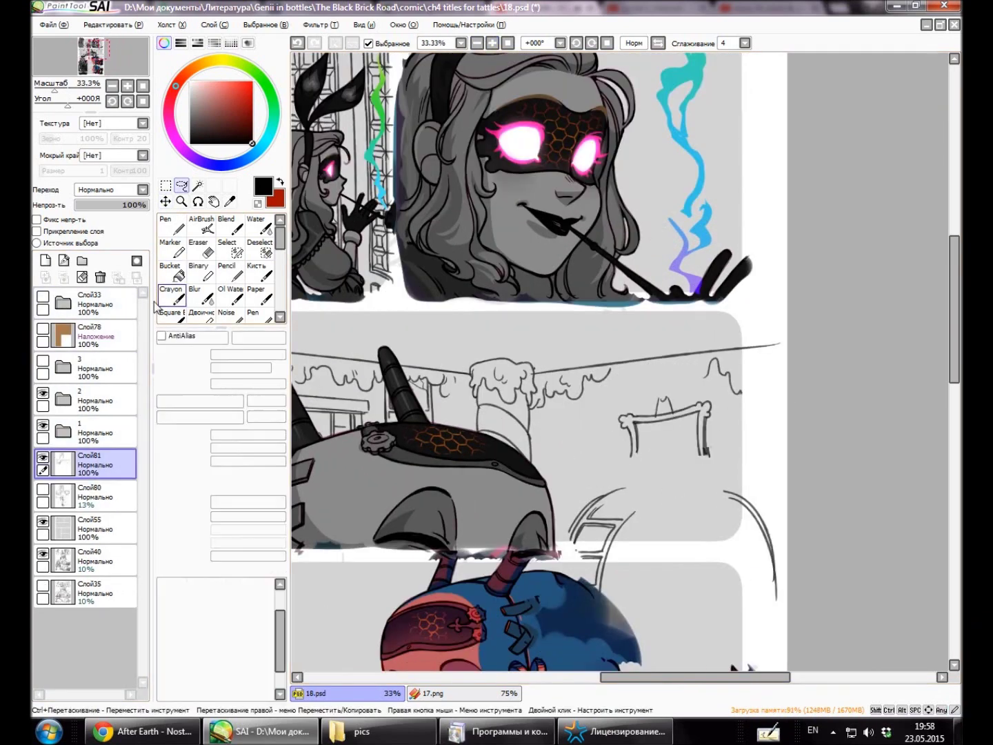
key(ctrl+plus)
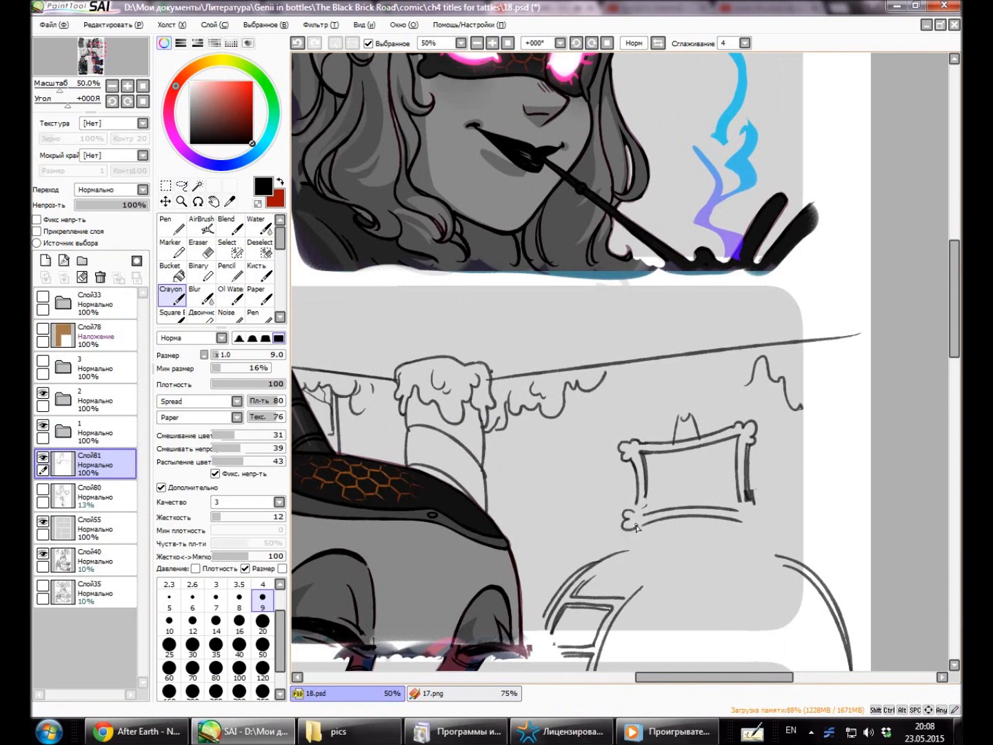
scroll(927, 388, down, 3)
key(a)
drag(624, 277, 618, 304)
drag(697, 365, 695, 357)
key(ctrl+d)
key(c)
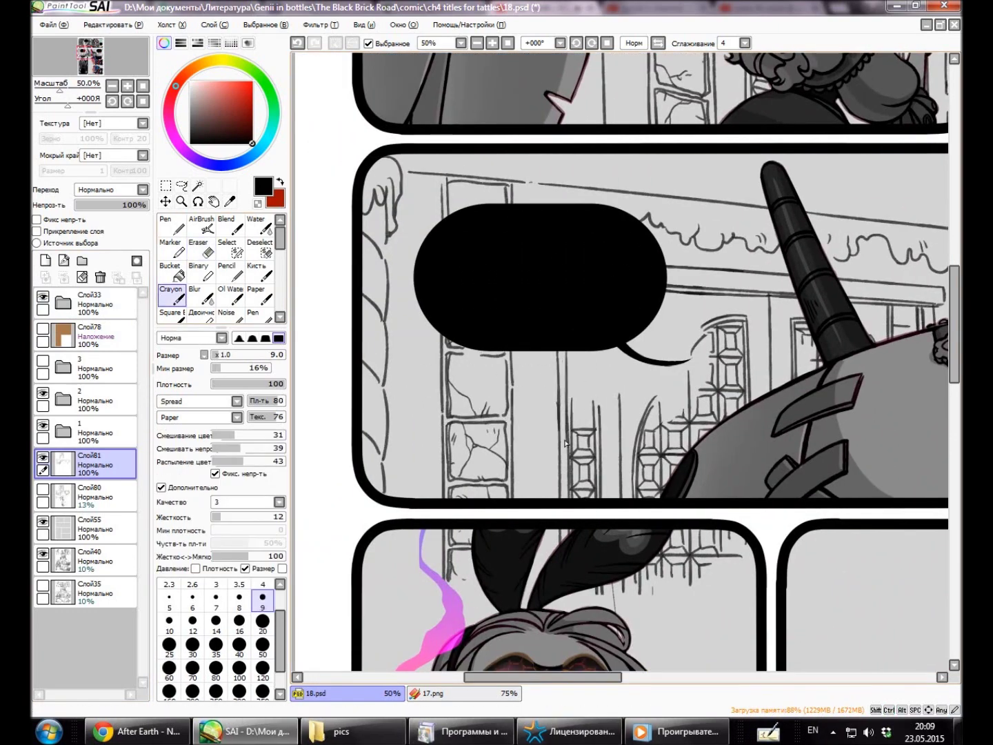
Clean up and extend the narrow window's vertical lines below the first speech bubble.
key(e)
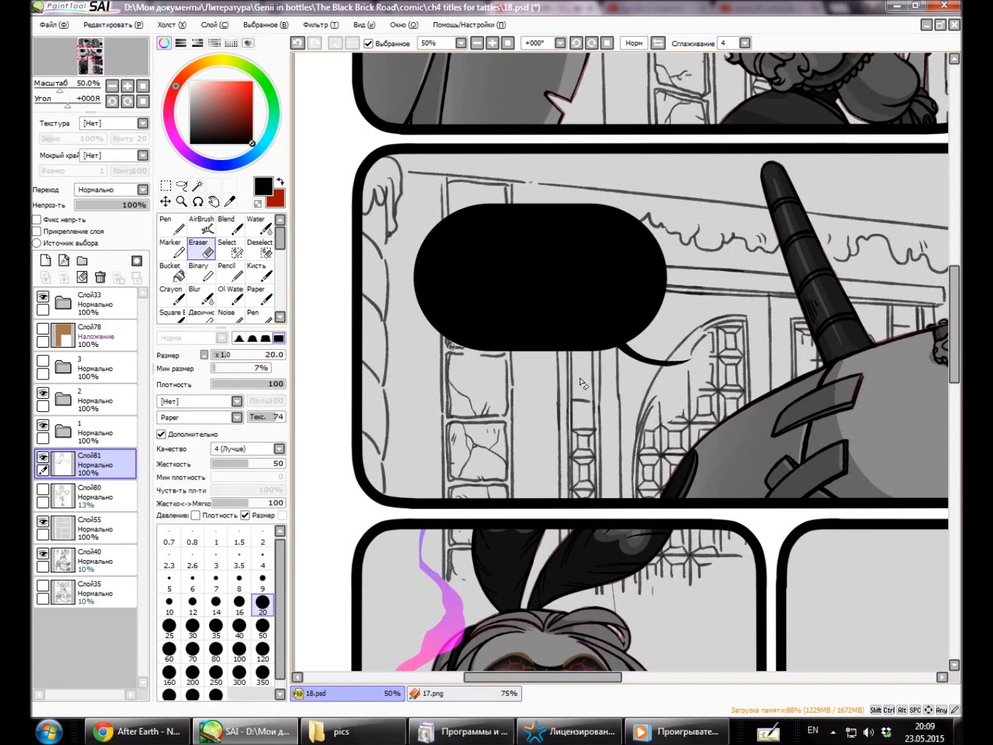
key(c)
click(477, 43)
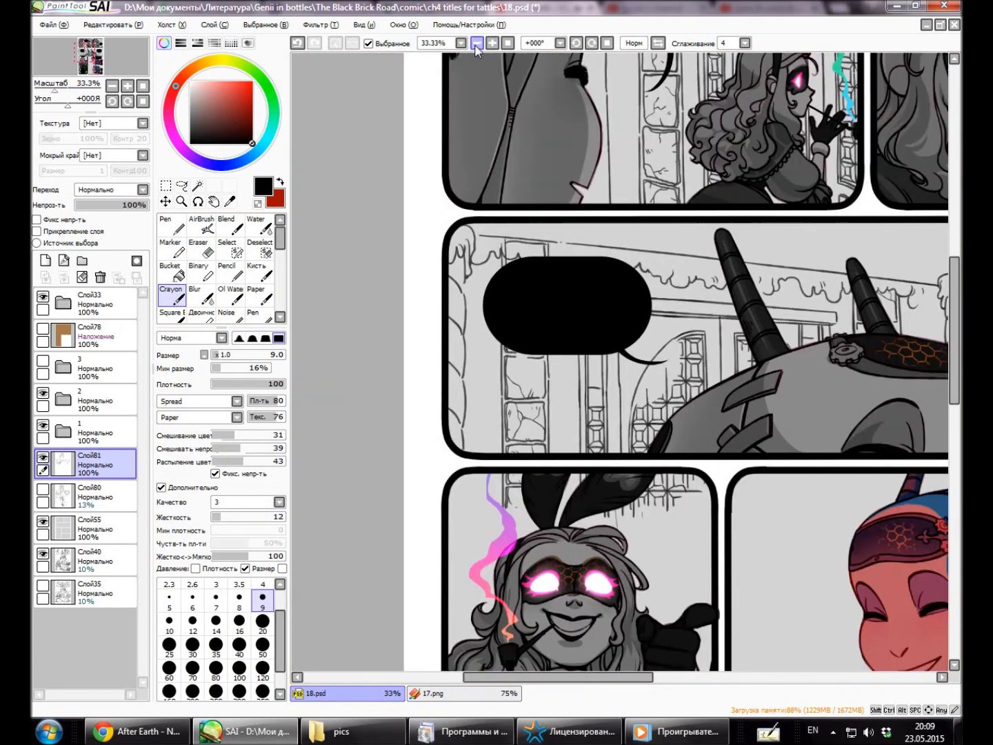
scroll(512, 78, down, 2)
scroll(621, 345, up, 3)
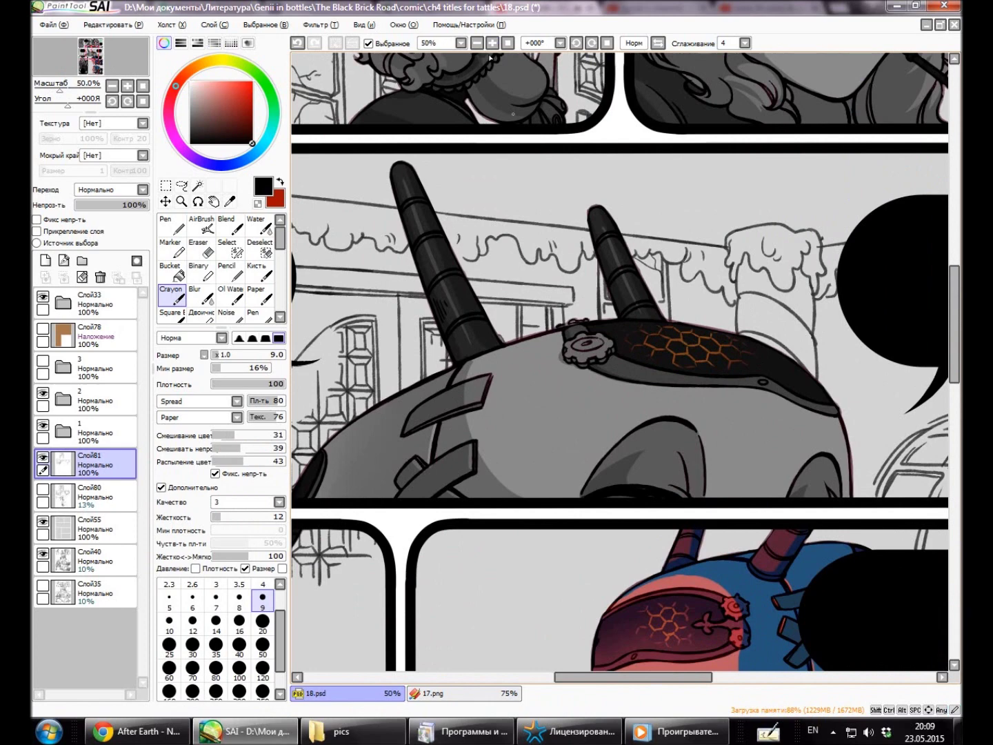
scroll(621, 345, down, 2)
Lasso the window and doorway linework behind the giant head's left side and transform it.
key(a)
drag(701, 337, 698, 327)
click(214, 24)
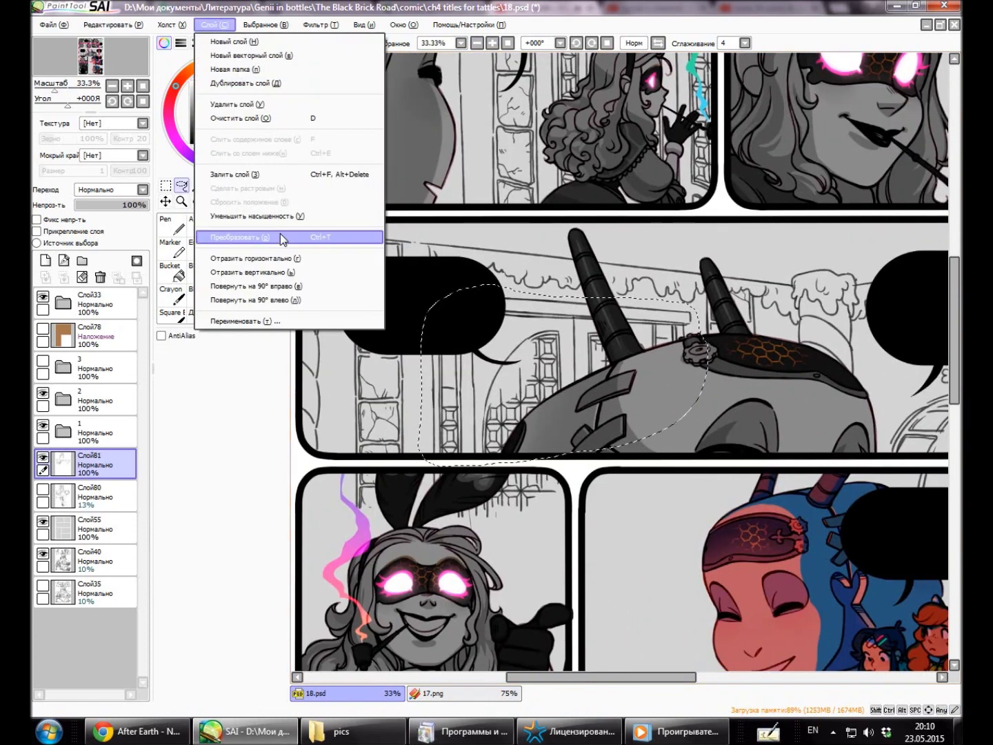
key(ctrl+t)
key(Return)
key(ctrl+t)
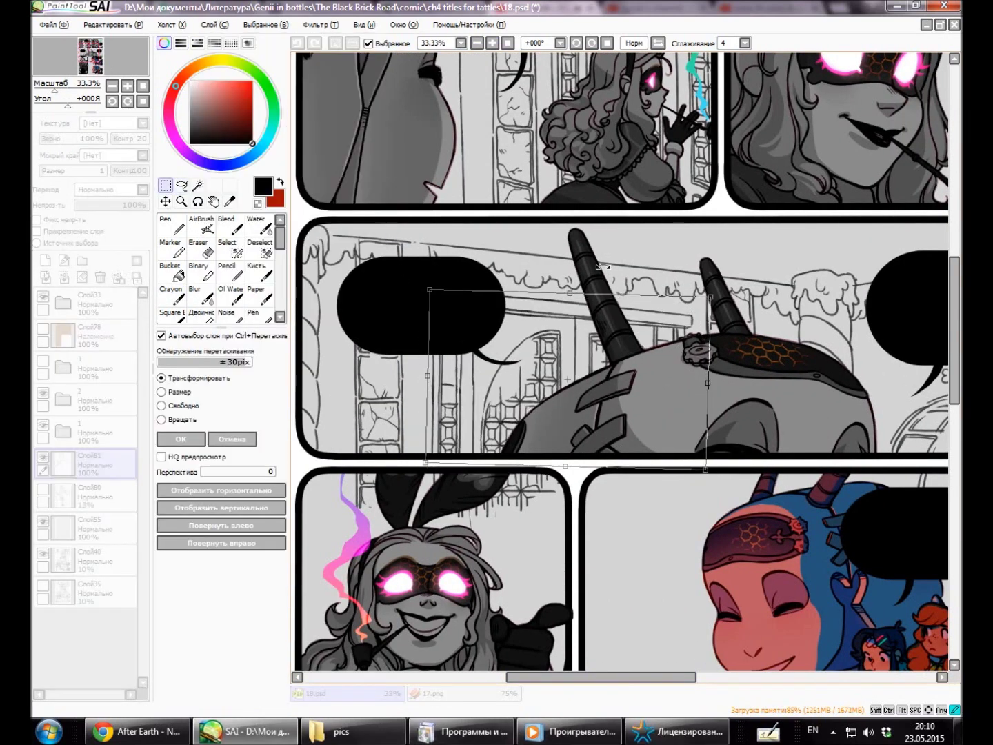
key(Return)
Show folder 3, select the whole second-row panel and transform its background linework to fit the character.
click(476, 42)
click(43, 359)
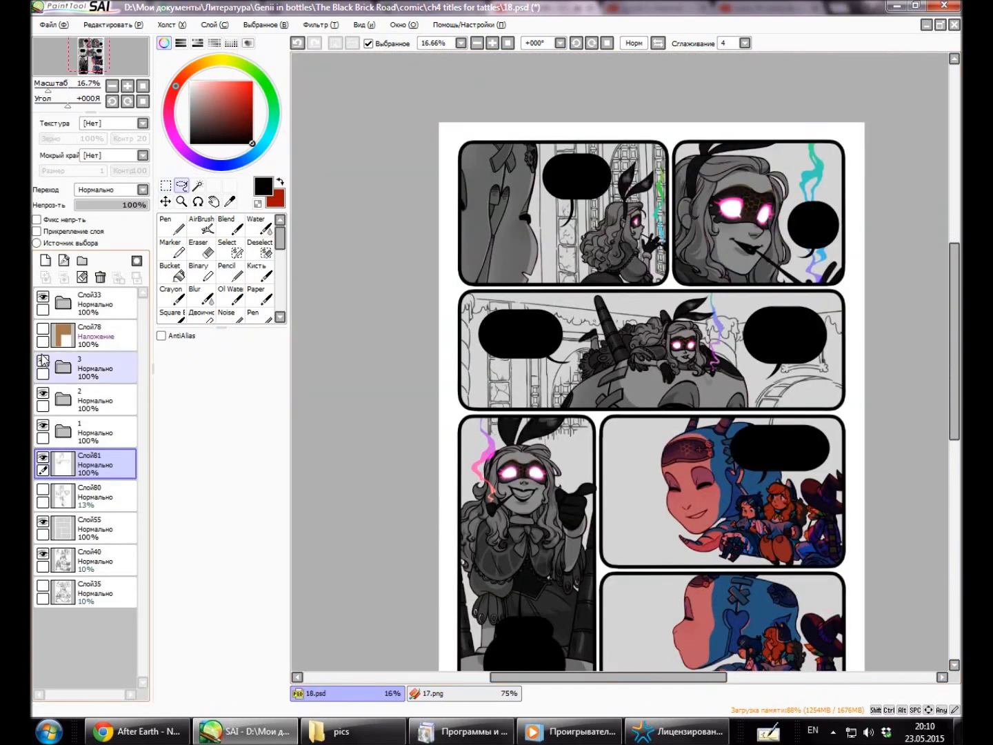
scroll(783, 366, up, 1)
key(ctrl+t)
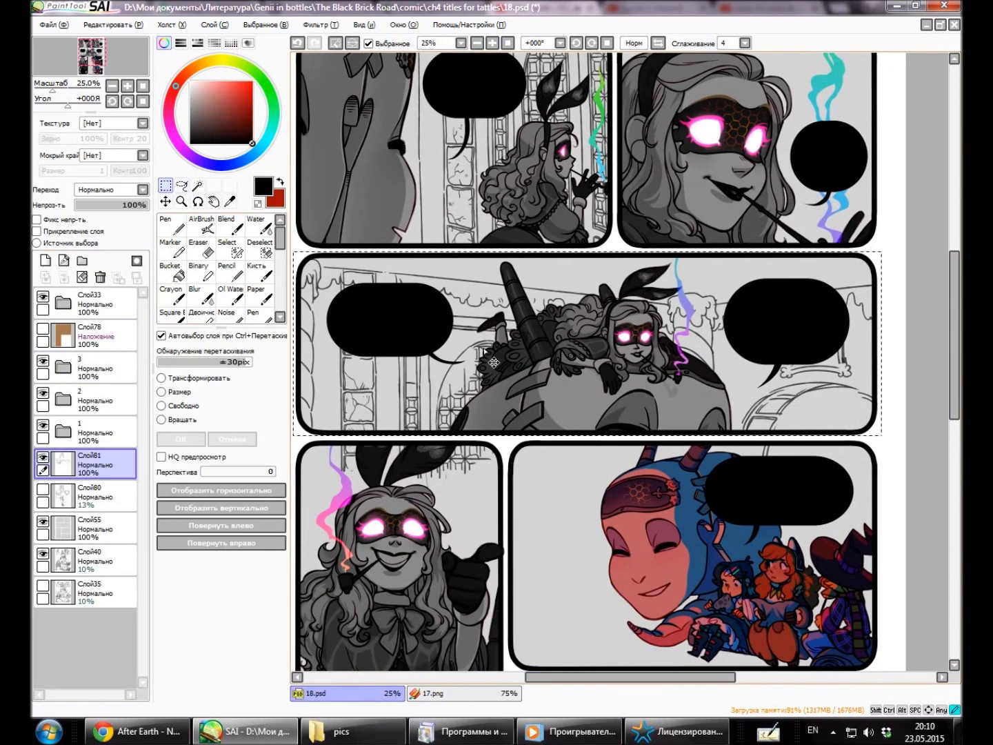
click(476, 43)
click(492, 43)
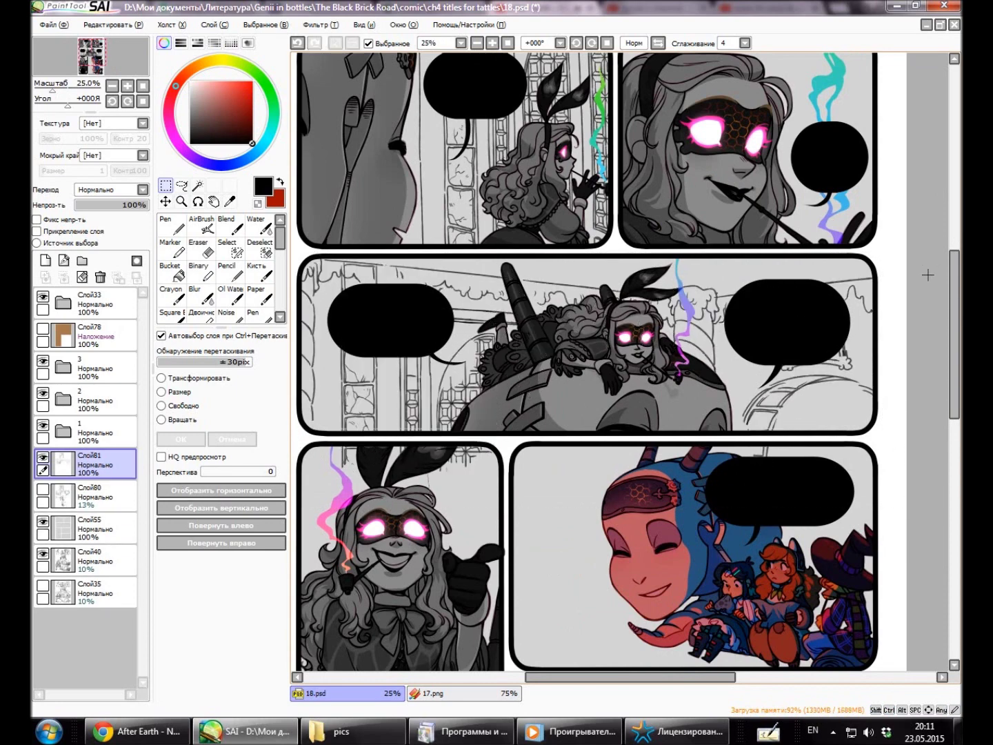
click(476, 43)
click(491, 43)
key(Return)
Lasso the window linework between the first speech bubble and the giant head and delete it.
mouse_move(394, 300)
mouse_down()
mouse_move(399, 332)
mouse_move(621, 449)
mouse_move(585, 318)
mouse_up()
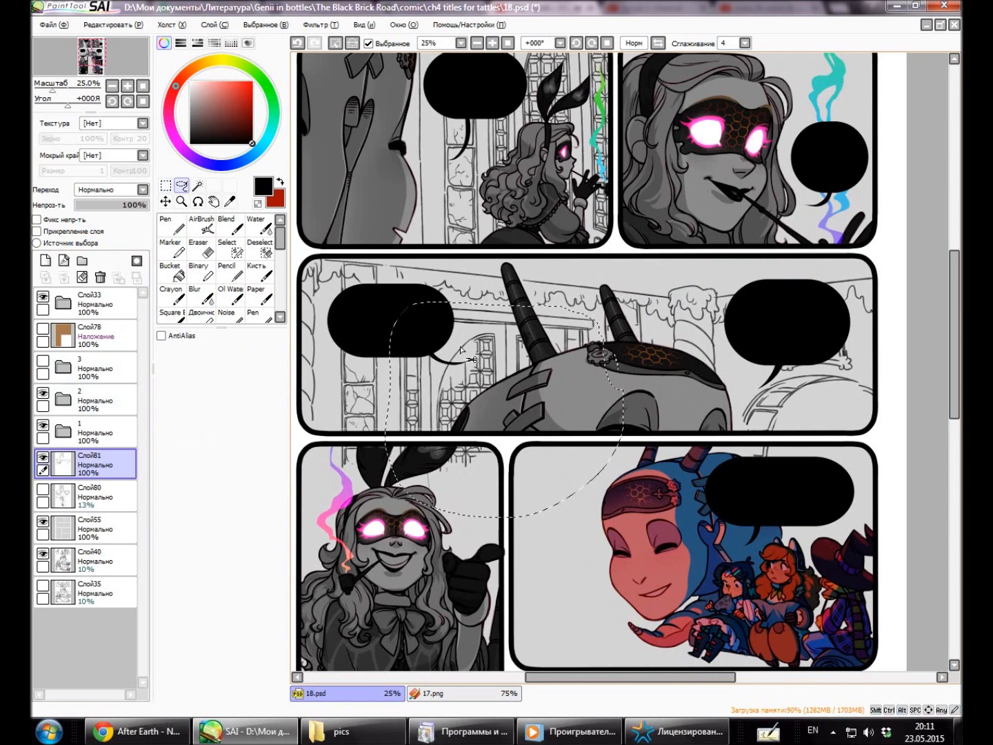
key(Delete)
key(ctrl+d)
key(ctrl+z)
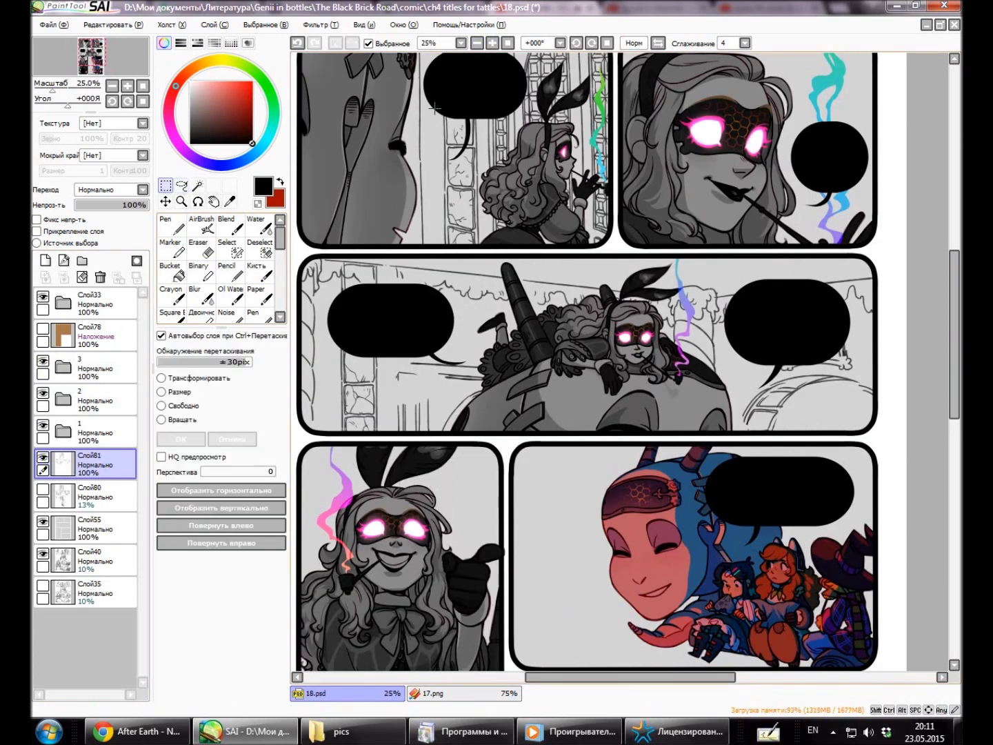
click(477, 43)
click(492, 43)
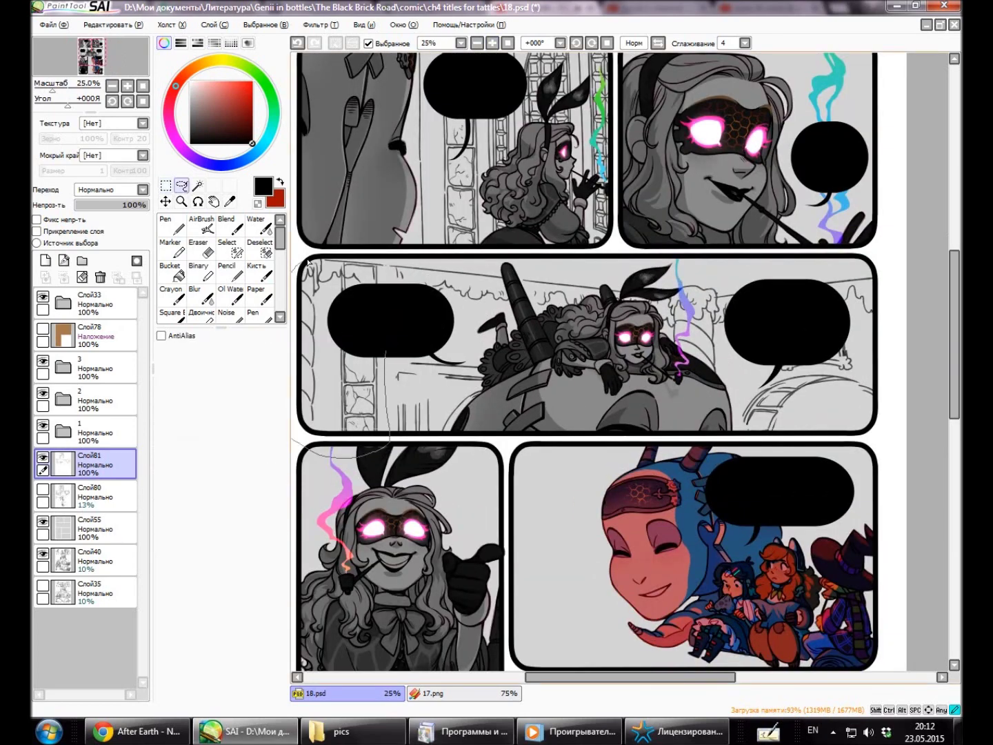
Lasso the remaining background linework around the second-row panel and transform it, comparing it with folder 3 hidden and shown.
click(43, 360)
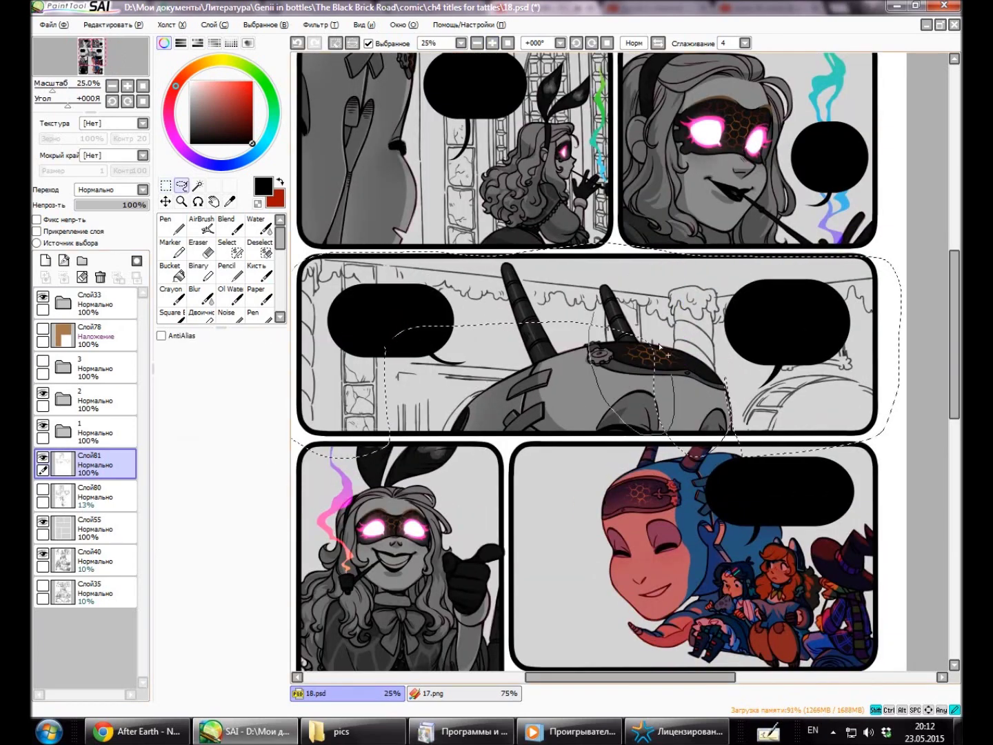
key(ctrl+t)
click(43, 360)
key(Return)
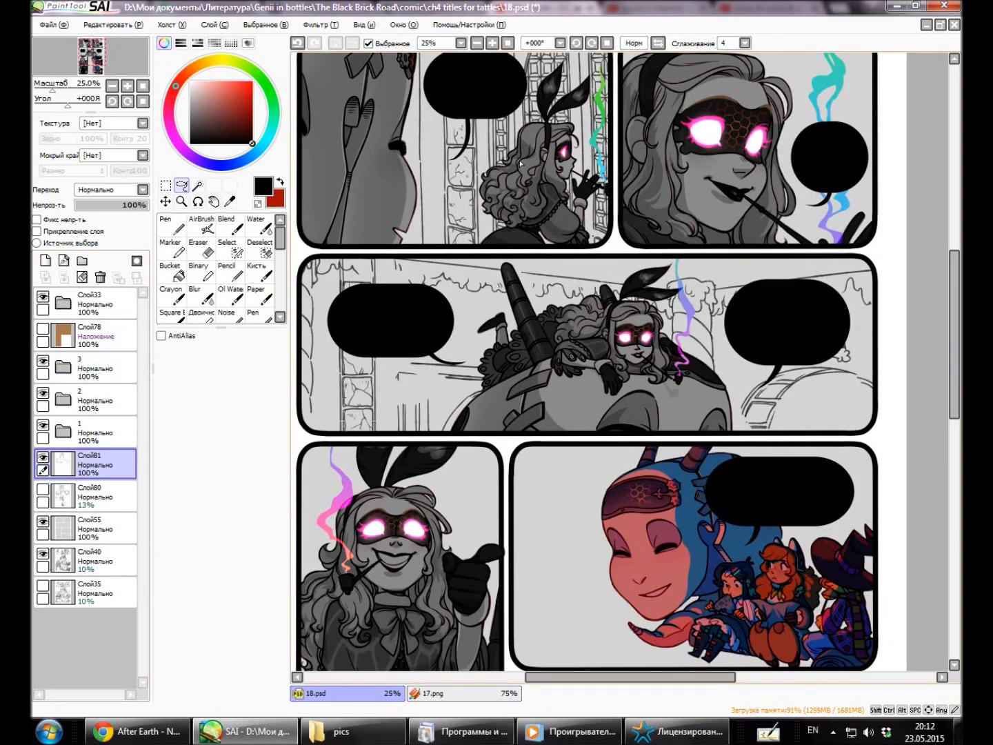
click(477, 42)
click(492, 42)
With folder Слой33 hidden, rework the ceiling edge into a curved vault above the picture frame, then show the folder again.
key(e)
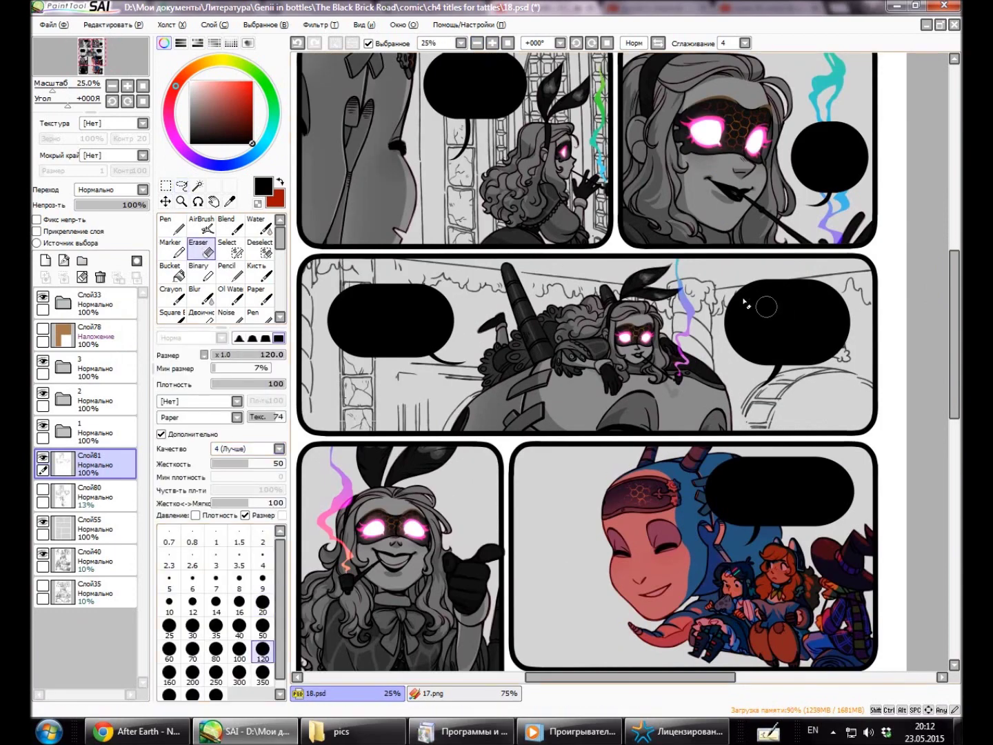
click(42, 296)
click(171, 293)
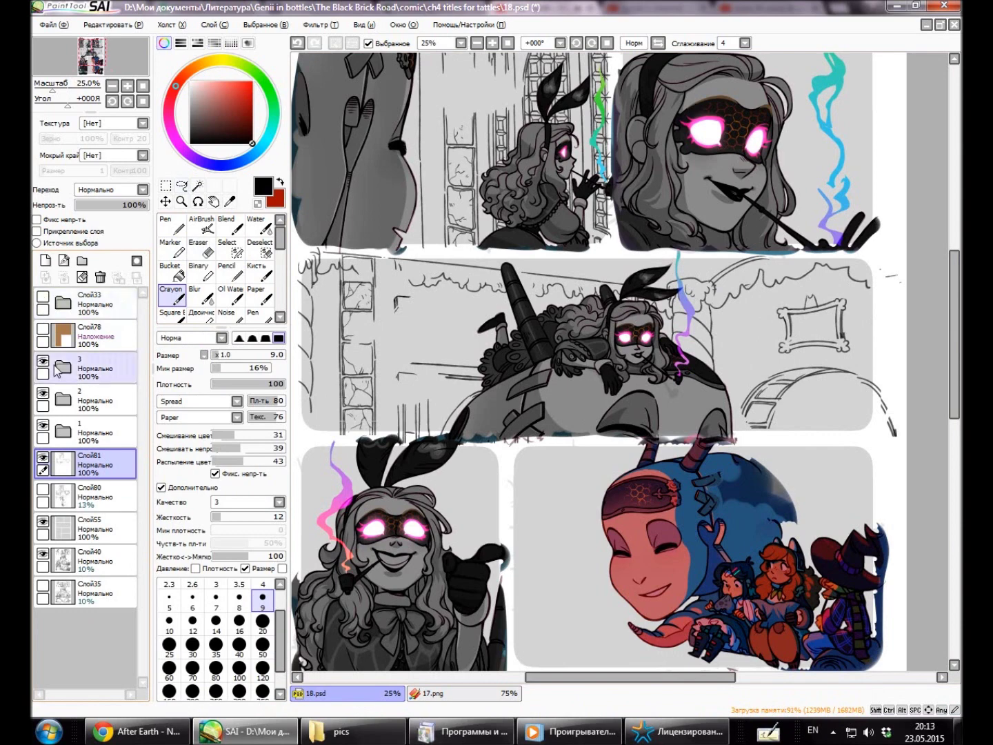
click(43, 300)
Shift the second speech bubble's tail slightly left and return to linework layer Слой81.
ctrl+click(759, 372)
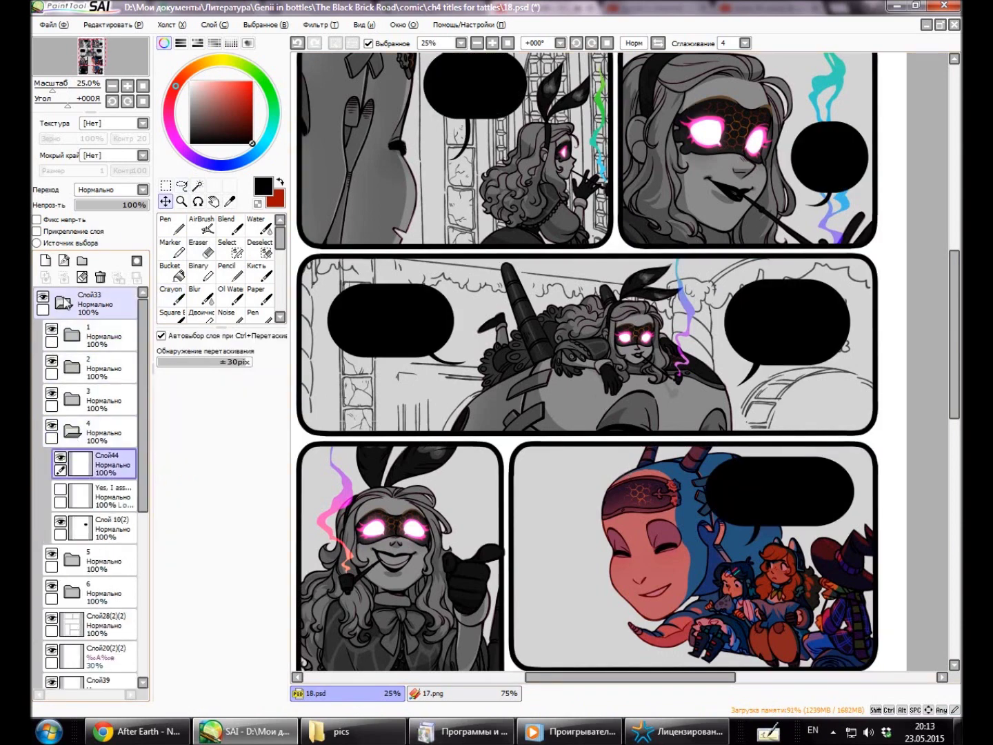
ctrl+click(360, 305)
key(e)
key(l)
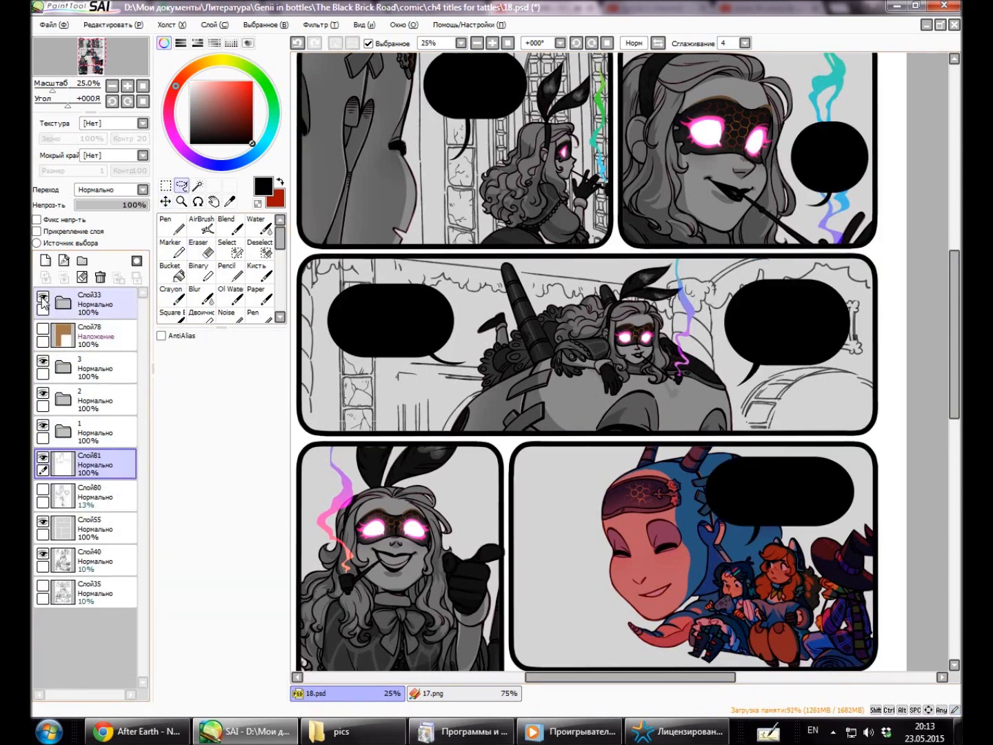
Touch up the ceiling drips and the cracked stone pillar around the first speech bubble with the Crayon and Eraser.
scroll(447, 116, left, 3)
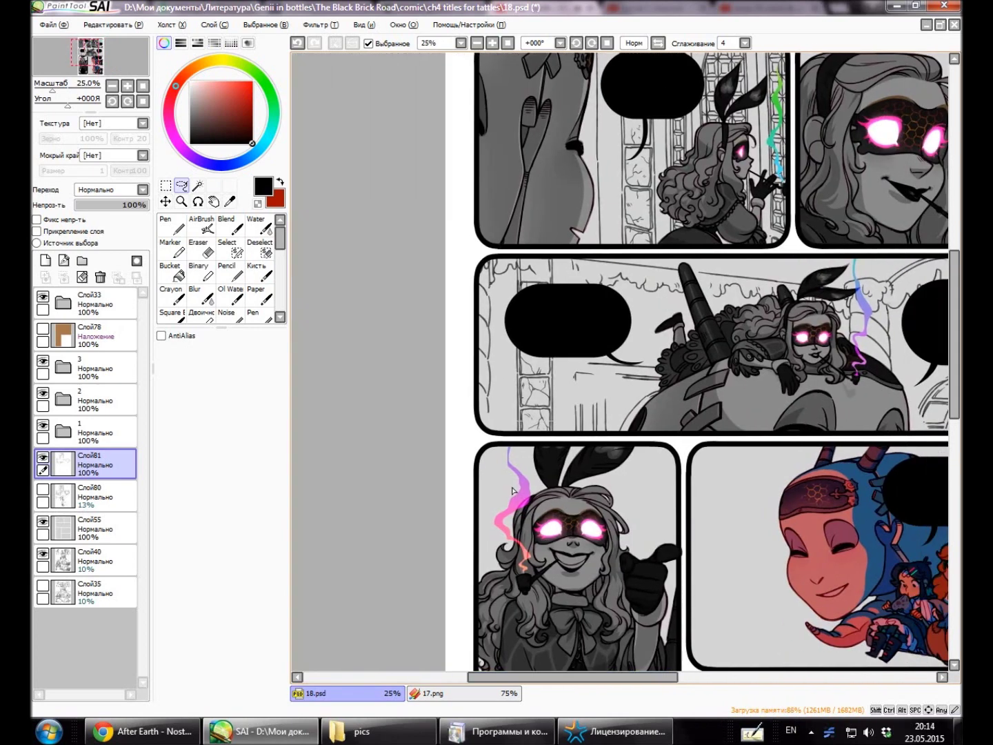
scroll(427, 172, up, 2)
key(e)
key(c)
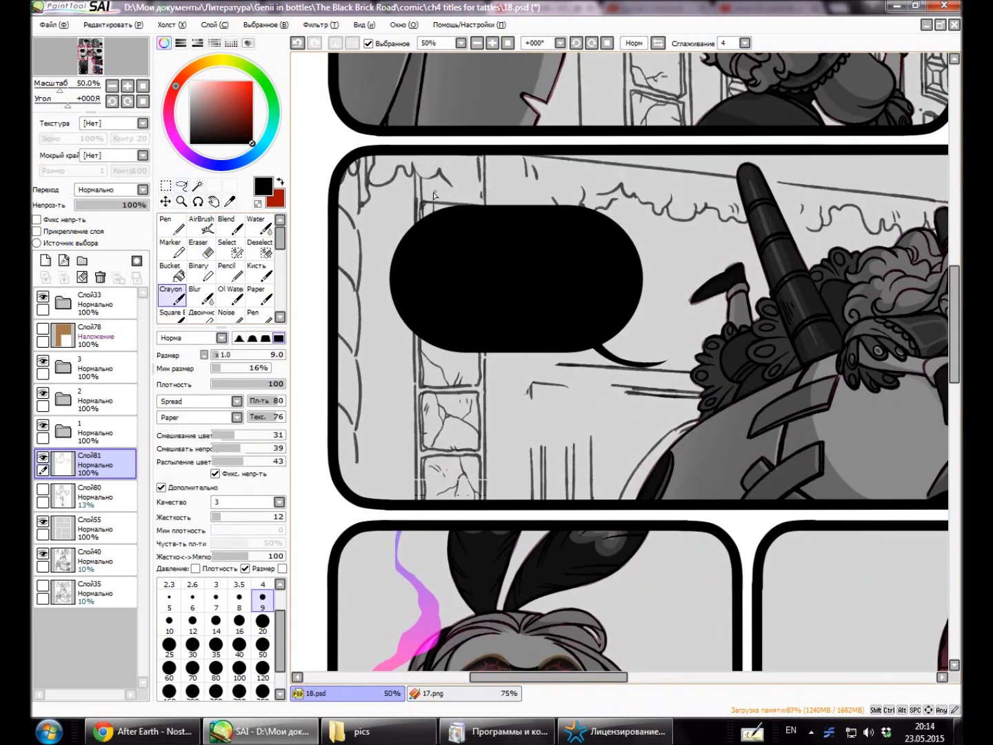
key(e)
key(c)
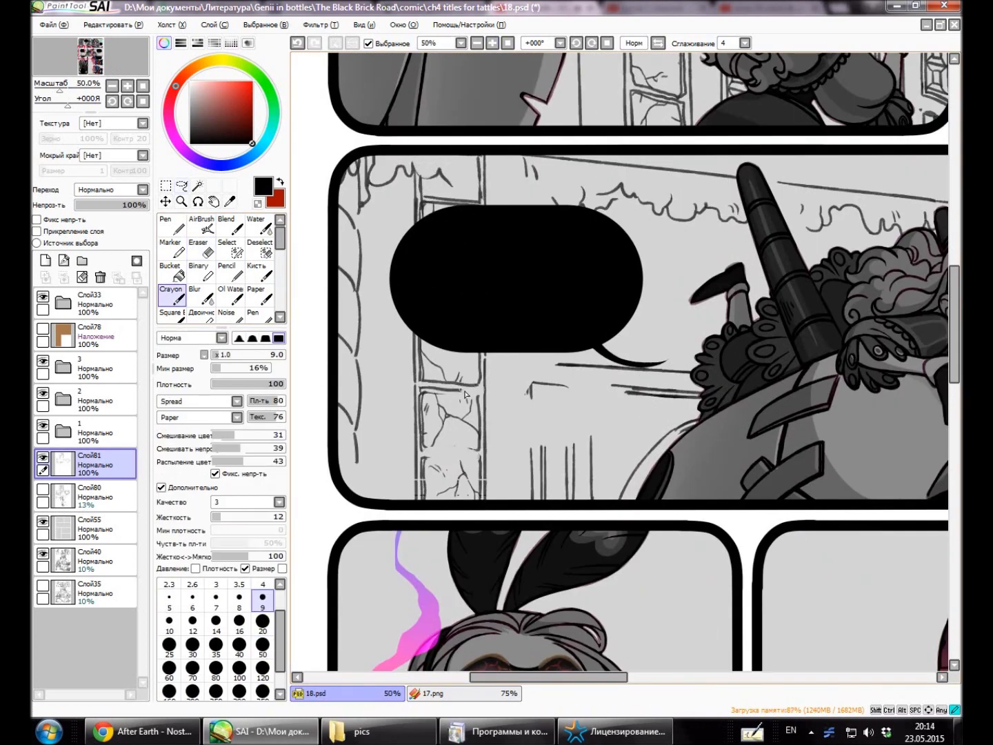
Extend the doorway's vertical lines upward below the first speech bubble.
scroll(478, 461, up, 1)
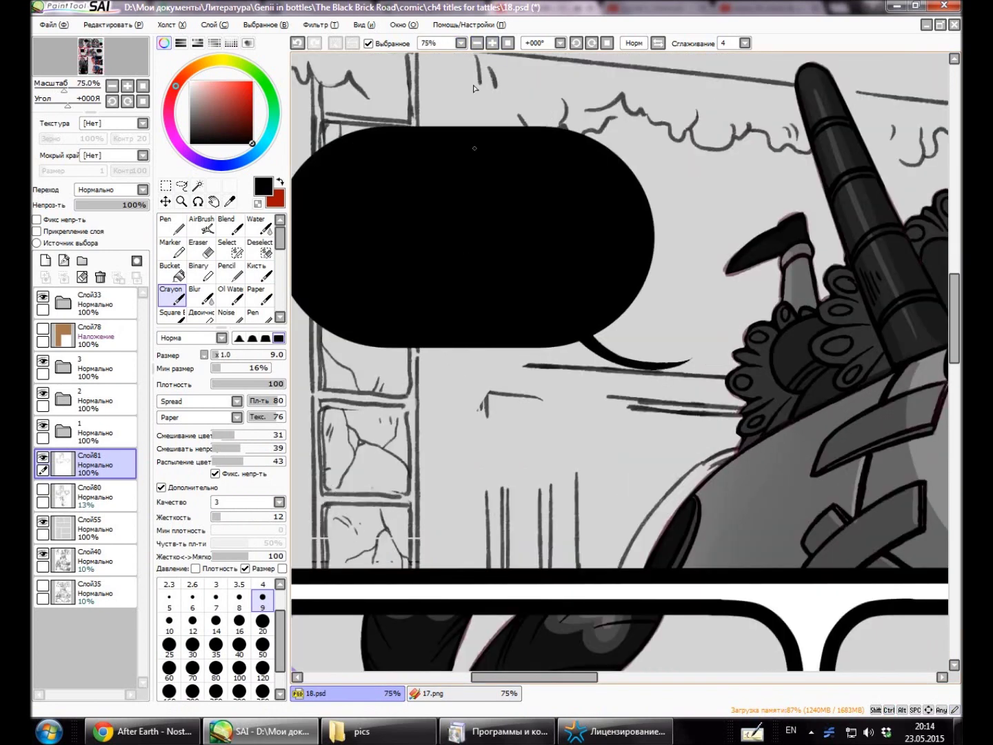
scroll(356, 479, down, 1)
scroll(344, 283, up, 1)
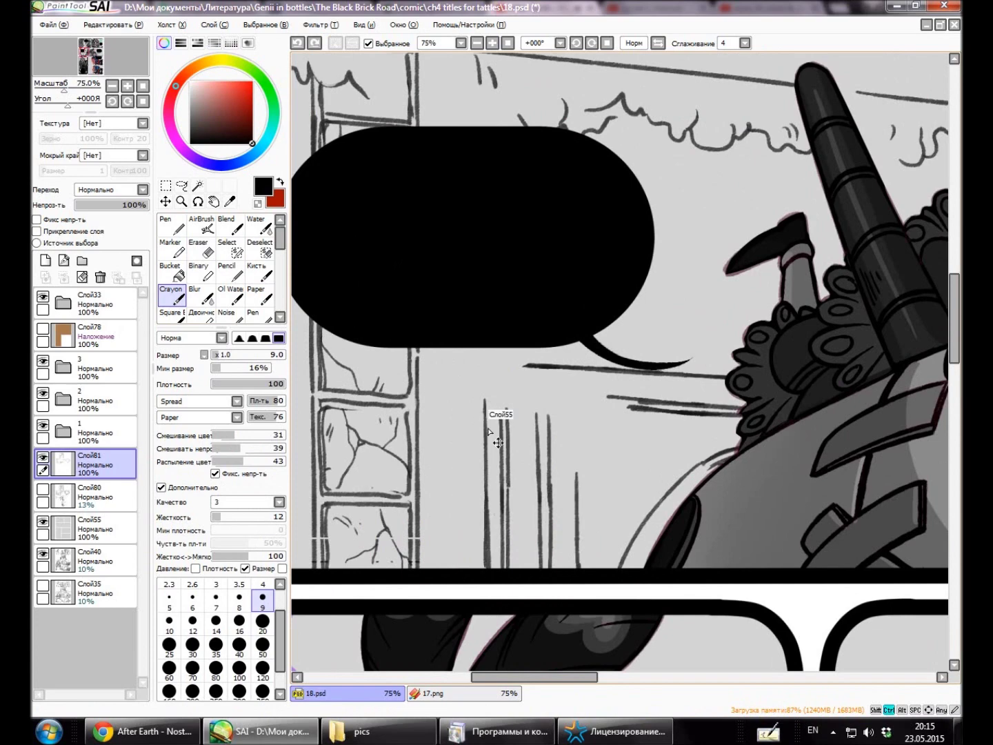
mouse_move(547, 410)
mouse_down()
mouse_move(573, 434)
mouse_move(550, 570)
mouse_up()
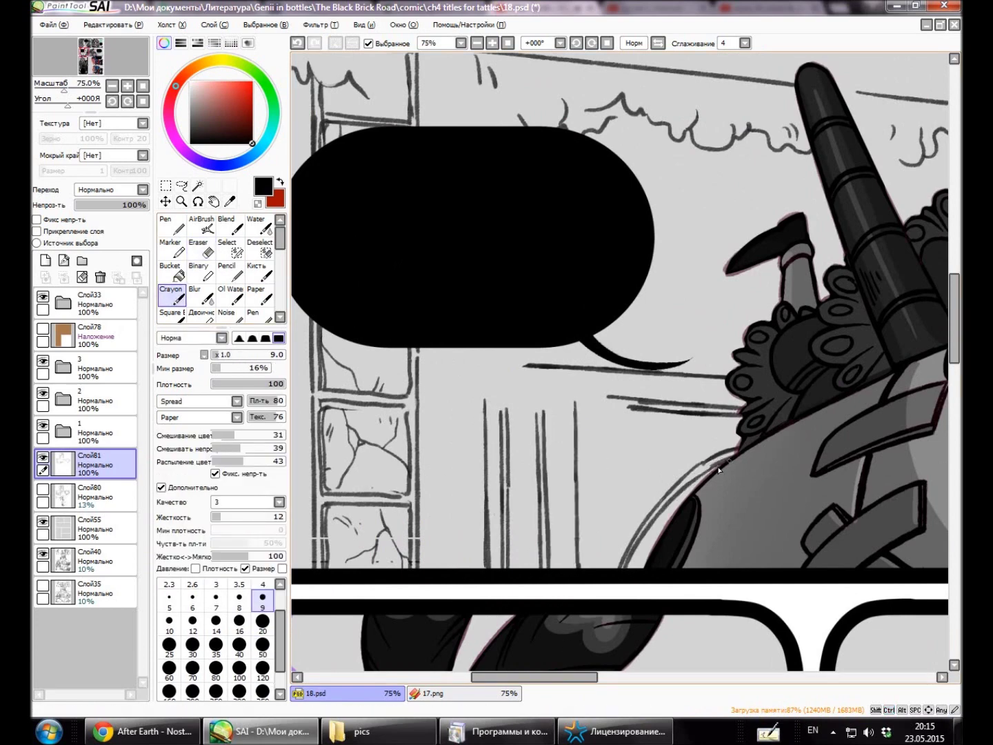
Draw the doorway's lintel with a closed left end and join the vertical lines to its underside.
key(e)
key(Delete)
key(e)
mouse_move(674, 245)
mouse_down()
mouse_move(656, 445)
mouse_move(482, 409)
mouse_up()
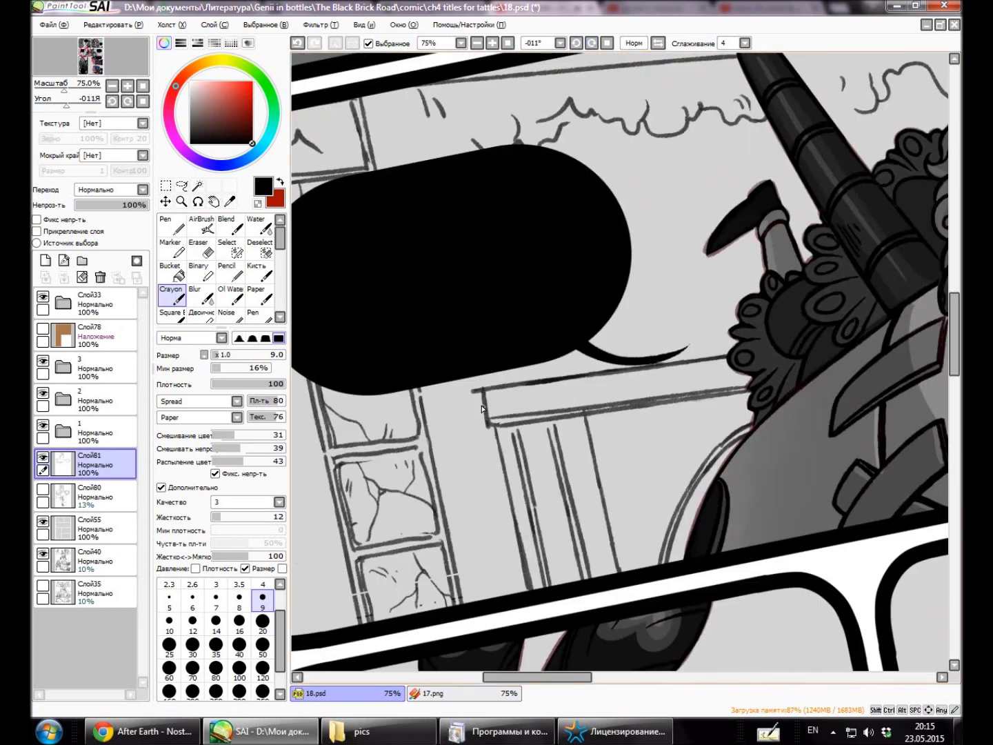
Clean up the doorway lintel's edges and thicken its closed left end with the Eraser and Crayon.
key(e)
key(Page_Down)
key(Page_Up)
click(576, 43)
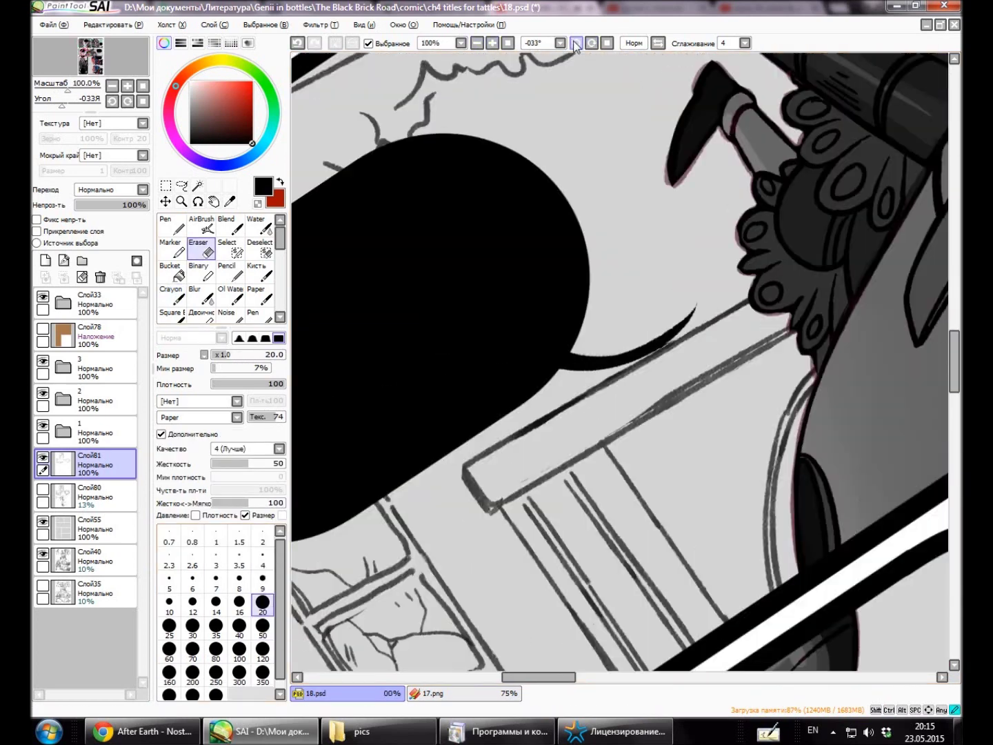
key(e)
key(Delete)
drag(524, 386, 496, 419)
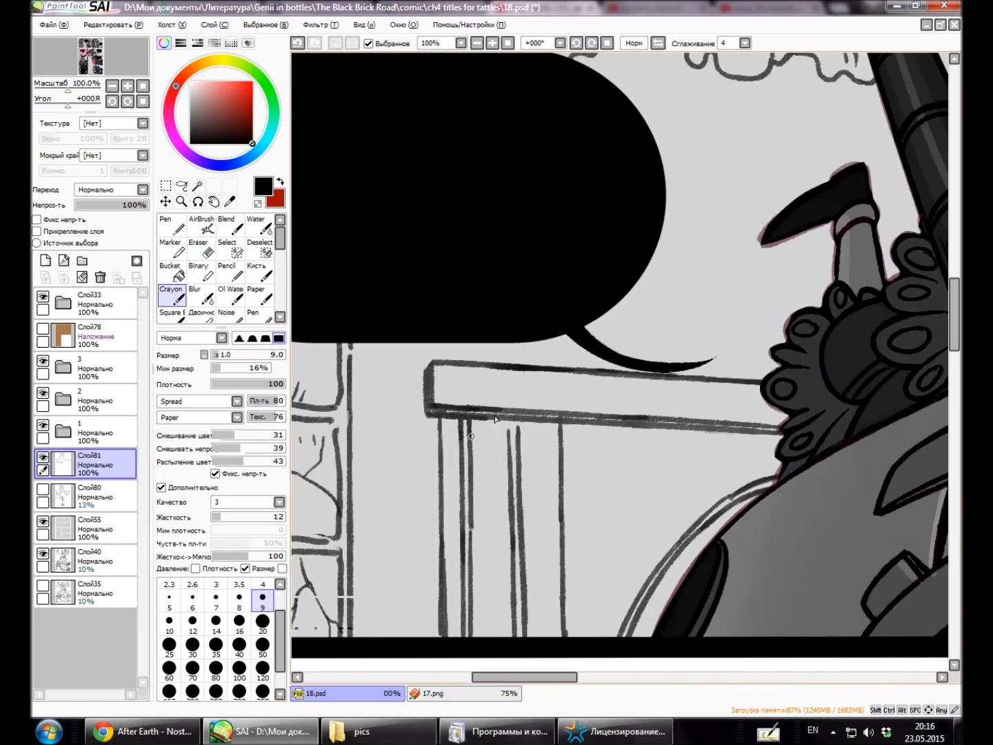
Draw a vertical strip of faceted ornament between the doorway's lines and matching divisions along the small arch behind the head.
key(e)
key(e)
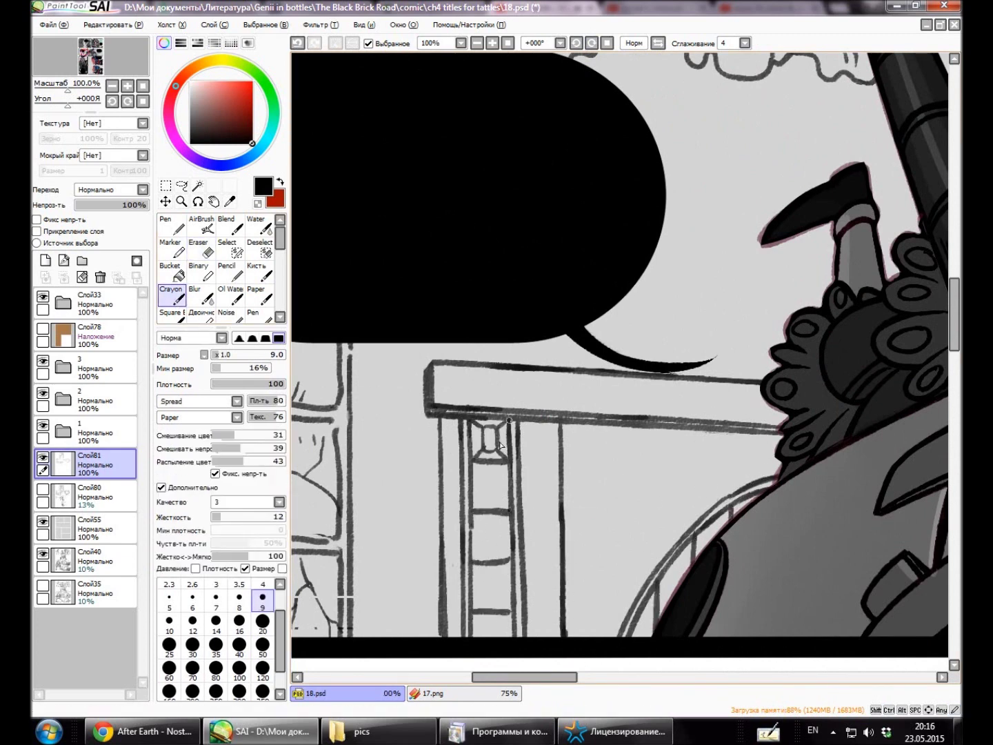
drag(722, 549, 655, 631)
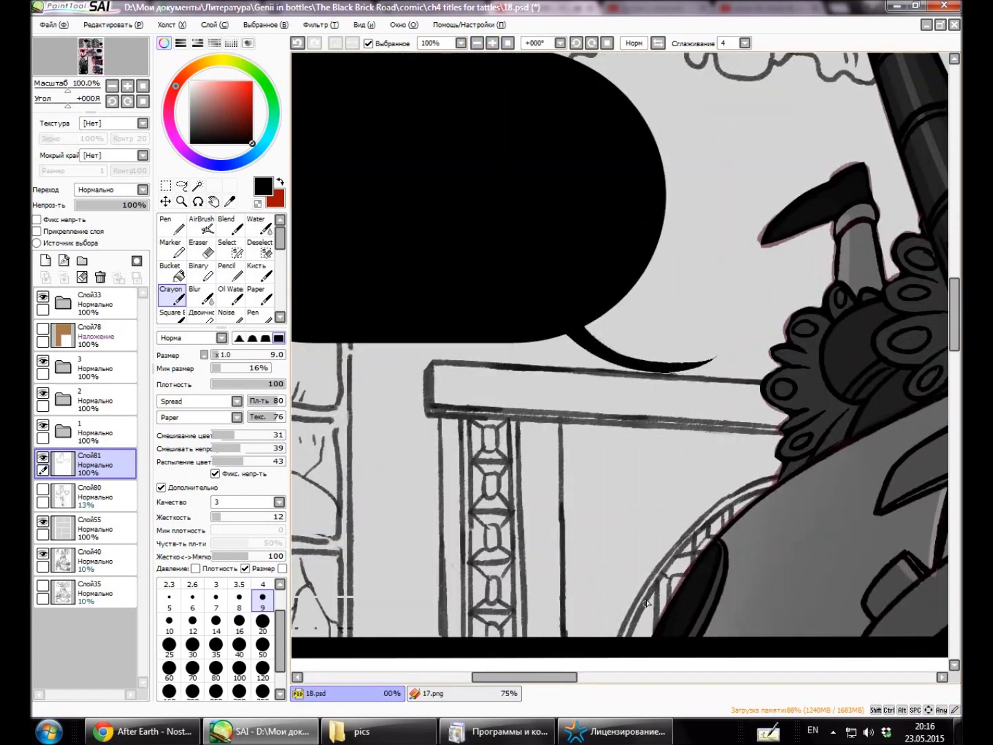
Hide layer group 3 and extend the doorway lintel's lines to the large head's outline.
scroll(646, 609, down, 4)
scroll(621, 414, up, 2)
click(593, 43)
click(606, 43)
click(507, 42)
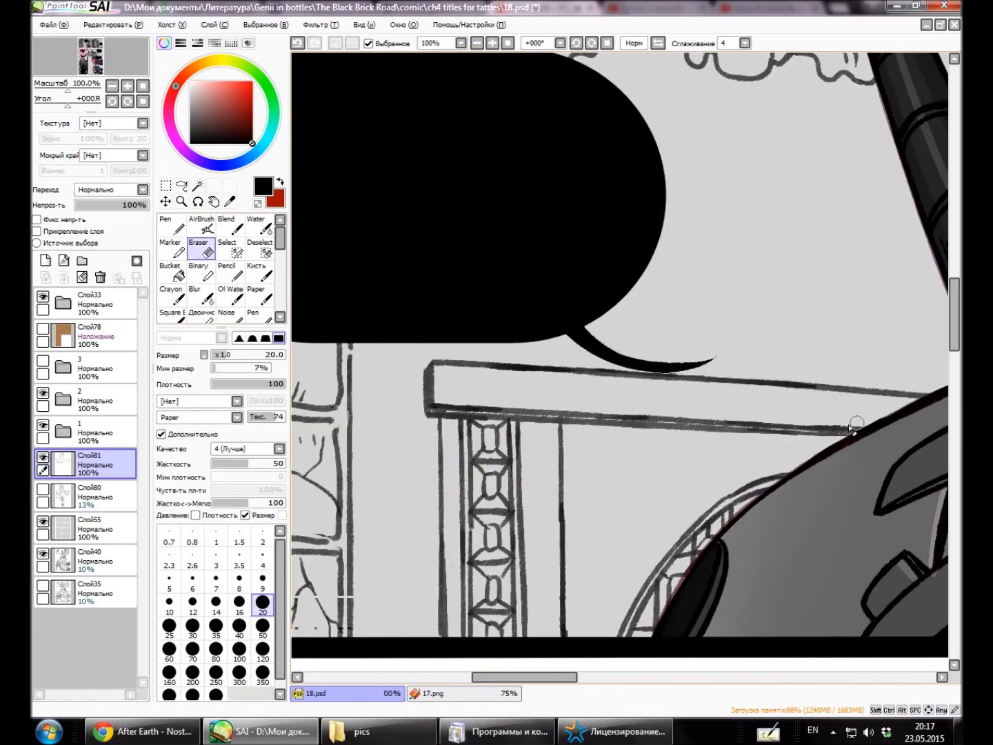
Hide folder 3 inside Слой33 to check the linework under the first speech bubble, and return to layer Слой81 with the Crayon.
click(477, 43)
click(165, 202)
click(53, 394)
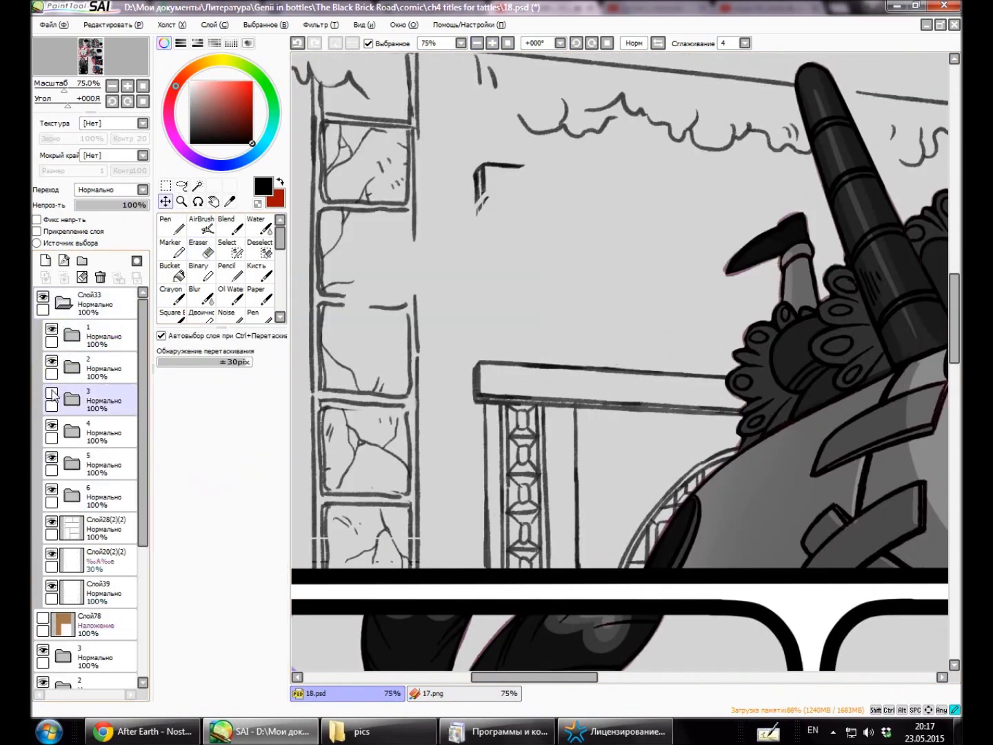
scroll(621, 344, down, 3)
click(90, 464)
click(171, 293)
Touch up the edge and curved bands of the twisted column at the wide panel's left border, using Crayon and Eraser.
scroll(454, 372, up, 3)
key(e)
key(e)
scroll(449, 413, up, 3)
key(e)
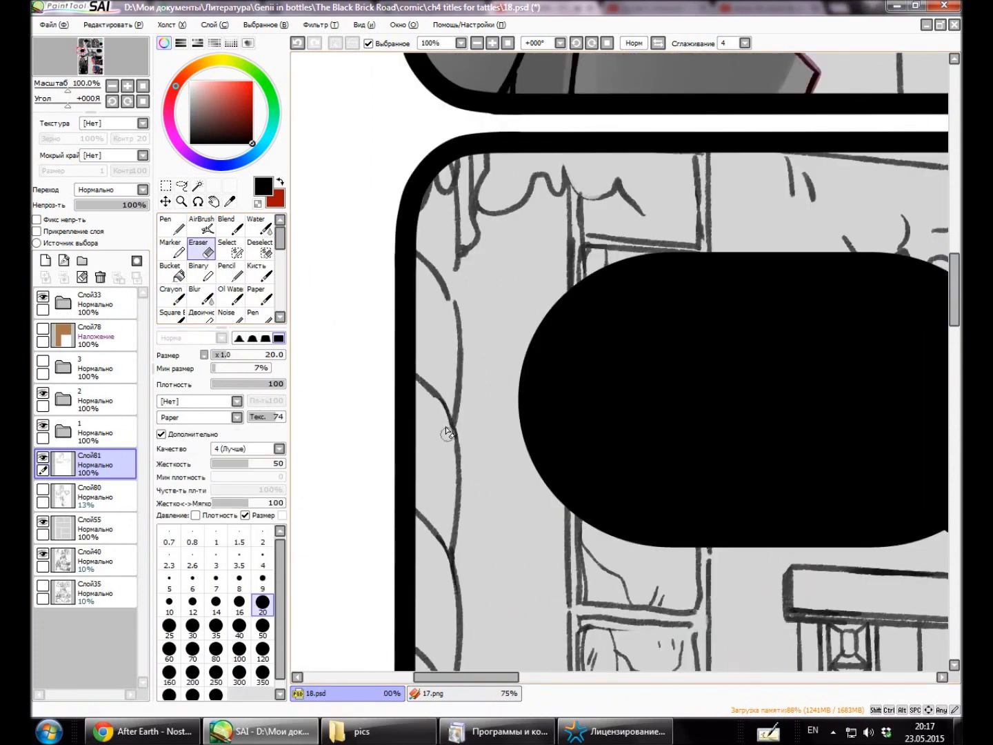
key(e)
key(e)
key(e)
key(e)
Draw the dripping ceiling edge across the pillar's top and above the first speech bubble, erasing pillar lines that cross it.
scroll(432, 583, right, 3)
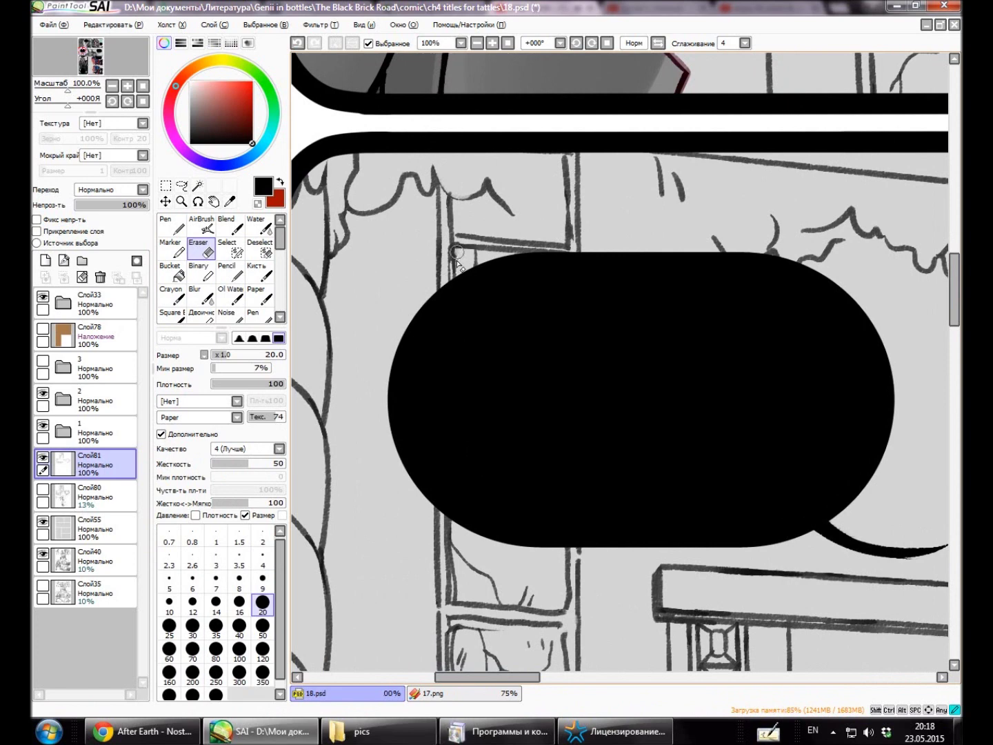
key(e)
mouse_move(512, 213)
mouse_down()
mouse_move(724, 232)
mouse_move(718, 181)
mouse_up()
key(e)
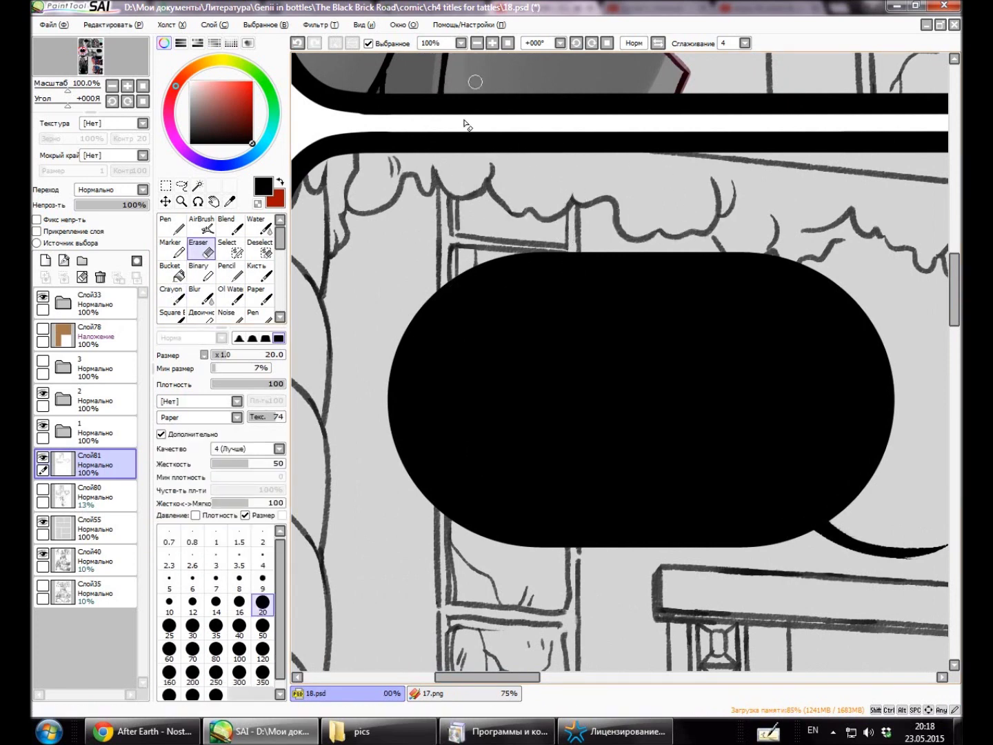
key(e)
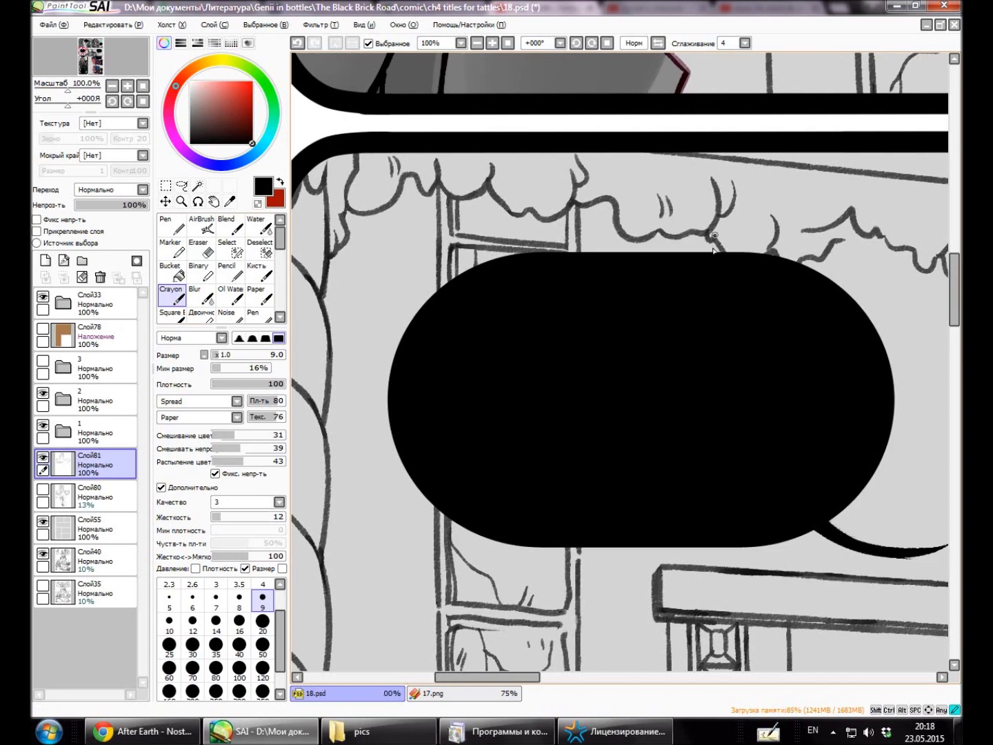
drag(715, 249, 369, 251)
Complete the ceiling drips toward the horns and draw the straight ceiling line continuously past the horn tip to the striped column.
click(476, 43)
key(e)
key(e)
key(e)
key(e)
drag(510, 245, 546, 259)
mouse_move(579, 437)
mouse_down()
mouse_move(655, 267)
mouse_move(674, 309)
mouse_up()
drag(638, 271, 428, 269)
drag(588, 536, 610, 237)
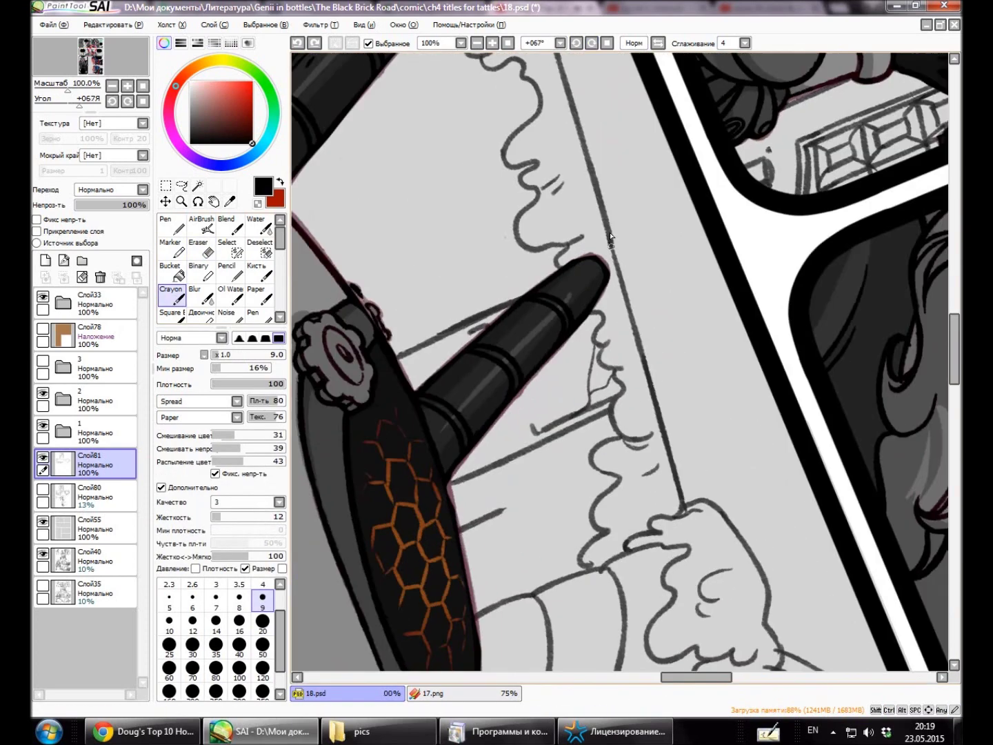
click(577, 43)
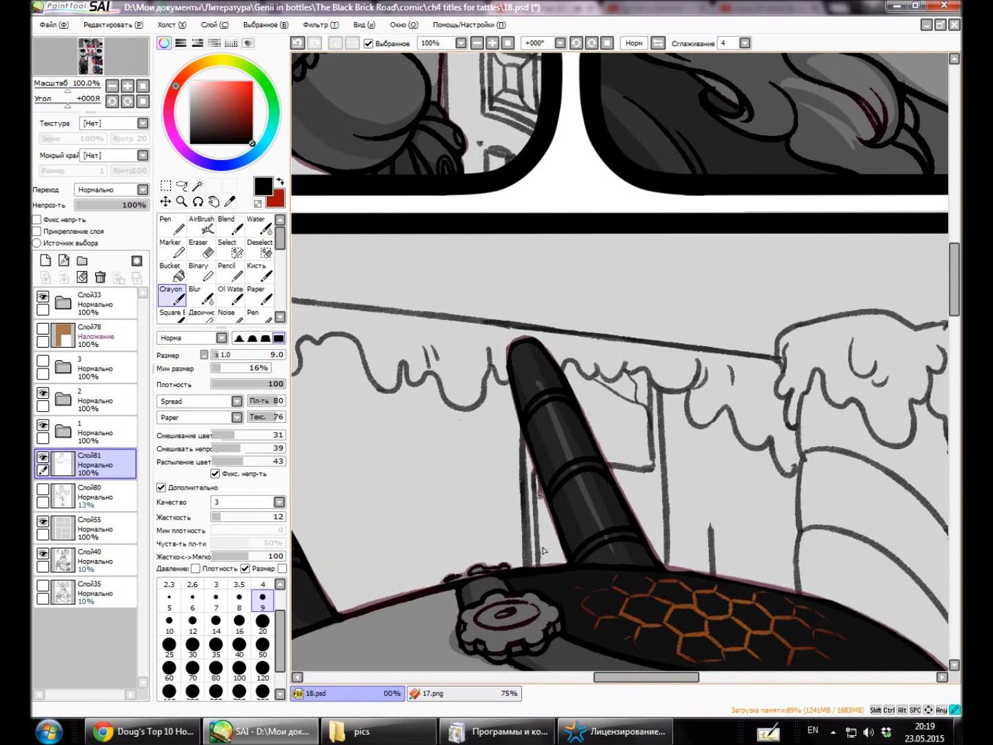
Clean up the block outlines and cracks of the stone pillar below the first speech bubble.
drag(658, 677, 641, 679)
click(477, 42)
click(477, 43)
click(476, 43)
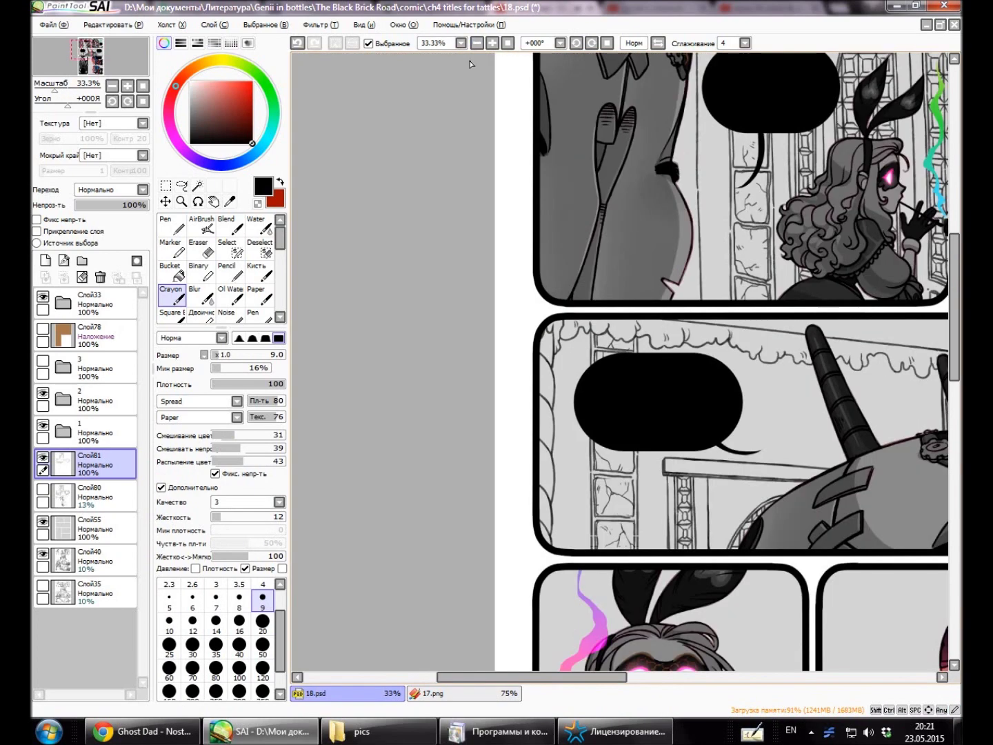
scroll(542, 621, up, 2)
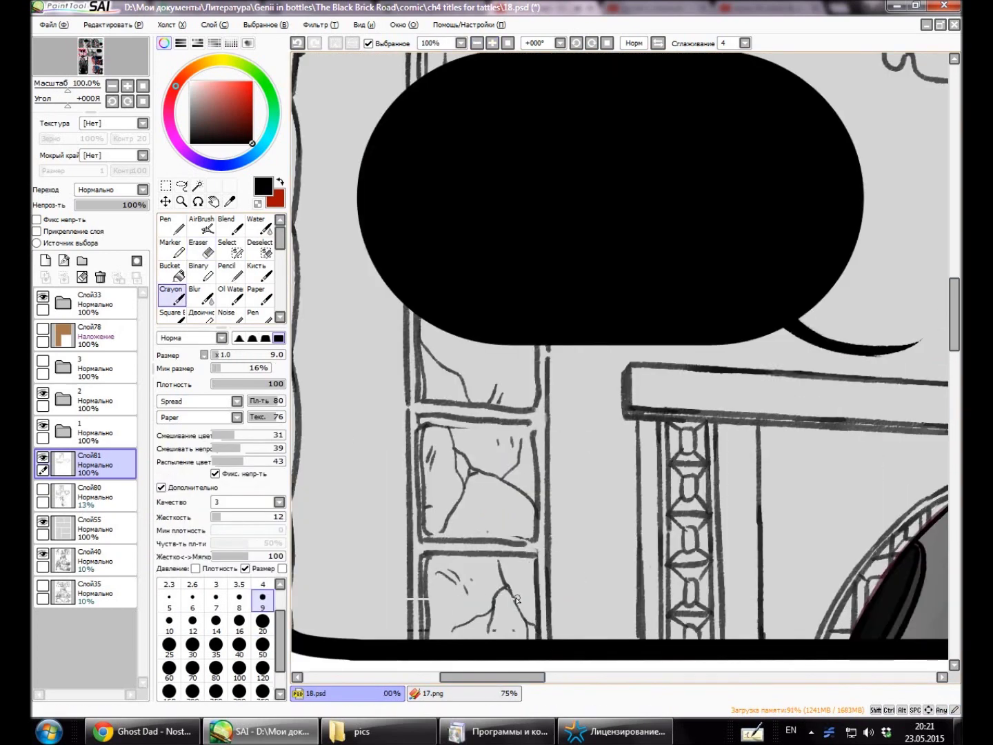
key(e)
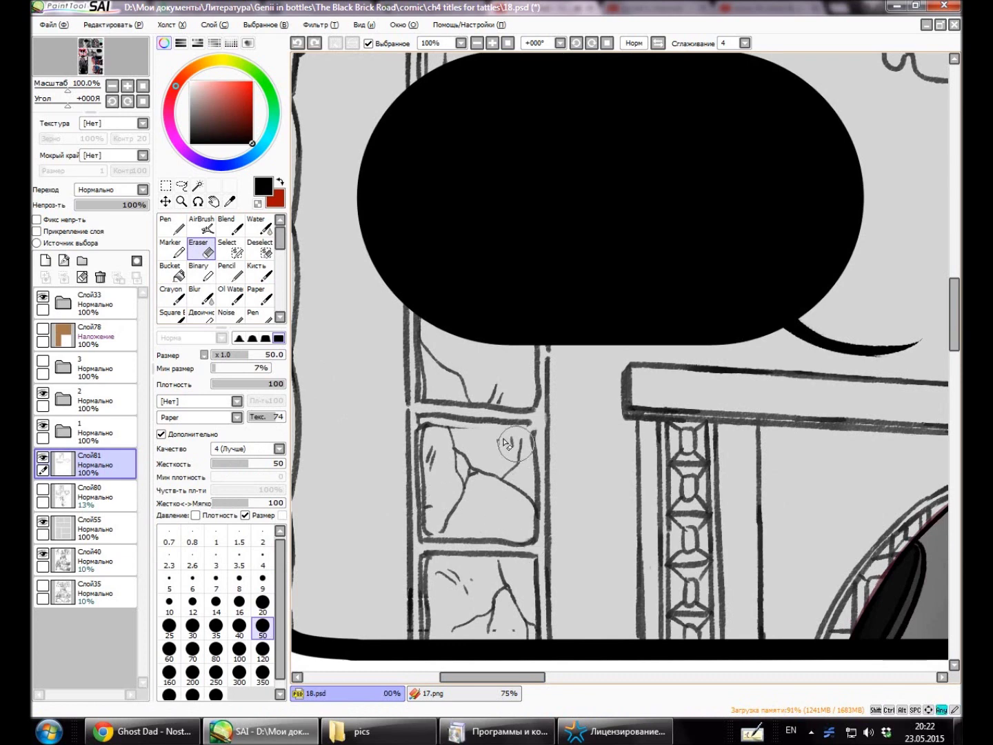
key(e)
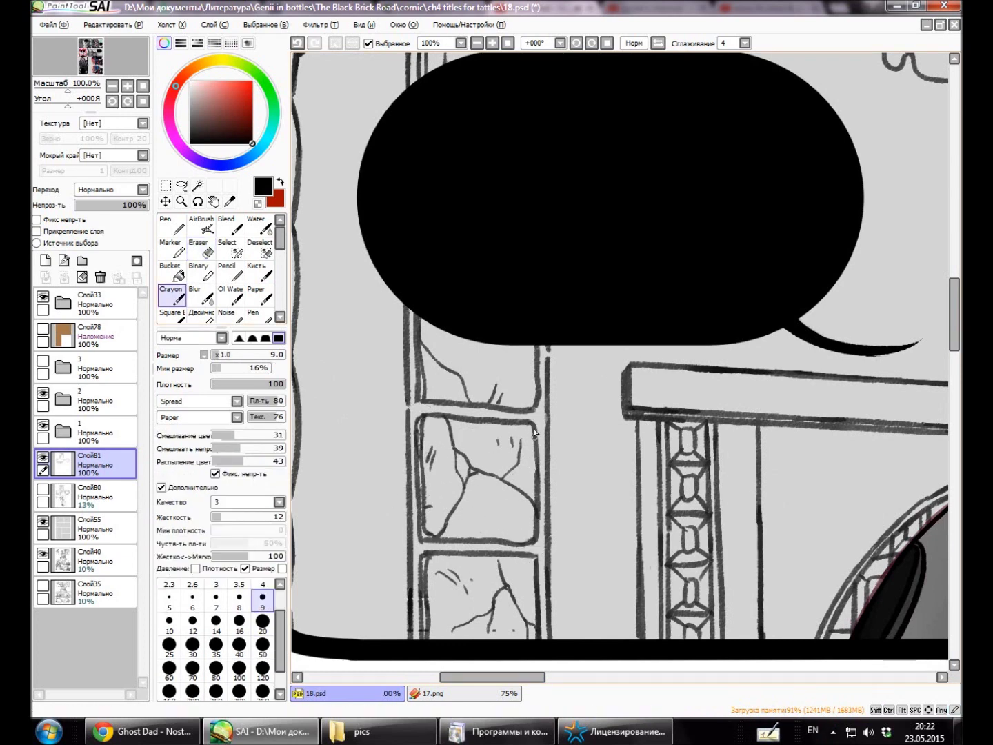
Reinforce the pillar's right edge and the doorway's outer vertical lines, undoing and redoing strokes as needed.
scroll(504, 483, right, 3)
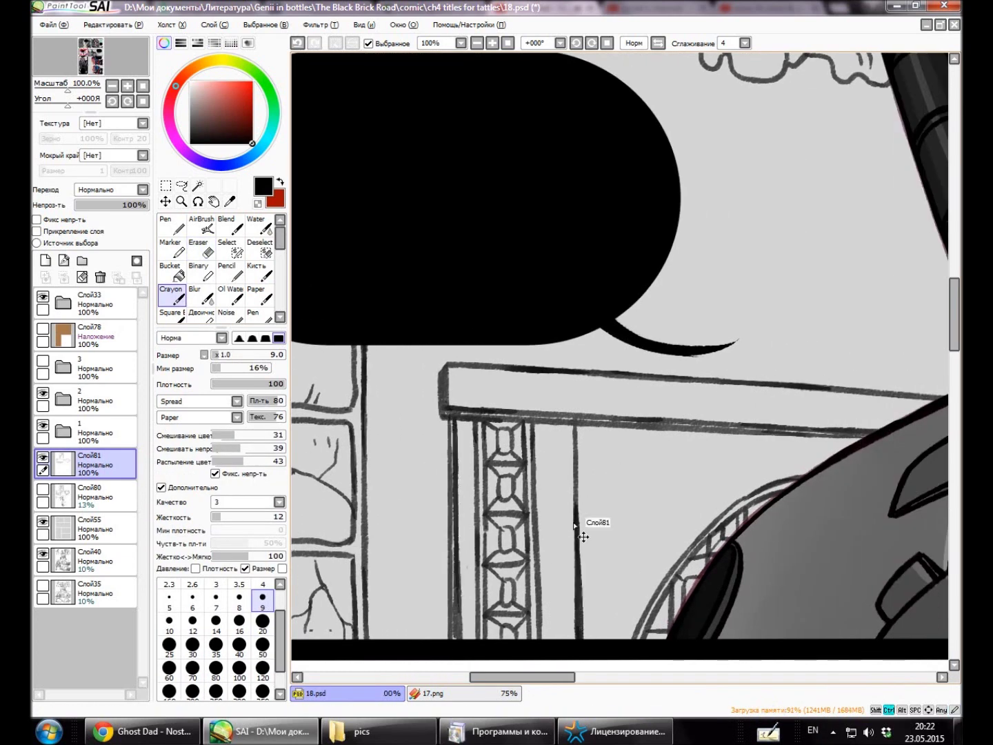
key(ctrl+z)
scroll(581, 620, right, 3)
key(ctrl+z)
scroll(415, 628, down, 3)
scroll(414, 628, up, 3)
key(ctrl+y)
Redraw the drips on both sides of the striped column's melting cap and erase the stray marks beside it.
scroll(414, 628, down, 3)
scroll(591, 663, right, 1)
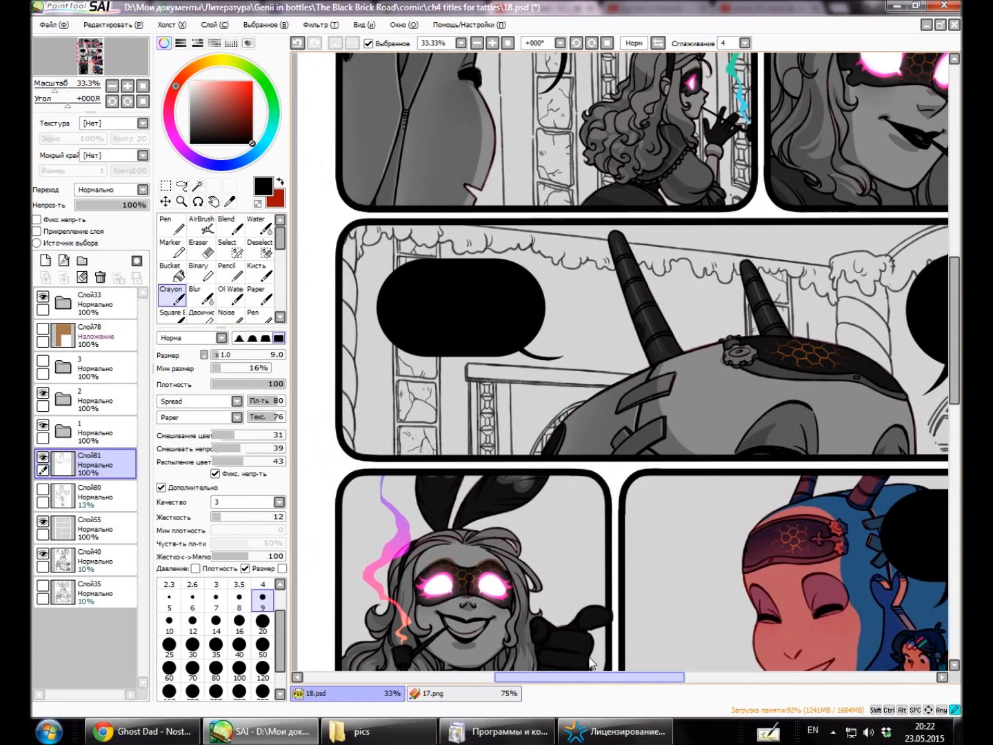
scroll(592, 664, right, 1)
scroll(586, 262, up, 2)
scroll(483, 379, up, 1)
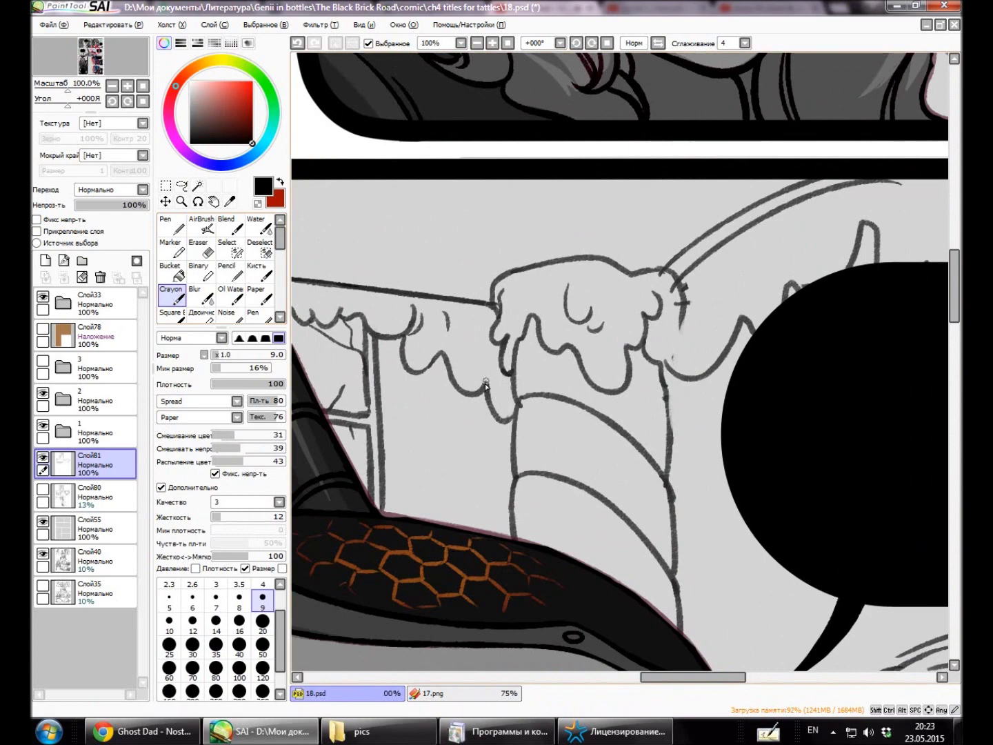
key(e)
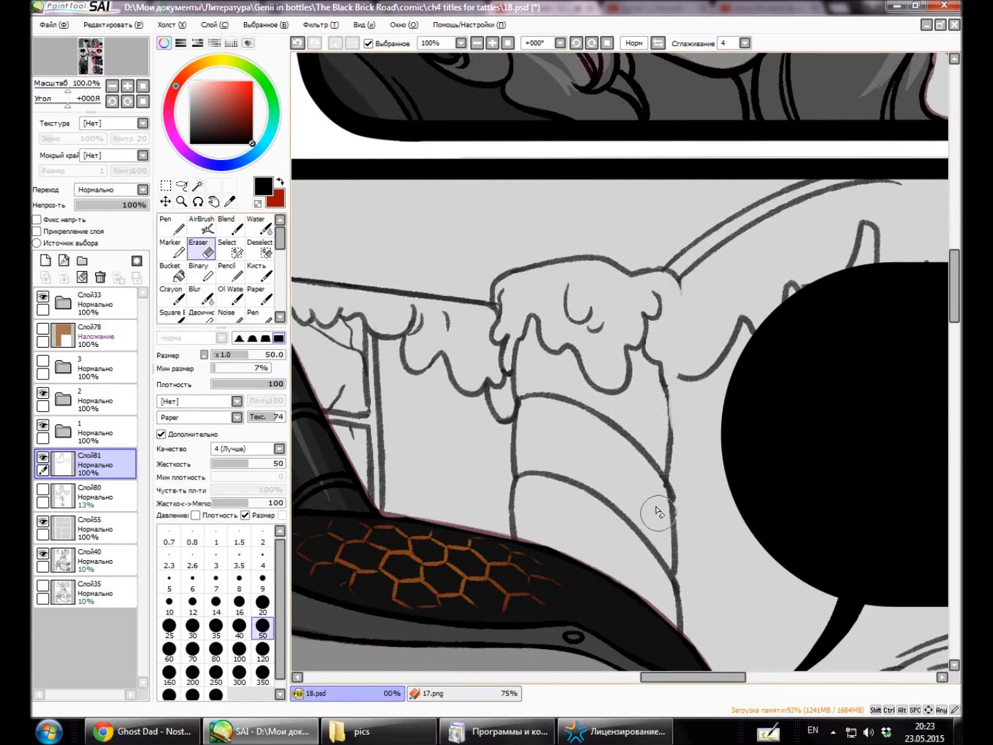
key(b)
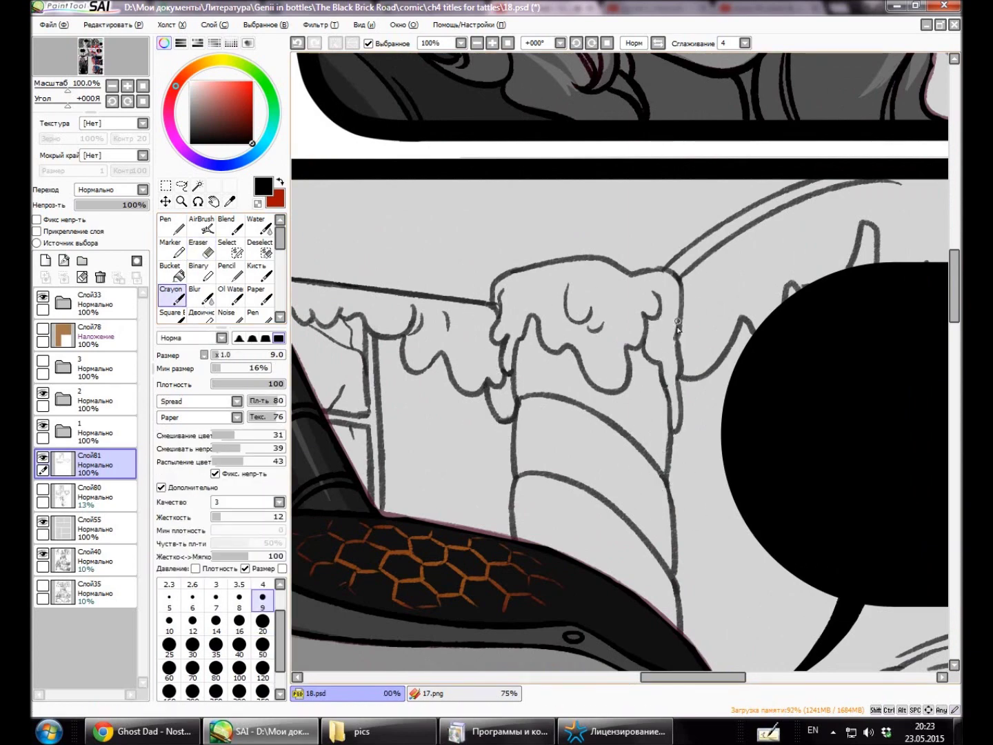
Add creases to the drips above the second speech bubble and extend the dripping edge to the panel's right border.
scroll(692, 690, right, 3)
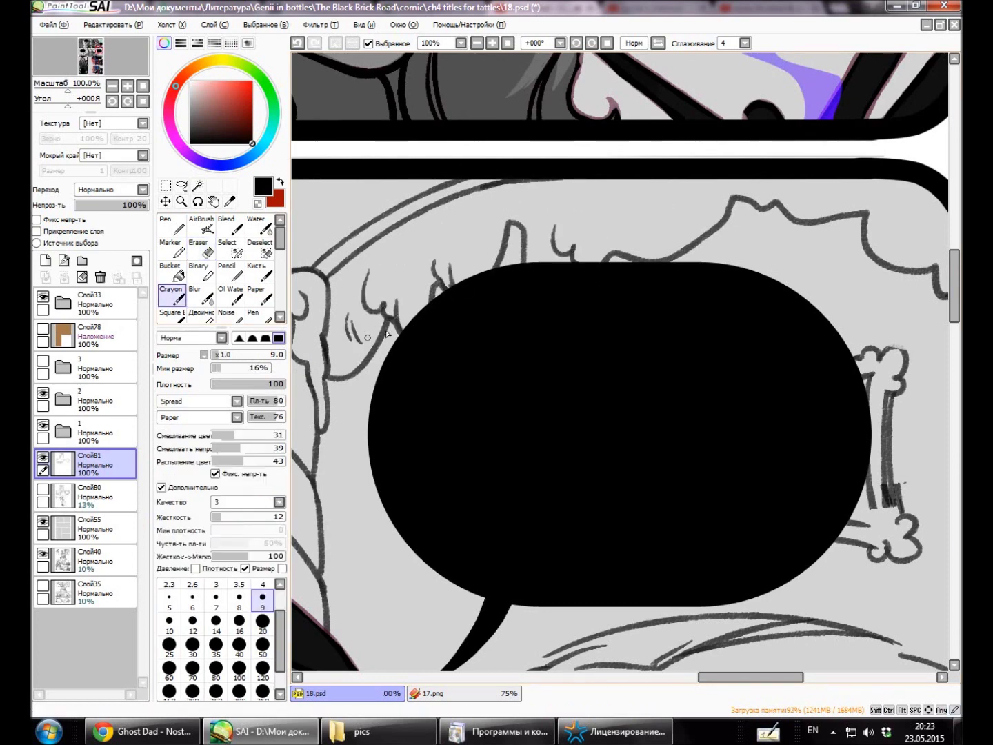
scroll(755, 240, right, 3)
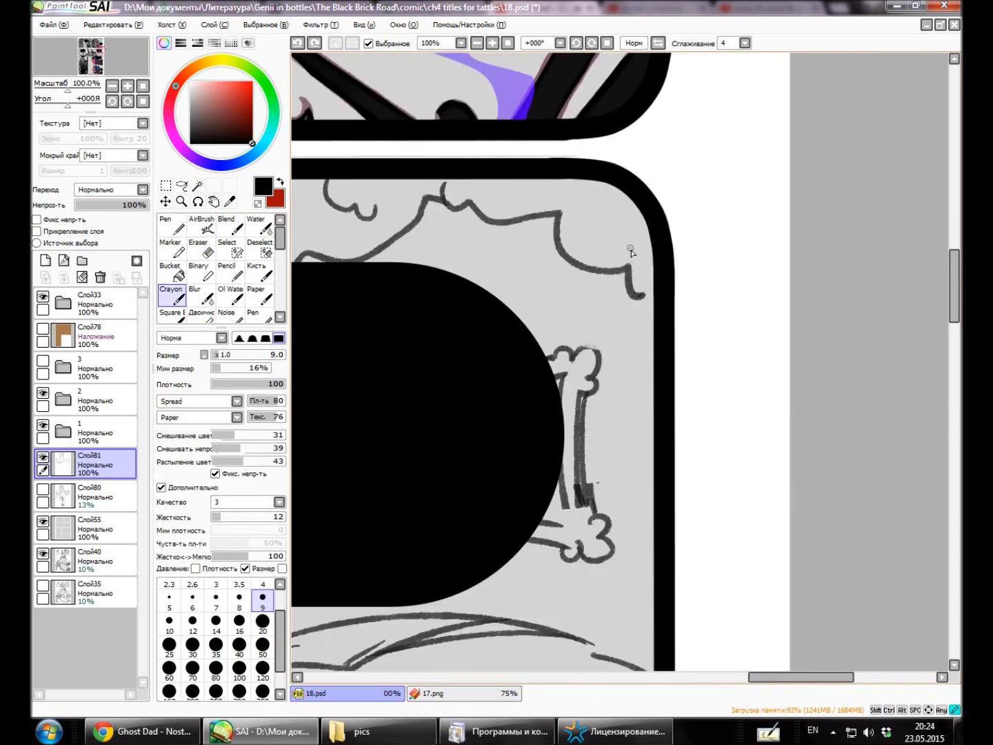
key(e)
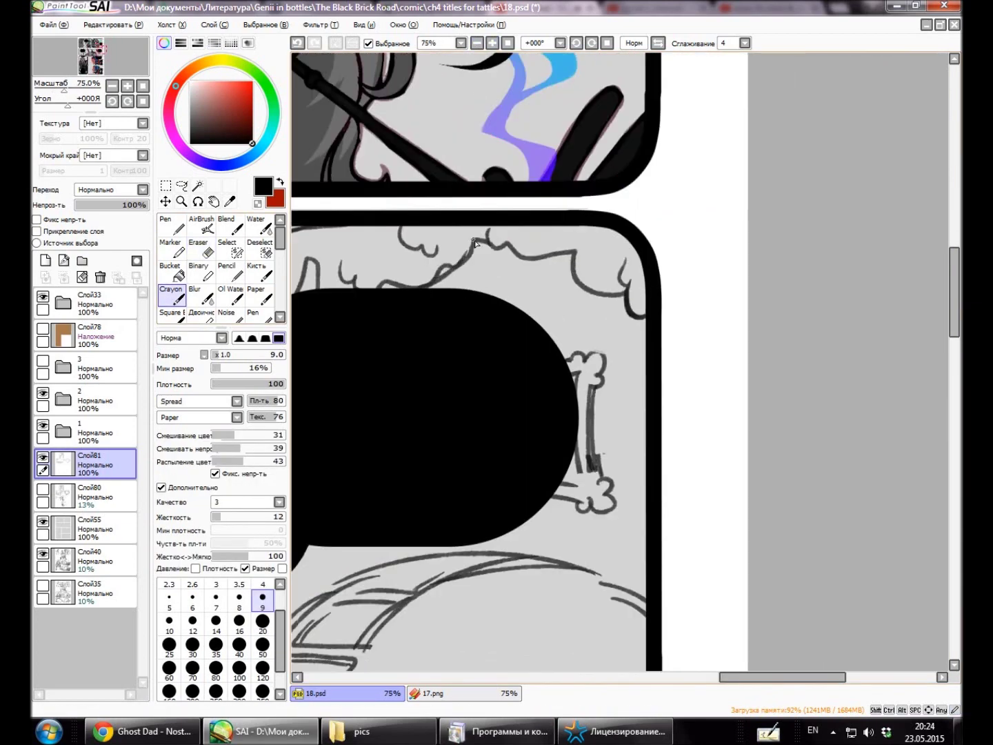
key(e)
Refine the bone-shaped frame beside the second speech bubble, closing its outlines and erasing the rough overlaps.
scroll(591, 344, up, 2)
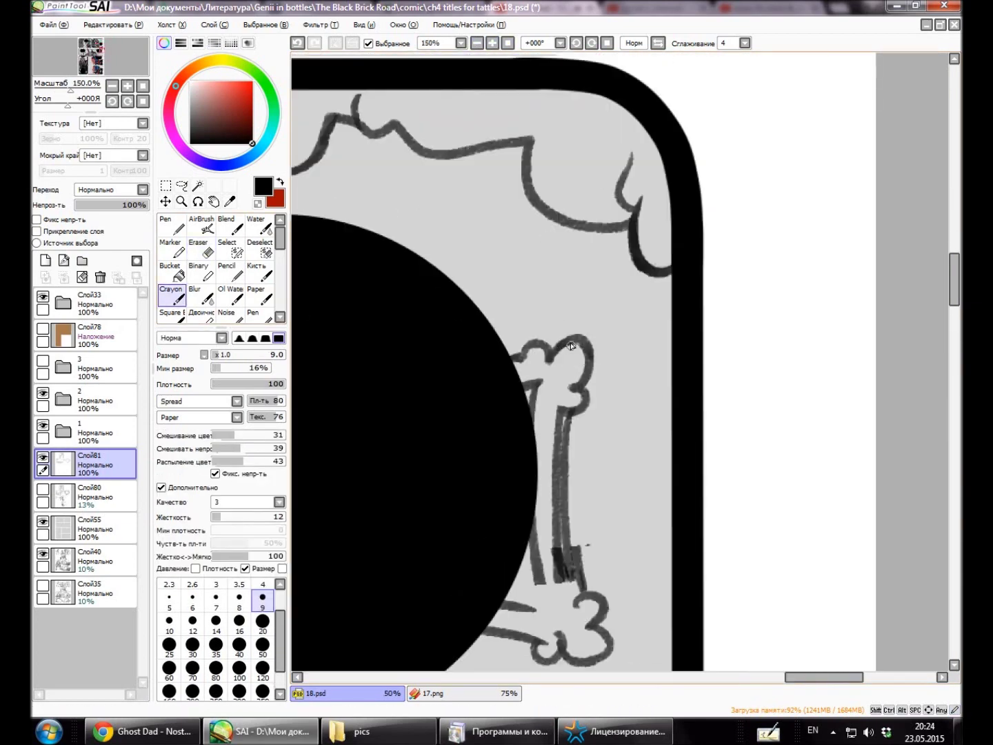
key(e)
key(e)
key(e)
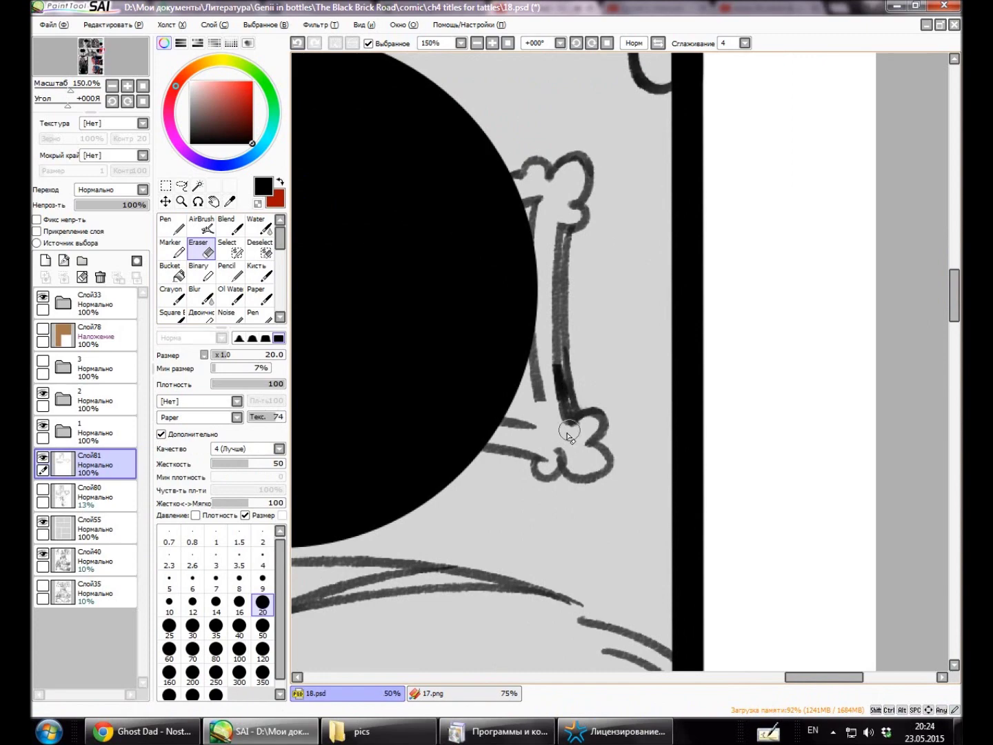
key(e)
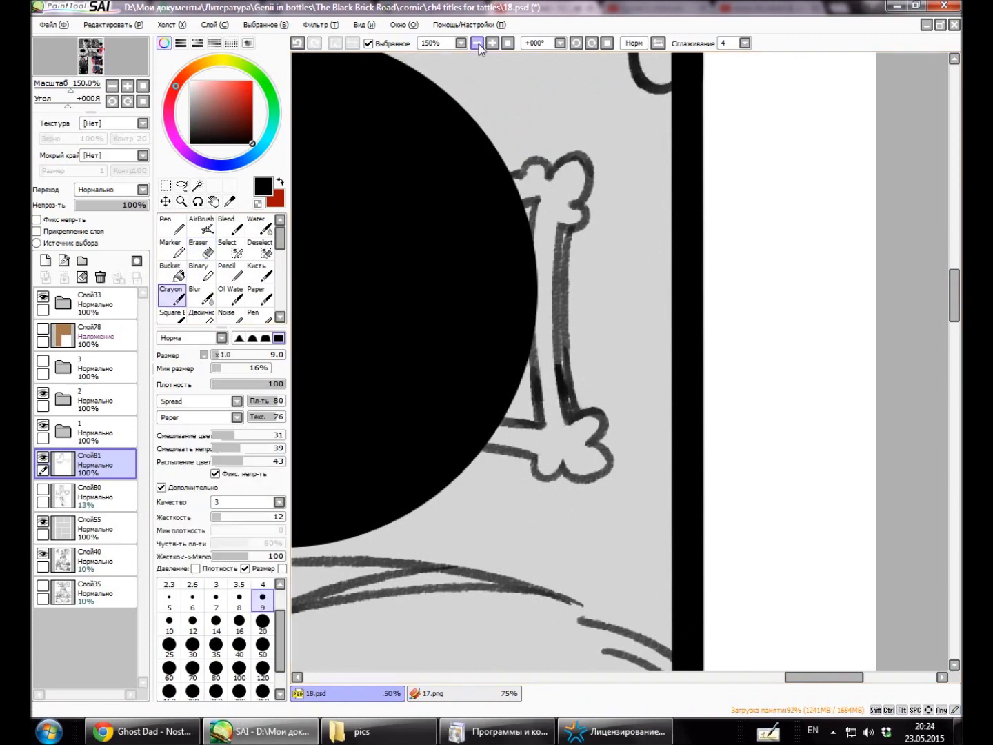
Draw the arch's double outer curve below the second speech bubble through to the panel's right border, and erase overlapping sketch lines.
click(476, 43)
click(476, 43)
click(493, 43)
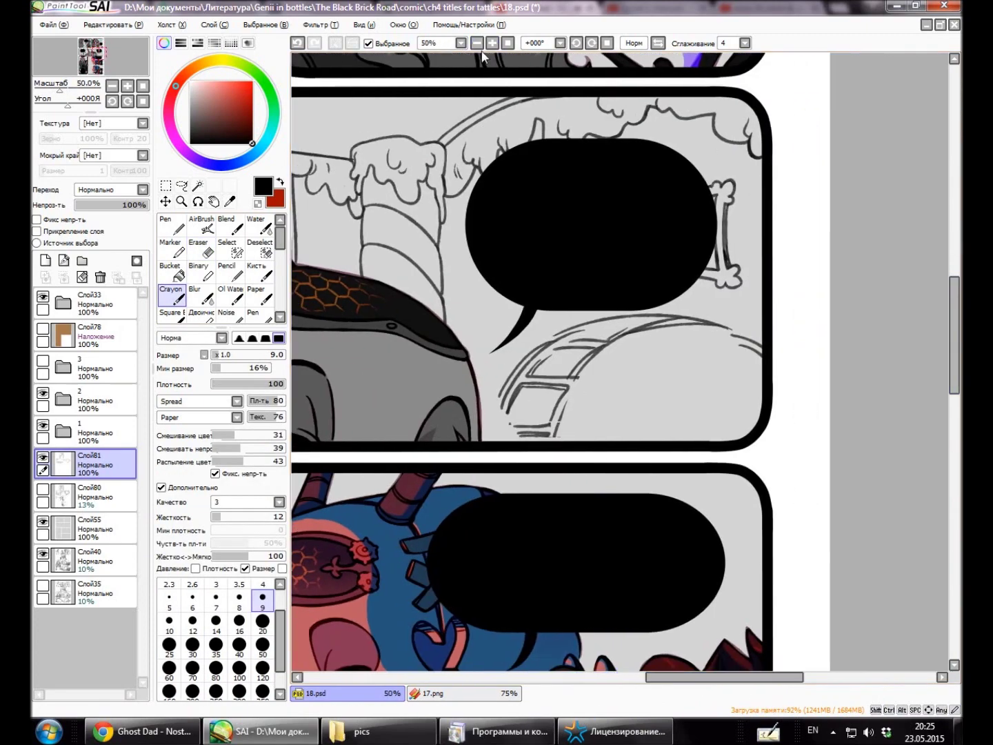
click(493, 42)
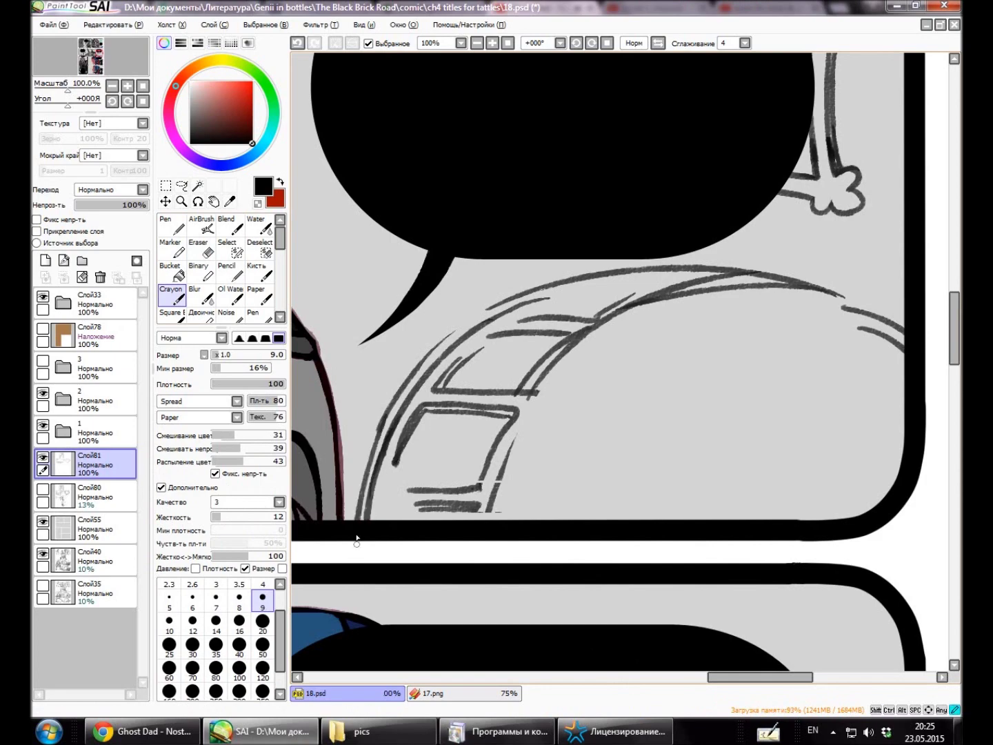
scroll(378, 438, up, 1)
mouse_move(379, 439)
mouse_down()
mouse_move(413, 380)
mouse_move(555, 258)
mouse_move(628, 221)
mouse_move(671, 456)
mouse_move(593, 414)
mouse_move(619, 556)
mouse_up()
mouse_move(461, 176)
mouse_down()
mouse_move(576, 388)
mouse_move(607, 560)
mouse_up()
key(ctrl+z)
key(e)
drag(569, 413, 603, 538)
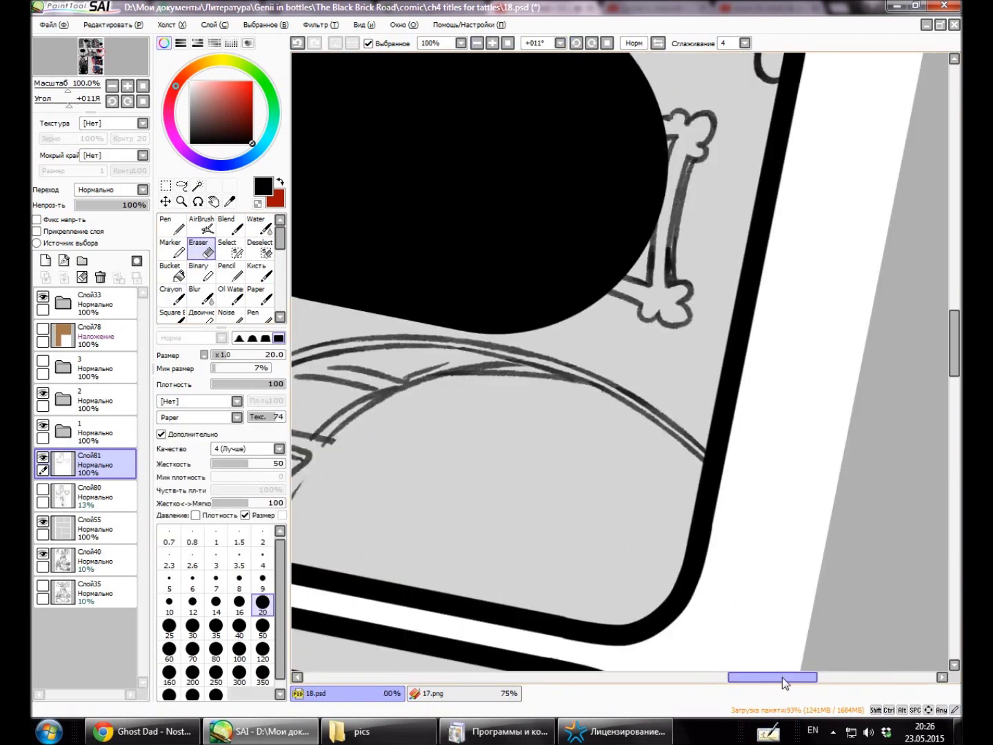
drag(690, 511, 614, 390)
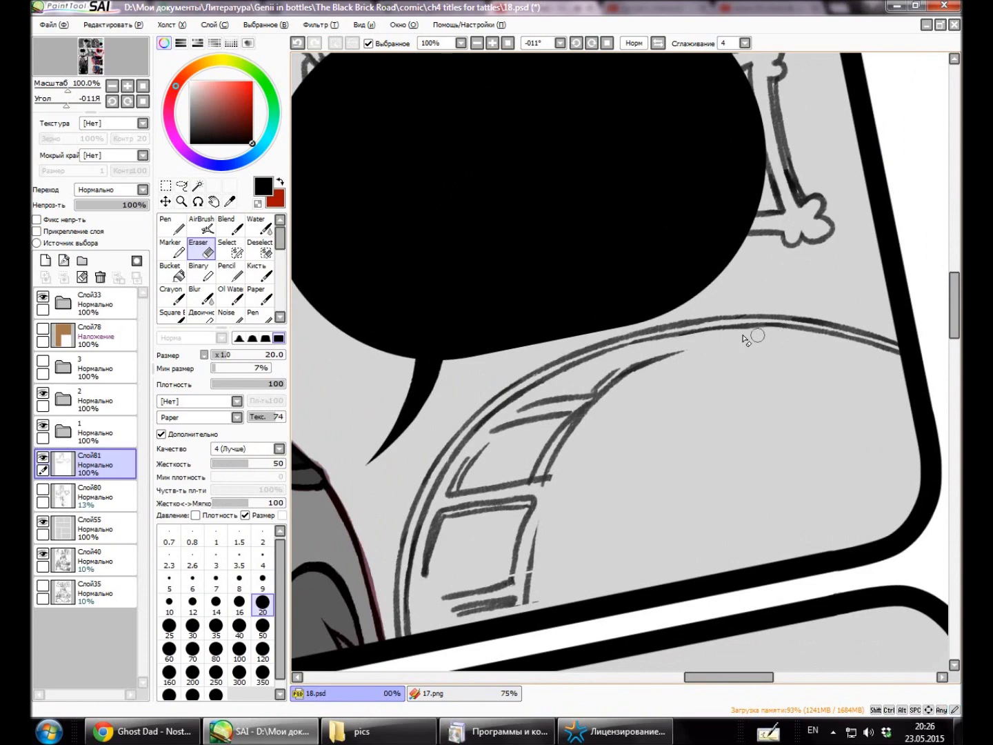
Redraw the arch's inner curve with the Crayon, from the panel's lower border up toward the arch's top.
key(c)
drag(532, 594, 624, 366)
drag(545, 490, 724, 332)
click(476, 42)
key(Home)
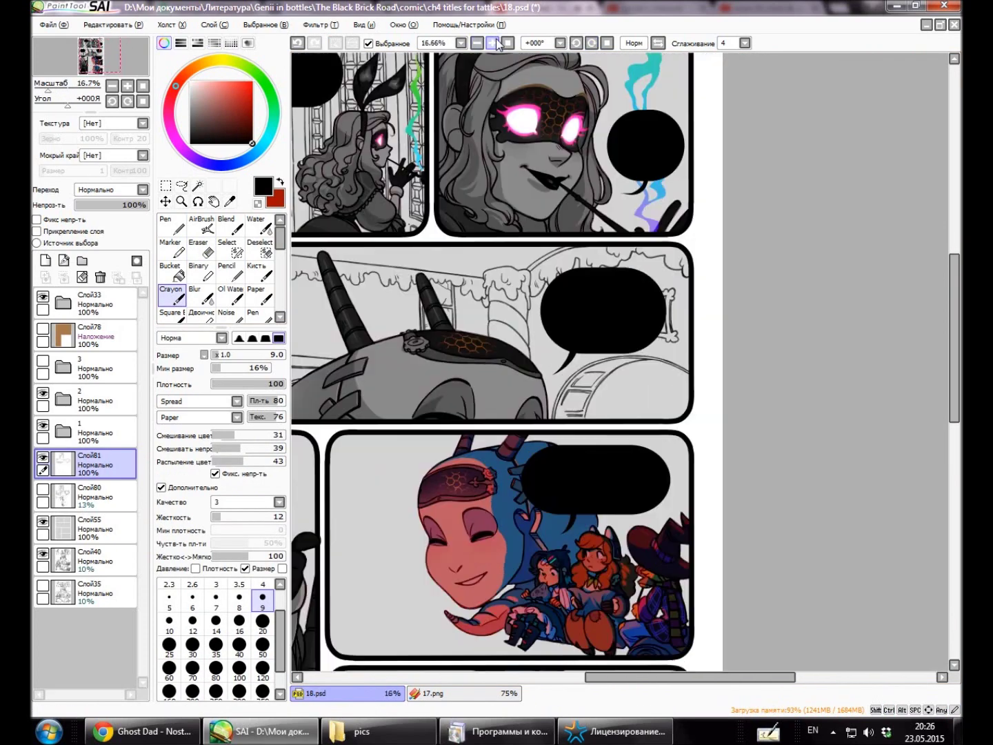
Redraw the arch's curves with the Crayon on the side running toward the panel's right border.
scroll(621, 317, up, 4)
scroll(638, 358, down, 4)
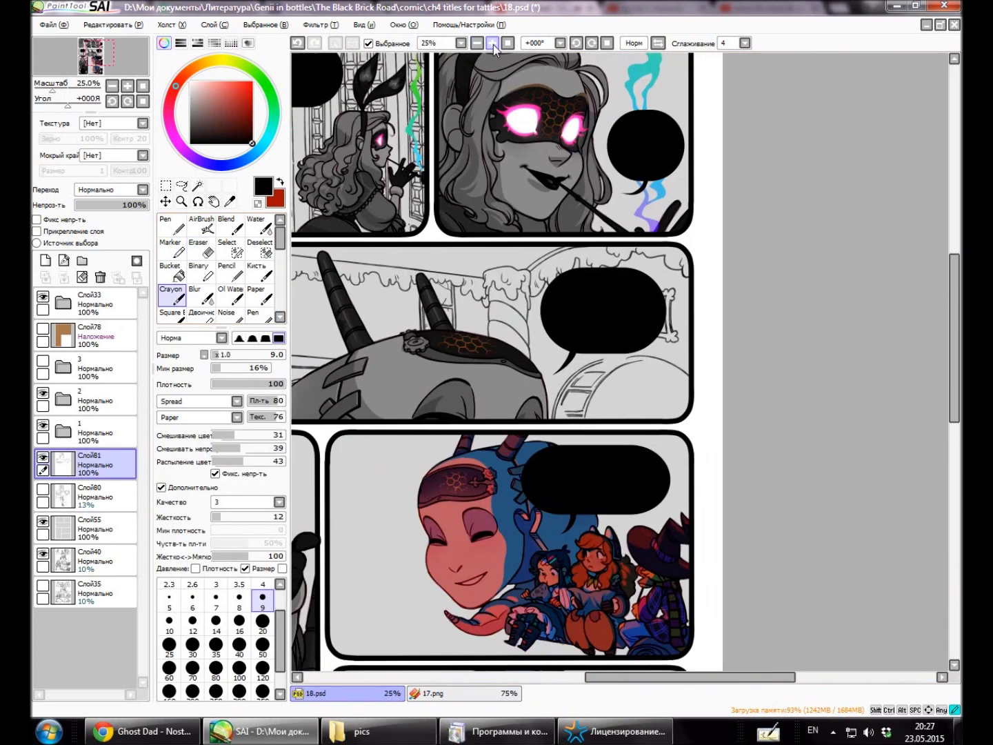
key(ctrl+plus)
key(End)
key(End)
click(493, 43)
scroll(471, 290, up, 7)
key(End)
mouse_move(645, 238)
mouse_down()
mouse_move(629, 564)
mouse_move(664, 638)
mouse_up()
mouse_move(956, 445)
mouse_down()
mouse_move(955, 418)
mouse_move(957, 459)
mouse_up()
drag(725, 263, 629, 544)
drag(721, 339, 703, 521)
Erase stray and overlapping sketch lines between the arch's inner and outer curves.
key(e)
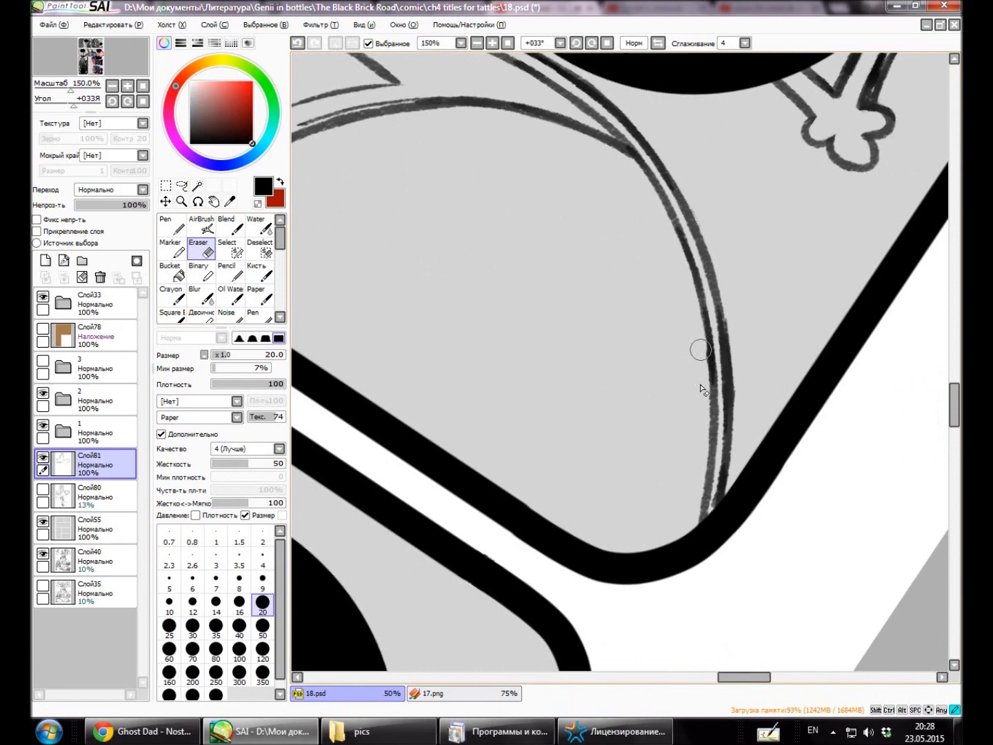
key(Home)
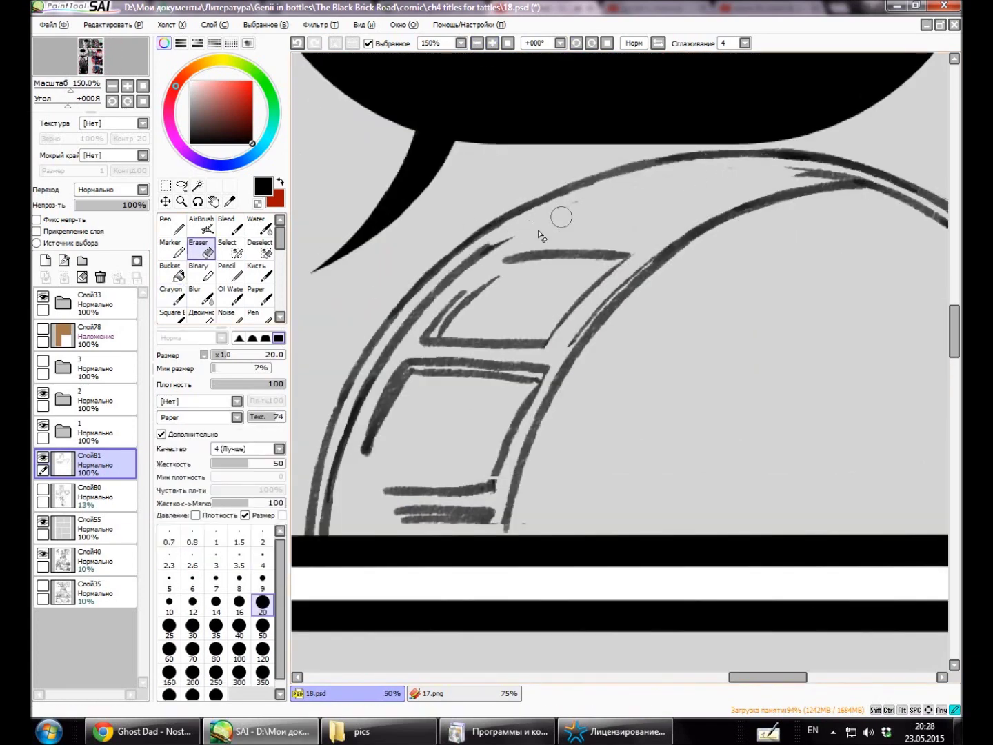
click(477, 43)
click(492, 42)
Close the outlines of the arch's lower and upper window frames with the Crayon, erasing rough overlaps.
click(170, 294)
drag(447, 290, 454, 432)
key(ctrl+minus)
key(ctrl+plus)
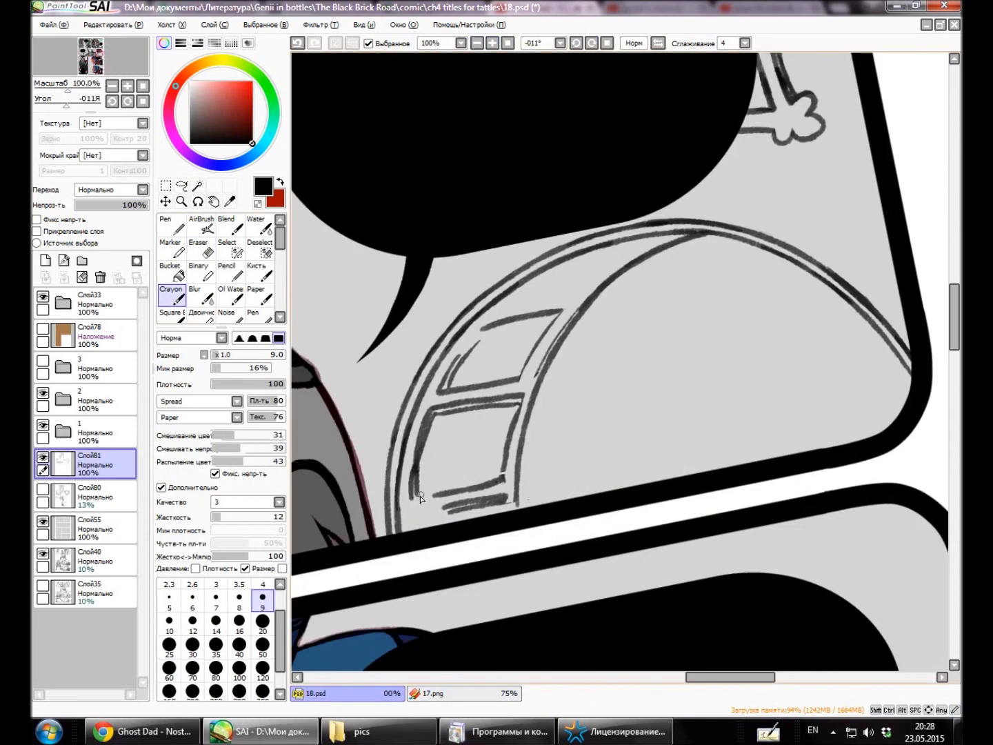
key(e)
key(ctrl+plus)
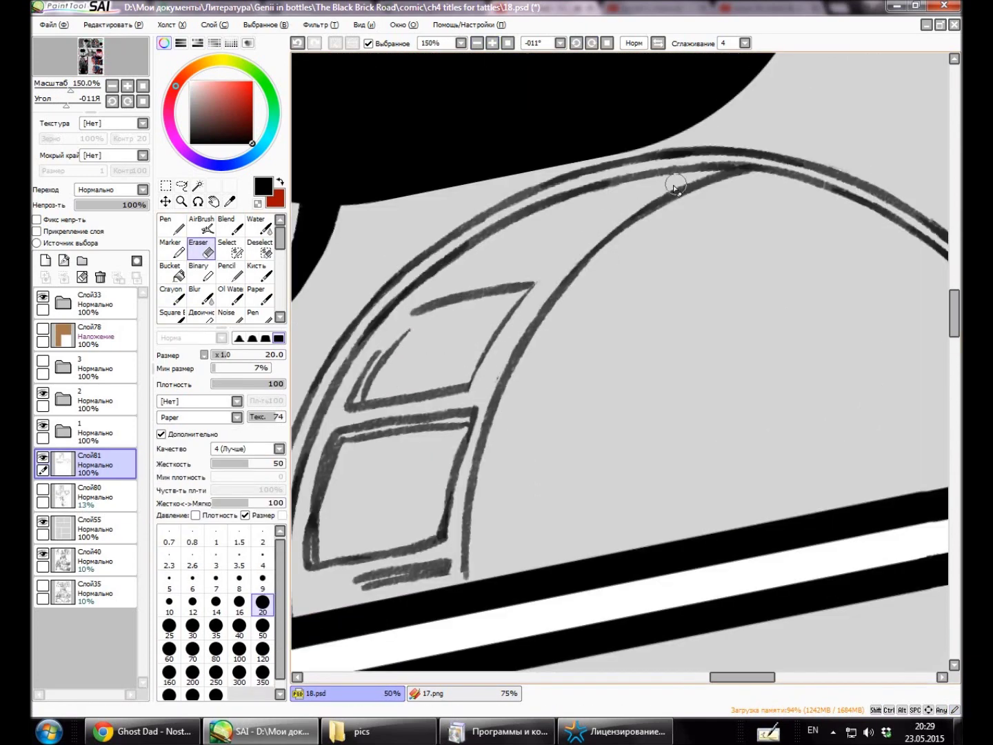
key(c)
mouse_move(526, 289)
mouse_down()
mouse_move(468, 394)
mouse_move(566, 413)
mouse_up()
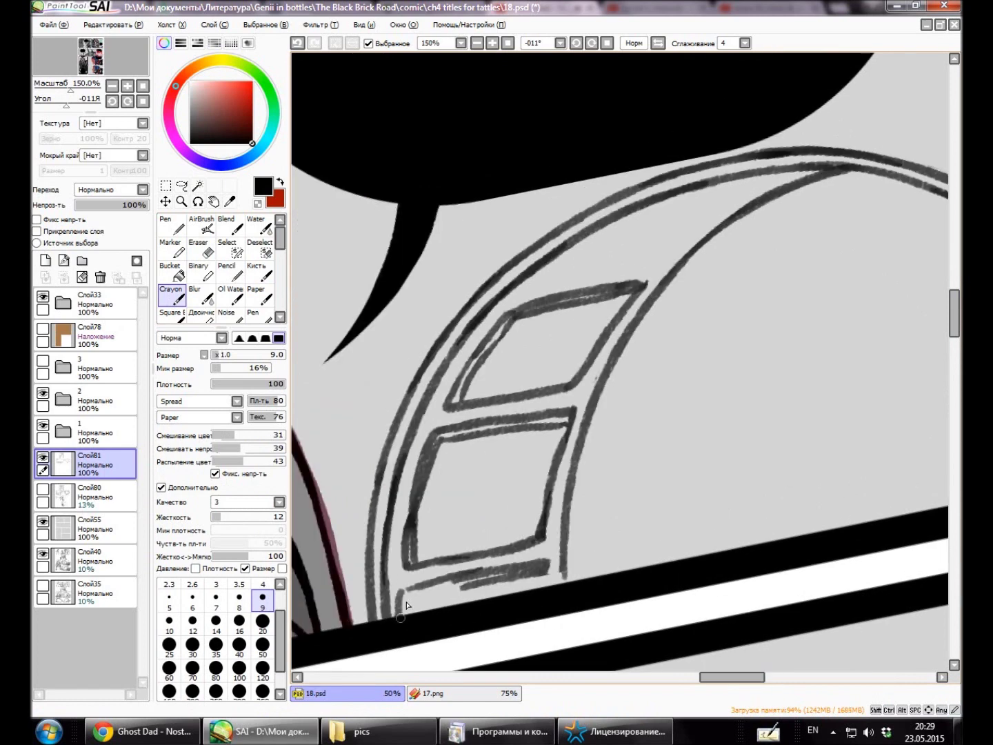
Add another window frame toward the arch's top and draw crack lines in the arch's window panes.
key(e)
key(c)
mouse_move(531, 290)
mouse_down()
mouse_move(672, 261)
mouse_move(645, 218)
mouse_move(772, 181)
mouse_up()
key(e)
key(c)
mouse_move(659, 265)
mouse_down()
mouse_move(761, 184)
mouse_move(833, 172)
mouse_up()
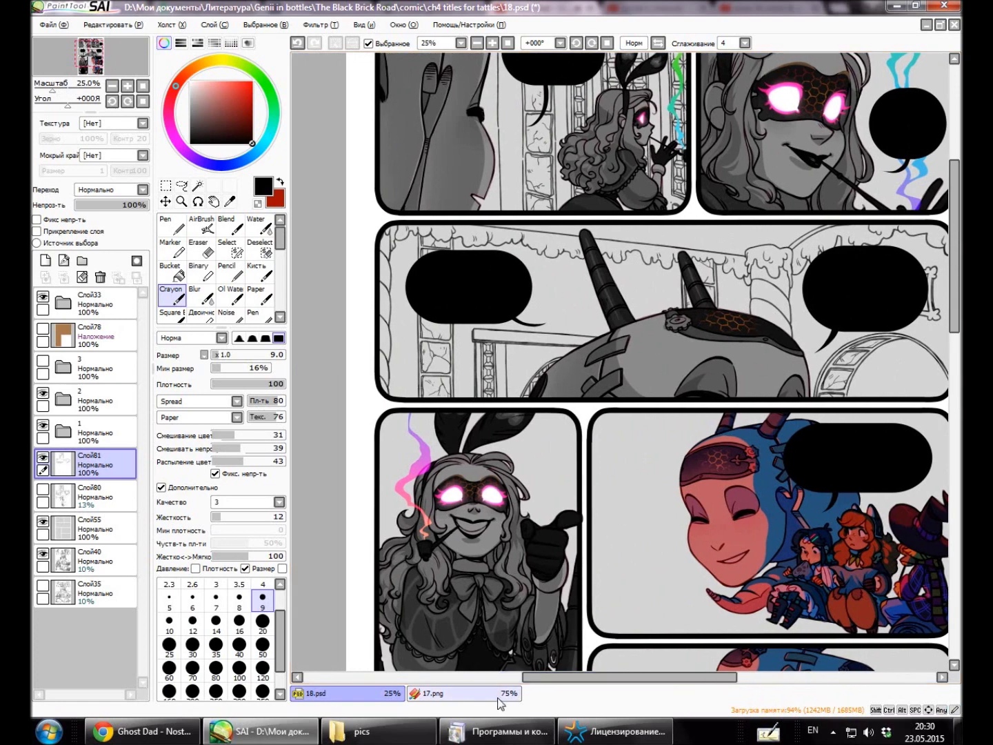
click(505, 701)
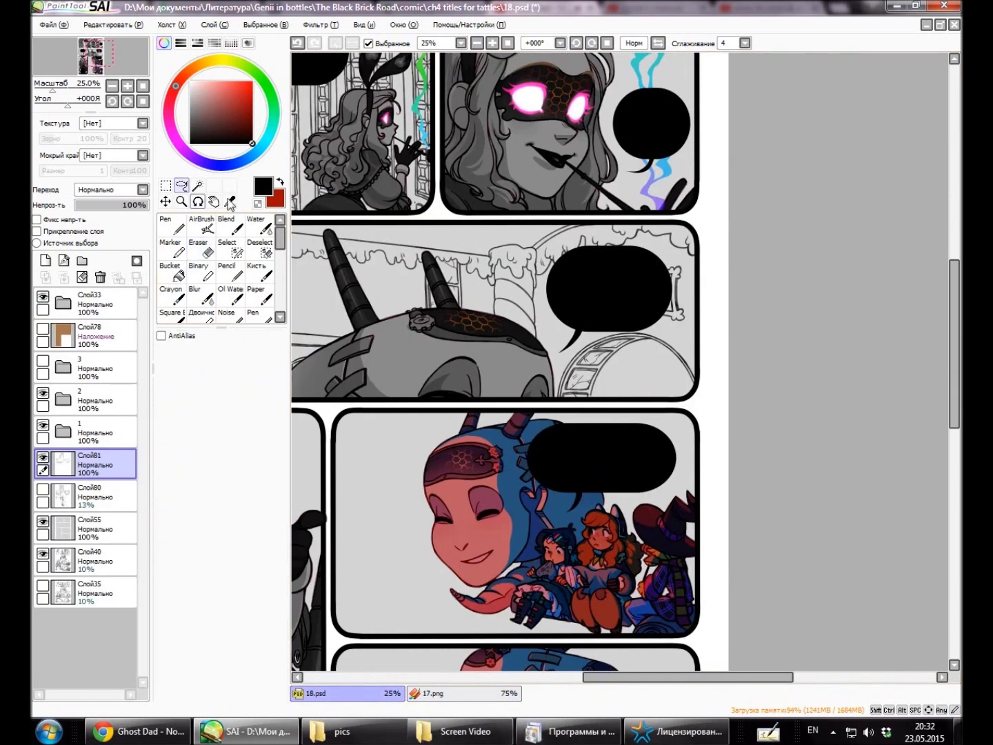
Erase the bone frame and ceiling curve around the second speech bubble, and move the striped pillar down beside the arch.
scroll(521, 258, up, 1)
key(e)
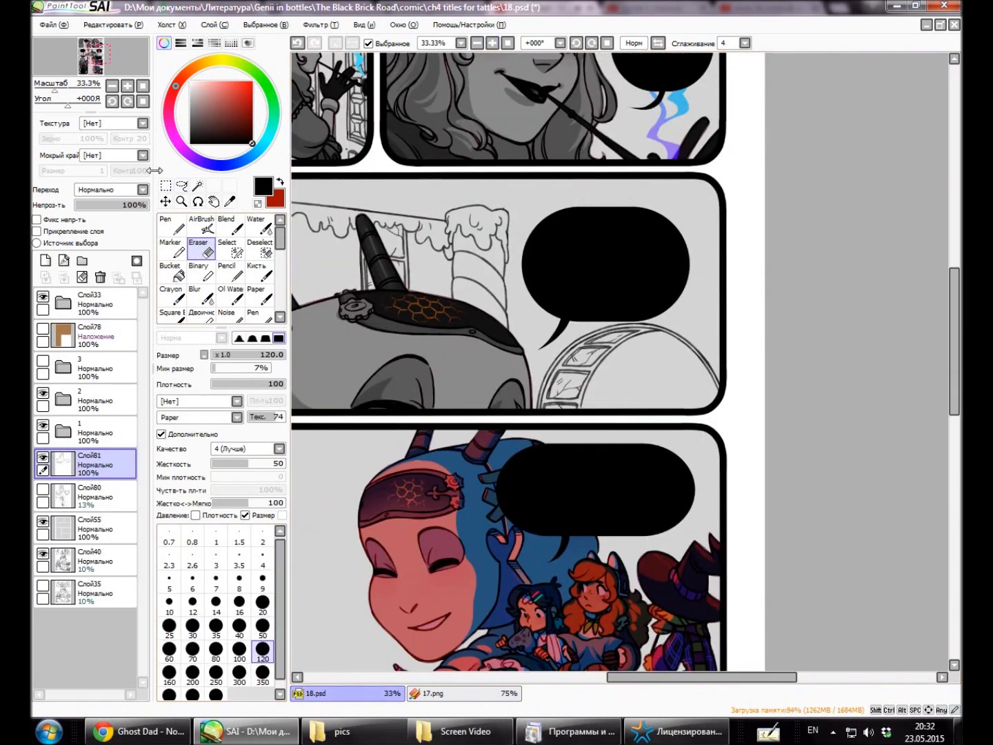
click(182, 185)
mouse_move(445, 207)
mouse_down()
mouse_move(514, 210)
mouse_move(497, 289)
mouse_move(507, 324)
mouse_up()
key(Return)
key(ctrl+d)
scroll(480, 689, down, 2)
scroll(514, 123, up, 2)
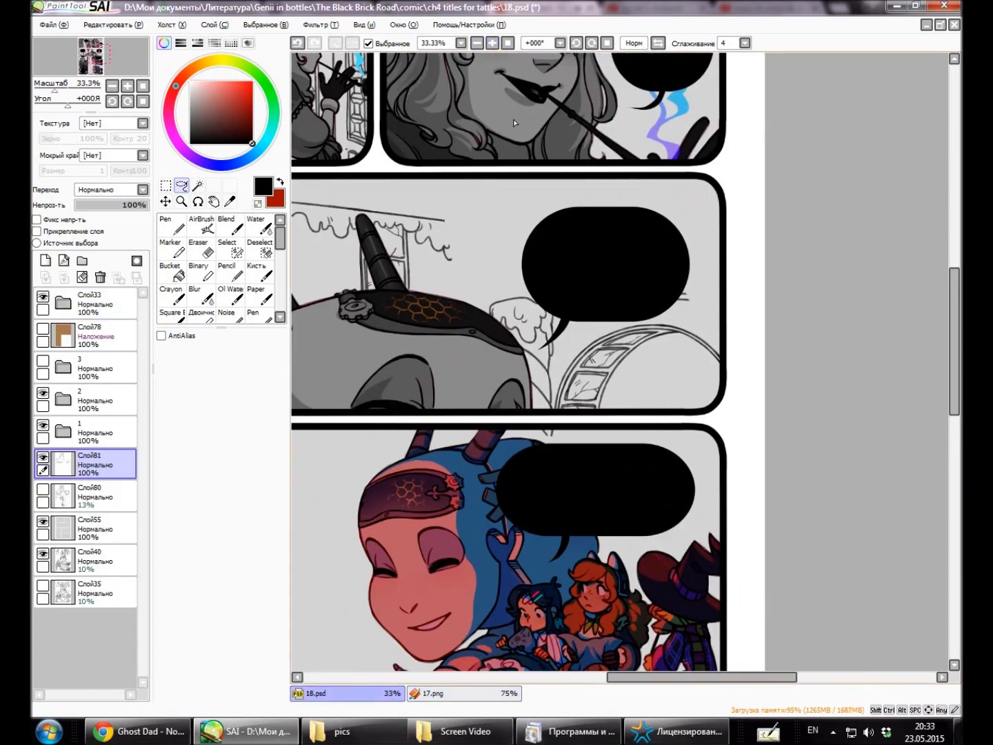
Draw the wall corner and a straight ceiling line above the second speech bubble, and adjust the lowered pillar's placement.
key(c)
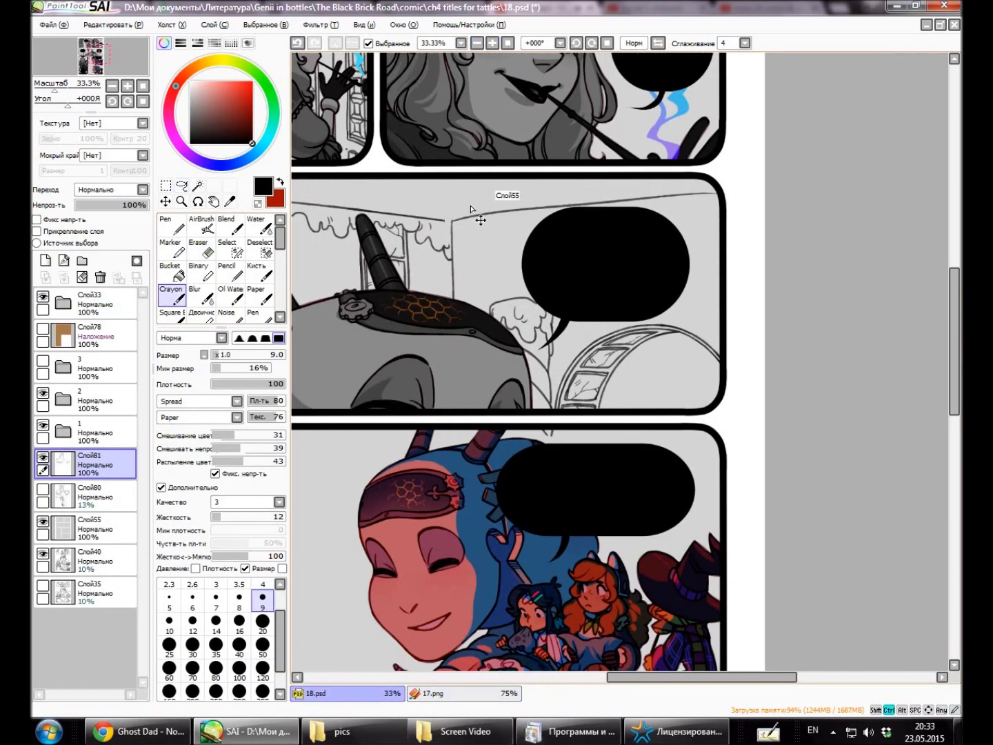
scroll(476, 276, down, 3)
scroll(518, 238, up, 5)
key(l)
mouse_move(537, 235)
mouse_down()
mouse_move(489, 482)
mouse_move(504, 486)
mouse_up()
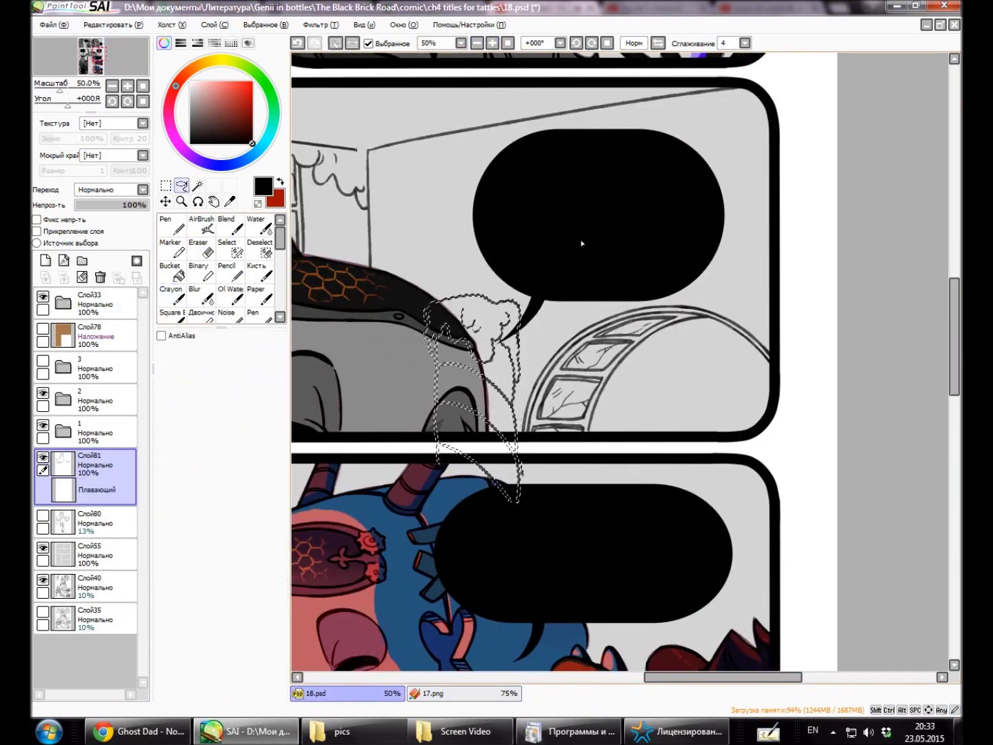
Sketch a large round shape behind the second speech bubble, rising from the lowered pillar's top.
key(c)
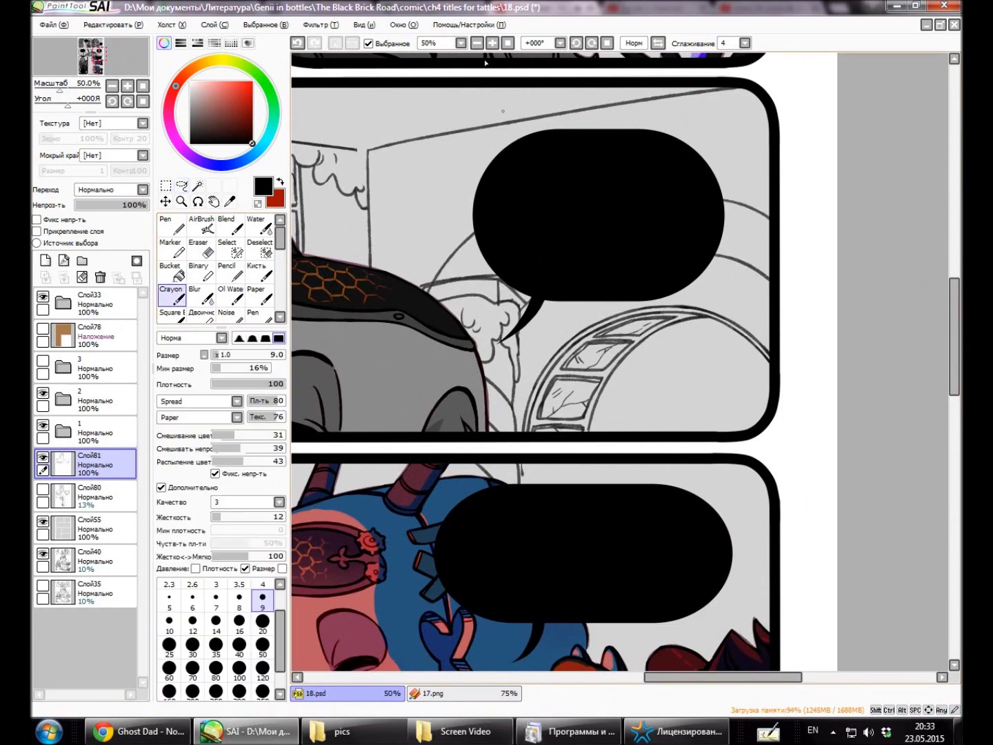
click(477, 42)
click(493, 43)
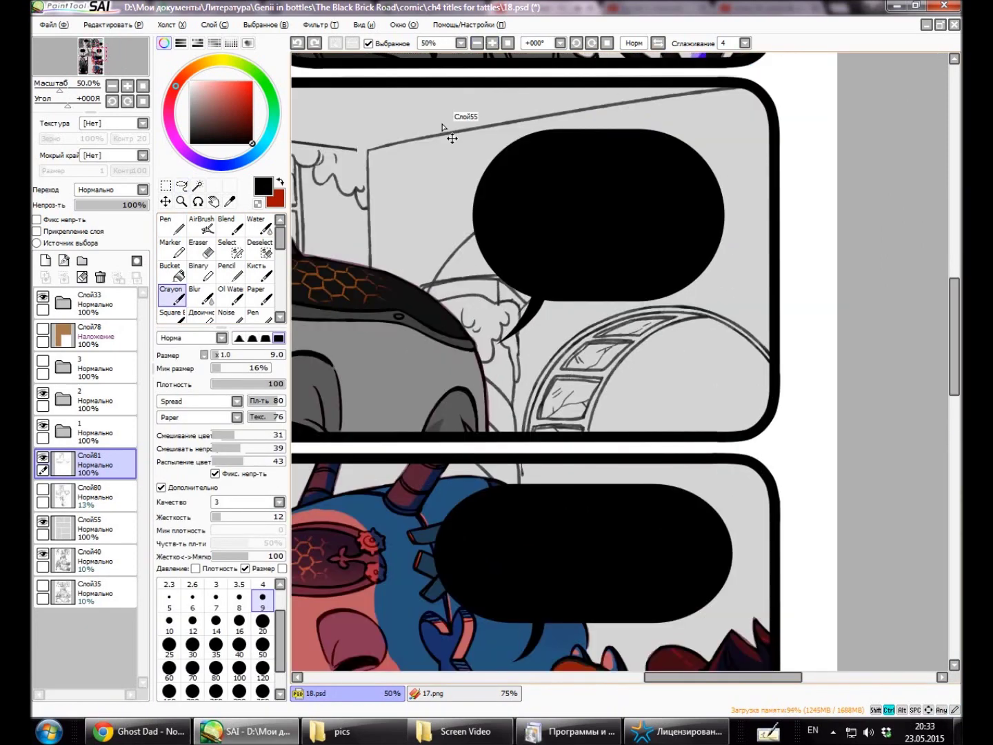
click(476, 43)
click(493, 42)
click(493, 43)
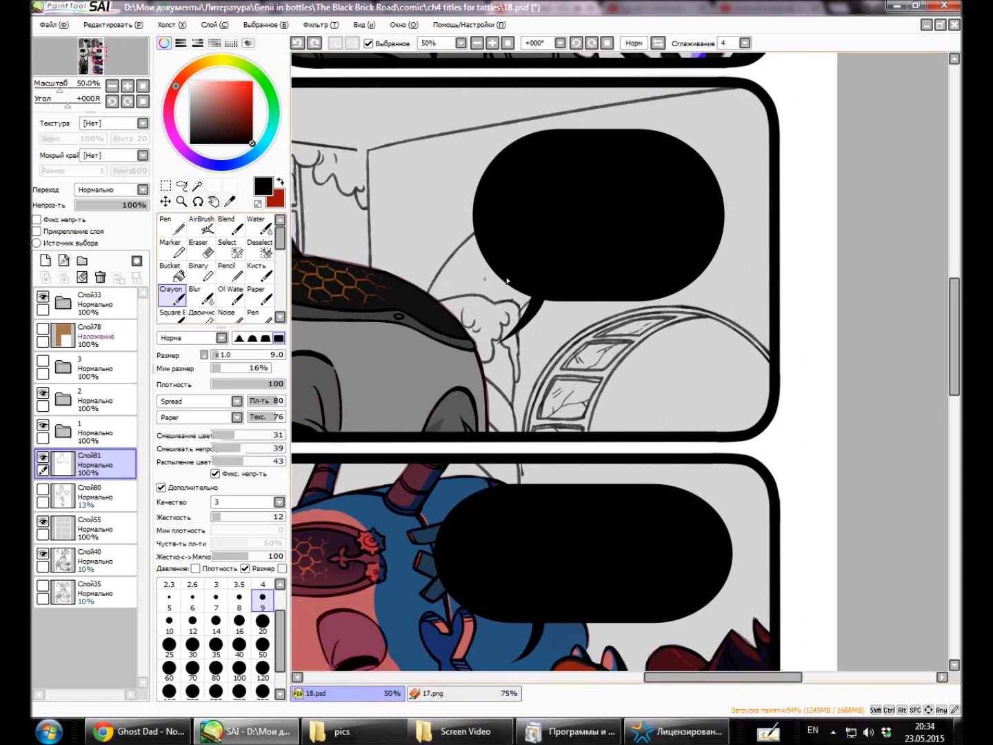
scroll(801, 209, down, 4)
scroll(486, 524, up, 2)
scroll(486, 523, down, 1)
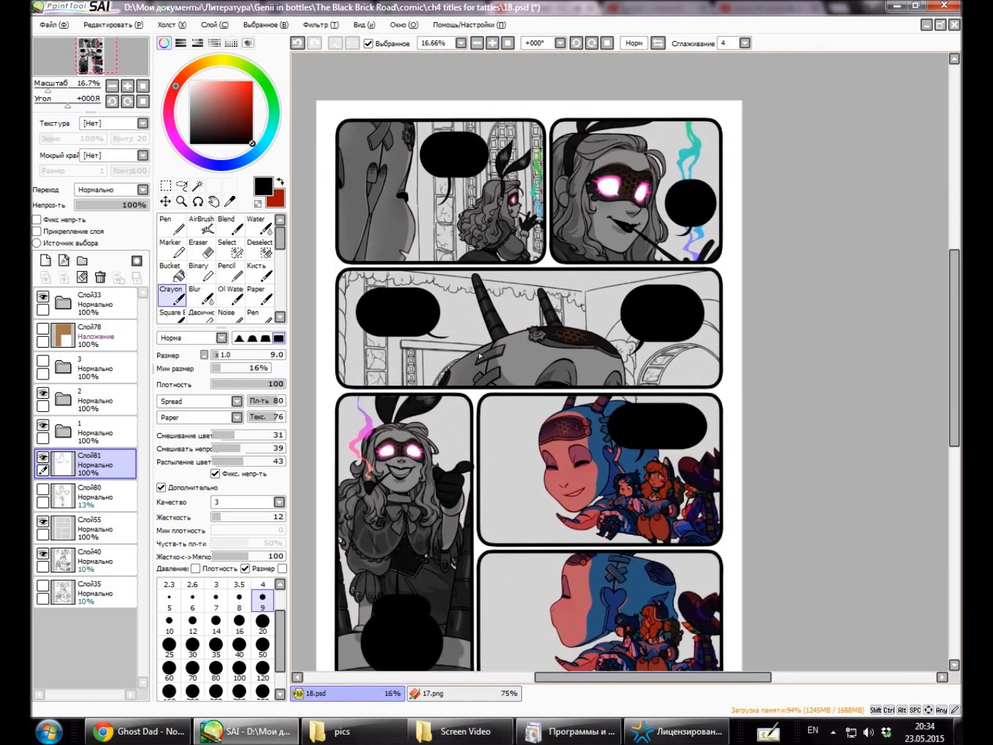
Draw dripping edges up to the wall corner and along the wall behind the second speech bubble.
scroll(480, 356, up, 2)
drag(96, 55, 86, 51)
key(e)
drag(586, 676, 661, 680)
key(l)
click(209, 24)
click(261, 232)
key(Escape)
scroll(835, 148, down, 2)
scroll(835, 149, up, 2)
key(e)
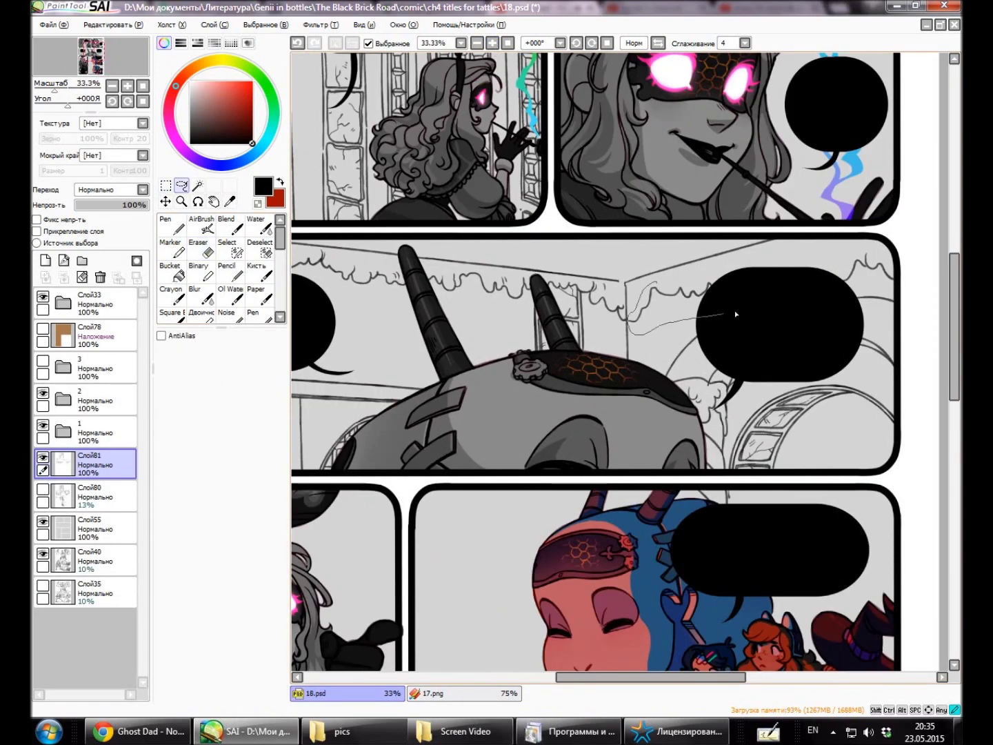
Transform the lassoed drips beside the wall corner to adjust their placement.
key(ctrl+t)
drag(765, 251, 469, 82)
scroll(469, 82, down, 1)
key(Return)
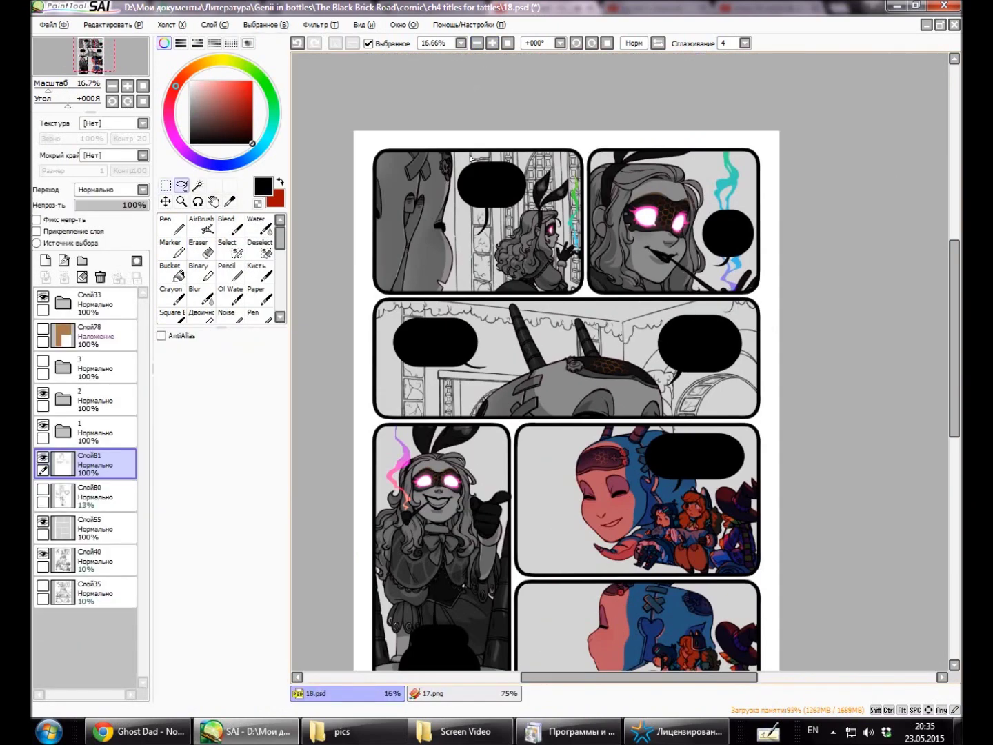
Replace the straight ceiling line above the second speech bubble with a curve rising from the wall corner.
click(492, 43)
click(492, 42)
key(c)
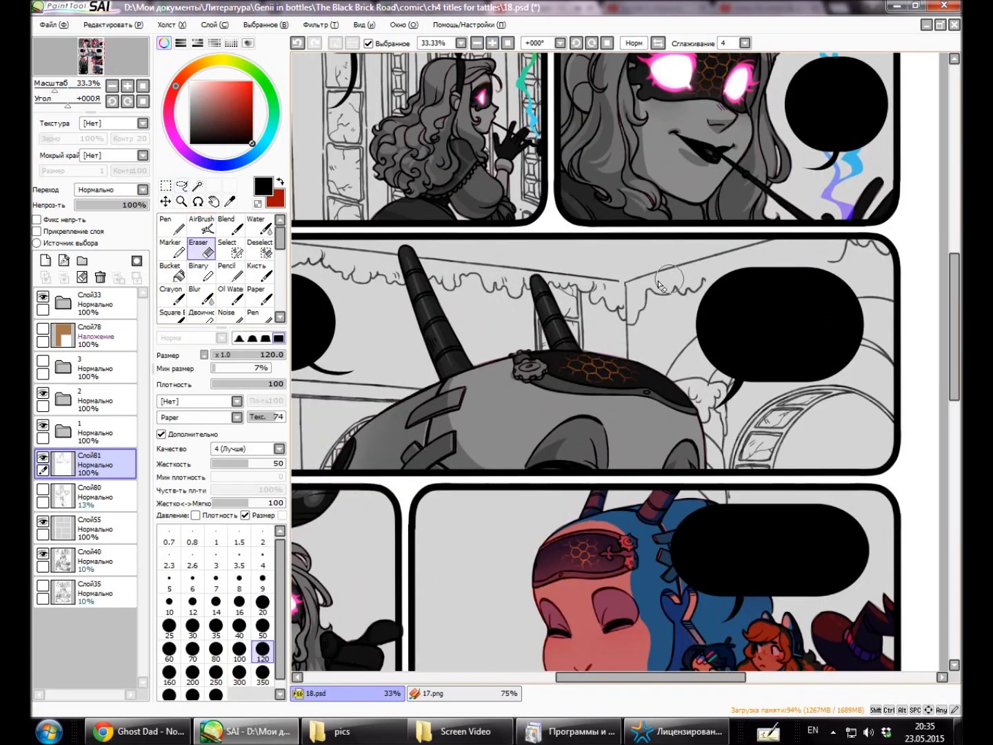
scroll(678, 247, down, 2)
scroll(677, 247, up, 3)
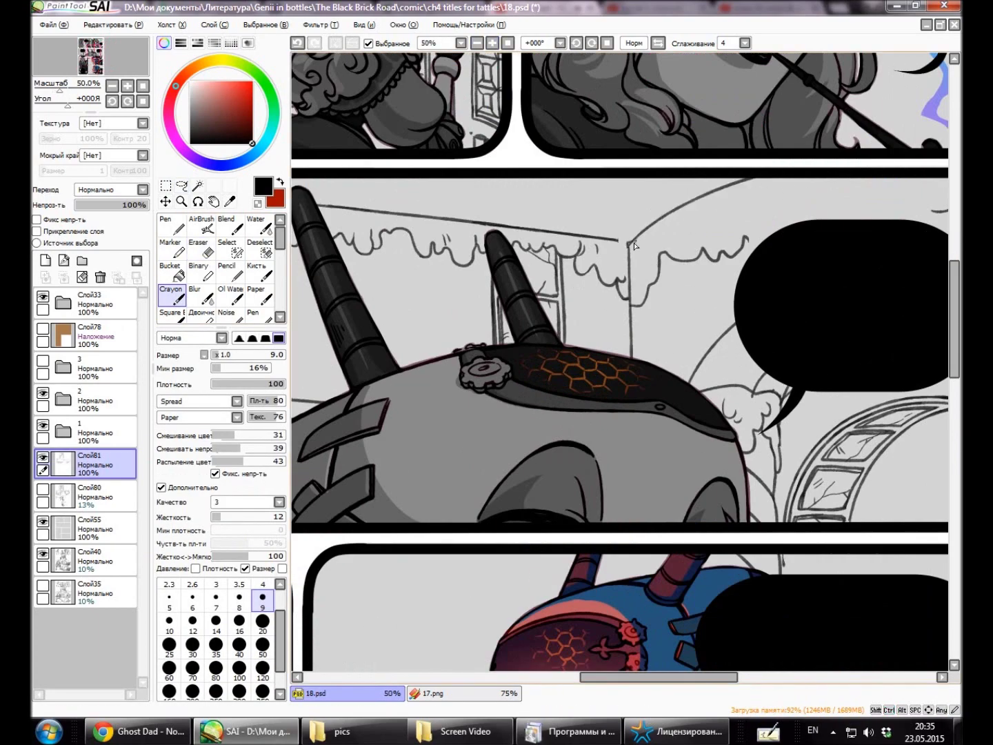
Extend the drips along the curved ceiling line above the second speech bubble, and erase the round sketch behind the bubble.
scroll(678, 247, down, 2)
scroll(827, 288, down, 2)
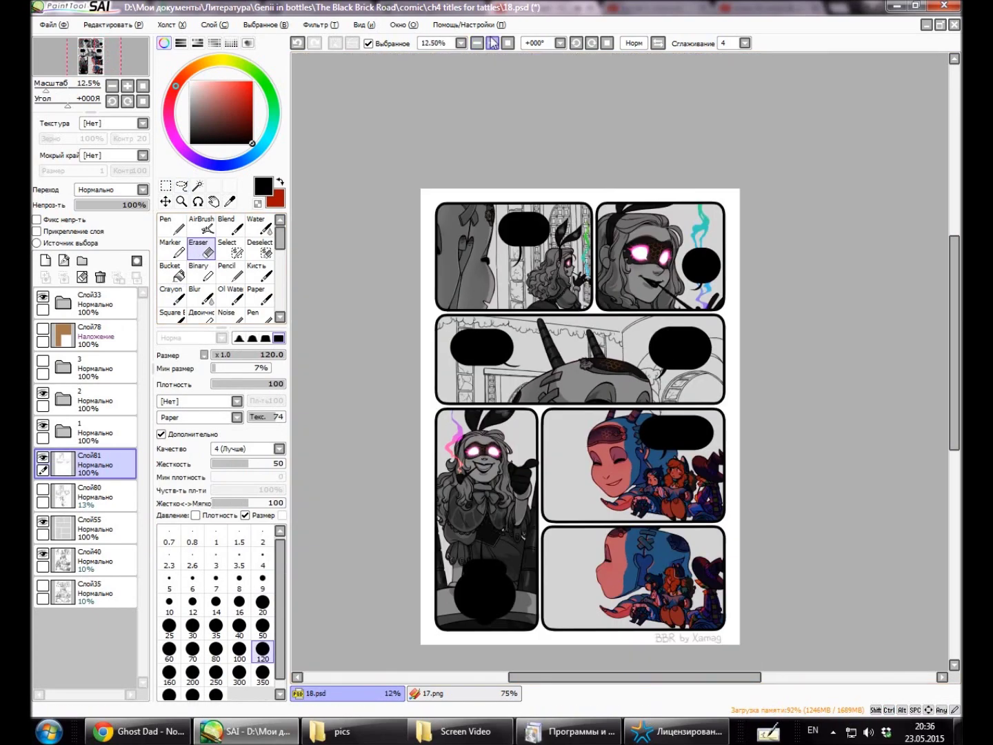
scroll(656, 314, up, 3)
scroll(825, 275, down, 2)
scroll(825, 275, up, 2)
key(e)
key(e)
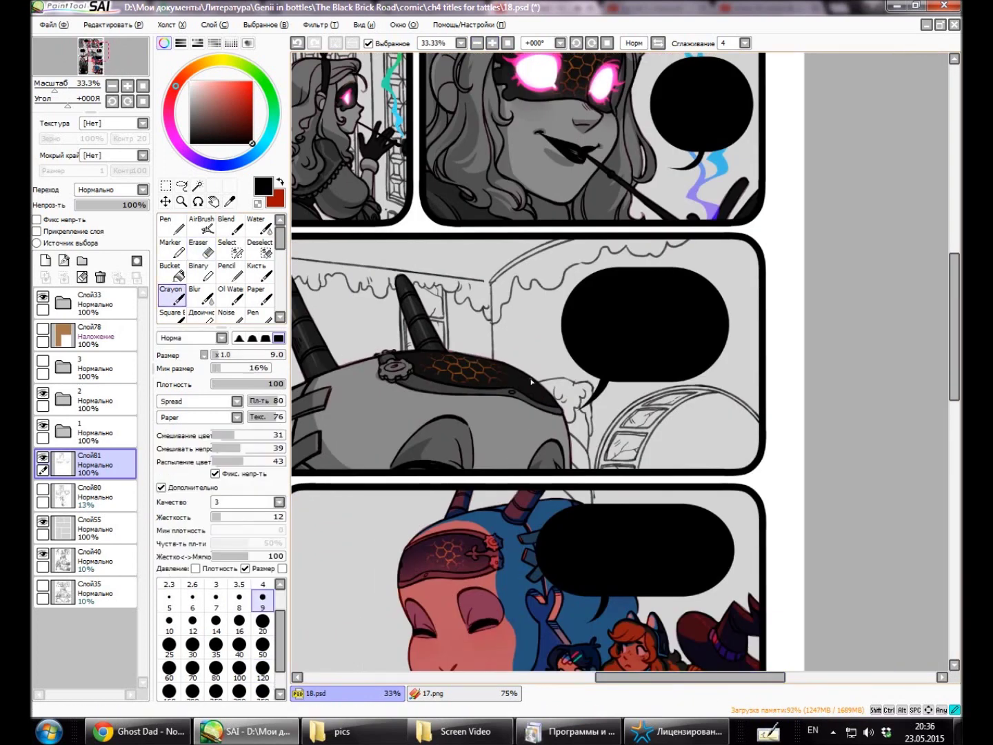
Sketch rounded ice-cream outlines on both sides of the second speech bubble, redoing the one by the panel's right border.
click(476, 42)
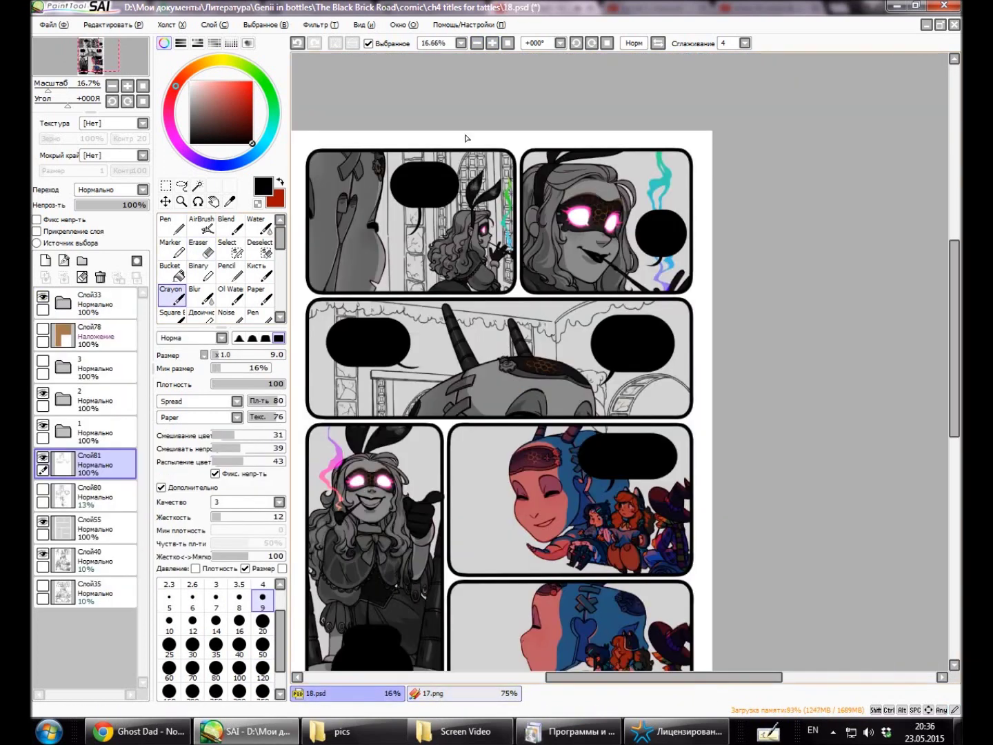
click(492, 42)
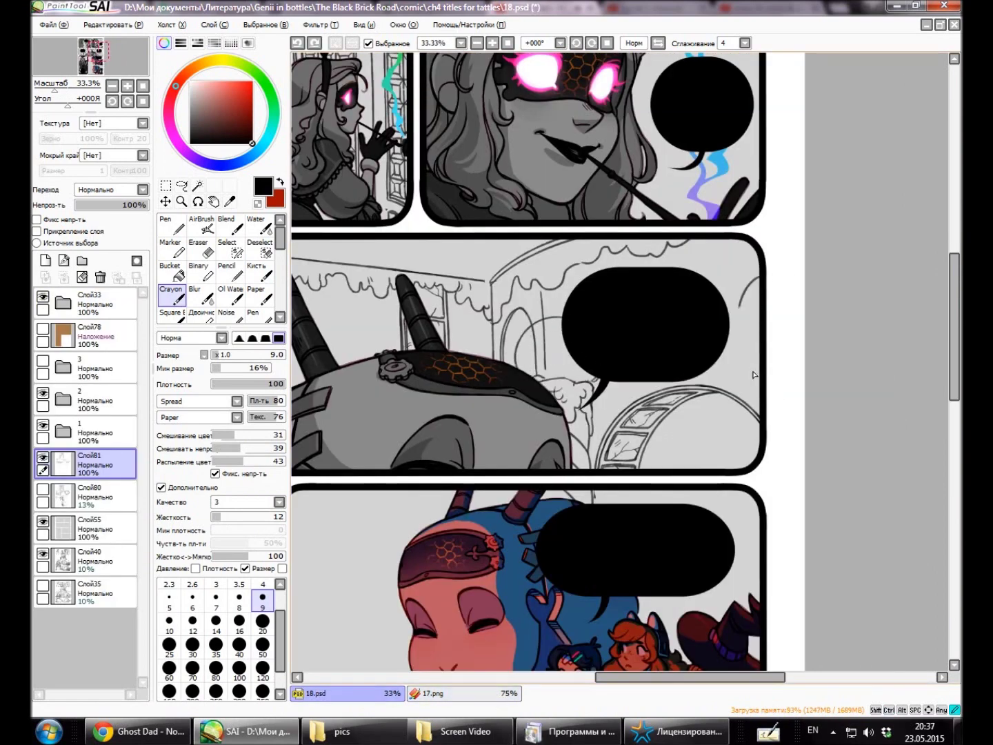
key(ctrl+z)
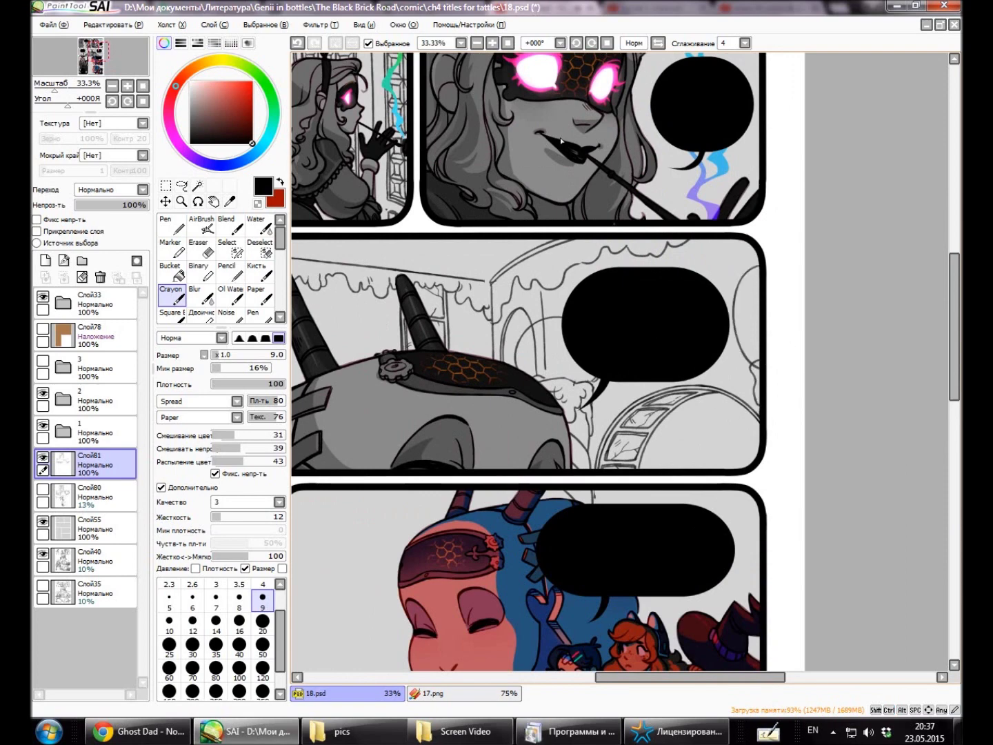
click(476, 43)
click(493, 43)
click(493, 43)
Erase and refine the rounded outlines between the second speech bubble and the panel's right border.
key(e)
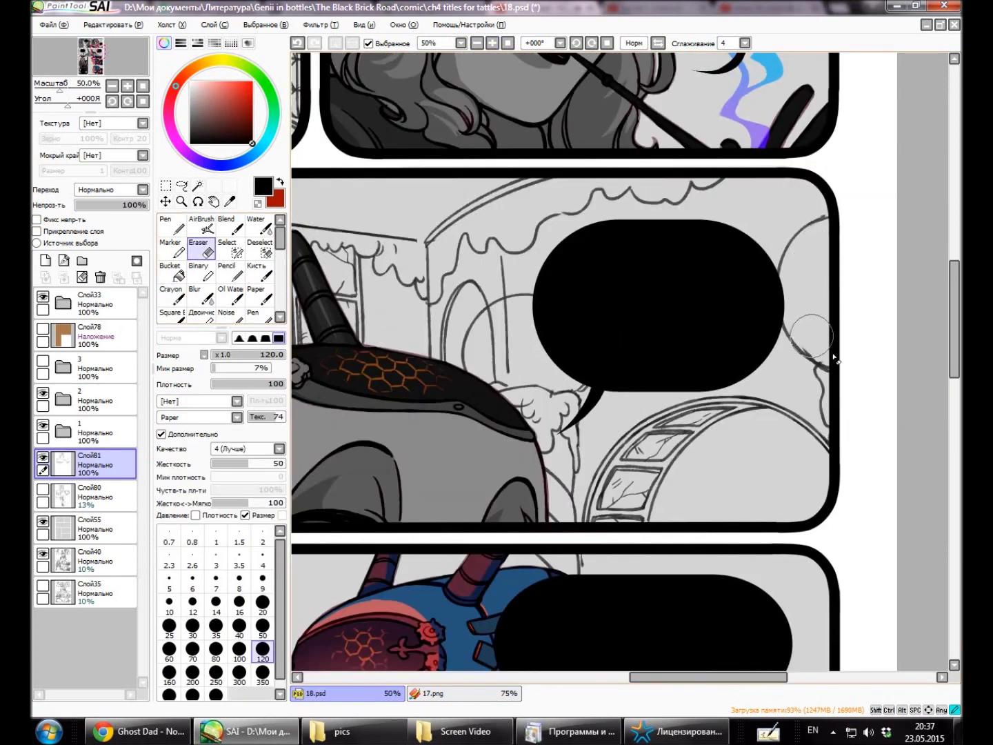
click(476, 43)
click(477, 43)
click(476, 42)
click(476, 42)
click(493, 43)
click(493, 42)
click(492, 43)
click(493, 43)
key(e)
click(477, 43)
click(476, 43)
click(477, 42)
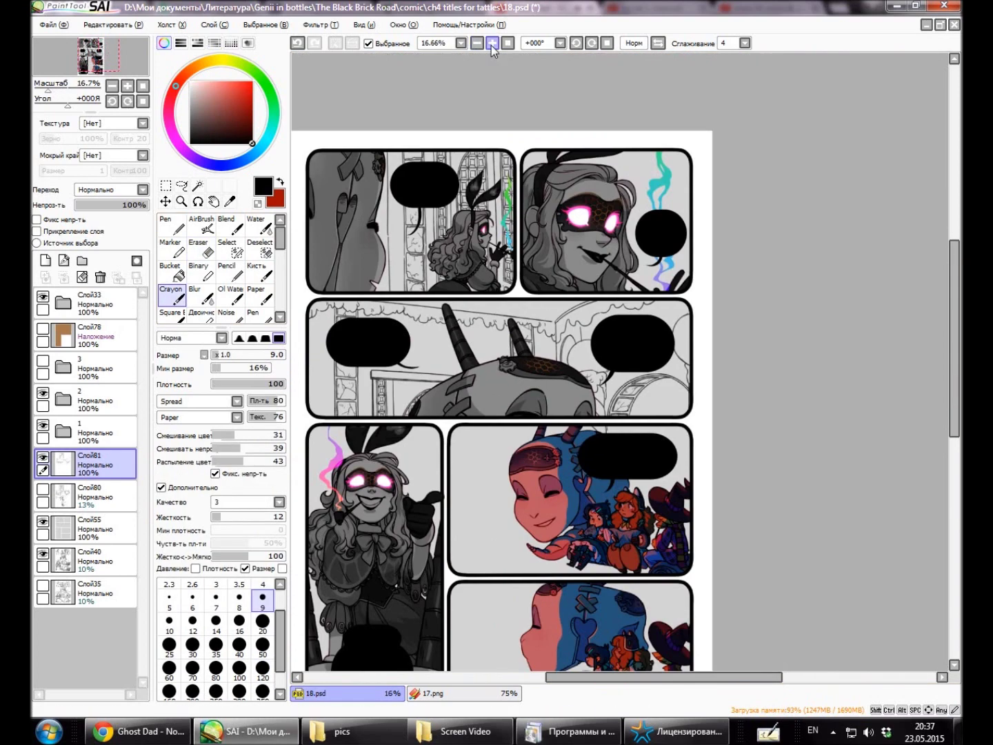
Draw the curved swirl bands of the ice cream on both sides of the second speech bubble.
click(492, 43)
click(492, 43)
click(492, 43)
key(e)
key(e)
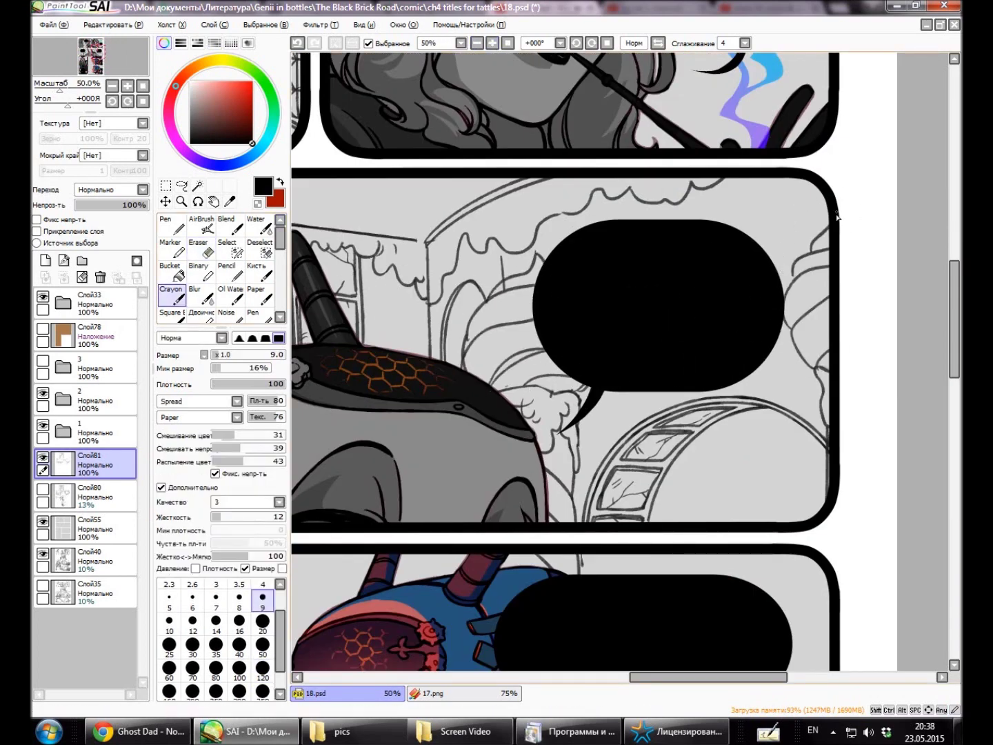
Erase the doubled swirl lines beside the second speech bubble and redraw them as single clean bands.
click(477, 43)
click(492, 44)
drag(732, 676, 716, 677)
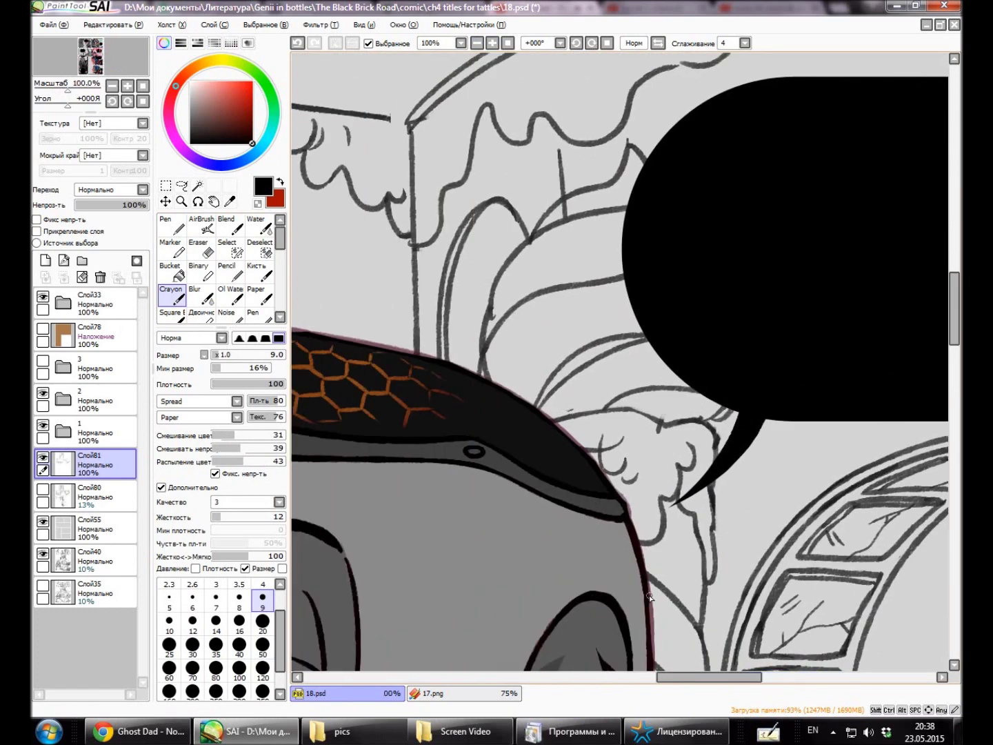
key(e)
key(c)
key(e)
key(c)
key(e)
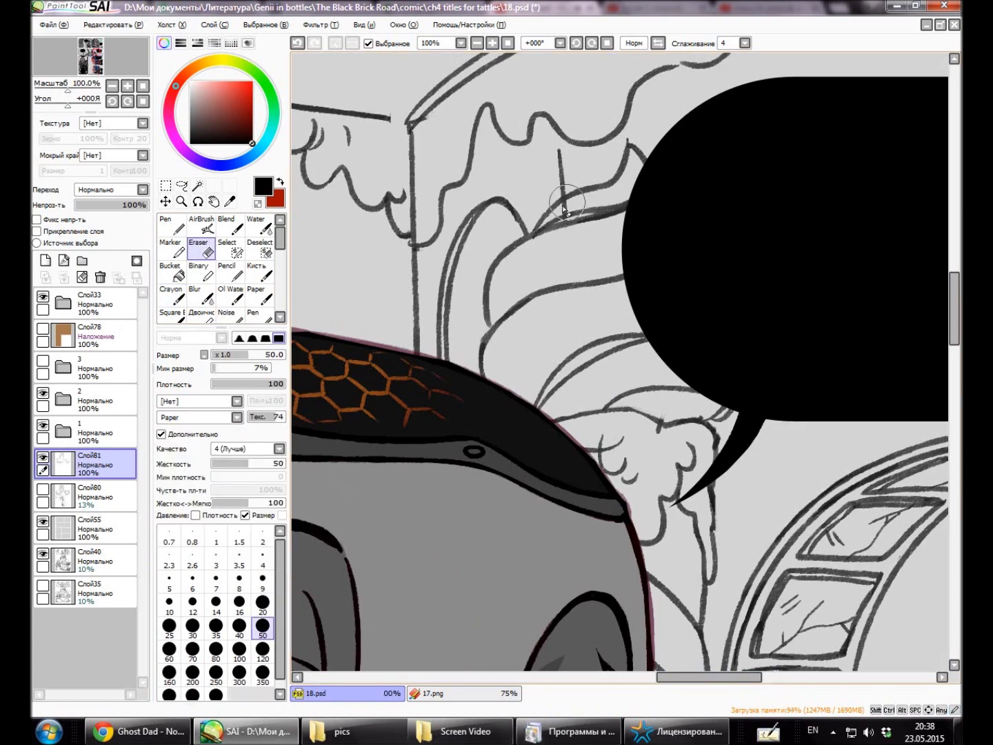
Reshape the upper swirl band of the ice cream and reconnect the outer edges of the bands below it.
key(c)
key(e)
key(c)
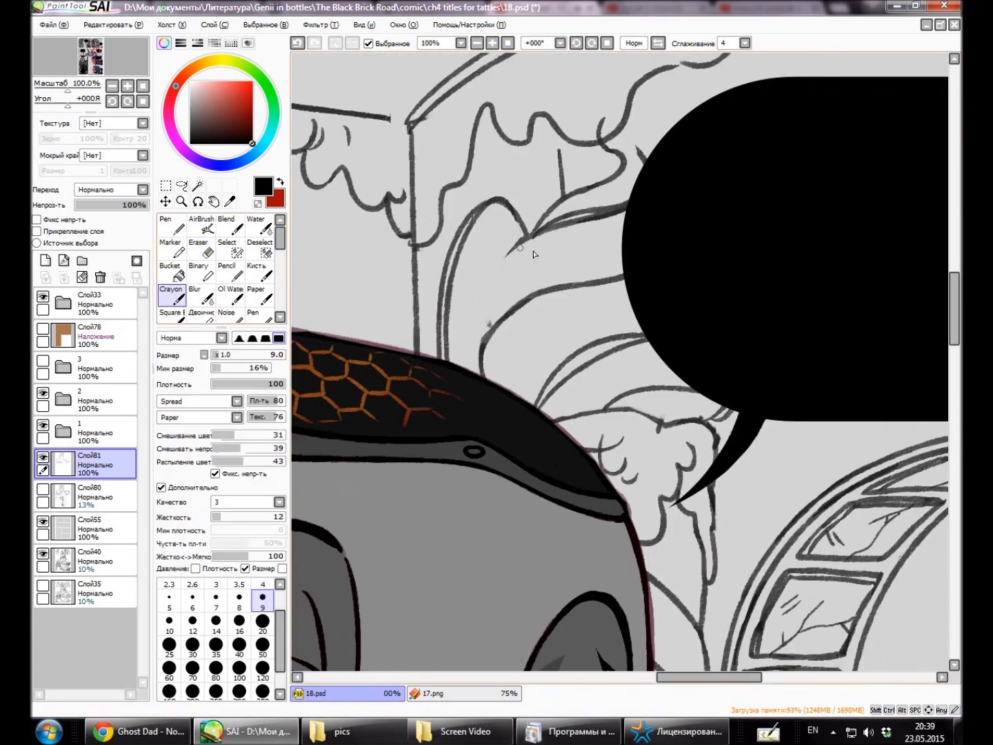
scroll(558, 287, up, 1)
key(e)
key(c)
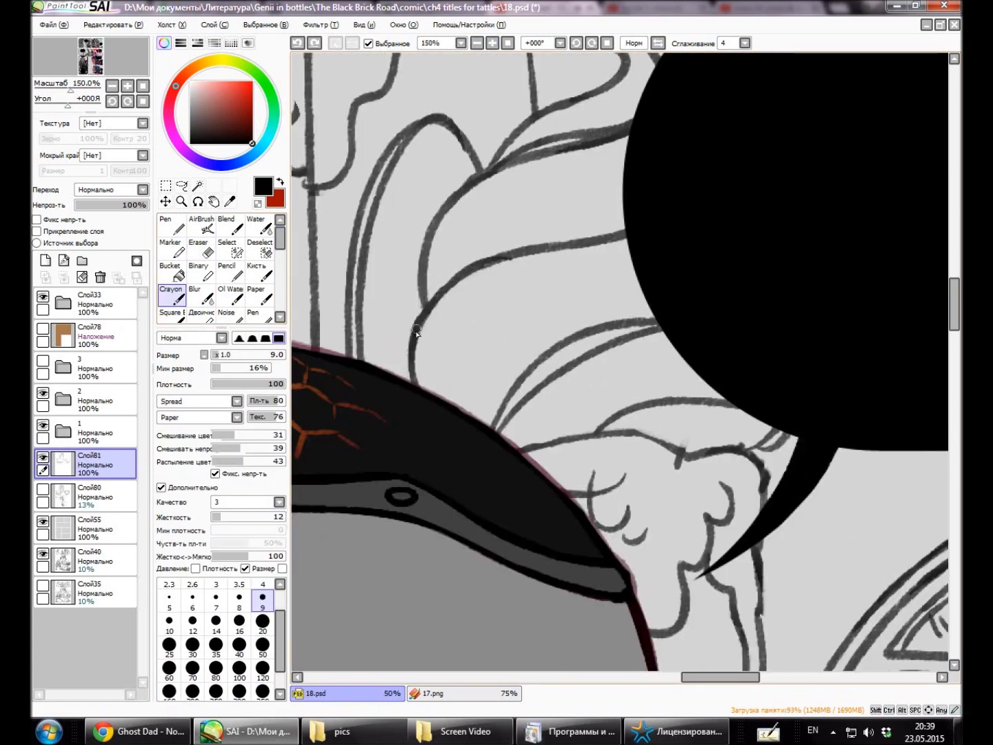
Erase and redraw the lower swirl band, and curl the swirl's tip at the speech bubble's edge.
scroll(568, 263, up, 3)
key(e)
drag(518, 348, 642, 263)
key(c)
drag(497, 373, 602, 294)
scroll(602, 295, down, 2)
scroll(663, 483, up, 1)
drag(719, 687, 727, 687)
key(e)
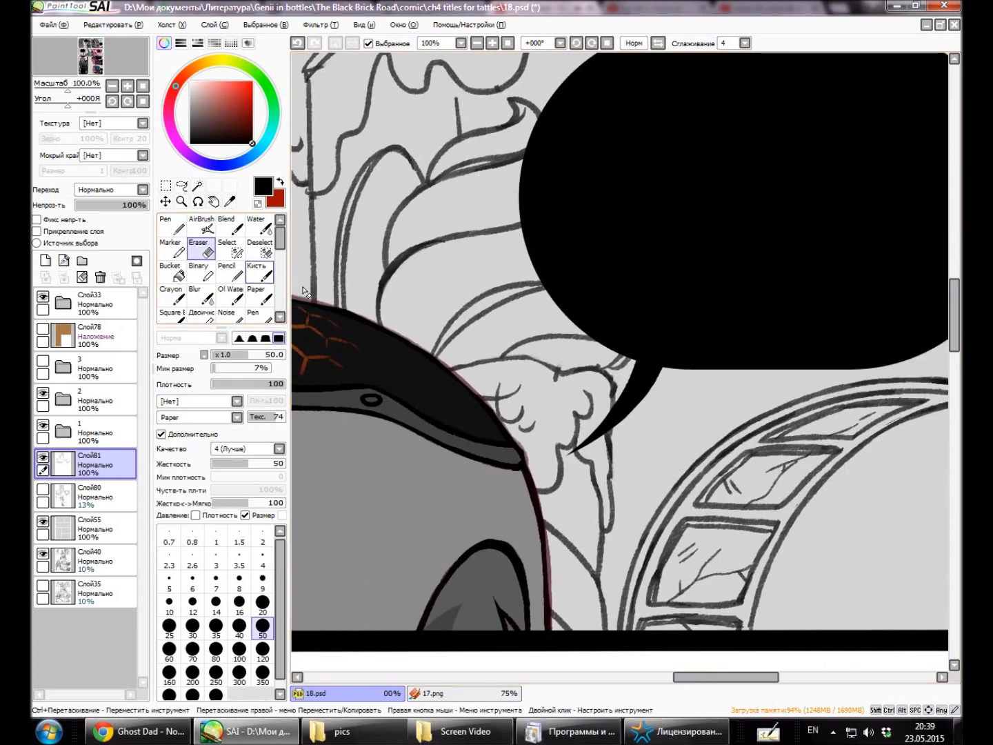
Draw small oval sprinkles across the ice cream's swirl bands with the Crayon.
key(c)
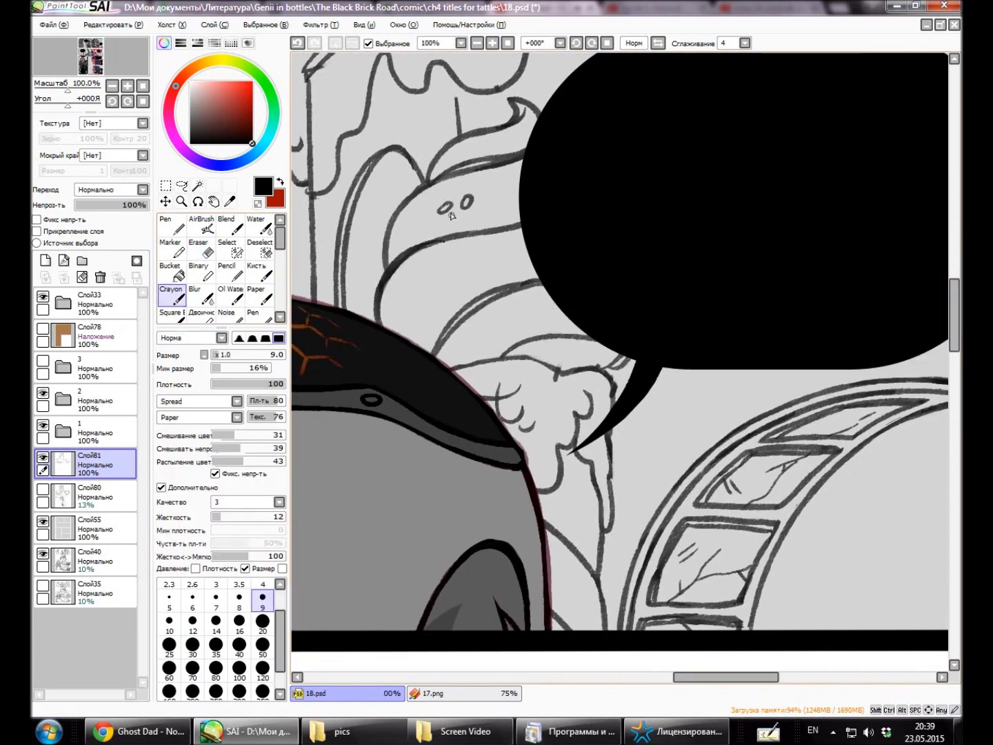
mouse_move(472, 261)
mouse_down()
mouse_move(481, 252)
mouse_move(530, 257)
mouse_up()
scroll(483, 263, down, 1)
scroll(483, 262, up, 1)
scroll(483, 193, down, 2)
scroll(483, 193, up, 2)
Erase the drips on the lowered pillar's top and draw a waffle grid there under the ice cream.
key(e)
mouse_move(483, 389)
mouse_down()
mouse_move(609, 408)
mouse_move(488, 399)
mouse_move(622, 386)
mouse_move(474, 376)
mouse_move(633, 399)
mouse_up()
key(c)
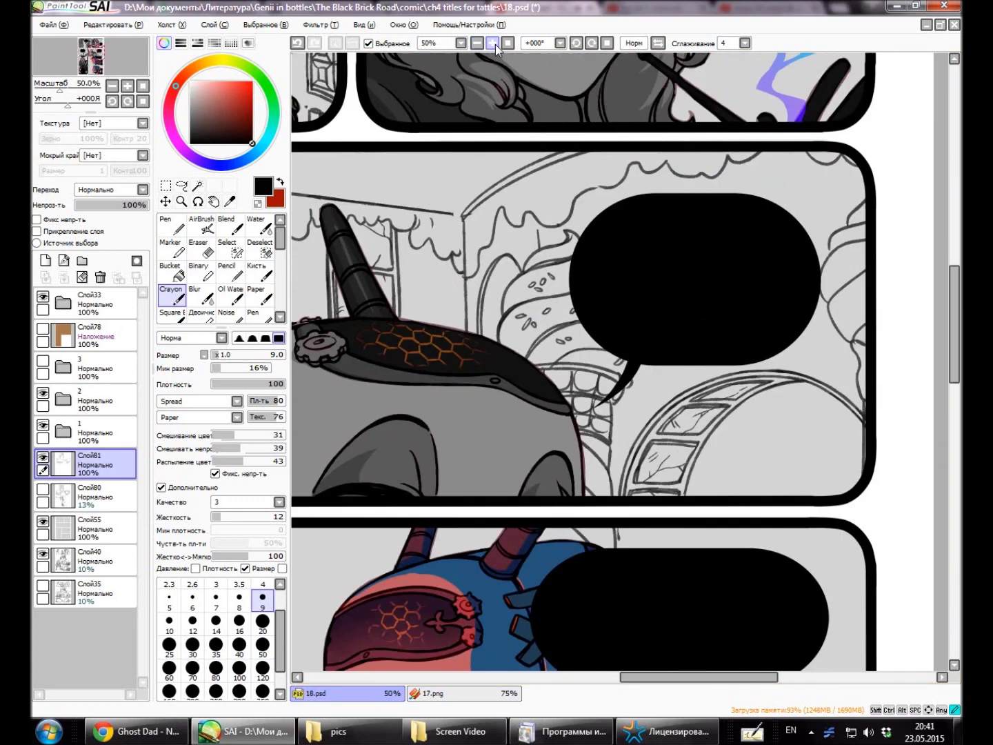
Erase and redraw the waffle cone's rim and the cell lines beneath it, beside the speech bubble's tail.
key(e)
mouse_move(514, 425)
mouse_down()
mouse_move(573, 447)
mouse_move(600, 472)
mouse_up()
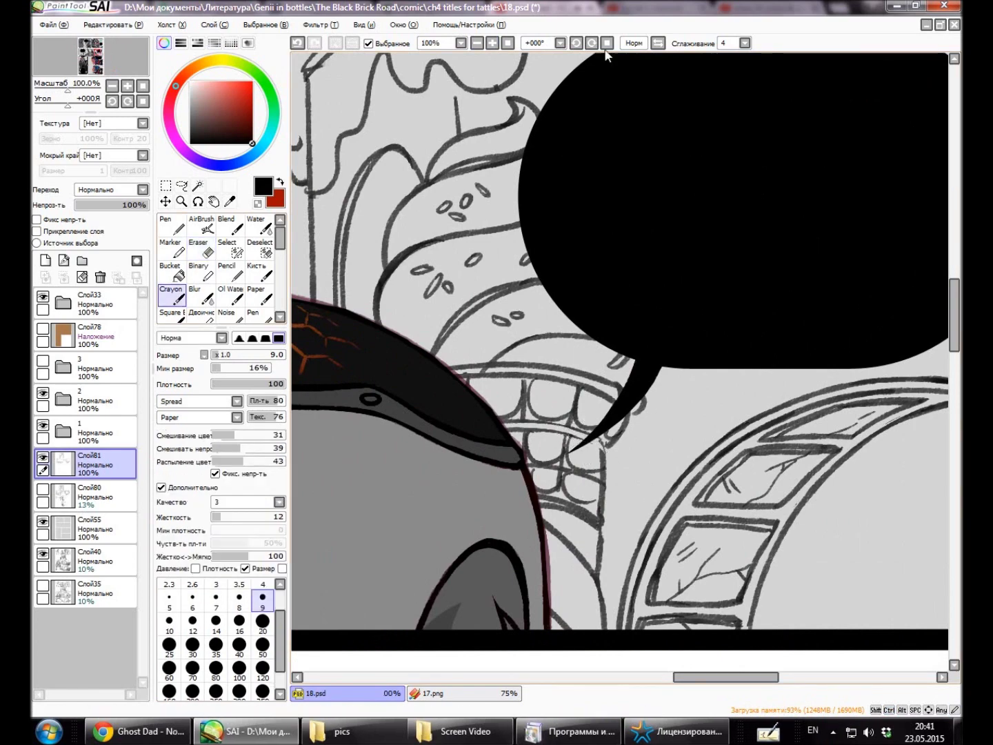
scroll(600, 483, up, 2)
key(c)
drag(538, 373, 594, 358)
key(e)
scroll(593, 363, down, 2)
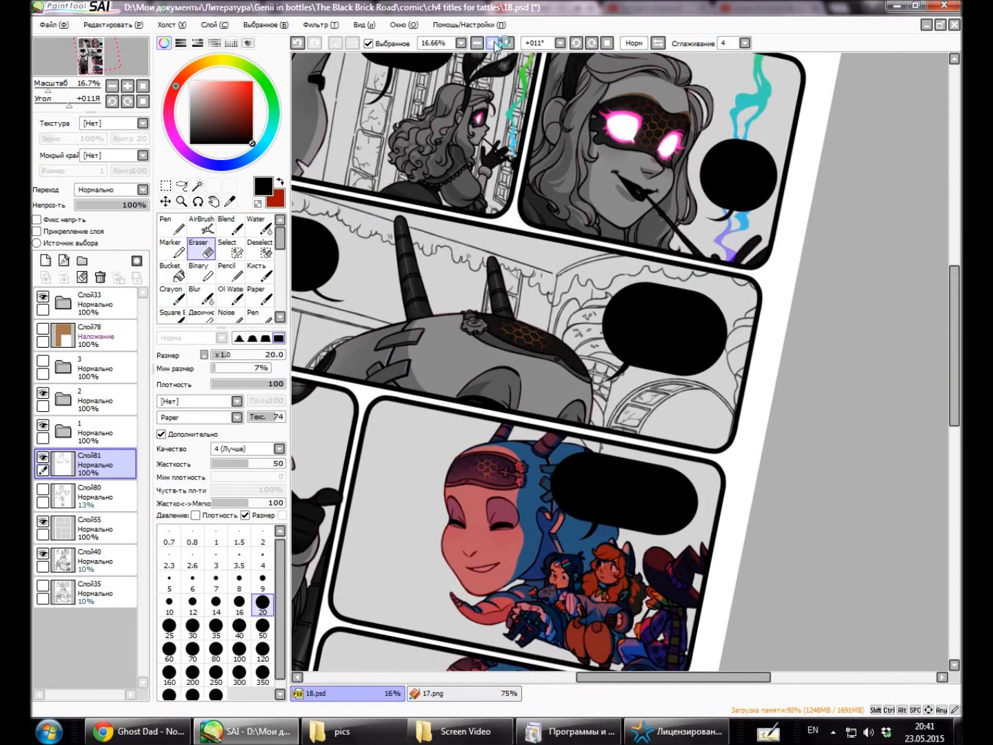
Clean up the cone rim's outer end and close the last waffle cell beneath it with the Crayon.
ctrl+click(529, 429)
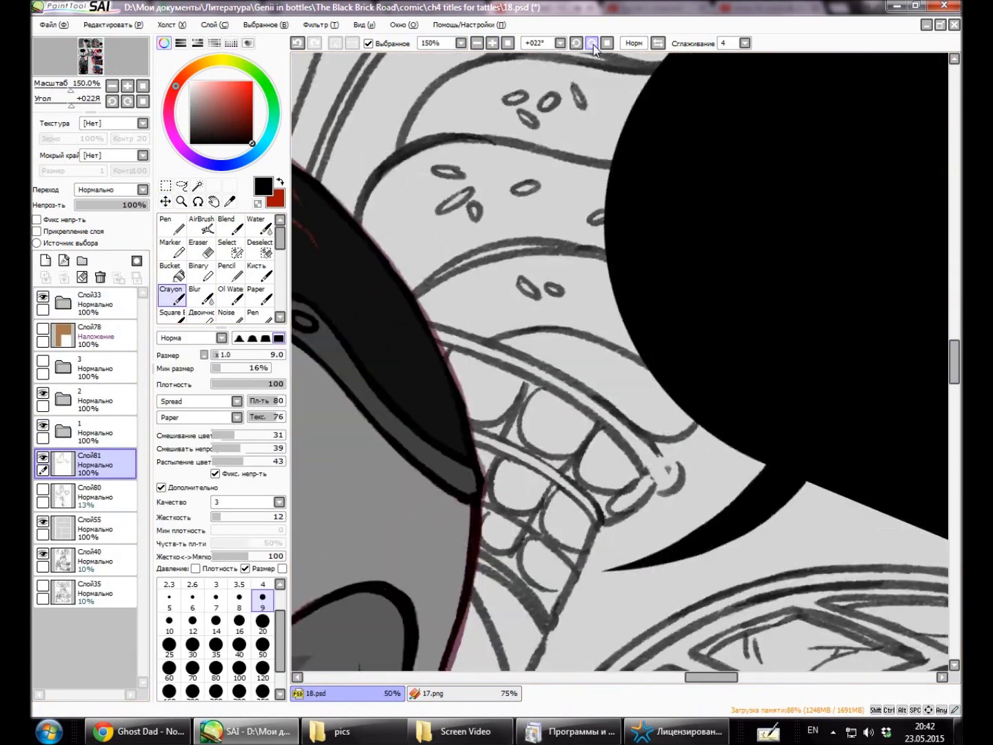
click(592, 44)
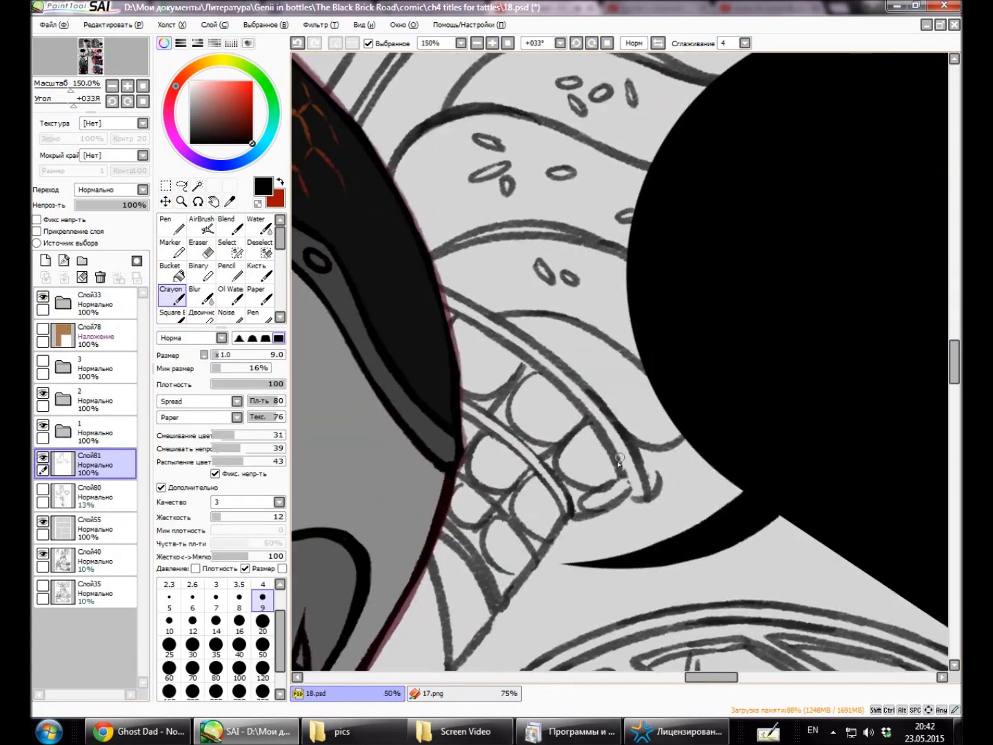
key(e)
key(b)
key(Home)
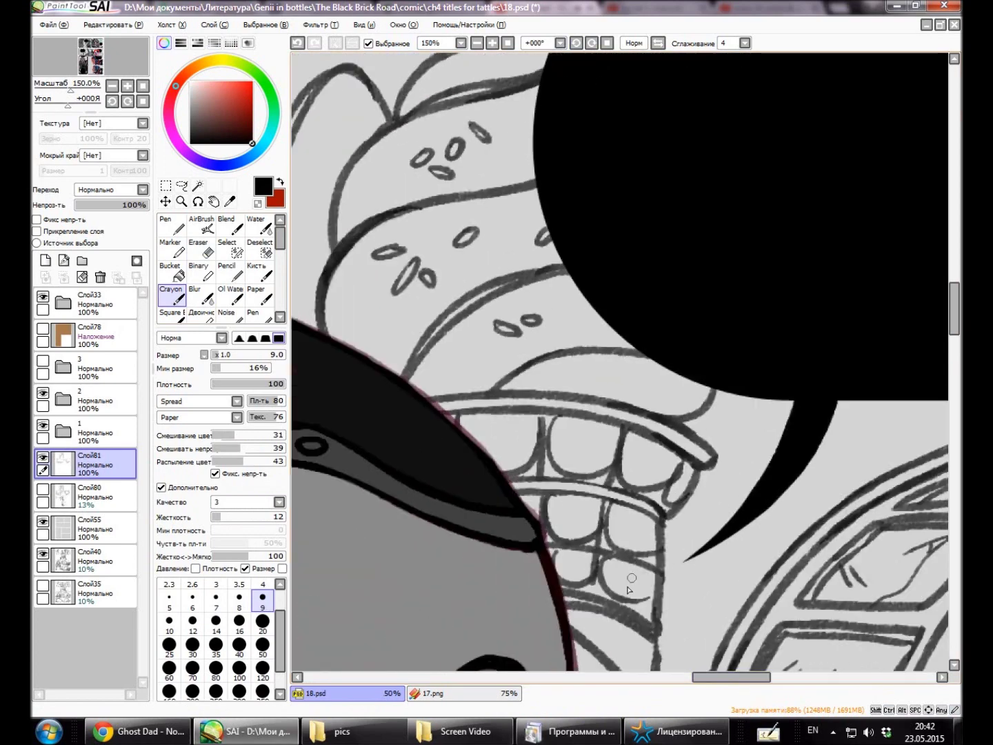
Erase the old lines at the panel's right border and draw a second waffle cone with a double rim there.
click(476, 43)
key(e)
drag(594, 319, 596, 404)
key(b)
drag(607, 352, 567, 369)
mouse_move(606, 358)
mouse_down()
mouse_move(568, 372)
mouse_move(587, 388)
mouse_move(538, 442)
mouse_move(556, 413)
mouse_up()
click(494, 43)
click(494, 44)
drag(516, 373, 559, 418)
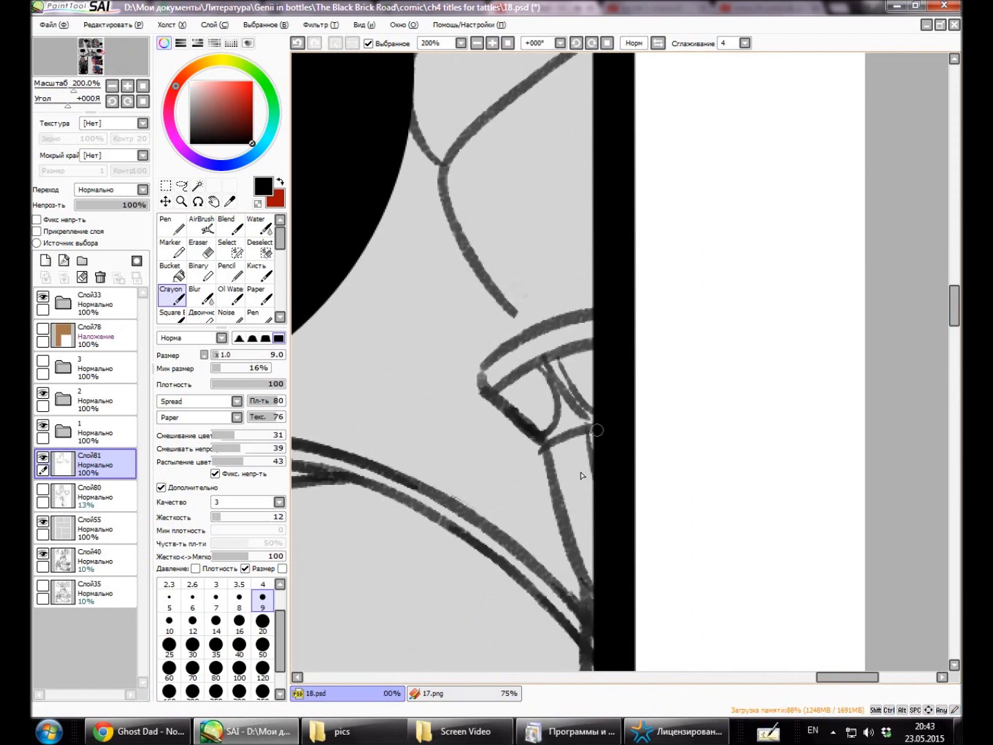
drag(593, 456, 552, 538)
Draw the curved swirl bands of a second ice cream between the speech bubble and the panel's right border.
drag(599, 228, 543, 312)
key(ctrl+z)
drag(550, 250, 492, 342)
key(e)
scroll(524, 344, up, 5)
mouse_move(503, 475)
mouse_down()
mouse_move(528, 504)
mouse_move(483, 425)
mouse_up()
key(n)
drag(594, 313, 485, 420)
drag(519, 225, 486, 275)
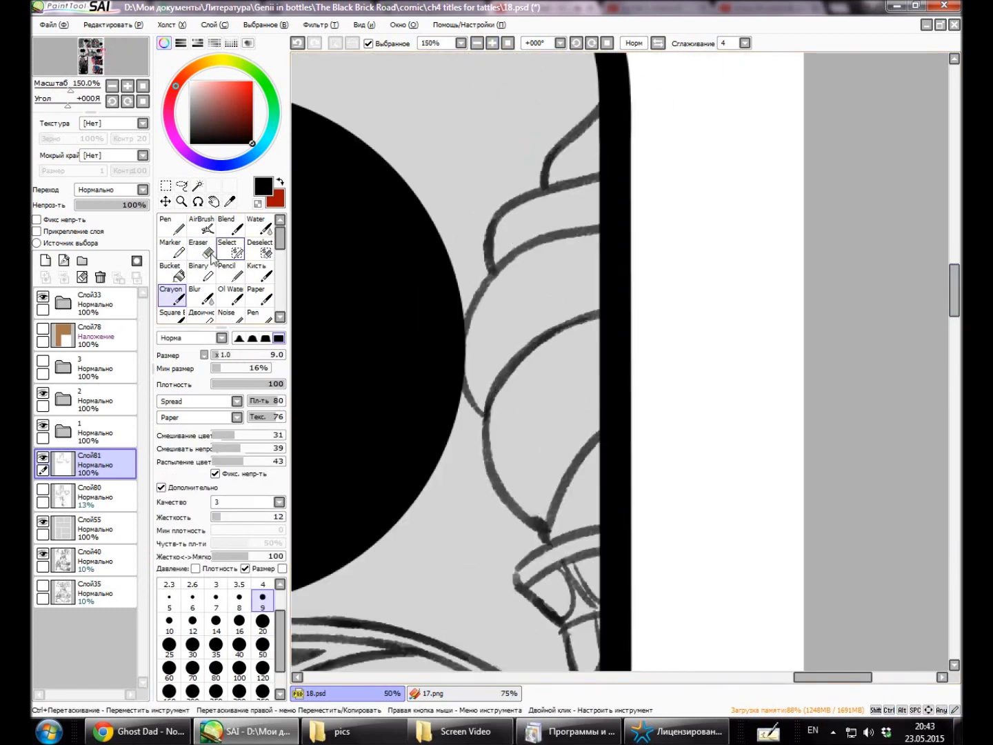
Erase and redraw the upper swirl bands of the second ice cream at the panel border.
key(e)
scroll(531, 511, down, 2)
scroll(531, 511, up, 1)
drag(604, 238, 558, 272)
key(c)
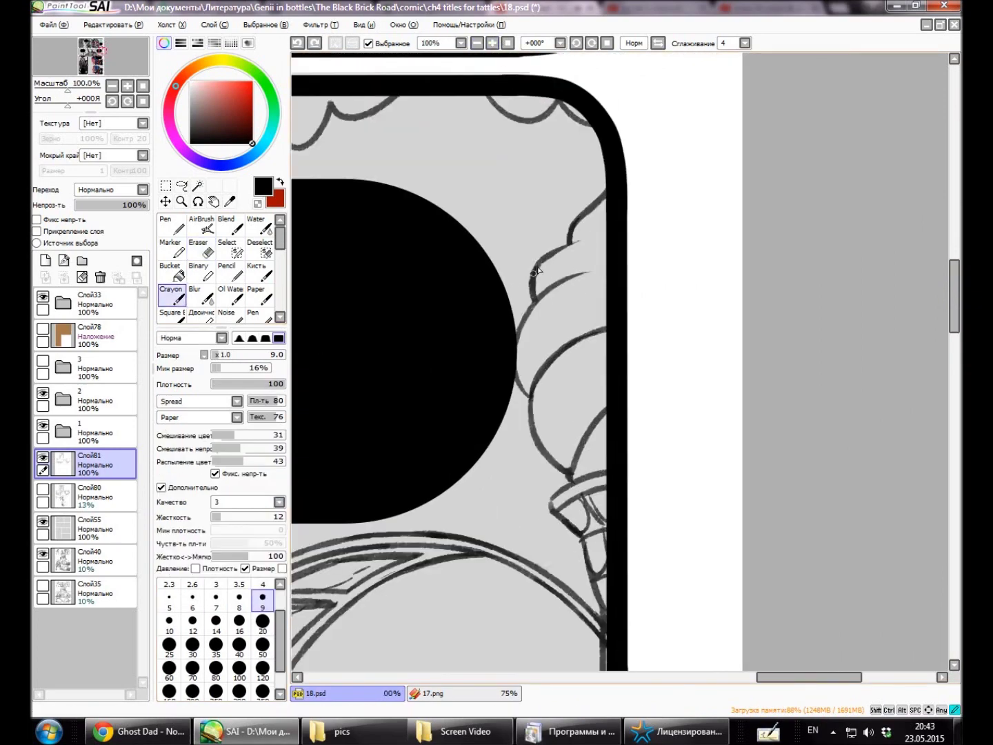
drag(606, 234, 531, 279)
drag(605, 263, 556, 310)
drag(598, 257, 587, 211)
Erase the linework at the wall corner and redraw the ceiling joint with a rounded frosting drip over it.
scroll(524, 345, down, 3)
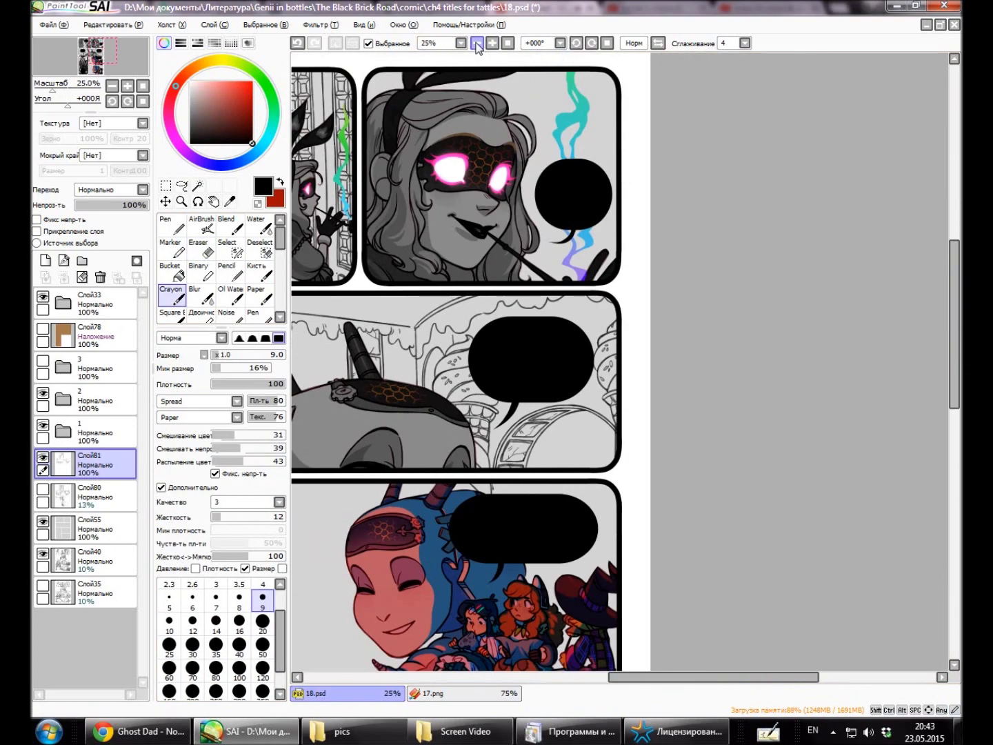
scroll(483, 359, up, 3)
key(e)
drag(427, 214, 402, 308)
drag(400, 257, 400, 355)
key(c)
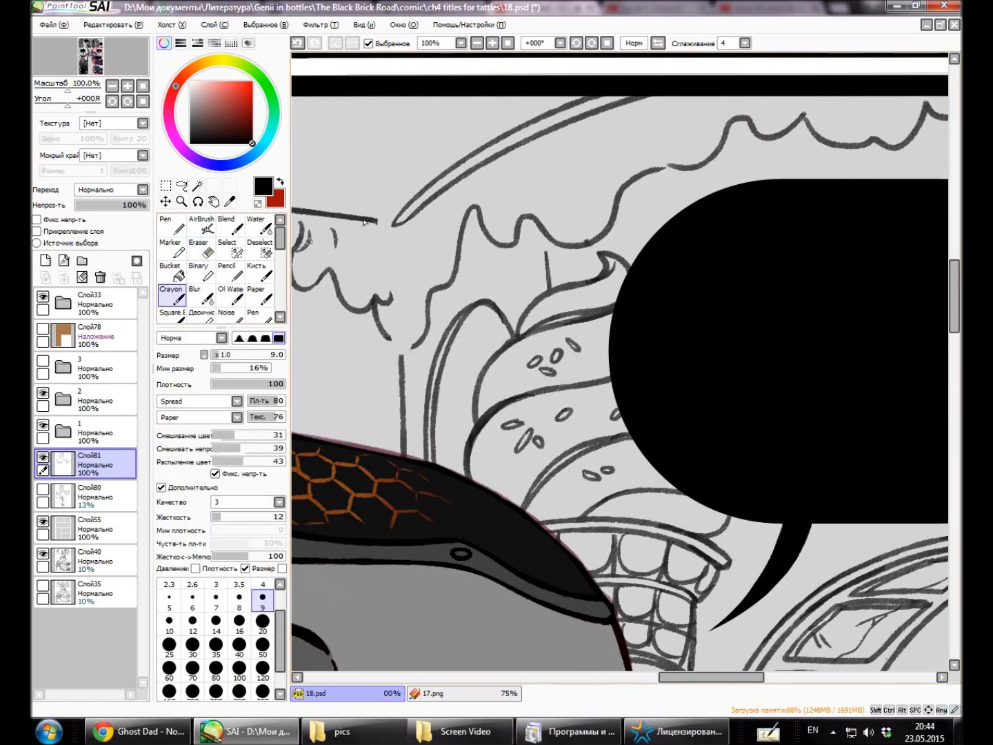
drag(654, 170, 633, 167)
Reshape the top of the arch behind the ice cream and add inner accent strokes to the frosting drips.
key(e)
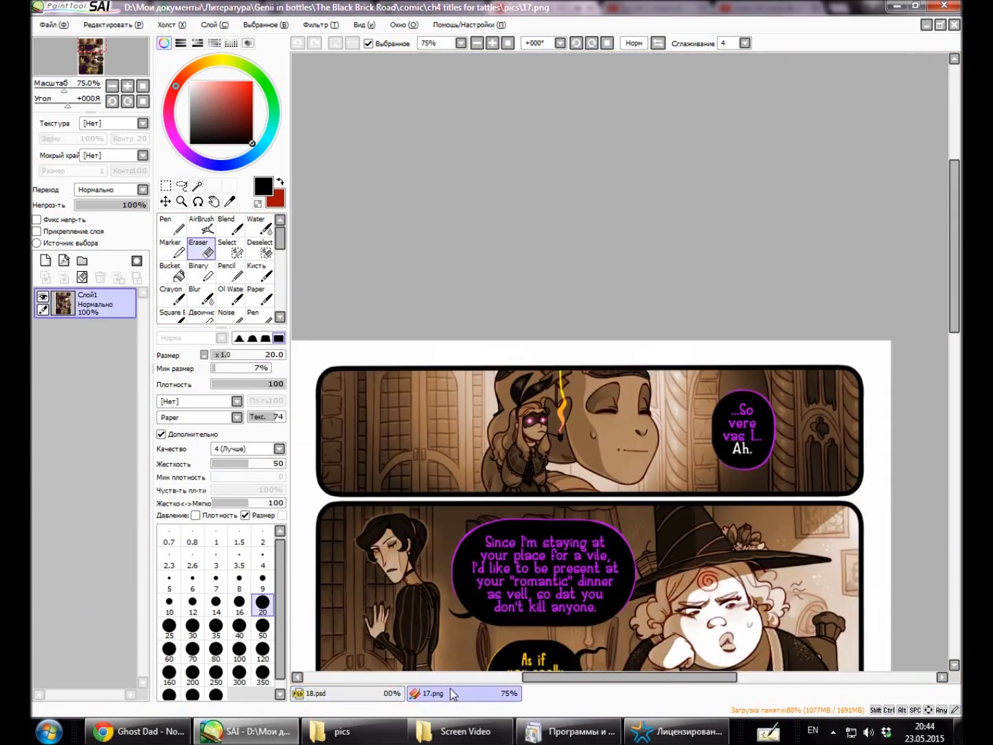
drag(501, 298, 482, 305)
key(c)
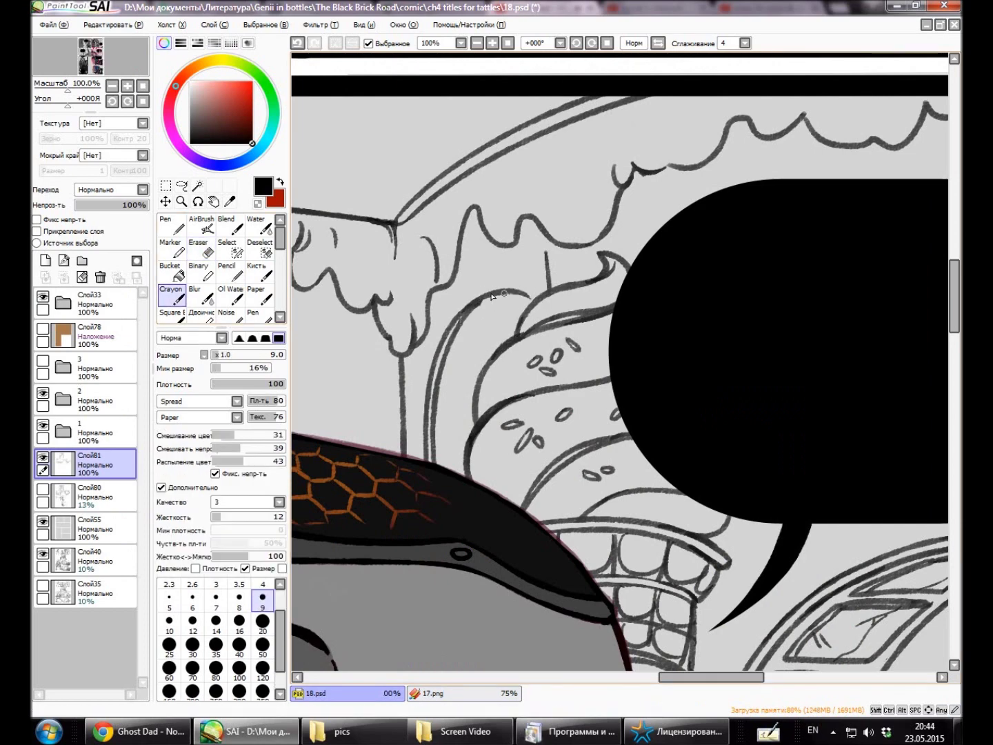
scroll(538, 192, down, 2)
scroll(759, 172, up, 1)
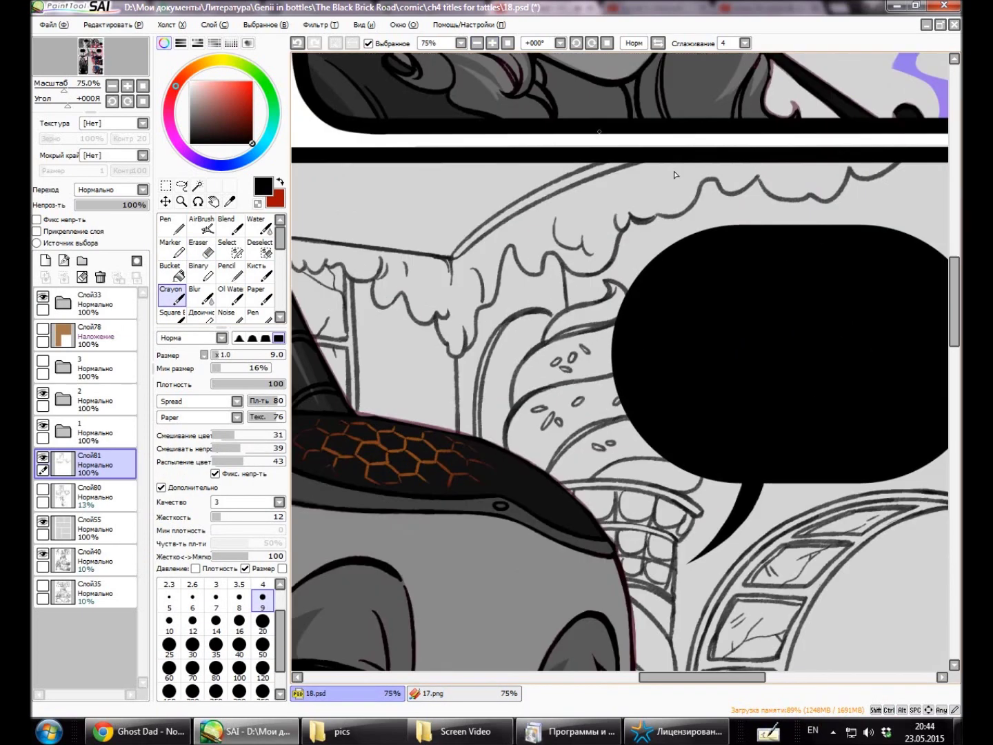
scroll(483, 311, up, 1)
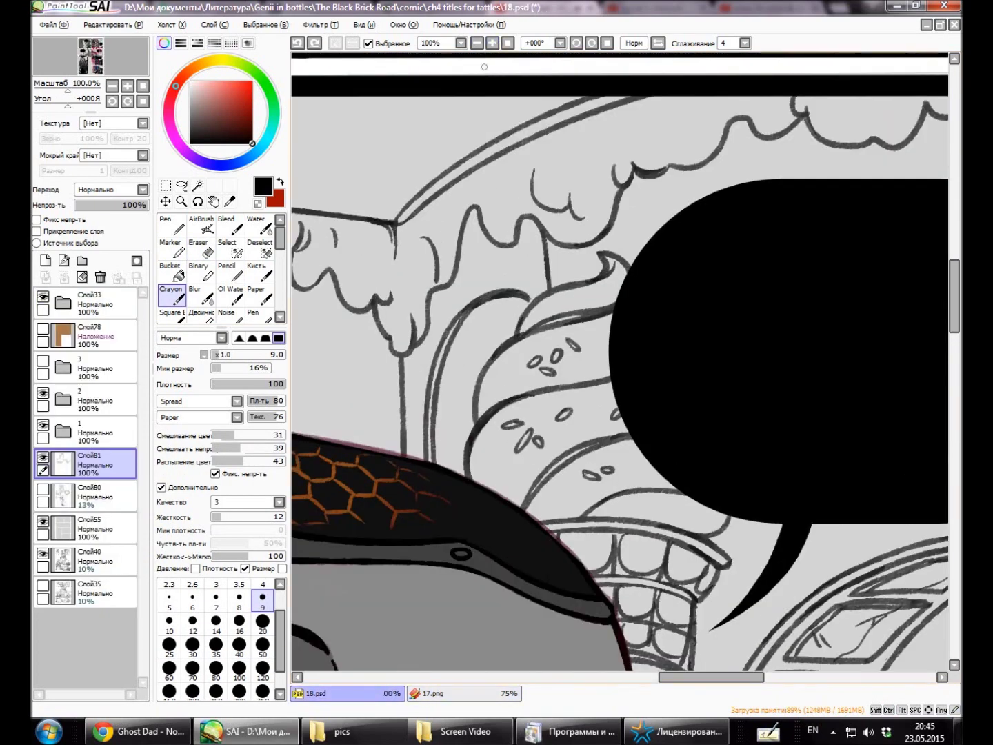
Draw curly cream shapes inside the arch beside the first ice cream.
key(e)
key(c)
drag(448, 325, 429, 459)
mouse_move(487, 313)
mouse_down()
mouse_move(459, 381)
mouse_move(476, 349)
mouse_up()
drag(475, 394, 461, 467)
scroll(475, 404, down, 3)
scroll(448, 488, up, 3)
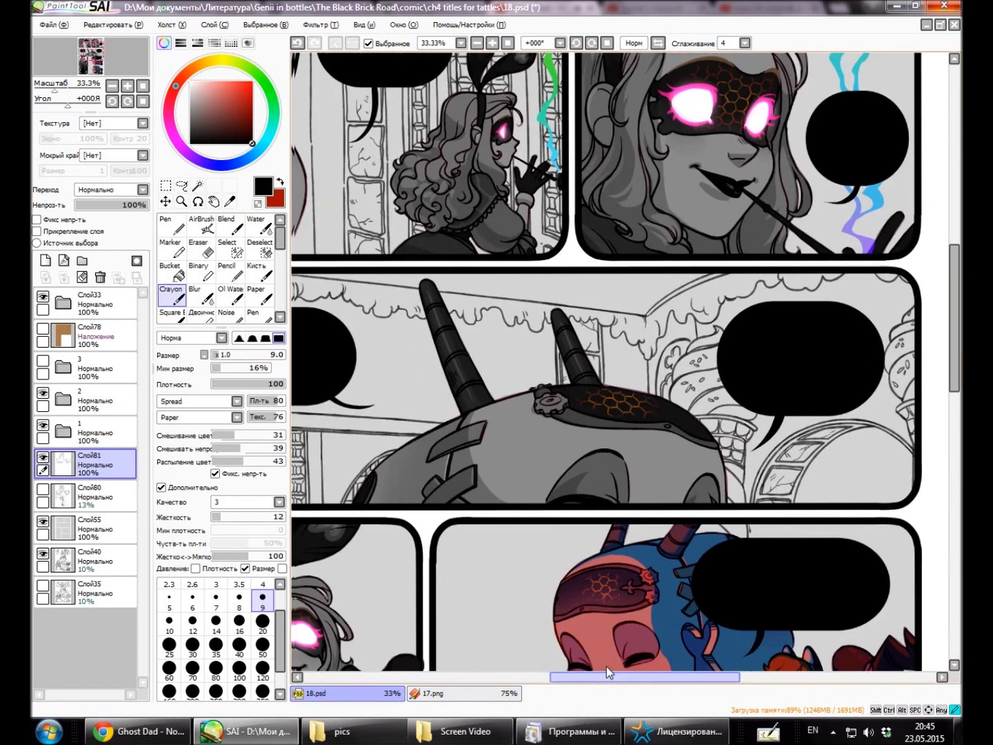
Draw a scalloped ornament on the mantel between the speech bubble and the horn, with a strawberry at its centre.
mouse_move(447, 436)
mouse_down()
mouse_move(552, 385)
mouse_move(623, 400)
mouse_up()
scroll(623, 407, down, 3)
scroll(661, 478, up, 4)
click(661, 478)
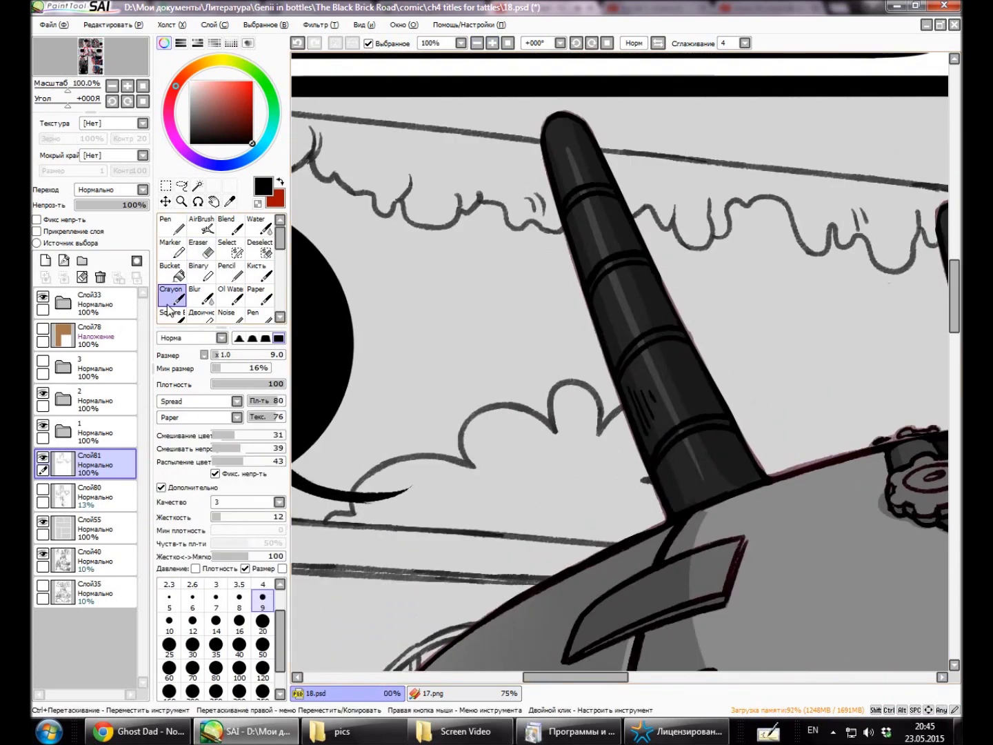
drag(580, 473, 605, 486)
mouse_move(552, 474)
mouse_down()
mouse_move(583, 472)
mouse_move(604, 496)
mouse_move(571, 518)
mouse_up()
Draw petal-shaped loops inside the ornament's scallops around the strawberry.
drag(531, 469, 503, 434)
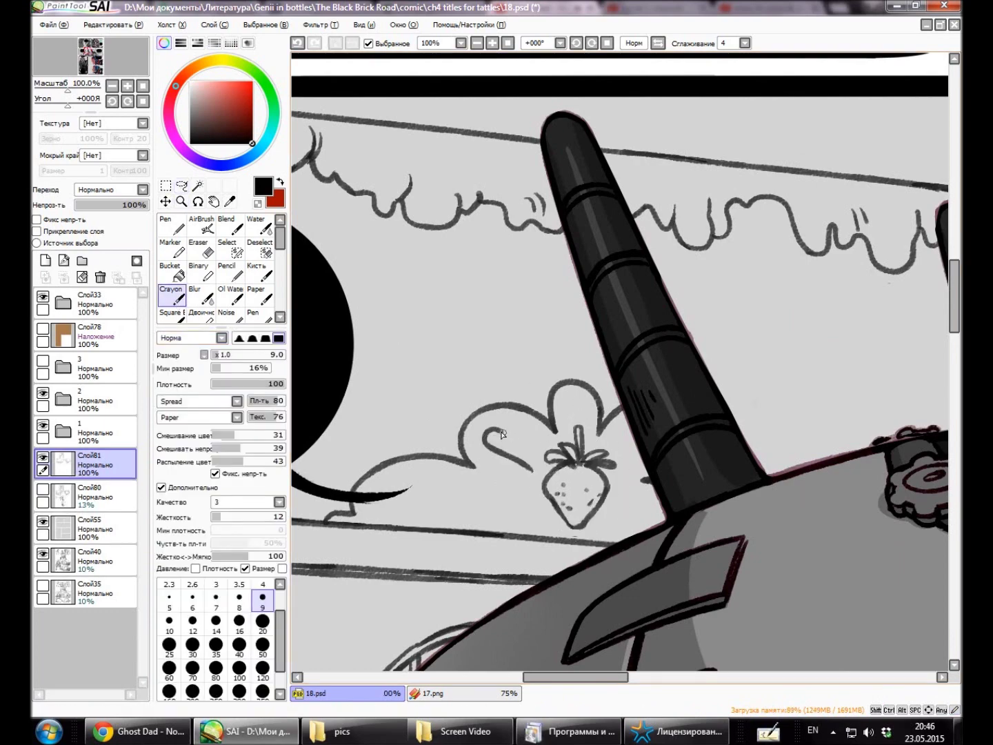
key(Delete)
drag(572, 397, 574, 398)
key(Home)
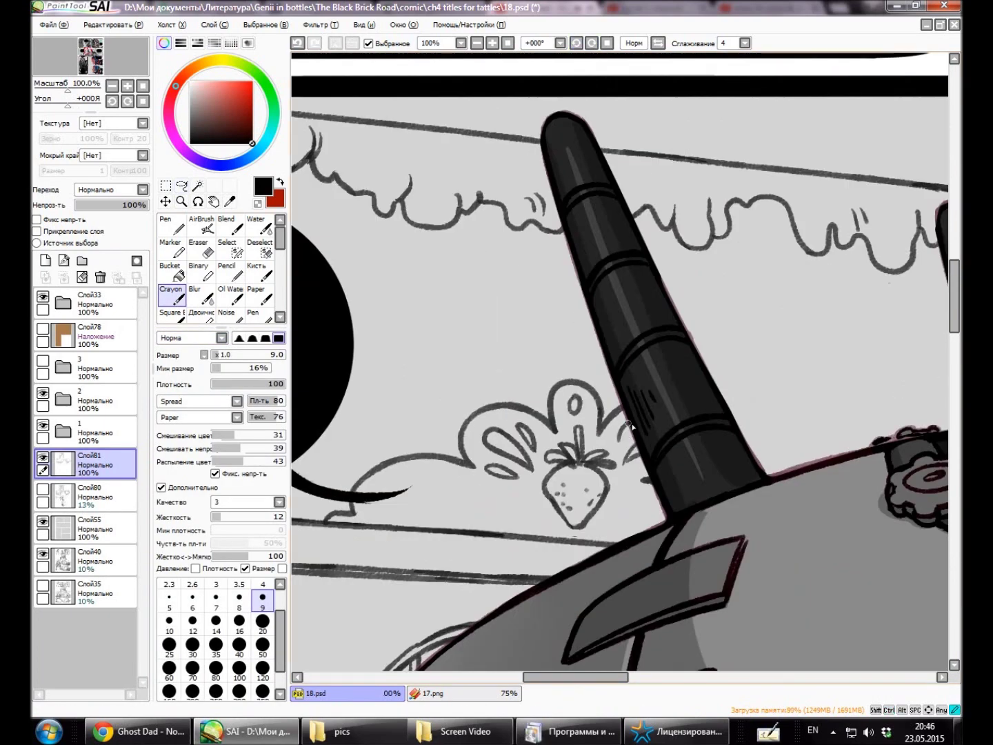
Add a diamond, pointed leaf shapes and small circles to the ornament's side, and double its scalloped outline.
drag(444, 506, 413, 483)
scroll(482, 476, down, 5)
scroll(501, 466, up, 4)
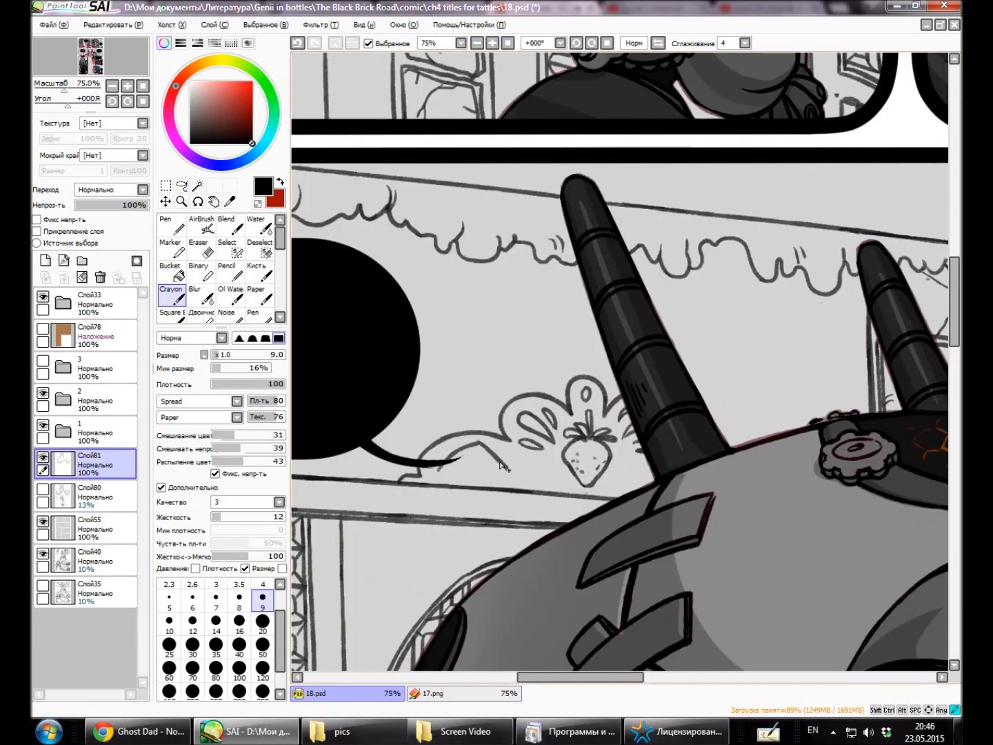
scroll(500, 480, up, 1)
scroll(414, 487, down, 3)
mouse_move(373, 512)
mouse_down()
mouse_move(417, 483)
mouse_move(448, 482)
mouse_move(428, 228)
mouse_up()
scroll(414, 487, up, 3)
drag(386, 177, 422, 231)
key(ctrl+z)
drag(390, 182, 442, 235)
key(Home)
scroll(554, 412, down, 4)
scroll(554, 413, up, 4)
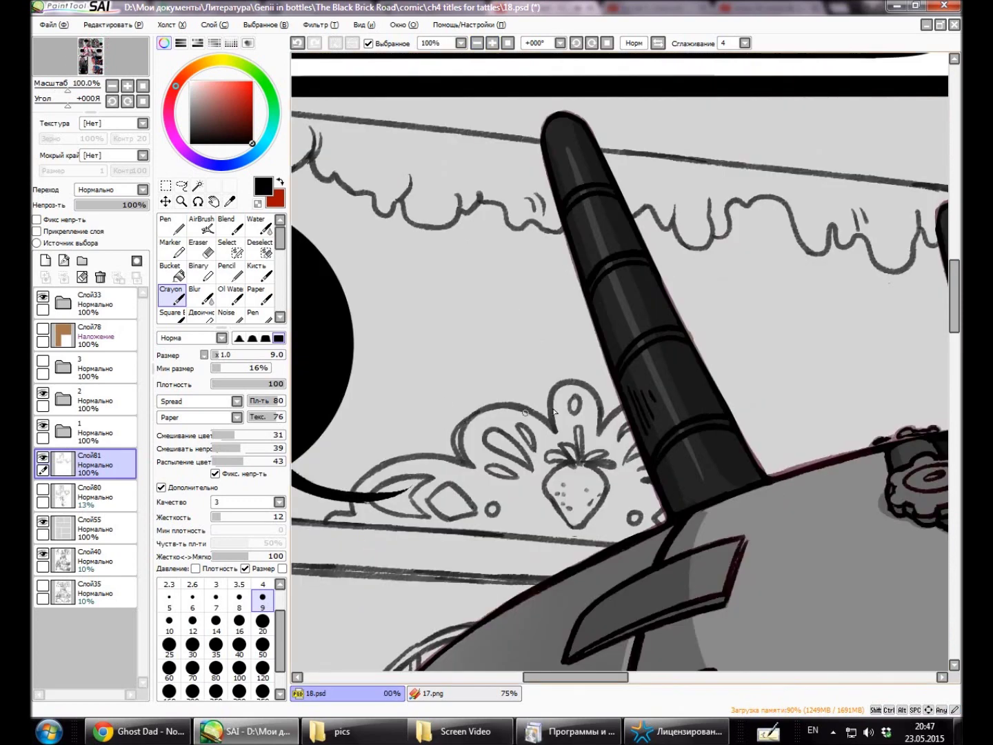
Draw an arc beneath the strawberry, undo the uneven version, and redraw it with a small diamond under it.
drag(583, 678, 551, 678)
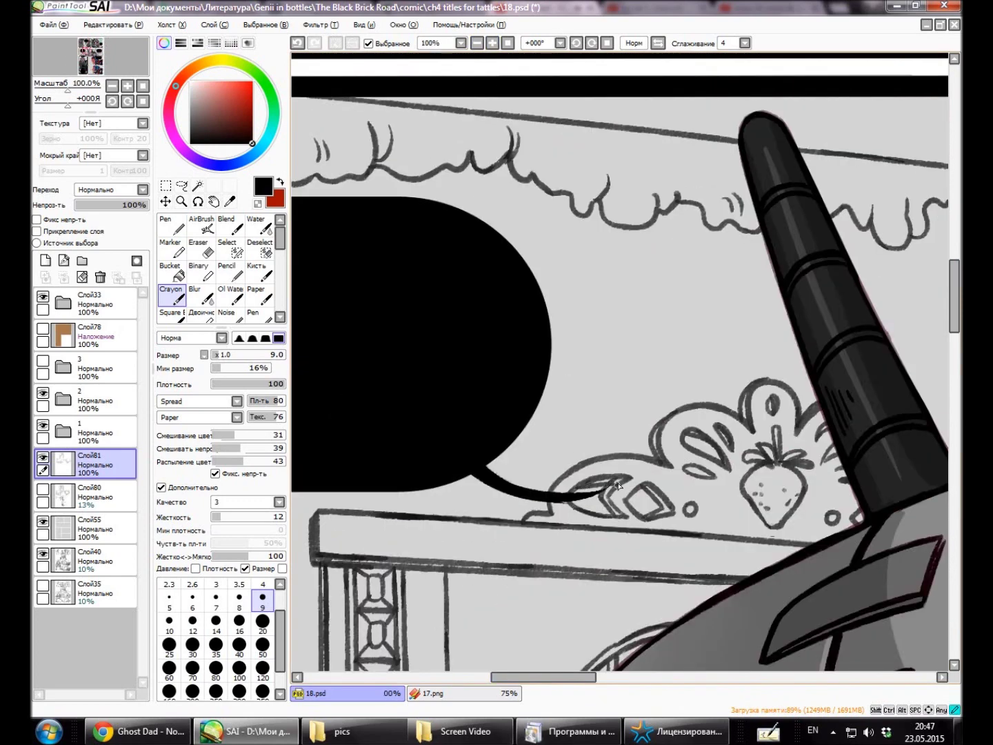
scroll(565, 480, right, 2)
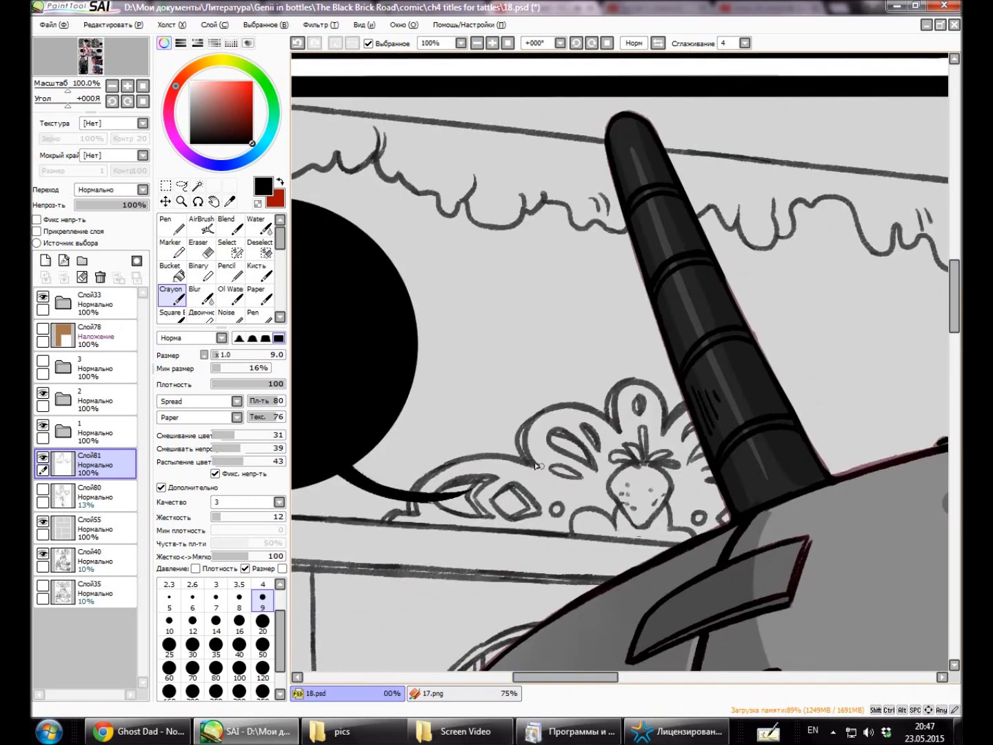
click(477, 42)
click(493, 43)
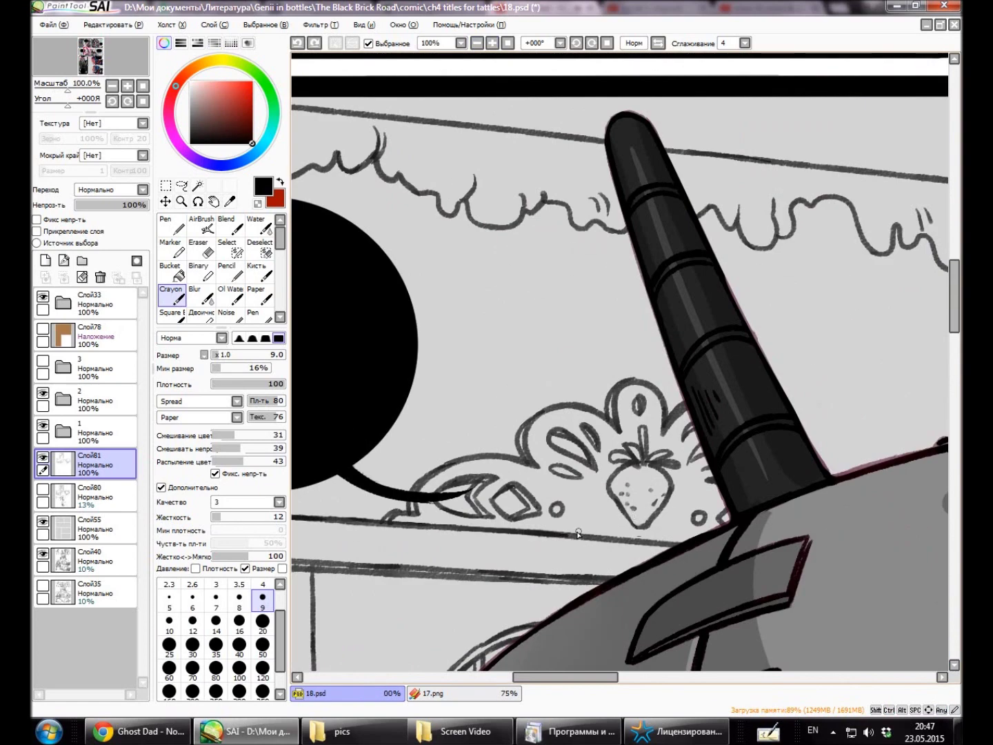
key(ctrl+z)
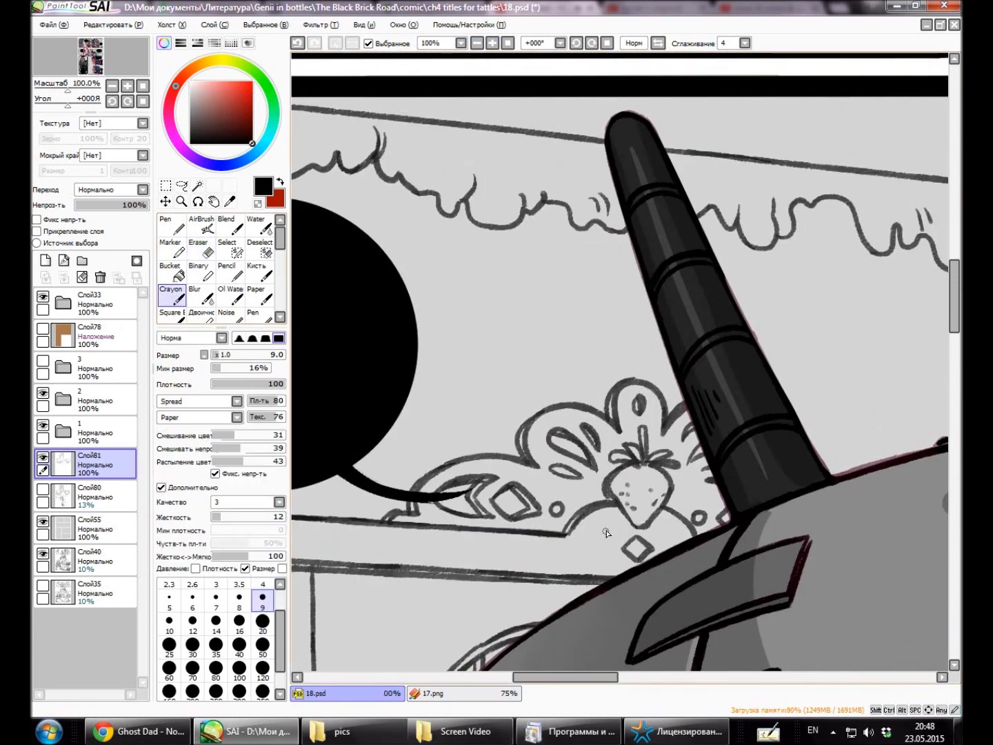
drag(656, 534, 701, 143)
Draw a second line parallel to the ceiling's edge up to the wall corner on the rotated canvas.
mouse_move(730, 456)
mouse_down()
mouse_move(654, 310)
mouse_move(577, 46)
mouse_up()
key(e)
click(577, 46)
key(c)
Draw flat oval spots scattered across the ceiling above the frosting drips.
mouse_move(681, 297)
mouse_down()
mouse_move(609, 300)
mouse_move(676, 290)
mouse_up()
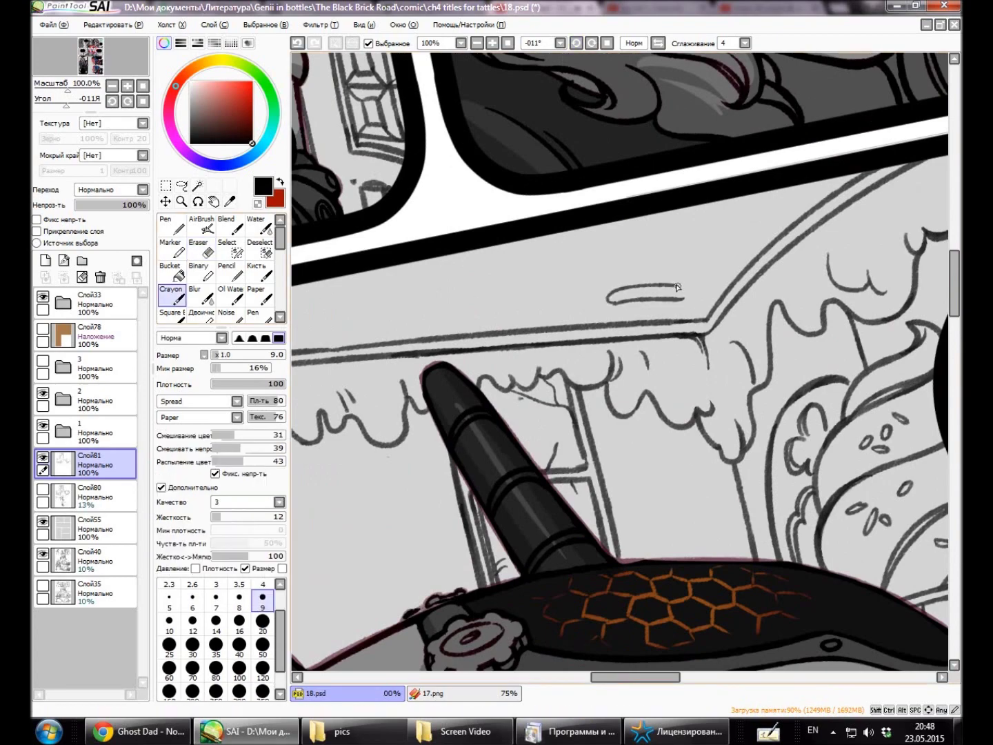
drag(593, 282, 621, 275)
drag(759, 207, 752, 220)
key(ctrl)
scroll(633, 640, down, 1)
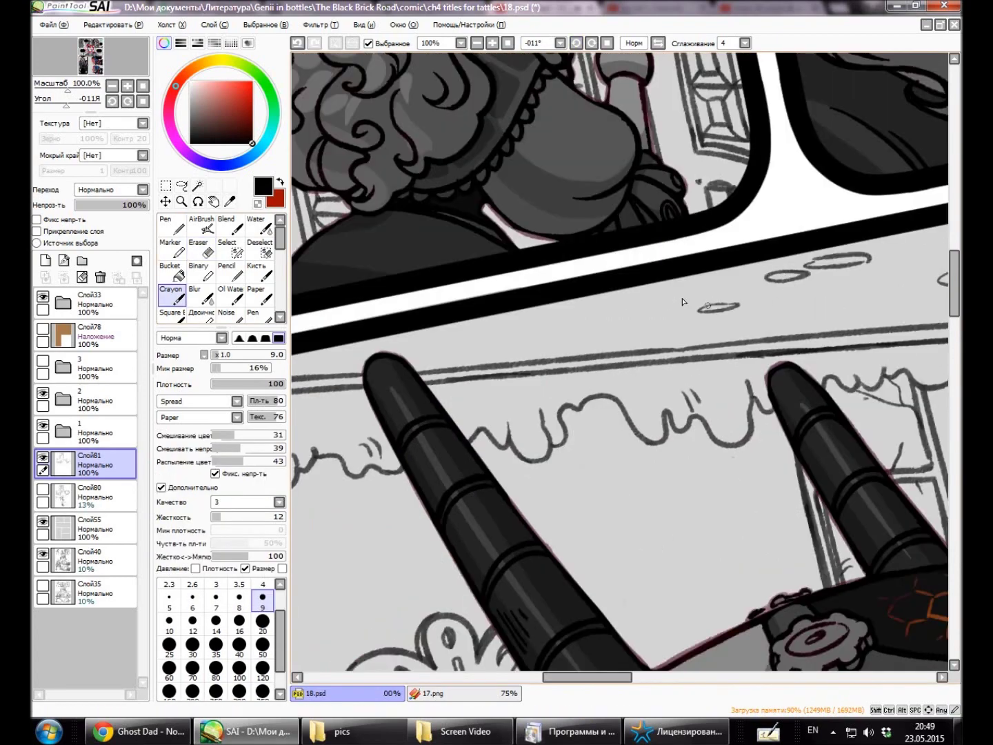
scroll(593, 328, down, 4)
click(607, 42)
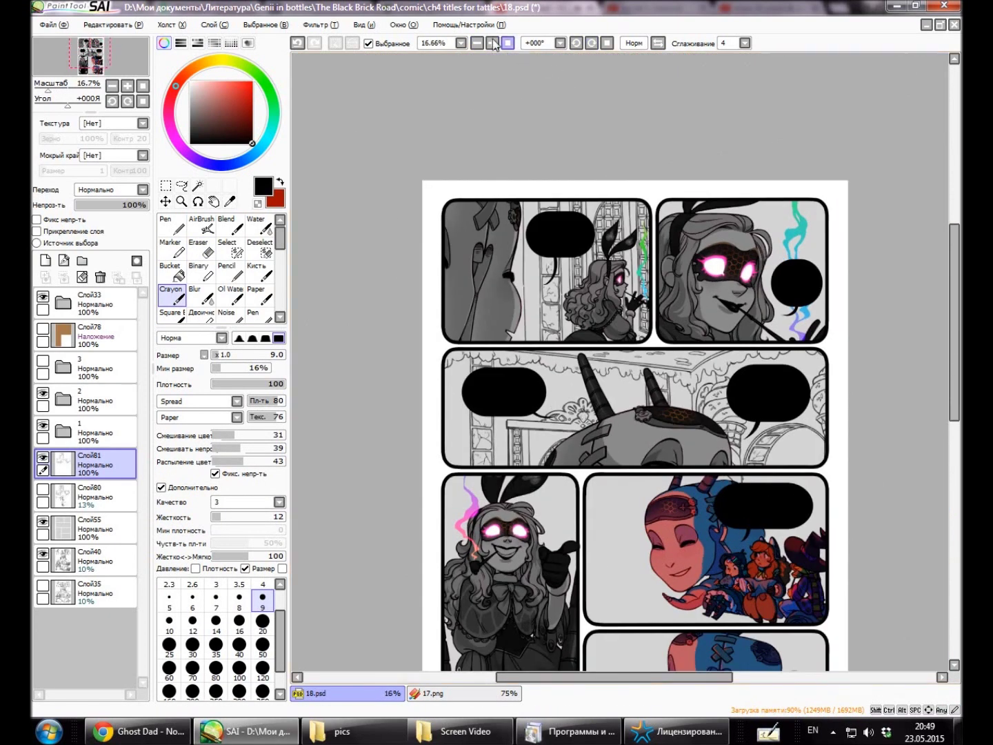
scroll(759, 398, up, 4)
scroll(757, 398, down, 4)
scroll(593, 303, up, 6)
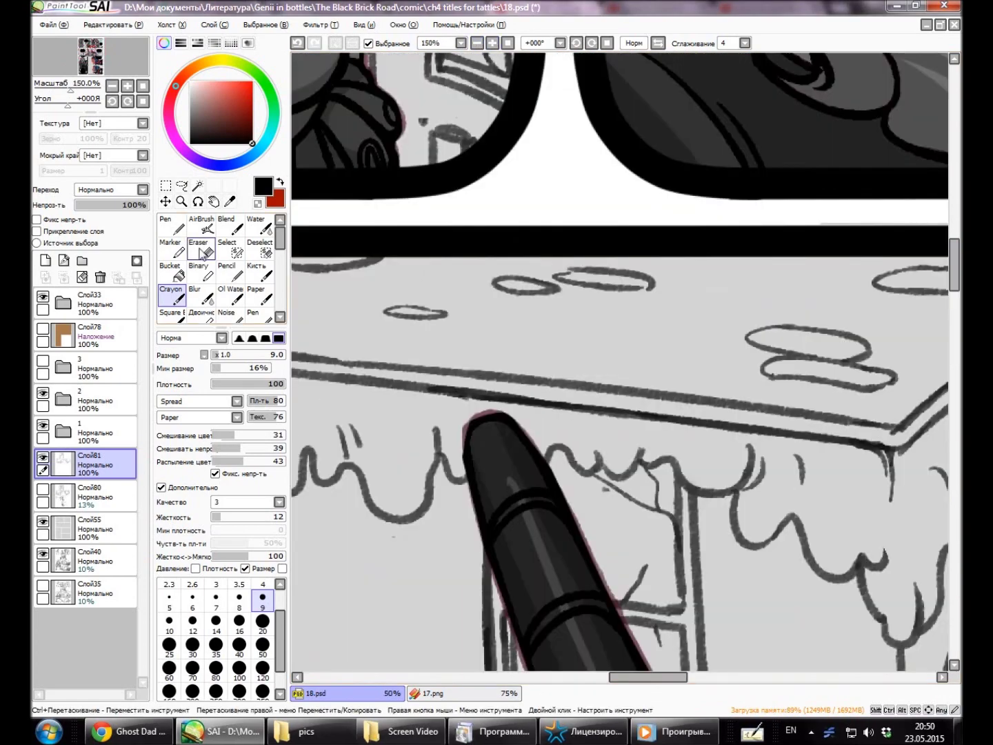
mouse_move(659, 283)
mouse_down()
mouse_move(515, 289)
mouse_move(641, 298)
mouse_move(660, 284)
mouse_up()
Show the rough sketch layer Слой80 as a guide for the panel with the pipe-smoking character.
scroll(593, 304, down, 2)
scroll(593, 303, up, 2)
scroll(593, 414, down, 5)
scroll(591, 525, up, 1)
scroll(525, 413, down, 2)
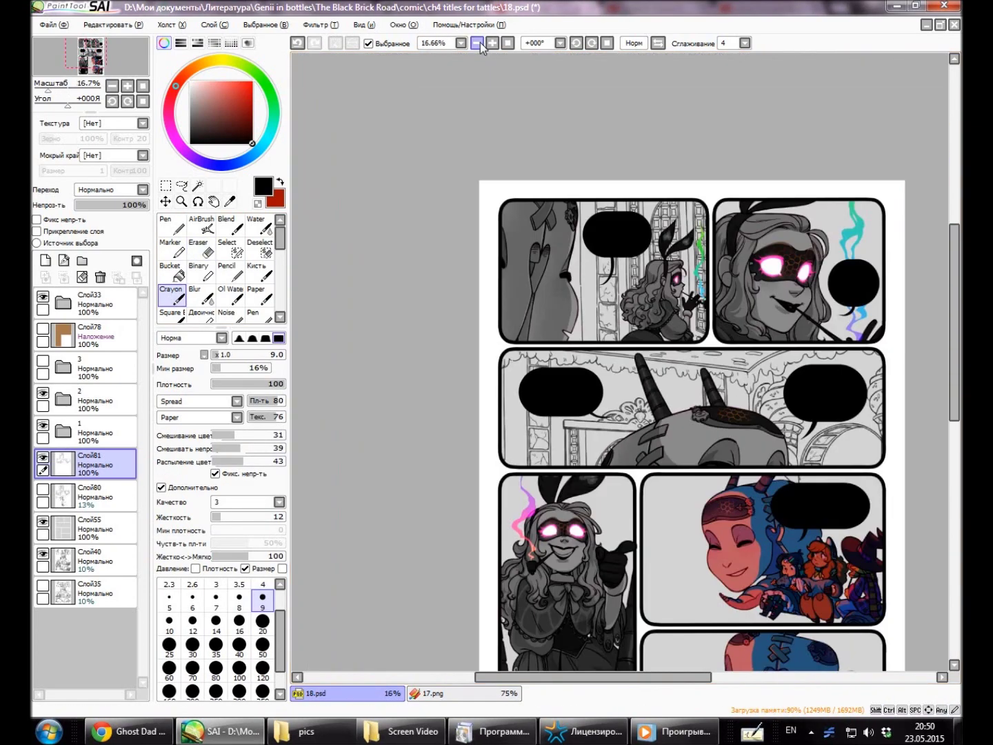
drag(413, 369, 413, 169)
click(43, 488)
scroll(606, 441, up, 3)
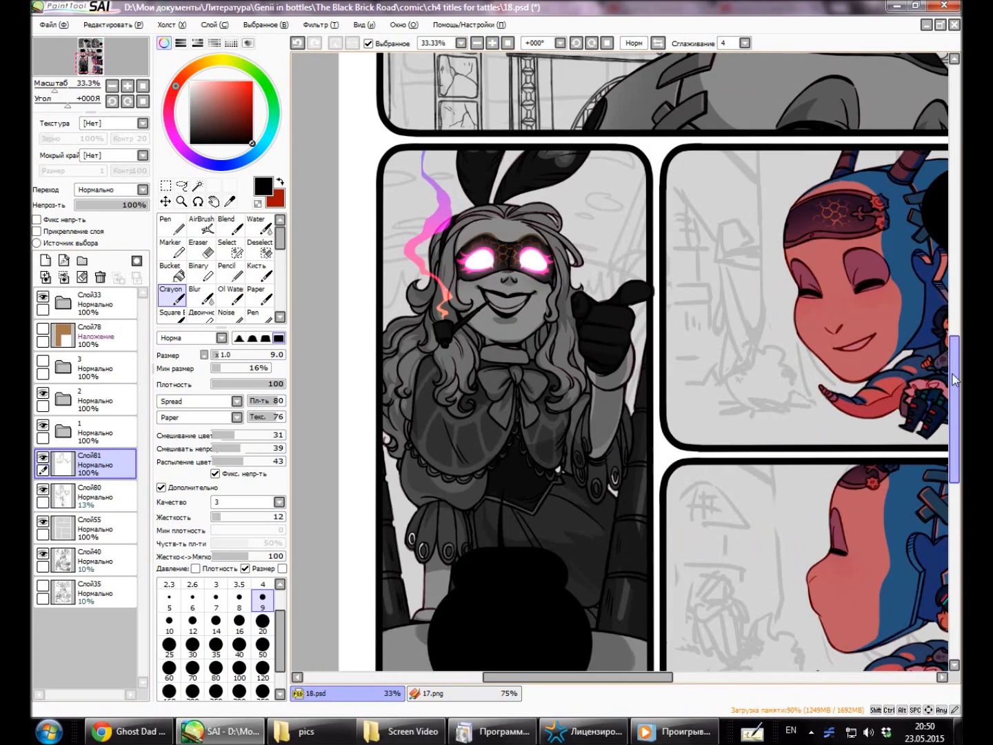
Draw the curved ceiling edge, frosting drips and flat oval spots behind the pipe-smoking character.
scroll(607, 441, down, 4)
scroll(607, 463, up, 3)
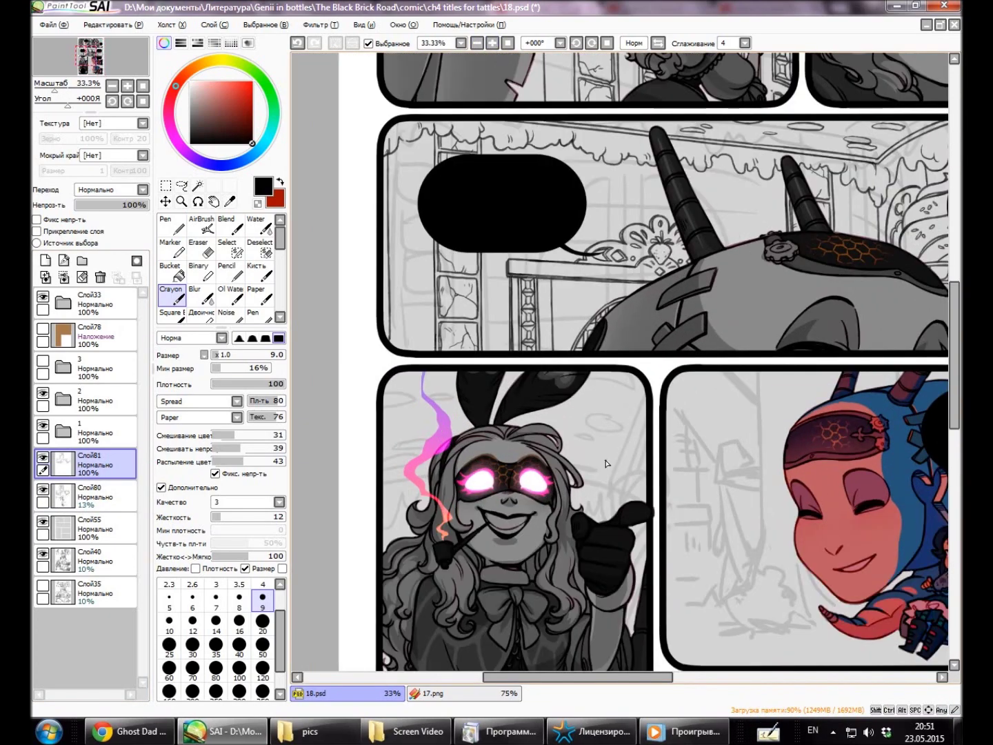
click(576, 43)
click(607, 44)
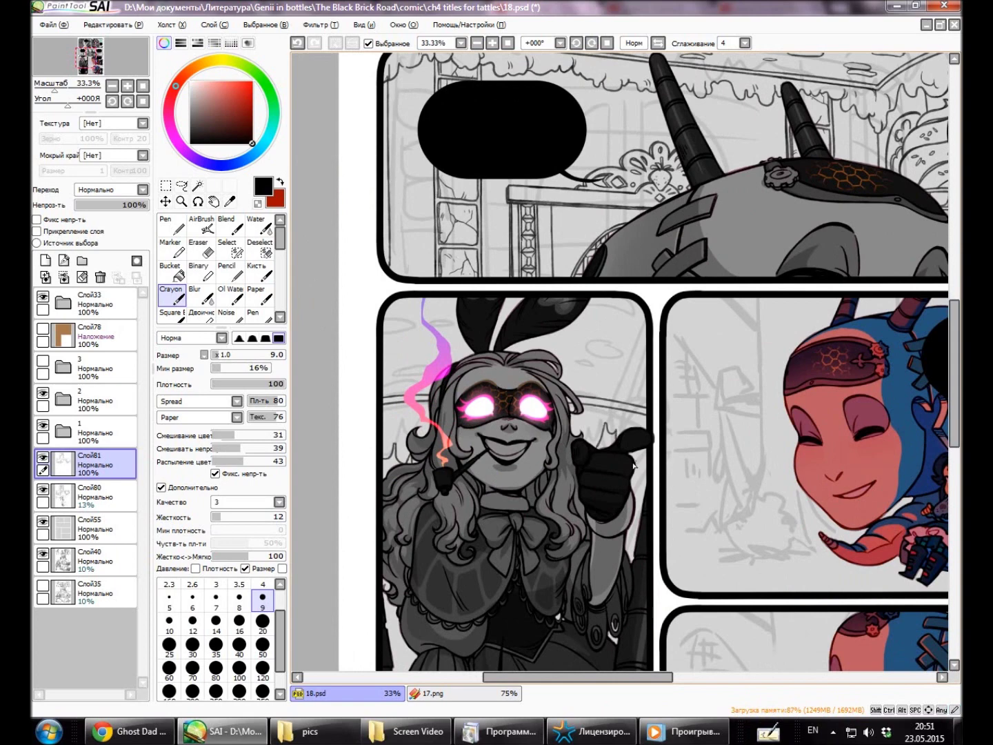
scroll(634, 467, down, 2)
scroll(422, 468, up, 3)
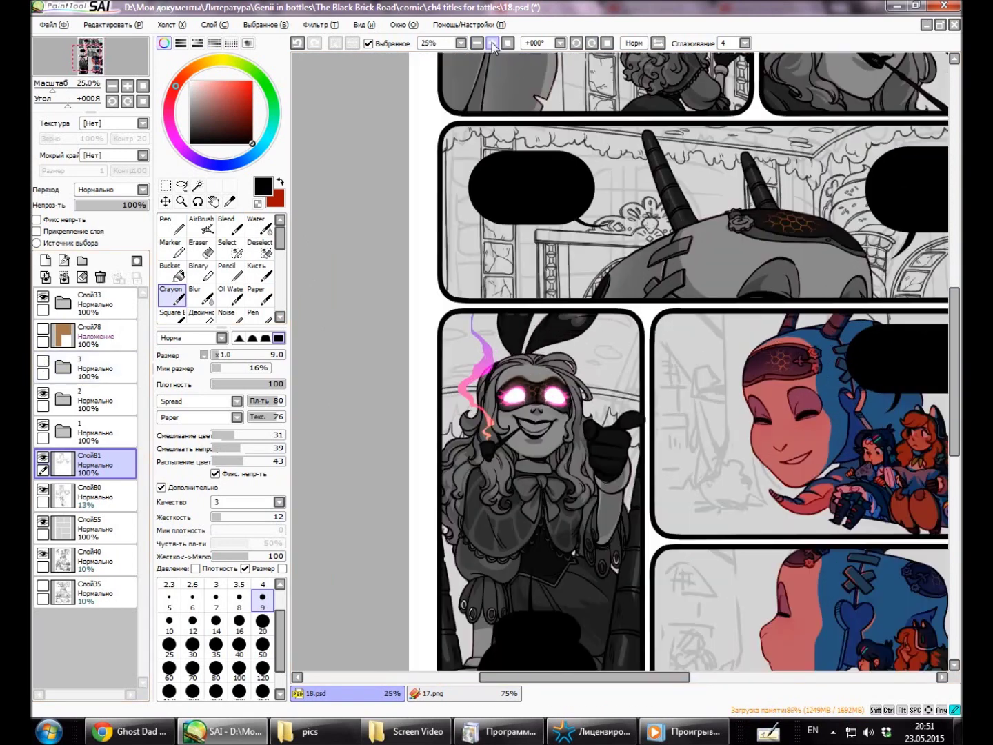
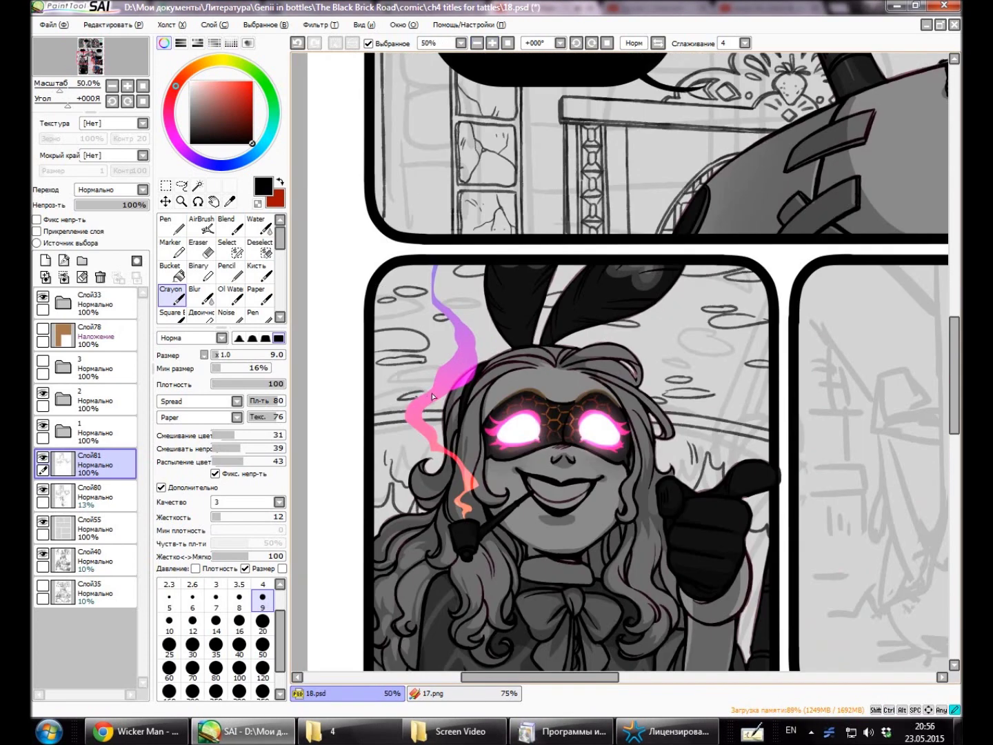
scroll(398, 403, down, 3)
scroll(493, 456, up, 2)
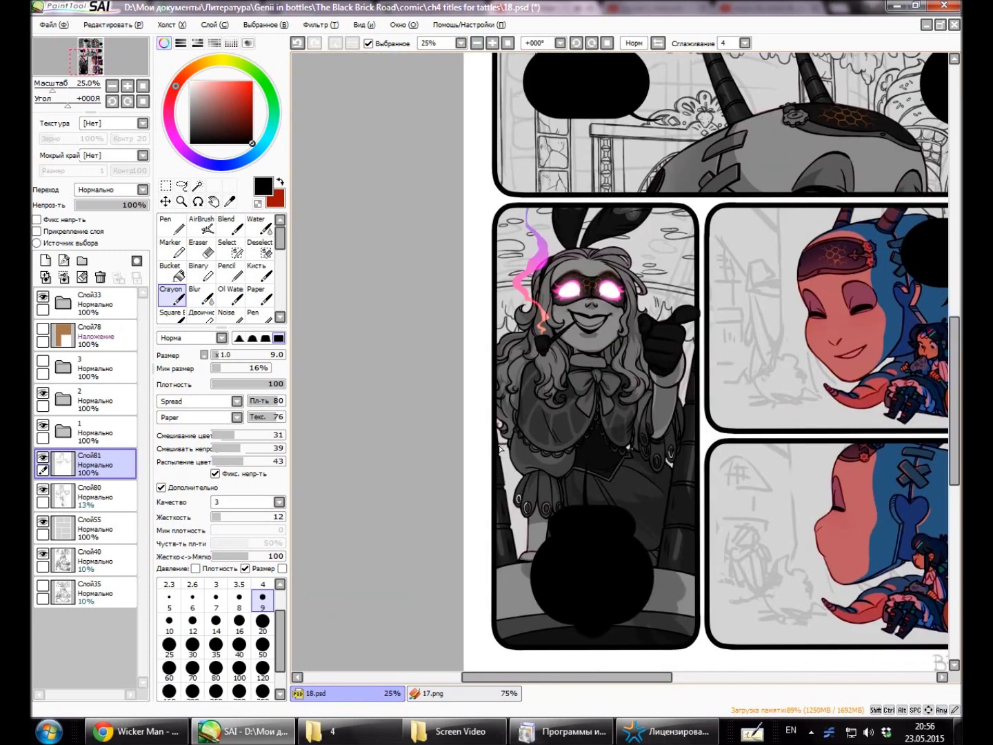
Finish the background wall curve and drips around the pipe-smoking character.
scroll(493, 498, up, 1)
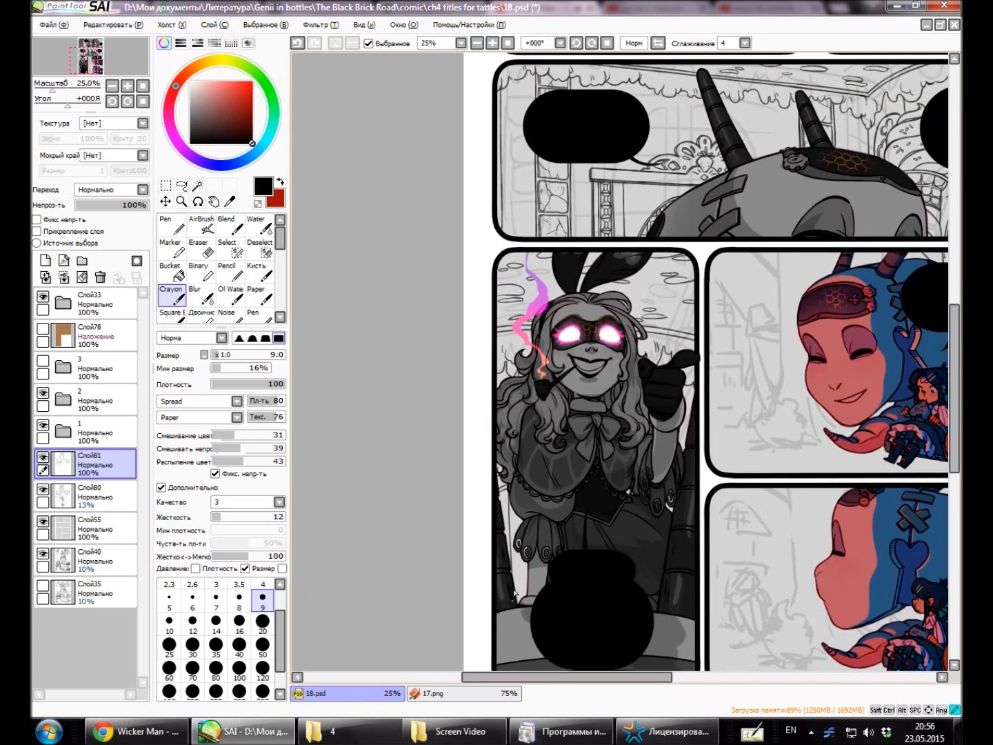
scroll(509, 496, up, 1)
scroll(509, 495, down, 3)
key(l)
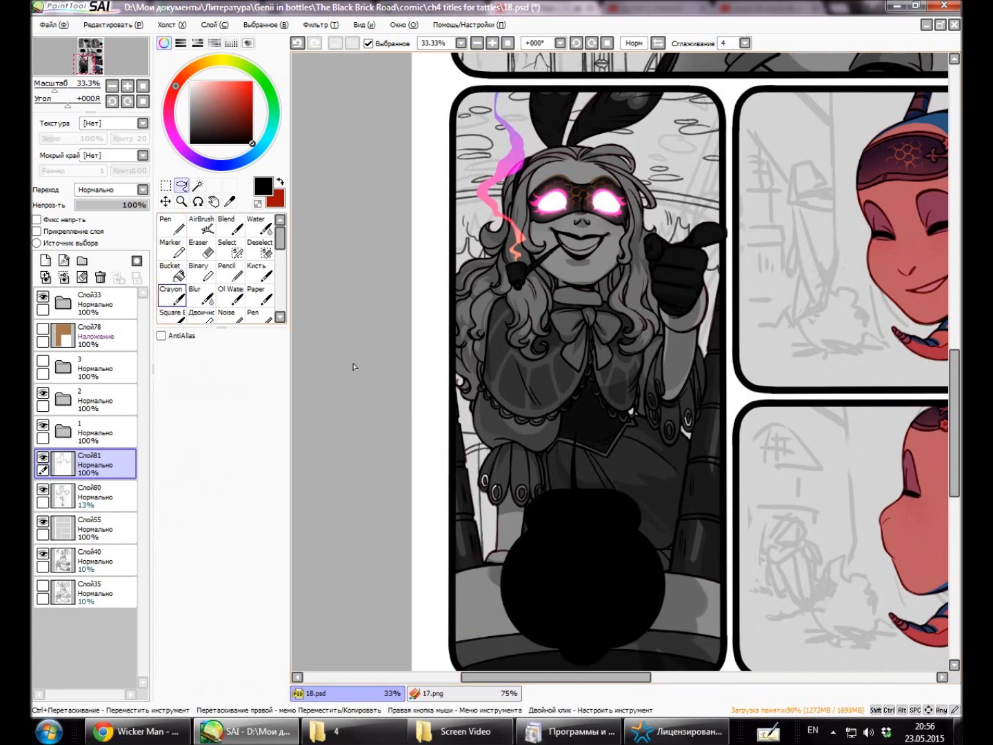
click(175, 301)
scroll(482, 503, down, 1)
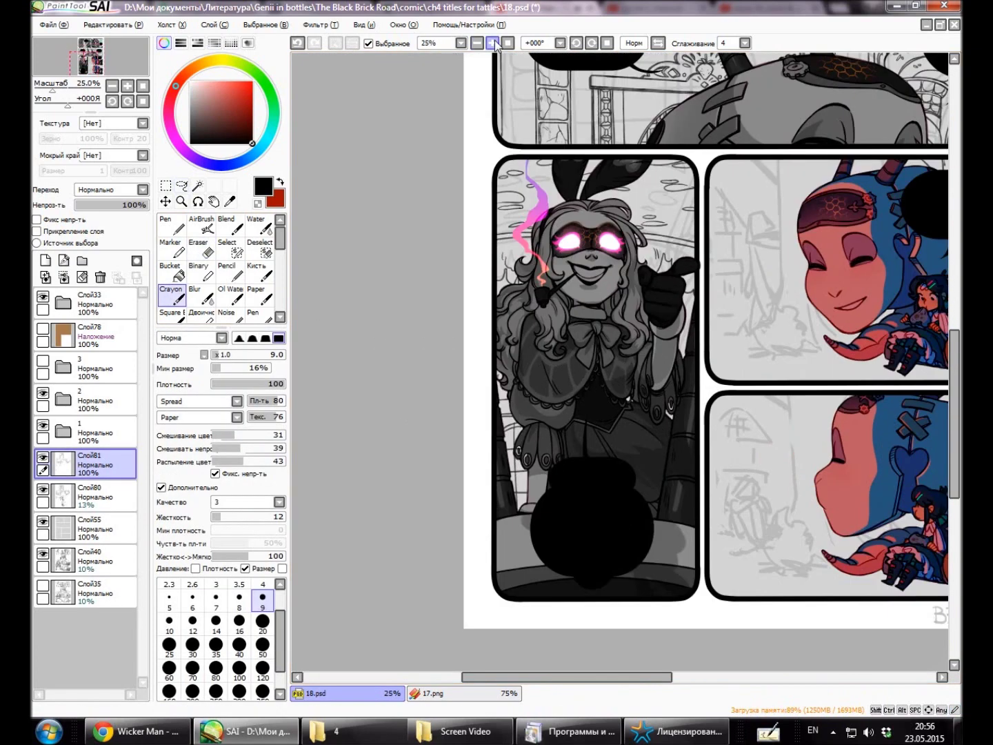
scroll(428, 487, up, 2)
key(e)
scroll(450, 442, down, 3)
drag(956, 296, 958, 339)
scroll(917, 344, up, 3)
key(e)
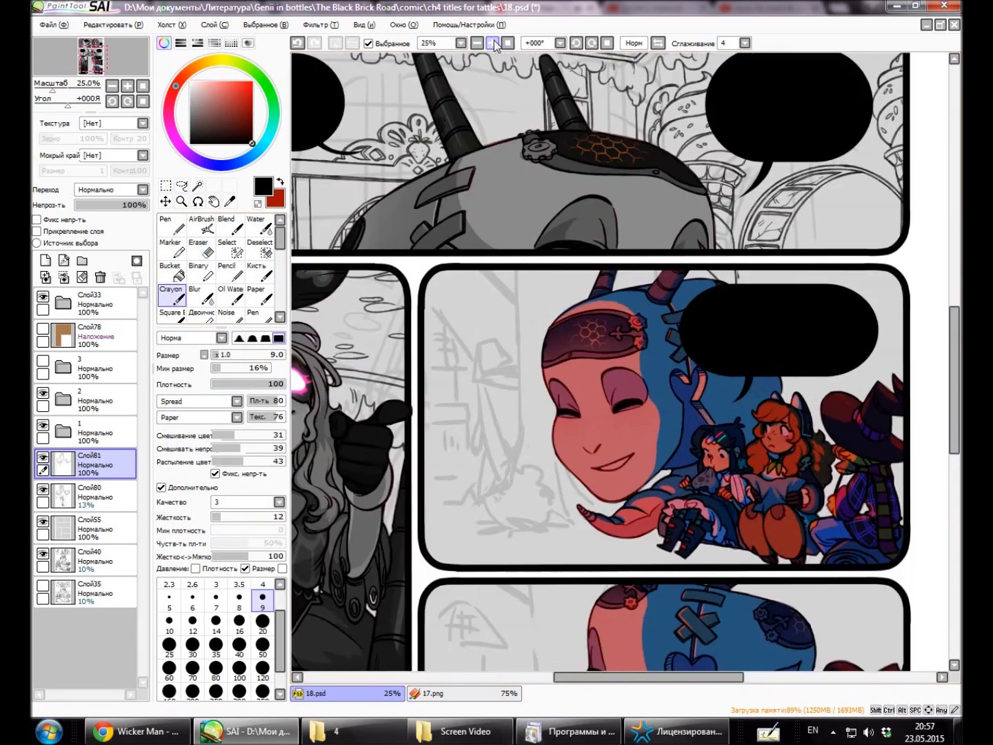
Draw the tree trunk with its branches and spreading roots beside the blue-and-red face in the adjoining panel.
mouse_move(407, 226)
mouse_down()
mouse_move(480, 279)
mouse_move(467, 451)
mouse_move(454, 524)
mouse_up()
click(492, 44)
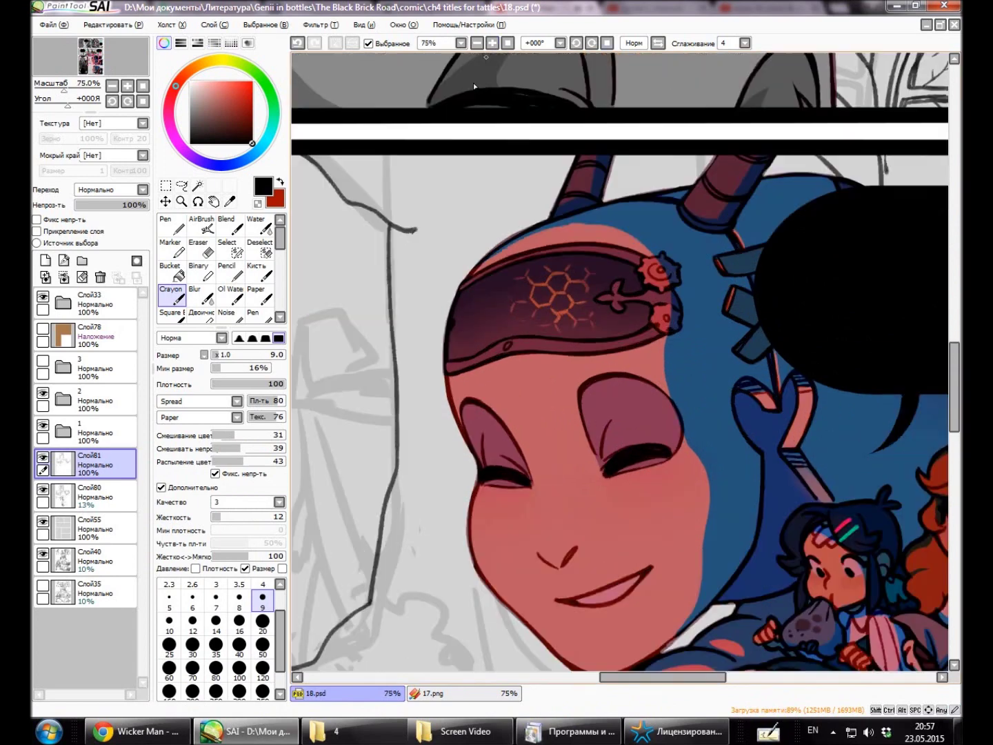
drag(471, 200, 411, 230)
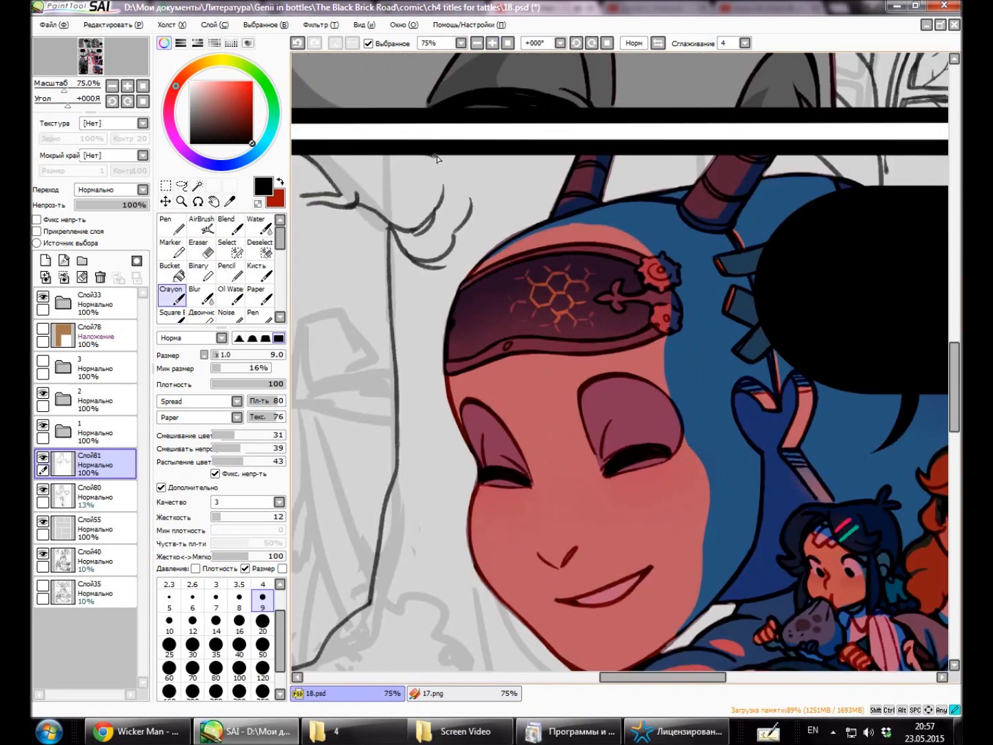
click(476, 43)
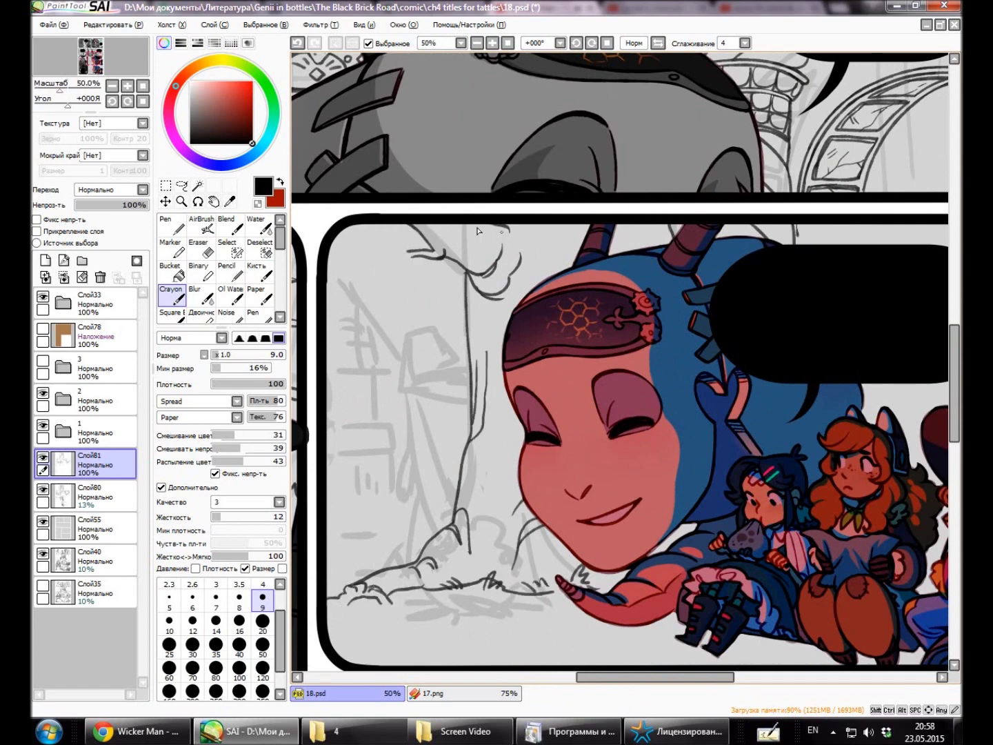
Draw a pile of logs on the ground in front of the tree roots.
scroll(444, 501, down, 1)
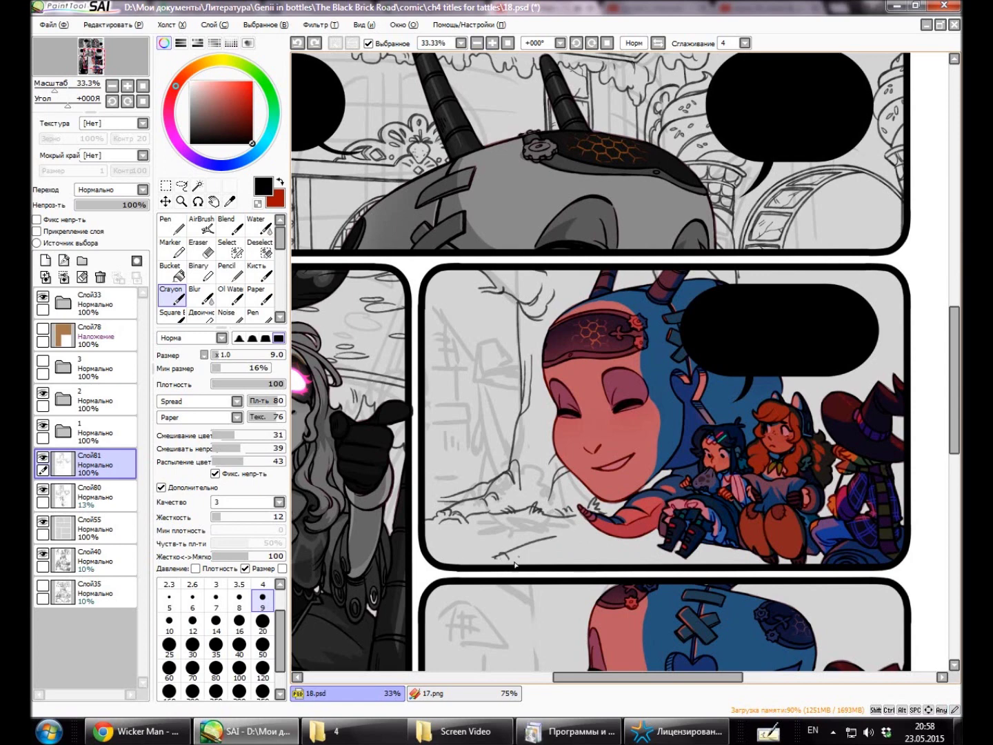
key(l)
mouse_move(528, 545)
mouse_down()
mouse_move(572, 262)
mouse_move(531, 538)
mouse_up()
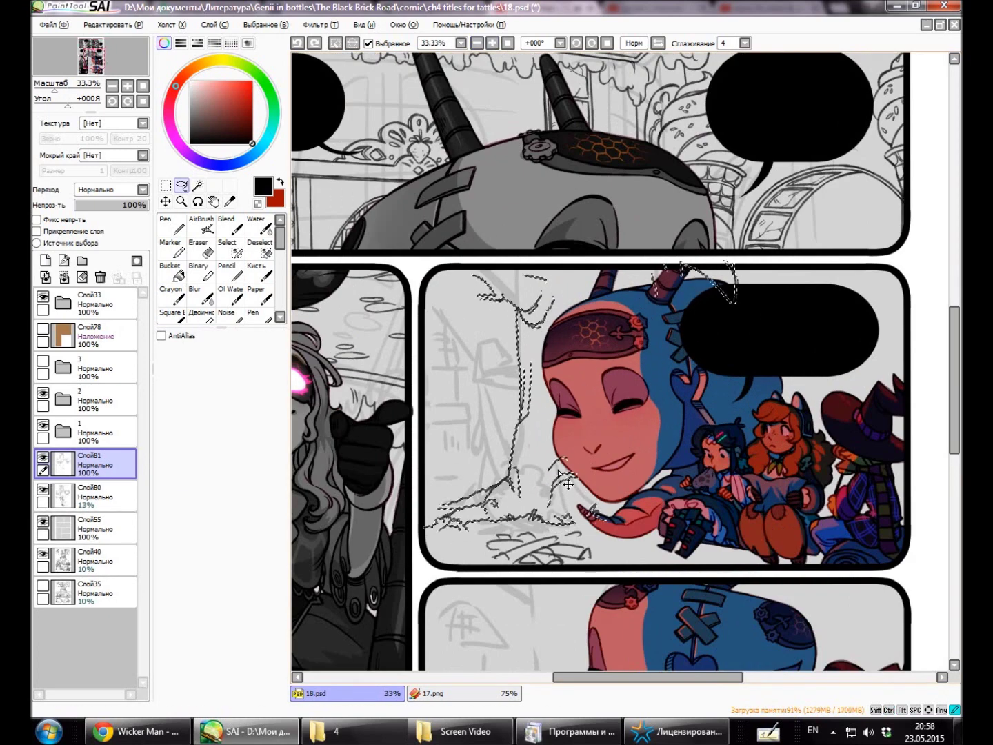
key(ctrl+d)
key(c)
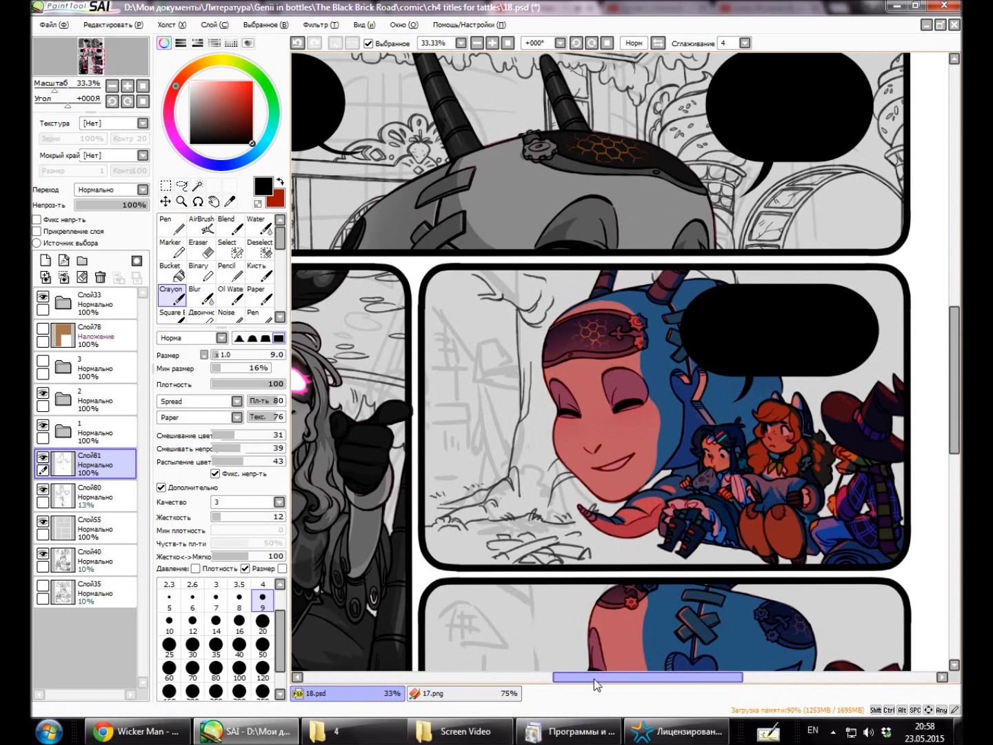
Draw a hooded, cloaked figure with folds and a hanging arm against the tree trunk.
drag(594, 679, 574, 679)
scroll(453, 358, up, 2)
drag(447, 416, 504, 607)
mouse_move(458, 416)
mouse_down()
mouse_move(495, 518)
mouse_move(532, 568)
mouse_up()
mouse_move(505, 587)
mouse_down()
mouse_move(550, 607)
mouse_move(550, 622)
mouse_up()
drag(468, 439, 536, 518)
mouse_move(446, 418)
mouse_down()
mouse_move(456, 592)
mouse_move(482, 621)
mouse_up()
key(ctrl+z)
drag(456, 570, 478, 577)
Lasso the cloaked figure and adjust its placement against the trunk with a free transform.
key(a)
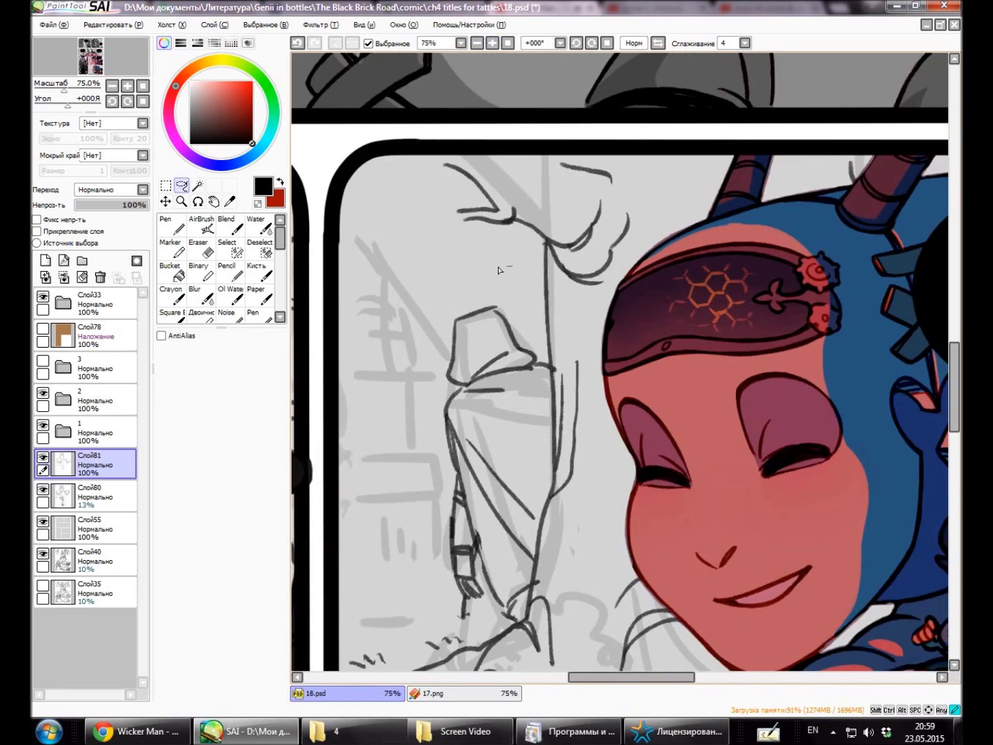
drag(505, 268, 537, 531)
key(ctrl+t)
drag(547, 304, 528, 325)
key(Return)
scroll(546, 514, down, 3)
scroll(546, 514, up, 2)
key(e)
key(c)
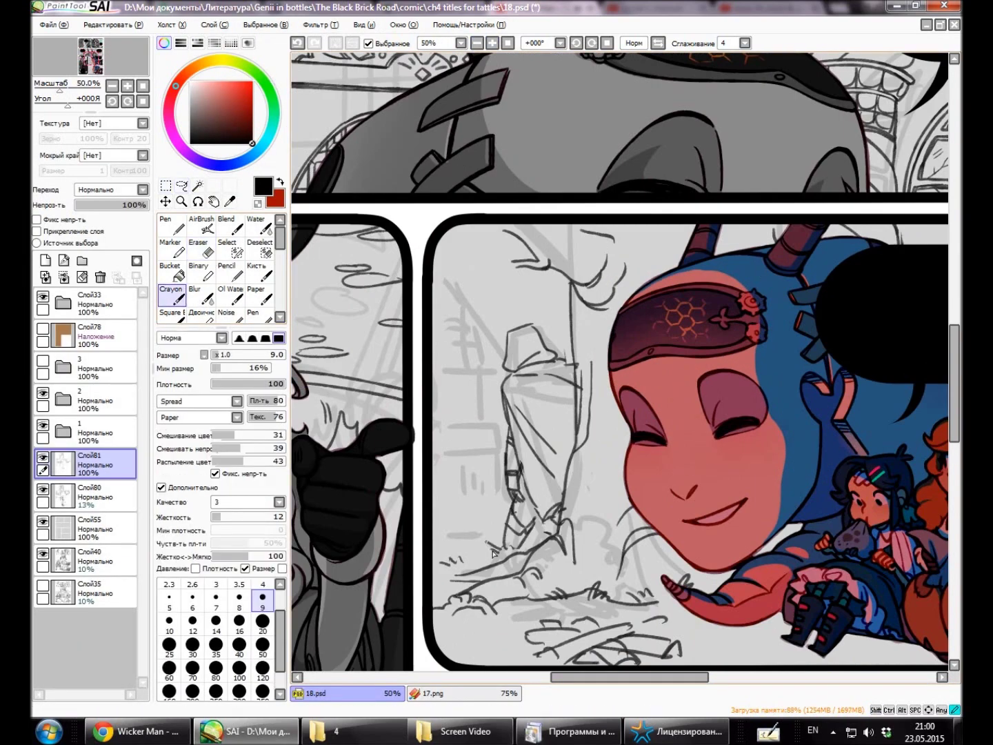
Select the cloaked figure again and shift it slightly downward with a transform.
scroll(539, 295, down, 2)
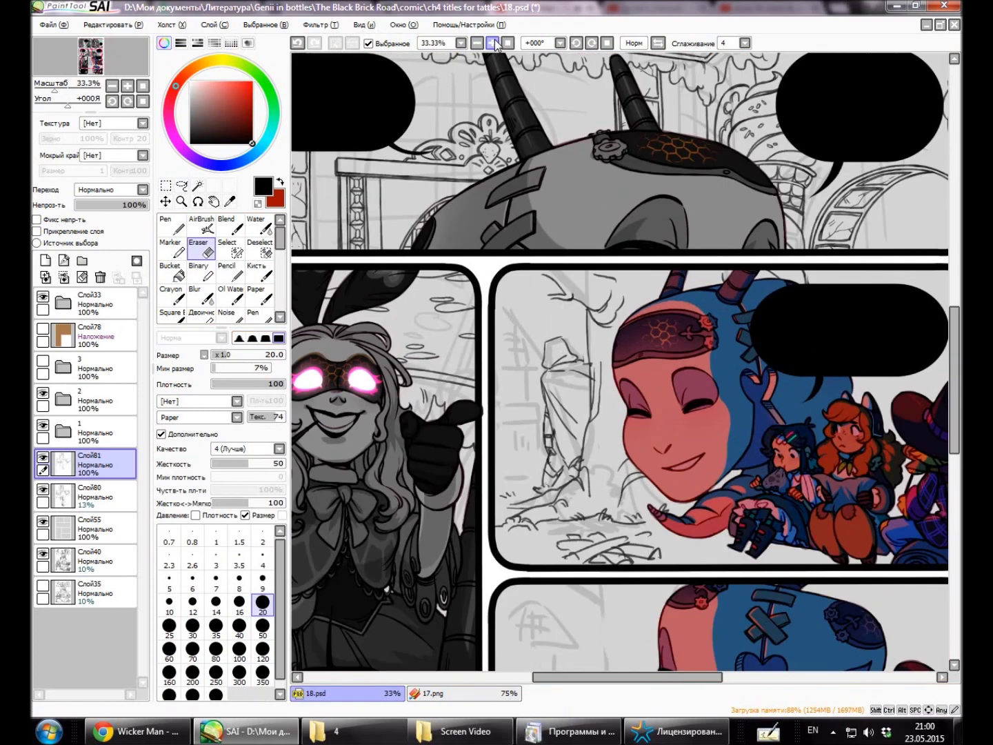
scroll(539, 294, up, 2)
key(l)
mouse_move(540, 295)
mouse_down()
mouse_move(534, 561)
mouse_move(542, 298)
mouse_up()
scroll(542, 298, down, 2)
click(209, 25)
click(275, 219)
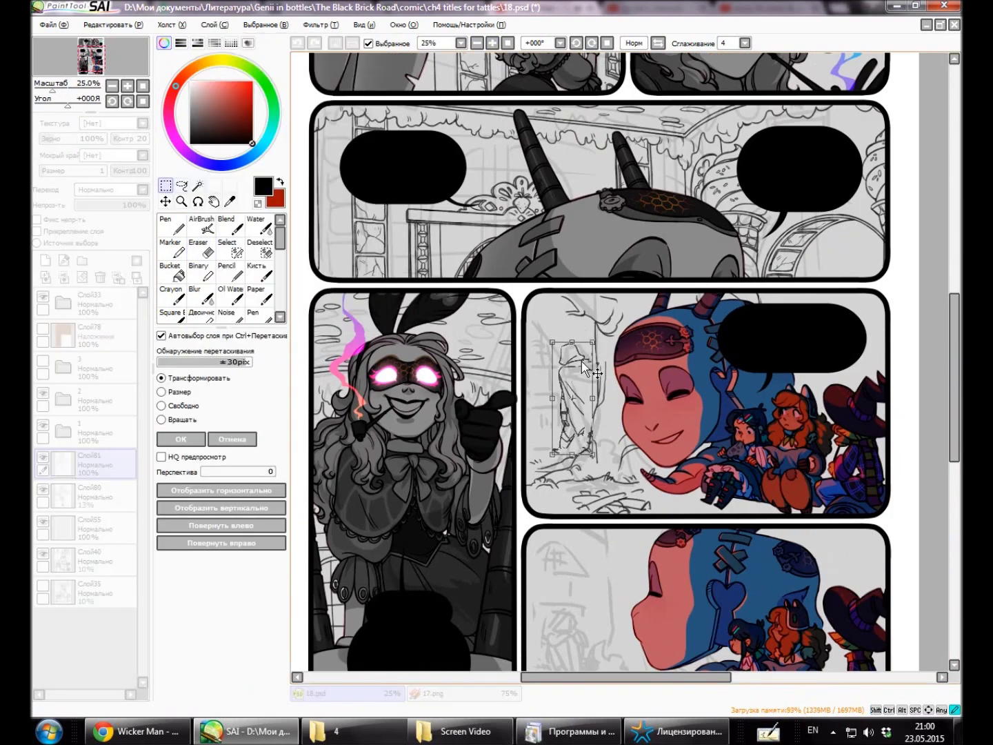
drag(584, 387, 580, 390)
key(Return)
Draw the shingle-roofed well with its crank beside the cloaked figure and hide the rough sketch layer Слой80.
scroll(444, 554, up, 2)
key(c)
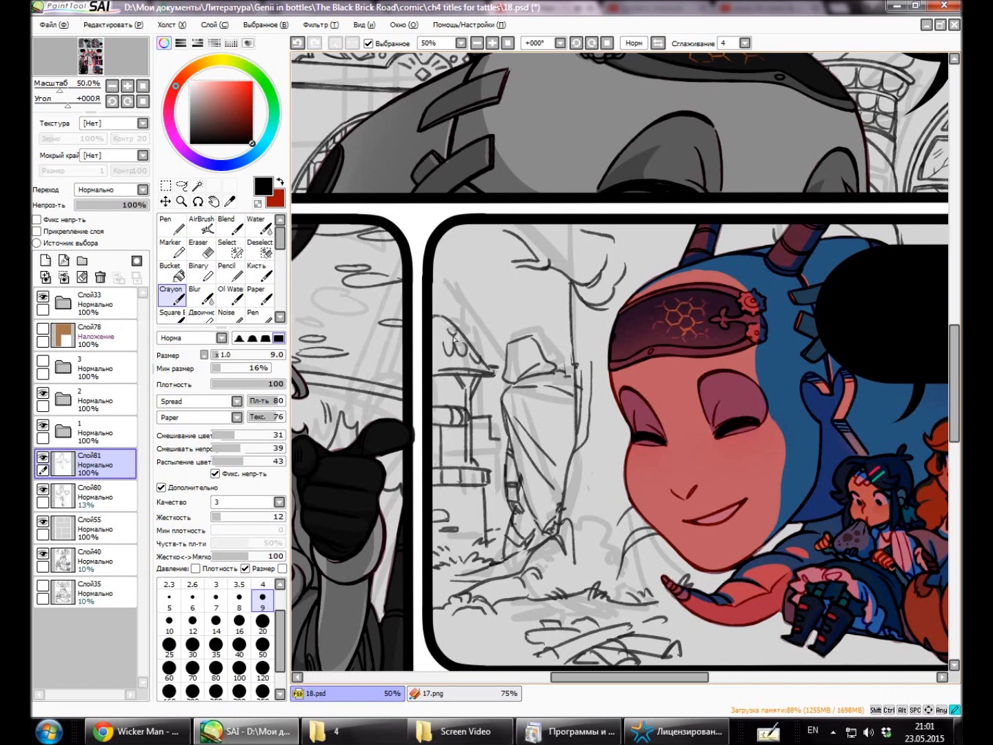
scroll(453, 339, down, 3)
scroll(667, 552, up, 2)
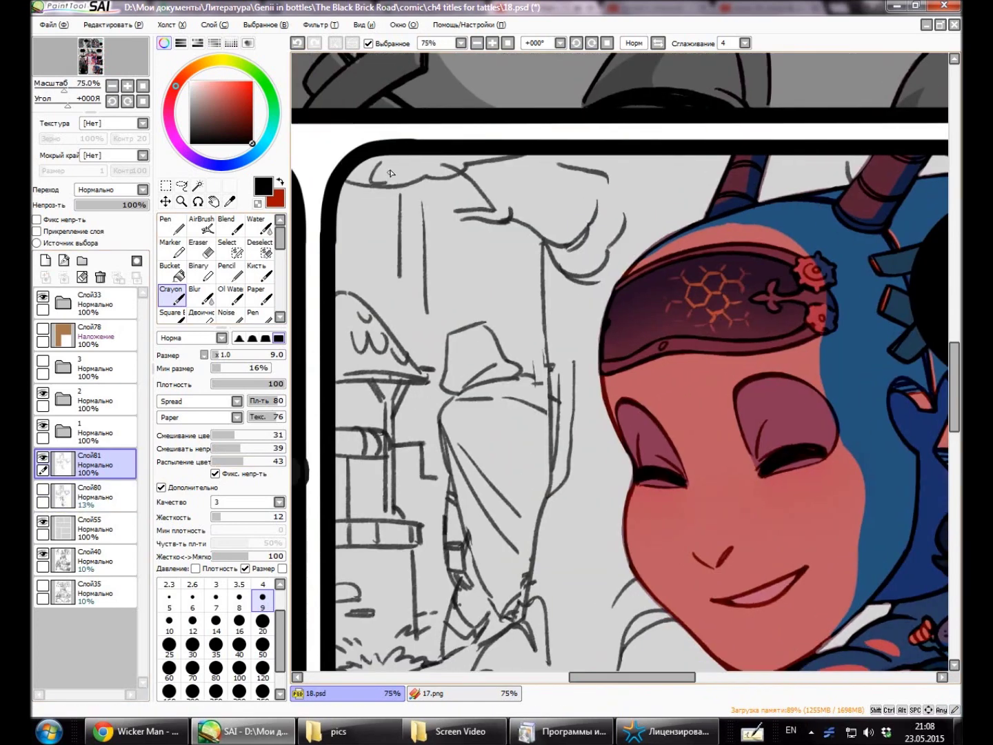
Draw the leafy branch tip and foliage edge above the well, erasing overlapping lines.
key(e)
key(c)
drag(394, 207, 468, 203)
scroll(427, 220, down, 3)
mouse_move(397, 235)
mouse_down()
mouse_move(472, 227)
mouse_move(448, 214)
mouse_up()
scroll(427, 220, up, 3)
key(e)
key(c)
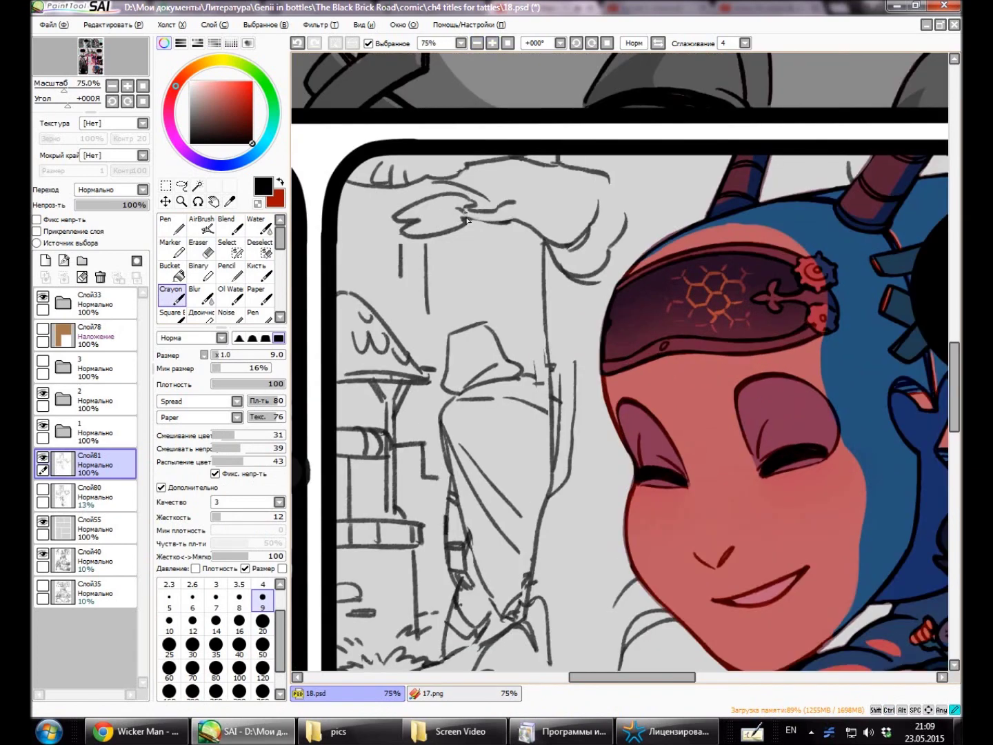
Erase the rough trunk lines around the speech bubble and outline jagged foliage along the panel's upper edge.
click(477, 43)
scroll(482, 344, down, 2)
scroll(483, 345, up, 3)
drag(655, 677, 779, 678)
key(e)
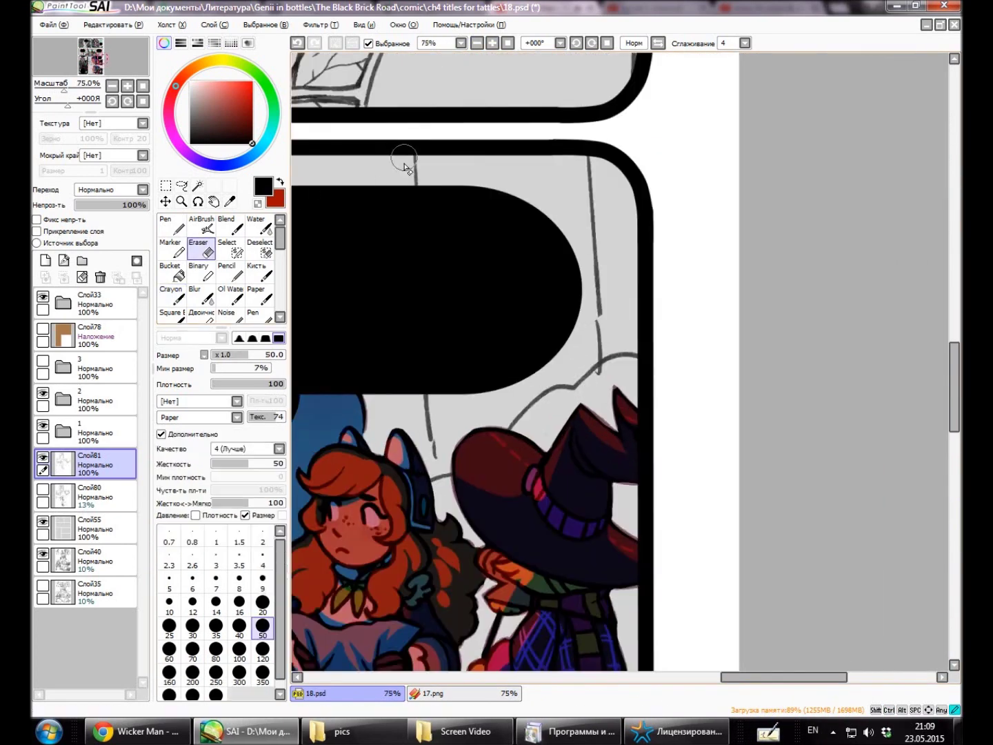
scroll(483, 310, down, 1)
scroll(599, 310, up, 2)
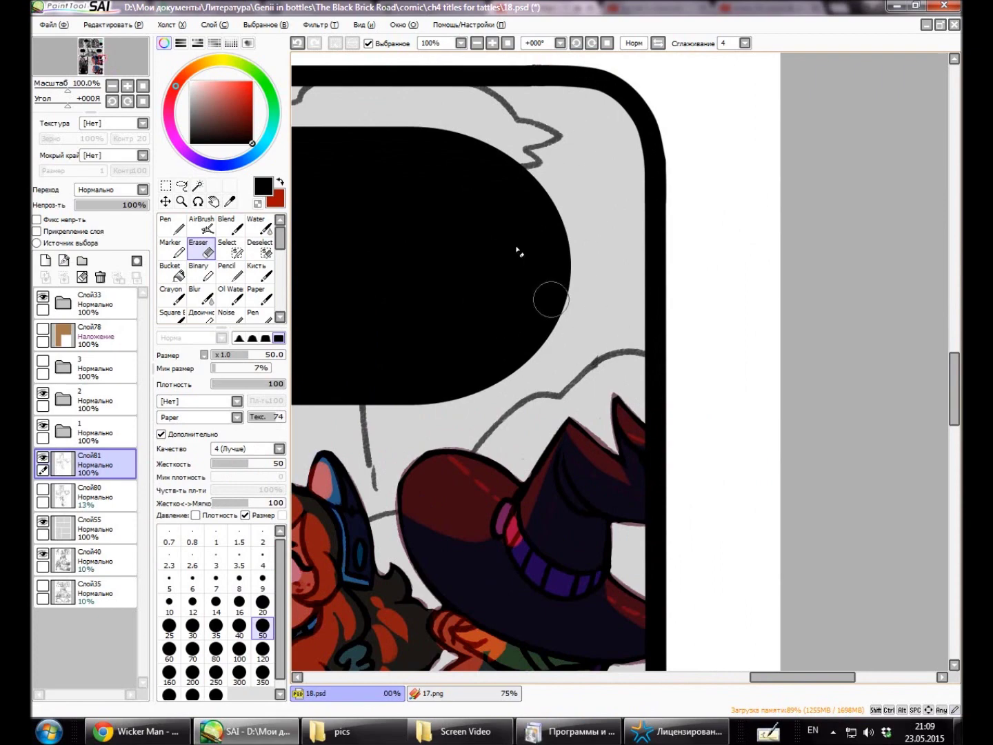
scroll(603, 312, down, 2)
scroll(603, 311, up, 1)
Draw a trunk line beside the speech bubble, foliage tufts above it and bush outlines behind the pointed hat.
key(c)
drag(590, 173, 604, 344)
key(ctrl+z)
drag(398, 165, 402, 185)
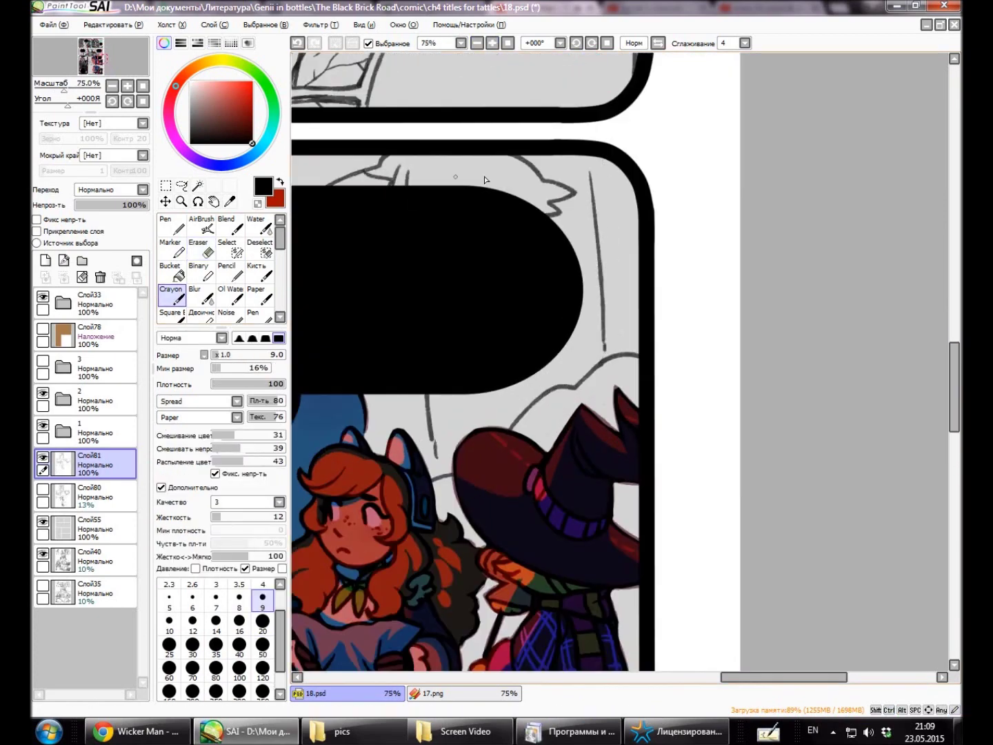
drag(463, 167, 475, 183)
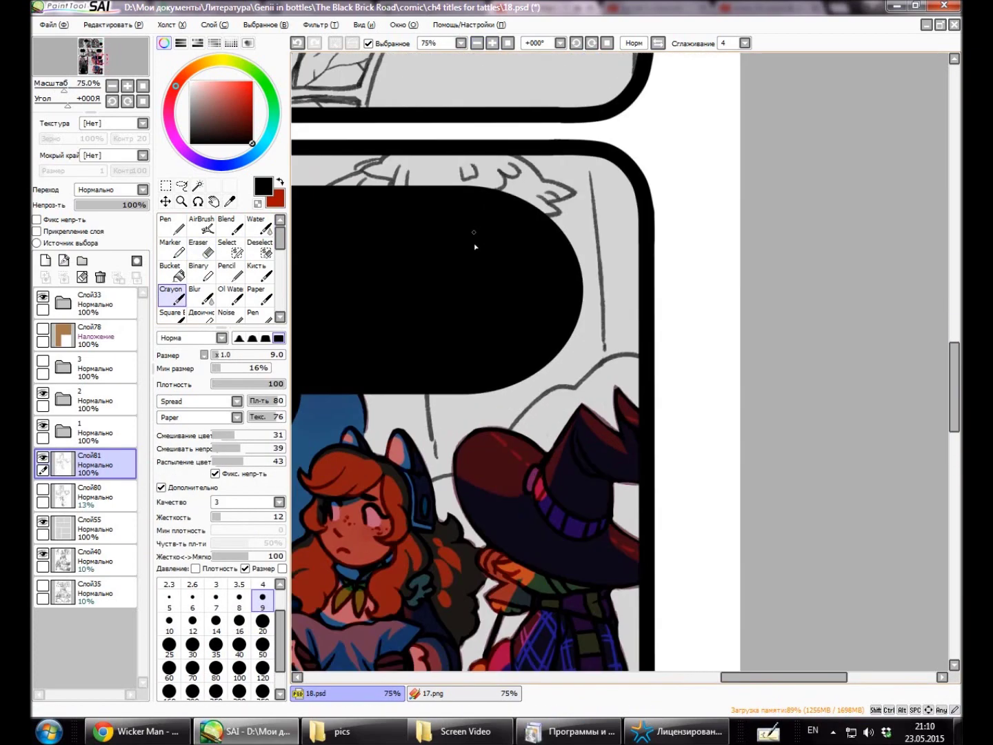
scroll(626, 491, down, 3)
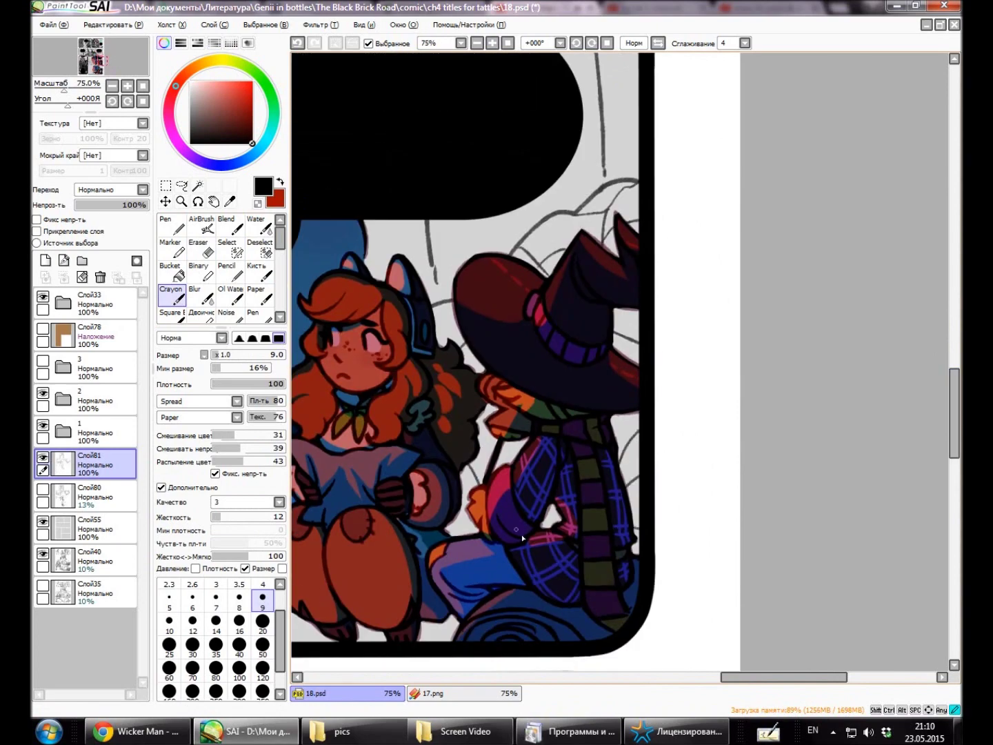
Clean up and darken the tree trunk's edge beside the cloaked figure, joining it to the roots.
drag(731, 680, 572, 679)
key(e)
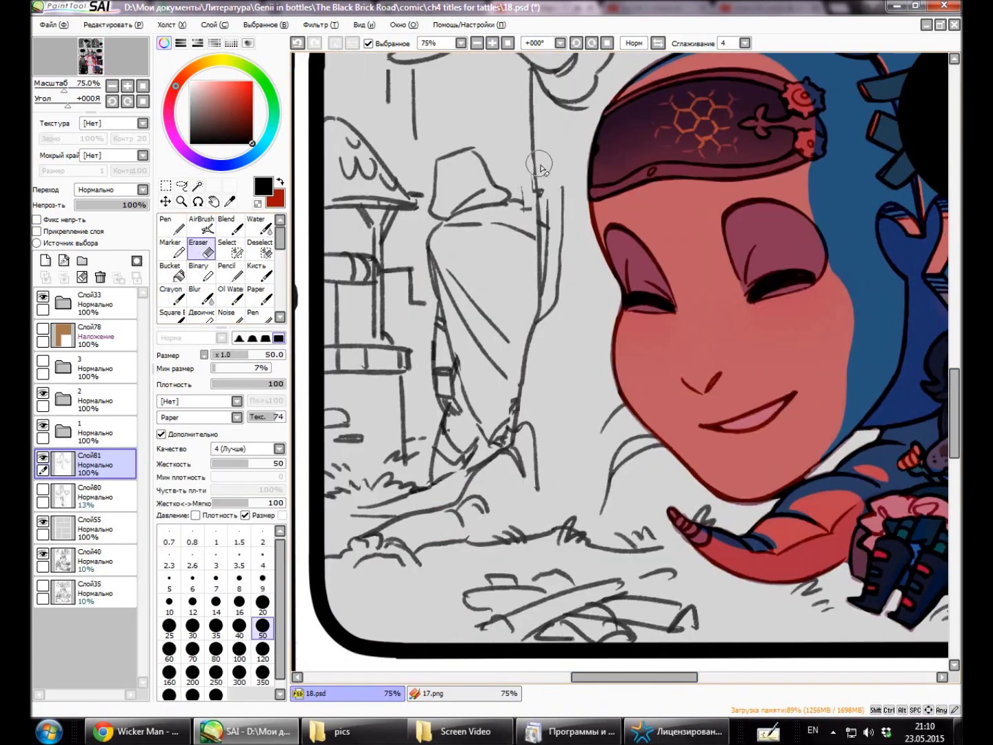
scroll(483, 331, up, 2)
scroll(447, 391, down, 5)
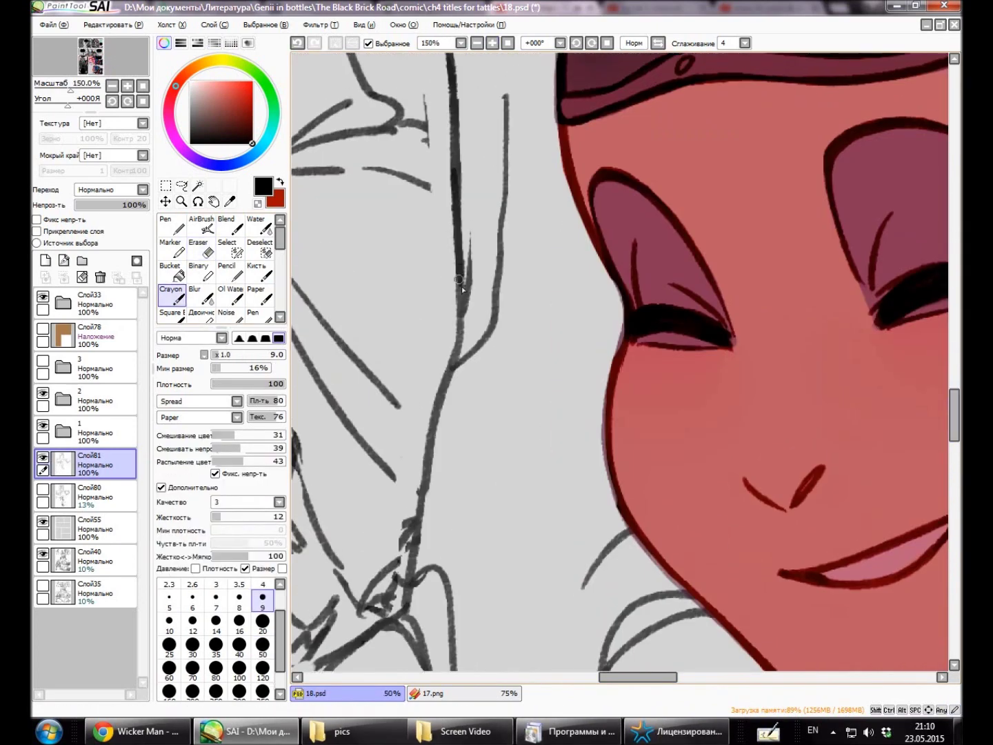
scroll(407, 414, down, 4)
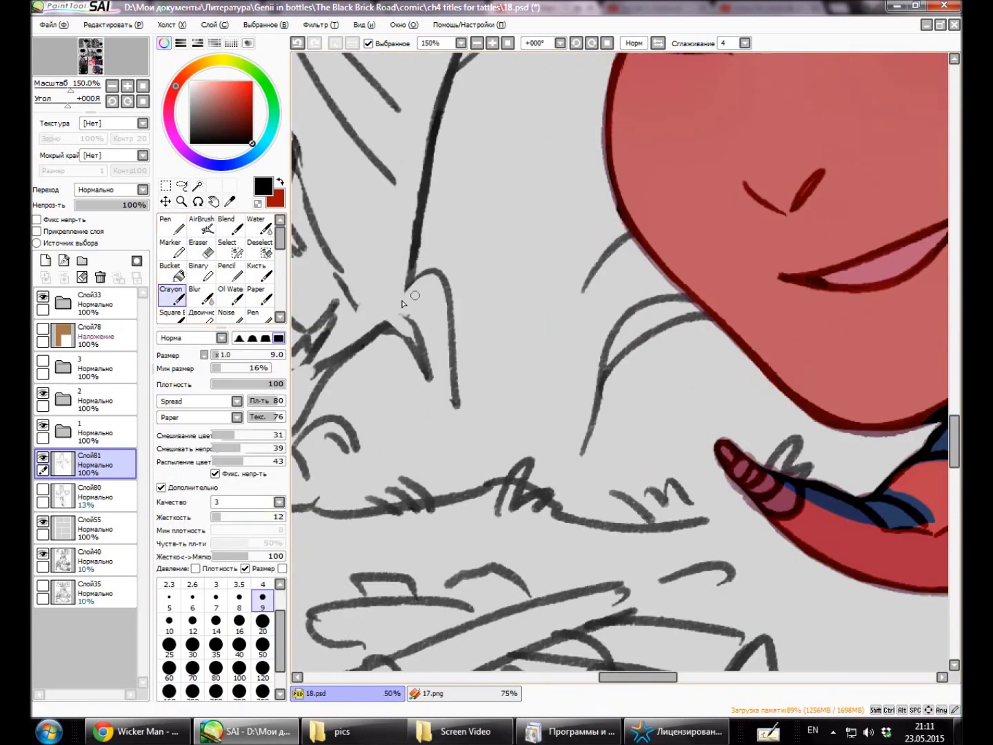
click(494, 44)
click(494, 43)
key(e)
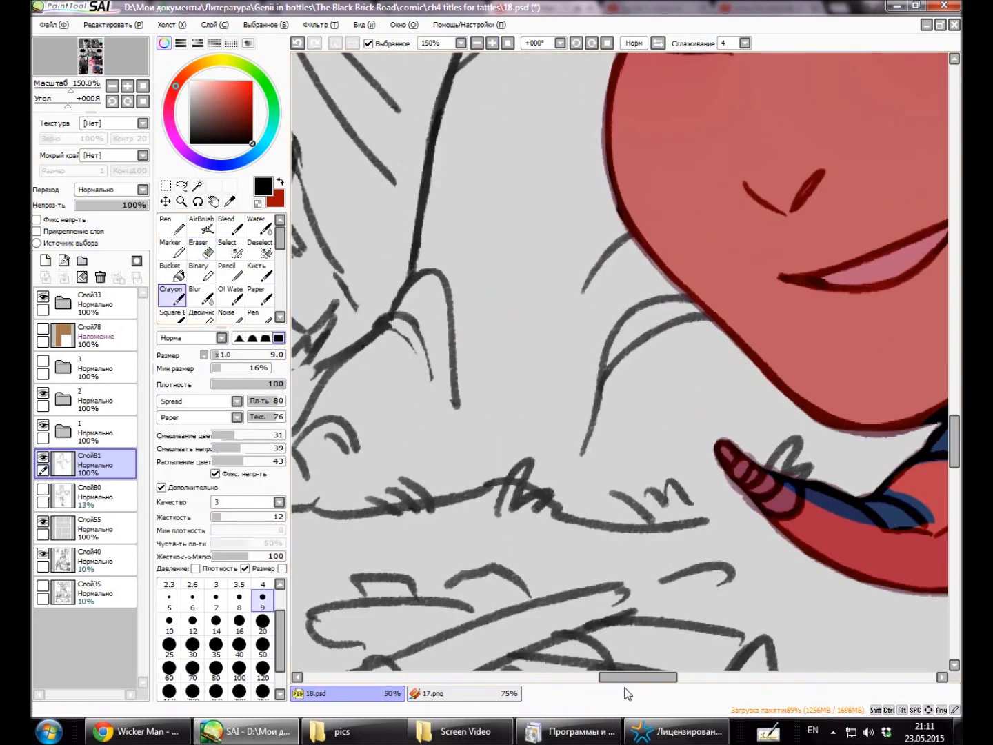
Clean the tree root's lines and redraw the grass tufts at the base of the well.
scroll(621, 483, left, 3)
scroll(497, 359, left, 2)
key(e)
mouse_move(482, 458)
mouse_down()
mouse_move(403, 459)
mouse_move(506, 449)
mouse_move(575, 390)
mouse_up()
key(e)
key(e)
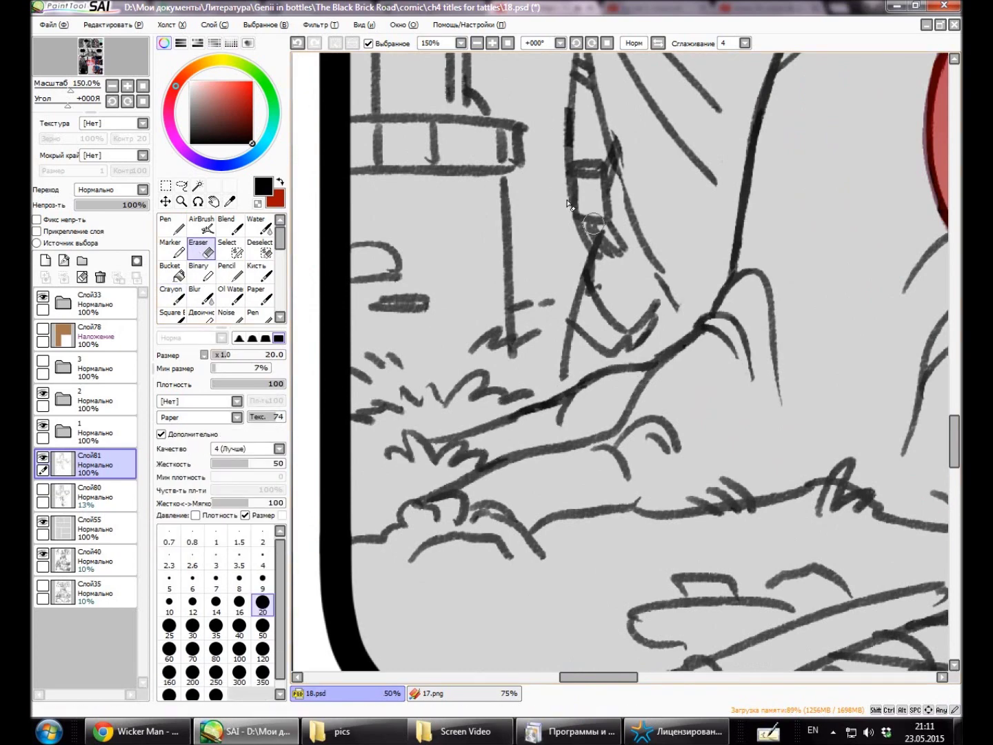
drag(351, 417, 535, 389)
key(e)
drag(344, 438, 431, 403)
drag(414, 432, 501, 399)
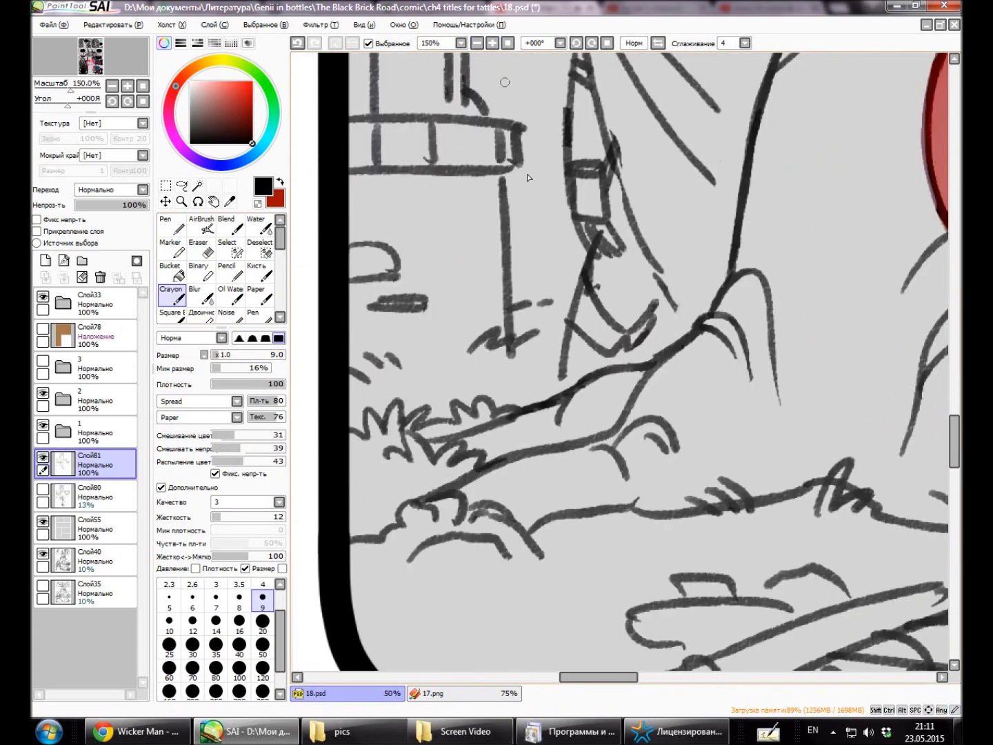
Replace the rounded bumps and scribbles along the ground line with grass tufts below the tree roots.
key(e)
mouse_move(373, 545)
mouse_down()
mouse_move(531, 510)
mouse_move(593, 483)
mouse_up()
key(e)
drag(400, 531, 556, 514)
drag(372, 486, 402, 511)
key(e)
drag(597, 676, 613, 676)
key(e)
key(e)
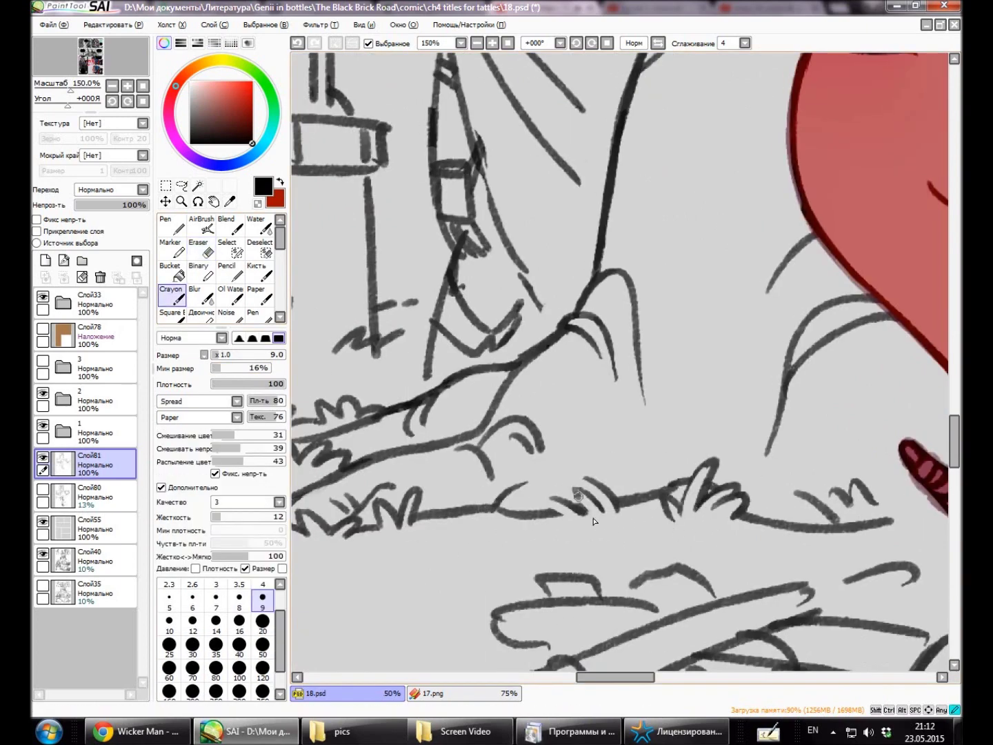
scroll(585, 513, down, 3)
scroll(621, 482, up, 2)
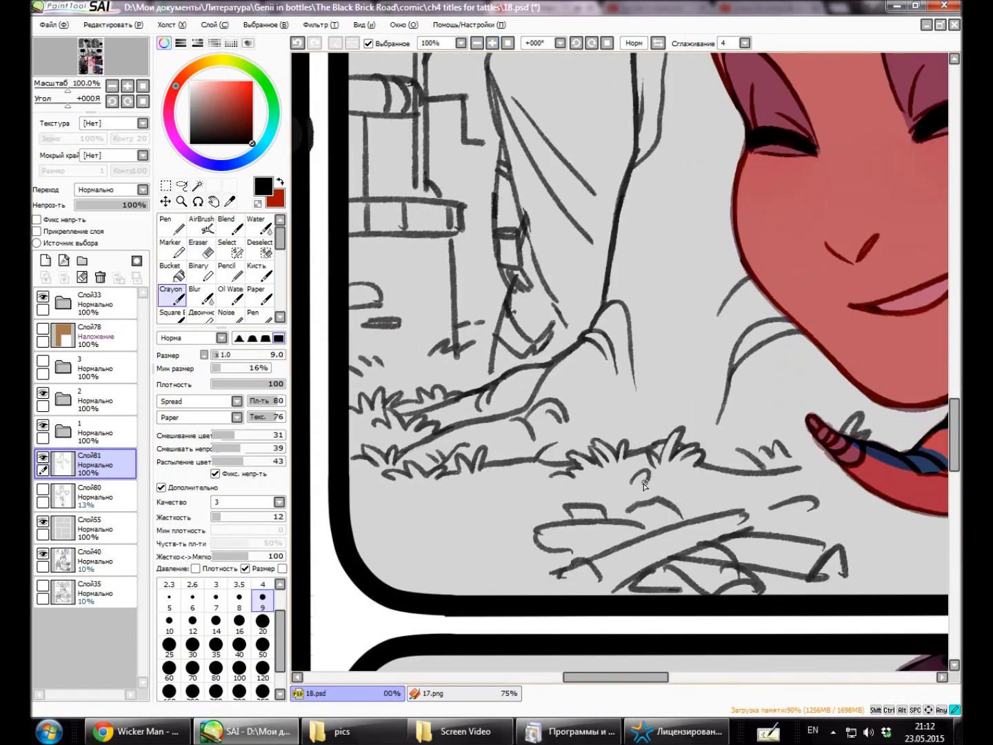
Redraw the log pile with squared logs on the canvas rotated to 22 degrees.
mouse_move(420, 543)
mouse_down()
mouse_move(483, 494)
mouse_move(455, 524)
mouse_move(449, 518)
mouse_move(526, 560)
mouse_up()
key(e)
key(c)
mouse_move(487, 445)
mouse_down()
mouse_move(531, 561)
mouse_move(607, 586)
mouse_up()
drag(661, 530, 473, 476)
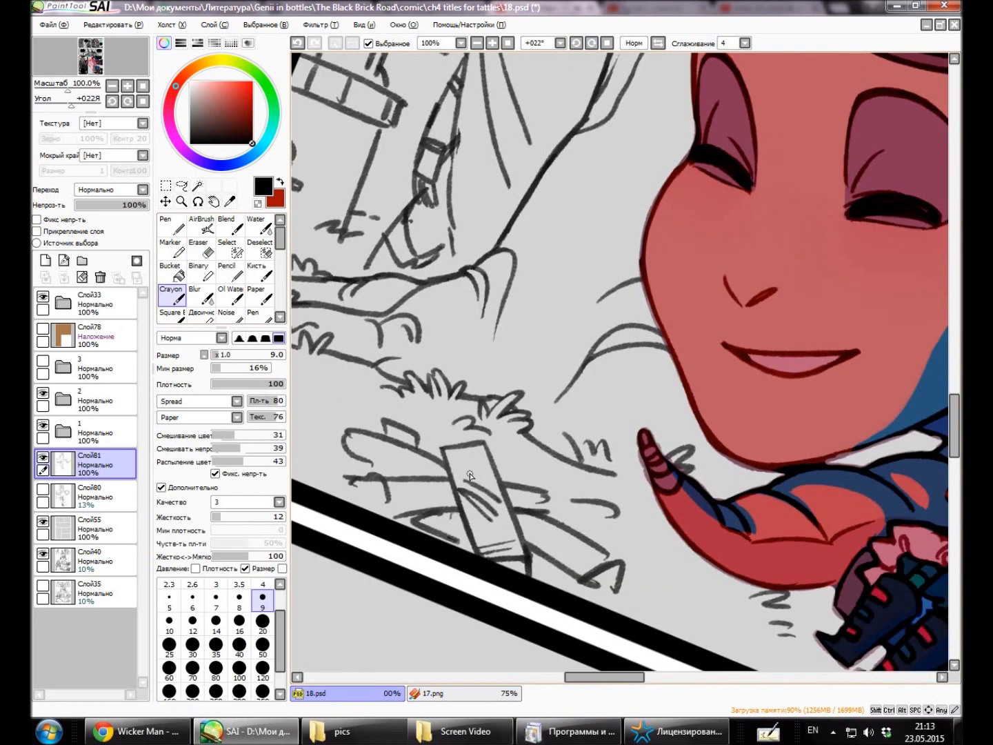
Hatch the wood texture, return the canvas to 0 degrees and complete the remaining log ends.
drag(376, 480, 392, 514)
key(e)
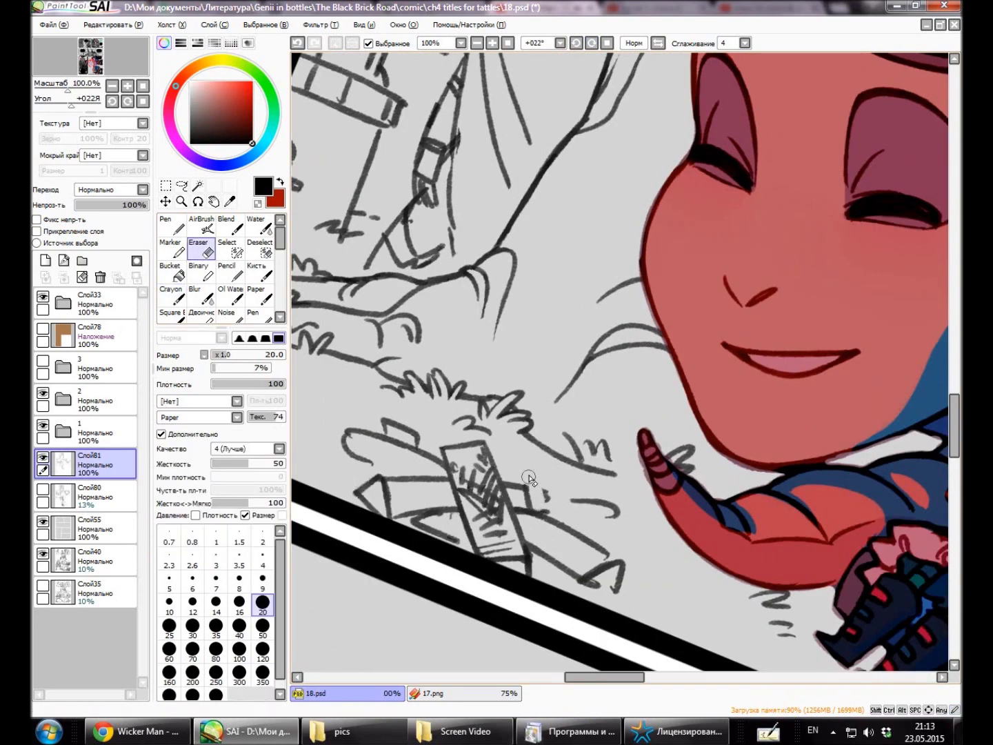
key(c)
click(578, 42)
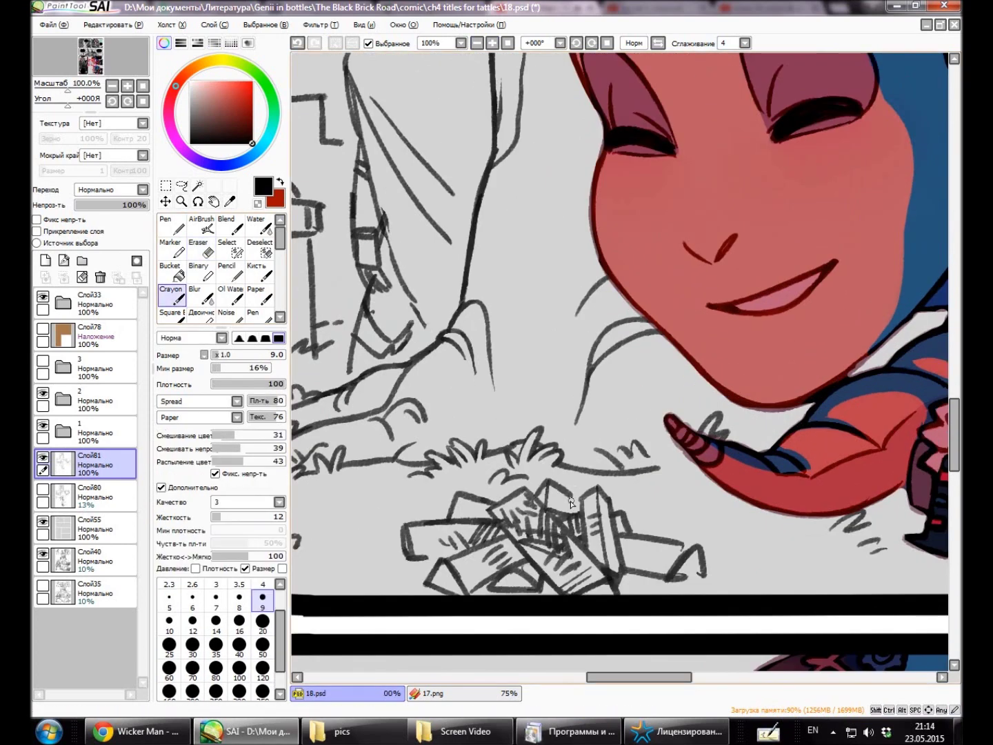
mouse_move(625, 536)
mouse_down()
mouse_move(662, 578)
mouse_move(725, 549)
mouse_up()
Erase the rough grass near the red clawed arm and draw clean tufts and a stone behind it.
key(e)
drag(621, 441, 652, 456)
mouse_move(697, 414)
mouse_down()
mouse_move(727, 452)
mouse_move(752, 415)
mouse_up()
key(e)
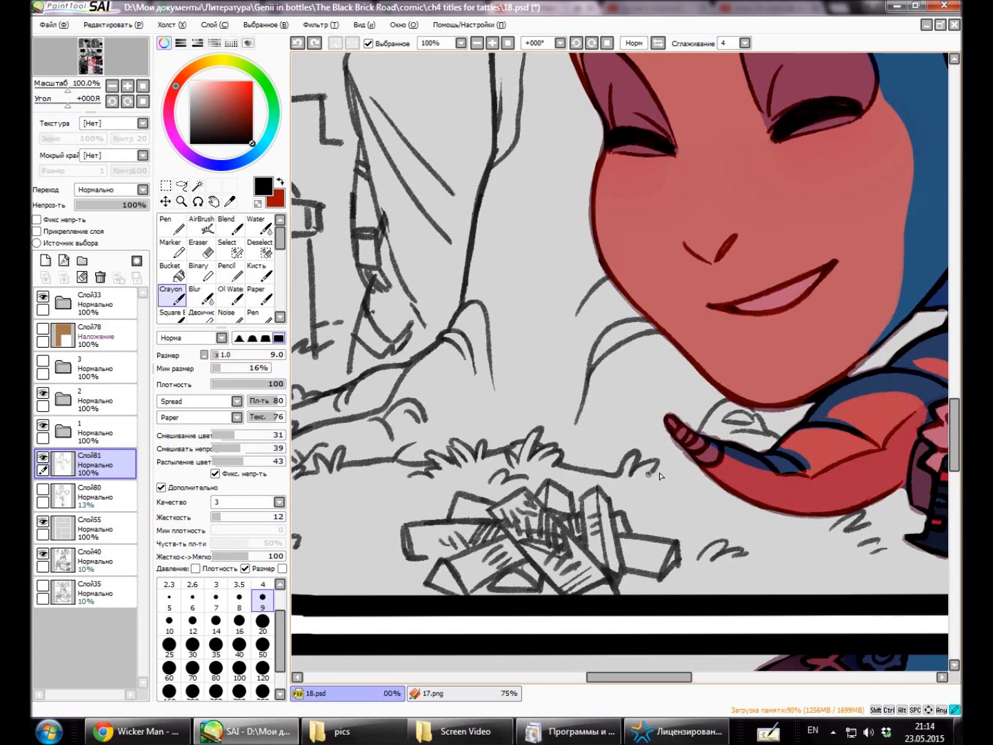
scroll(685, 487, down, 2)
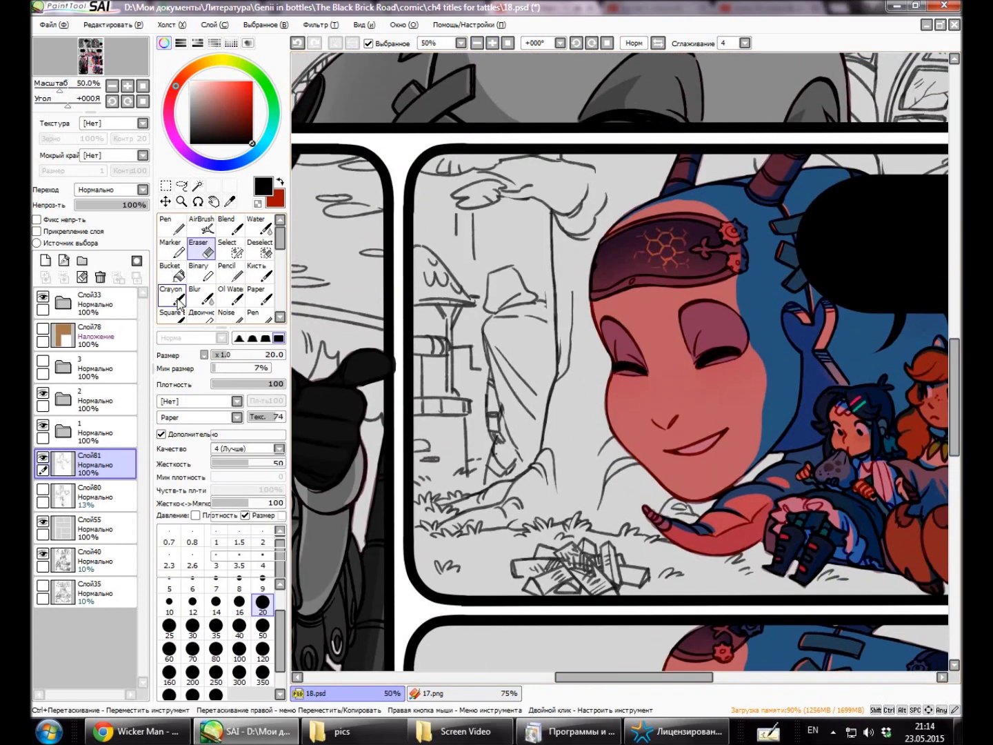
Draw small grass tufts on the ground beside the log pile and beneath the seated characters' boots.
scroll(694, 666, up, 2)
key(e)
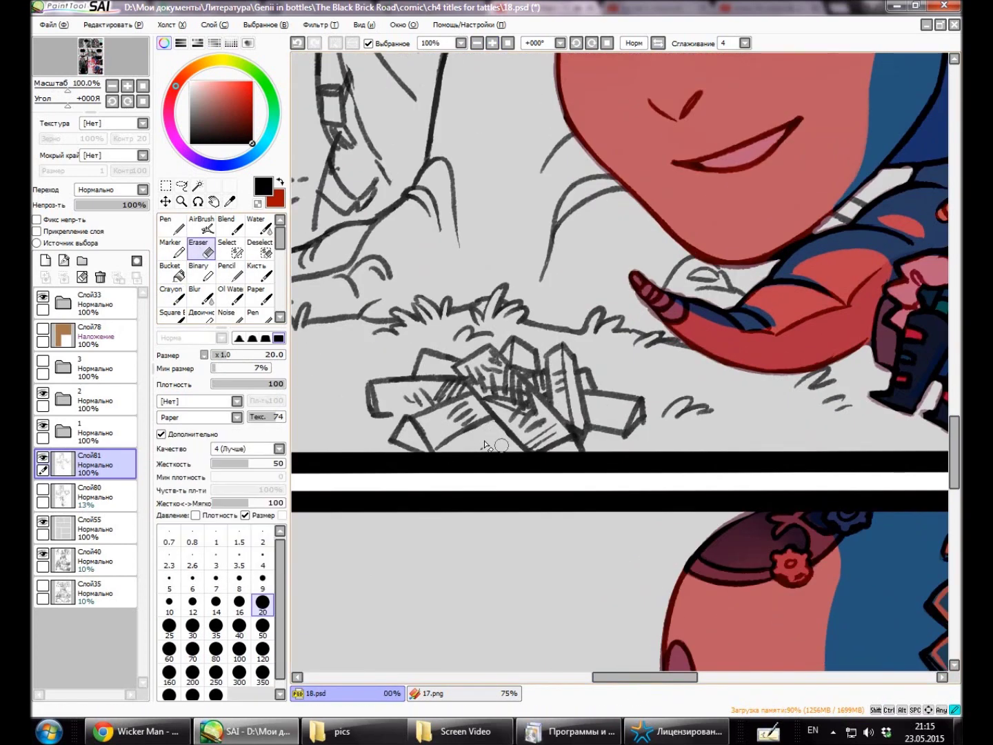
key(e)
scroll(480, 430, down, 2)
scroll(451, 407, up, 2)
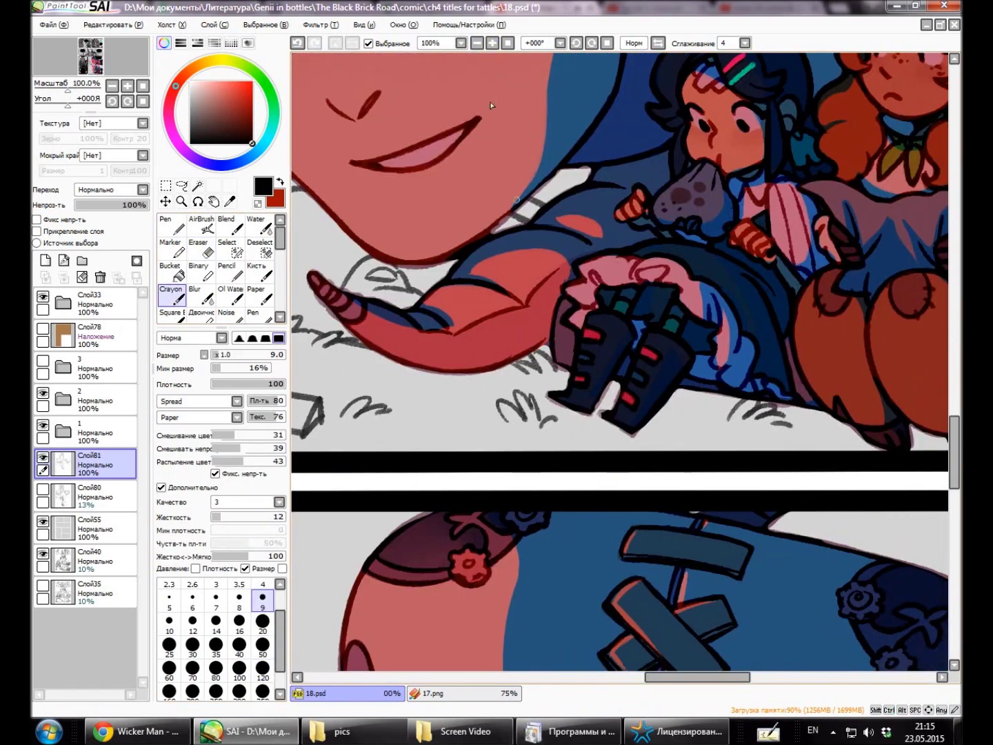
Refine the leaf clump, foliage and branch outlines at the top of the tree in the forest panel.
scroll(492, 106, down, 1)
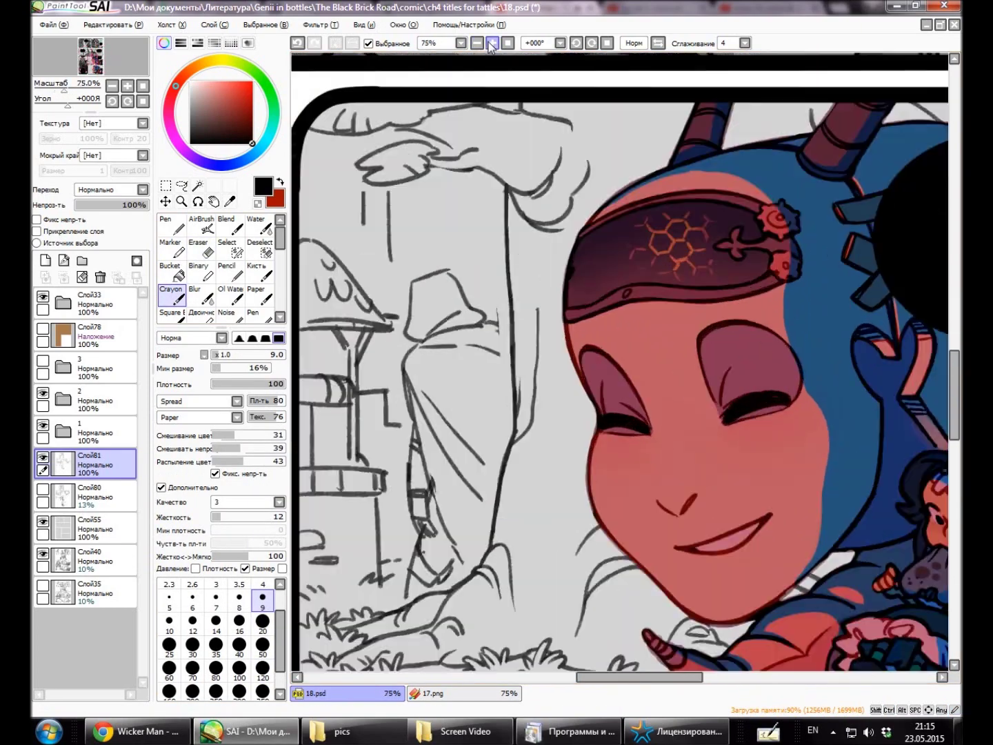
drag(954, 393, 954, 364)
scroll(533, 407, up, 1)
scroll(456, 388, up, 1)
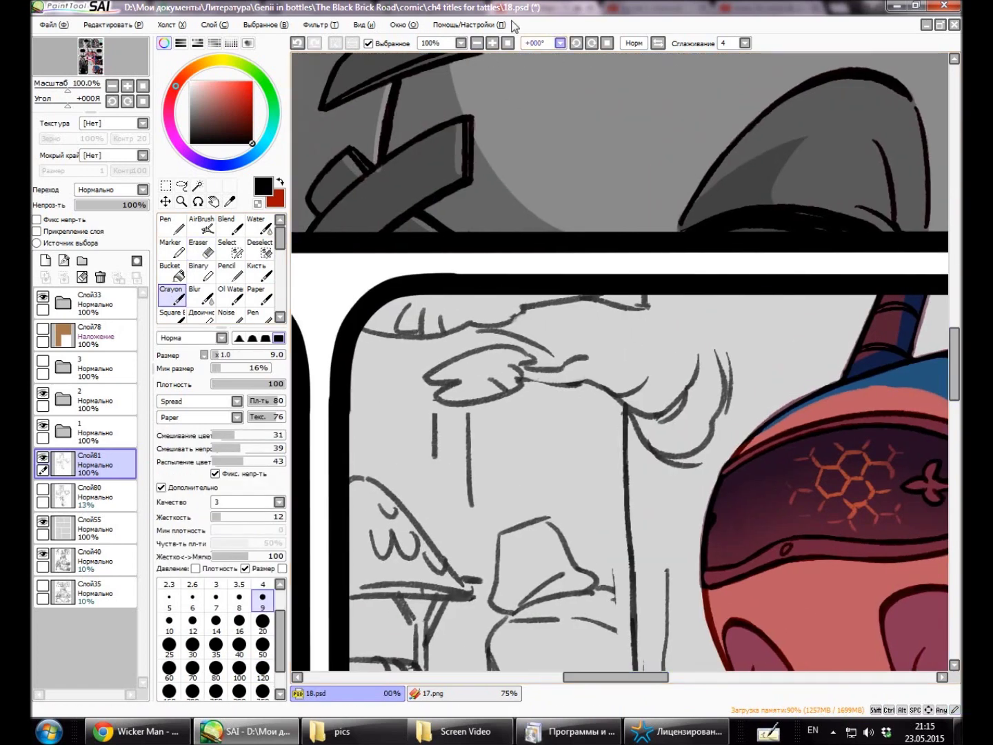
mouse_move(610, 364)
mouse_down()
mouse_move(592, 383)
mouse_move(469, 390)
mouse_up()
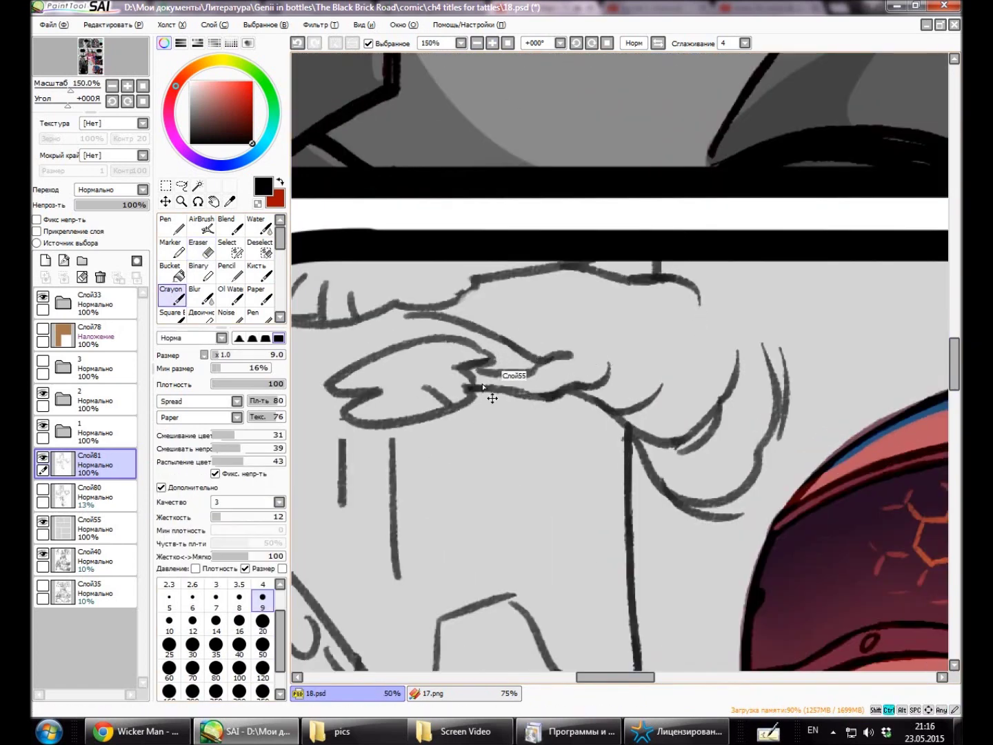
scroll(445, 306, up, 1)
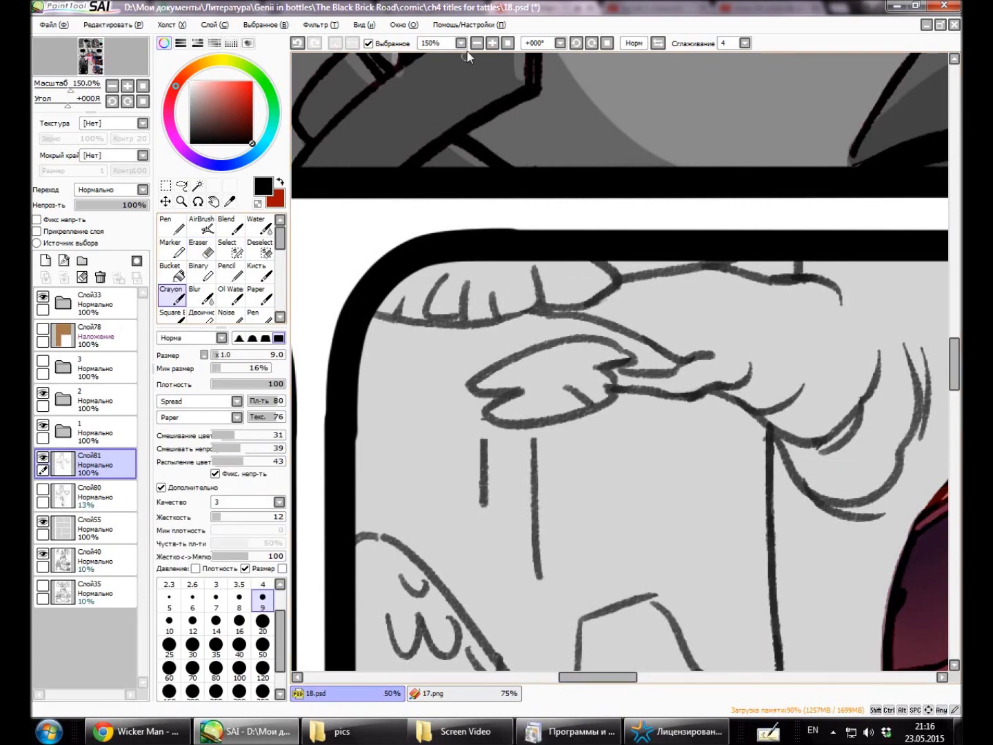
key(ctrl+z)
scroll(481, 362, down, 2)
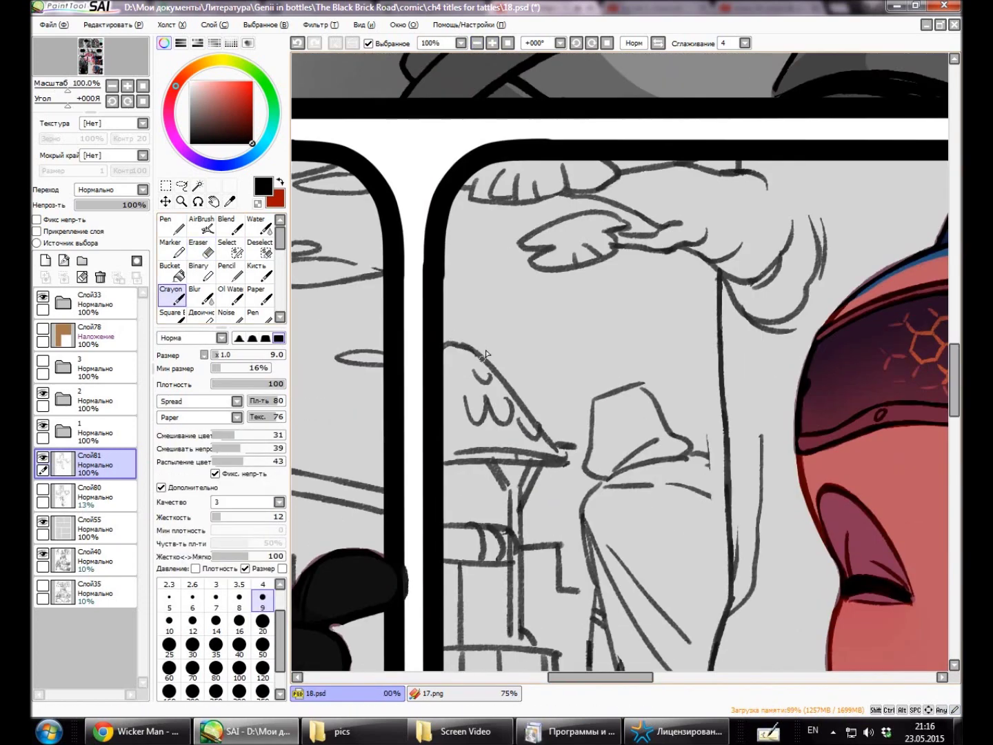
Erase one stray vertical line and redraw the well roof's lower edge with the bracing under it.
drag(767, 333, 724, 147)
key(e)
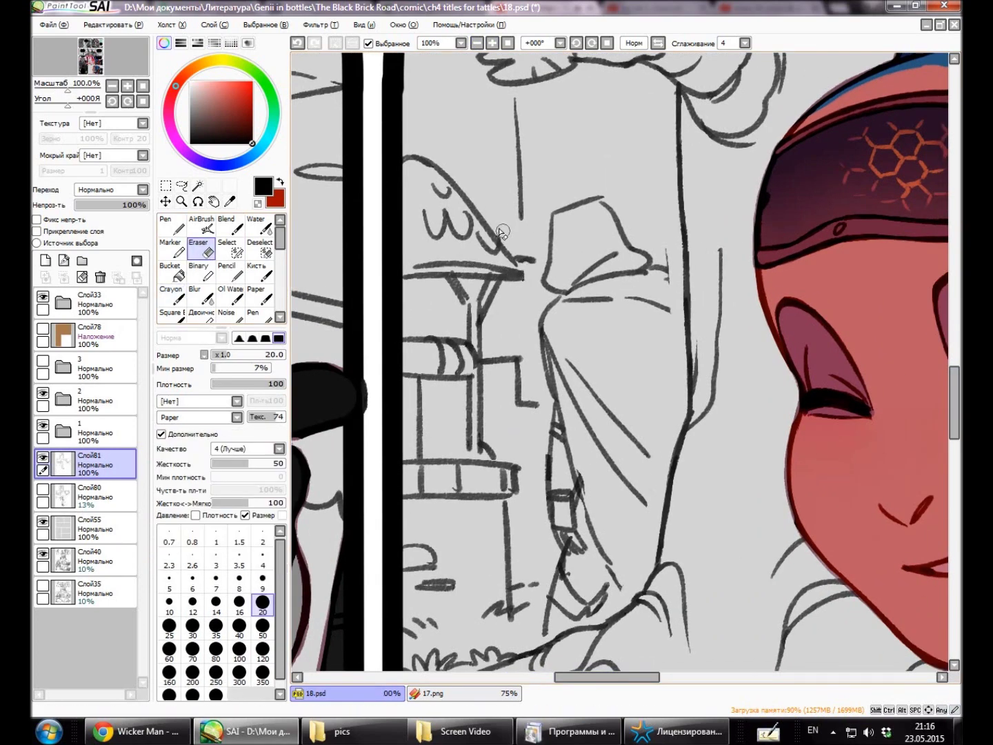
key(c)
drag(505, 254, 523, 276)
key(e)
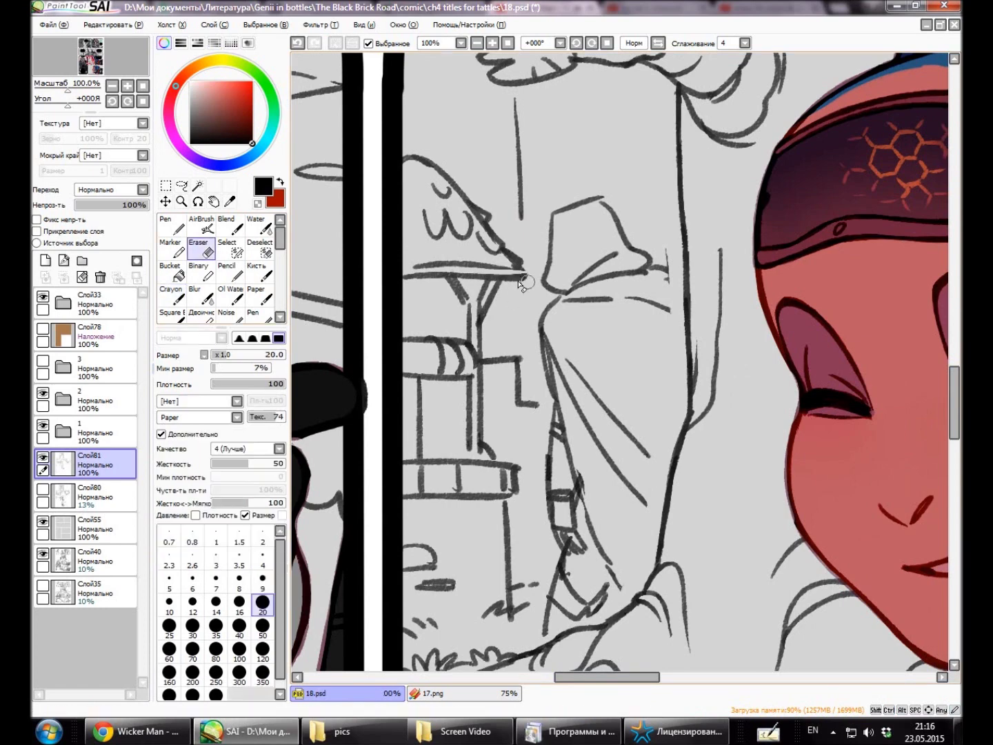
key(c)
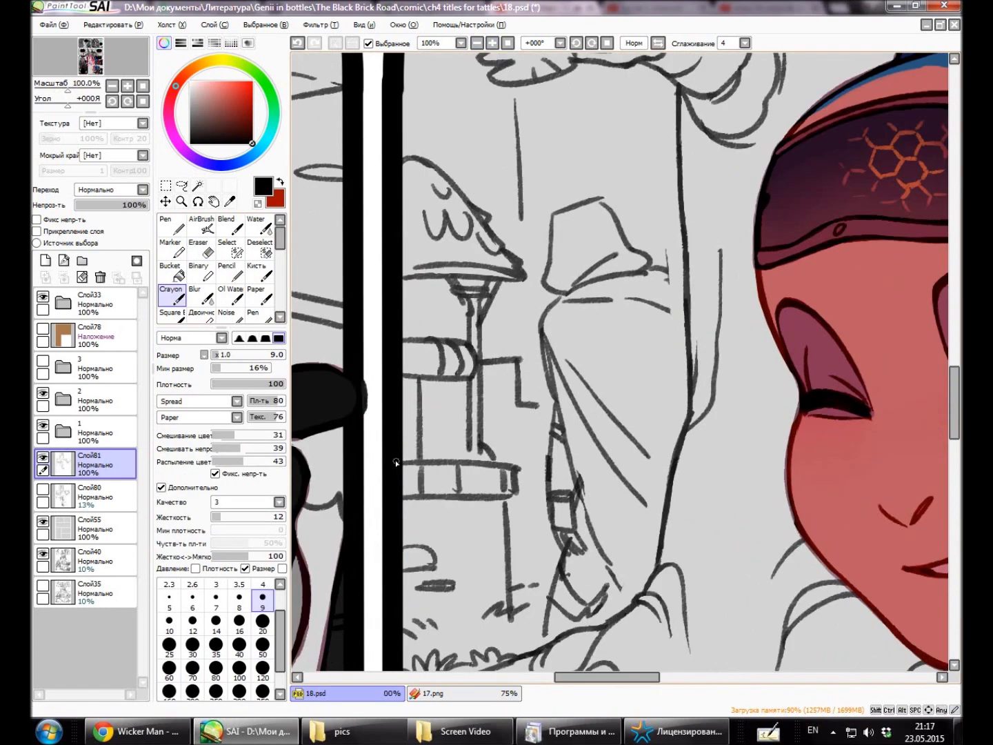
Redraw the well's crank handle and outline the bricks and grass around its base.
key(e)
scroll(524, 302, down, 3)
key(c)
drag(512, 267, 537, 267)
key(e)
key(c)
drag(422, 396, 455, 406)
mouse_move(437, 448)
mouse_down()
mouse_move(406, 489)
mouse_move(519, 436)
mouse_move(405, 502)
mouse_move(495, 486)
mouse_move(509, 478)
mouse_move(435, 487)
mouse_move(500, 482)
mouse_move(535, 463)
mouse_up()
key(e)
key(c)
Erase the rough tip of the tree root below the well and tidy the linework where it meets the grass.
key(ctrl+Tab)
key(ctrl+Tab)
key(ctrl+Tab)
key(ctrl+Tab)
key(e)
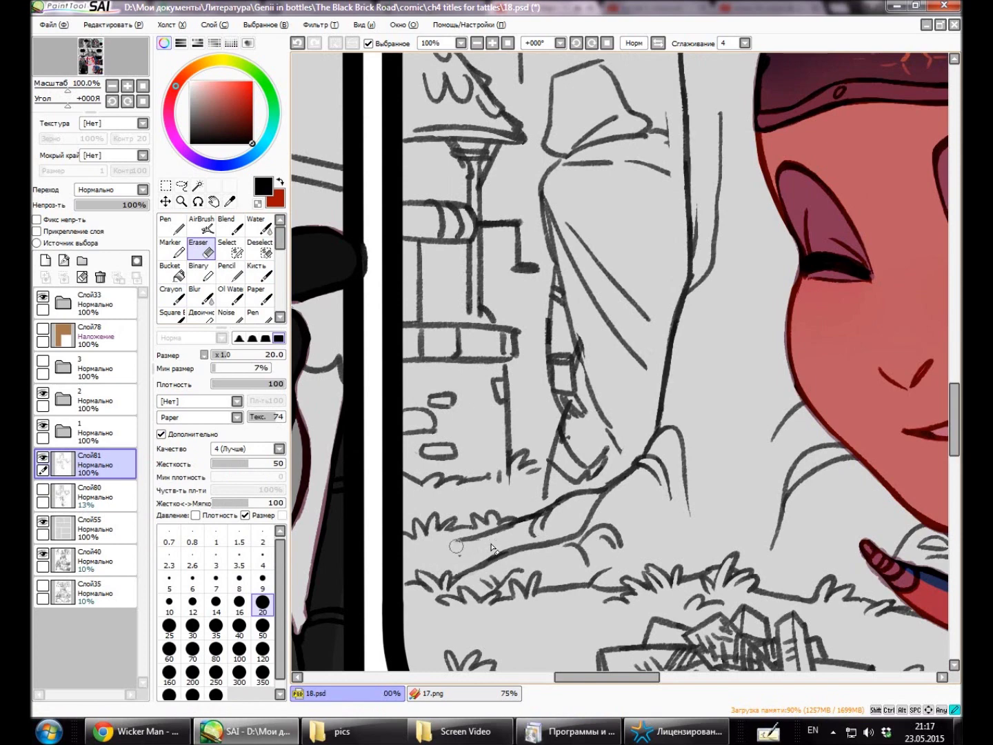
drag(469, 521, 473, 536)
key(c)
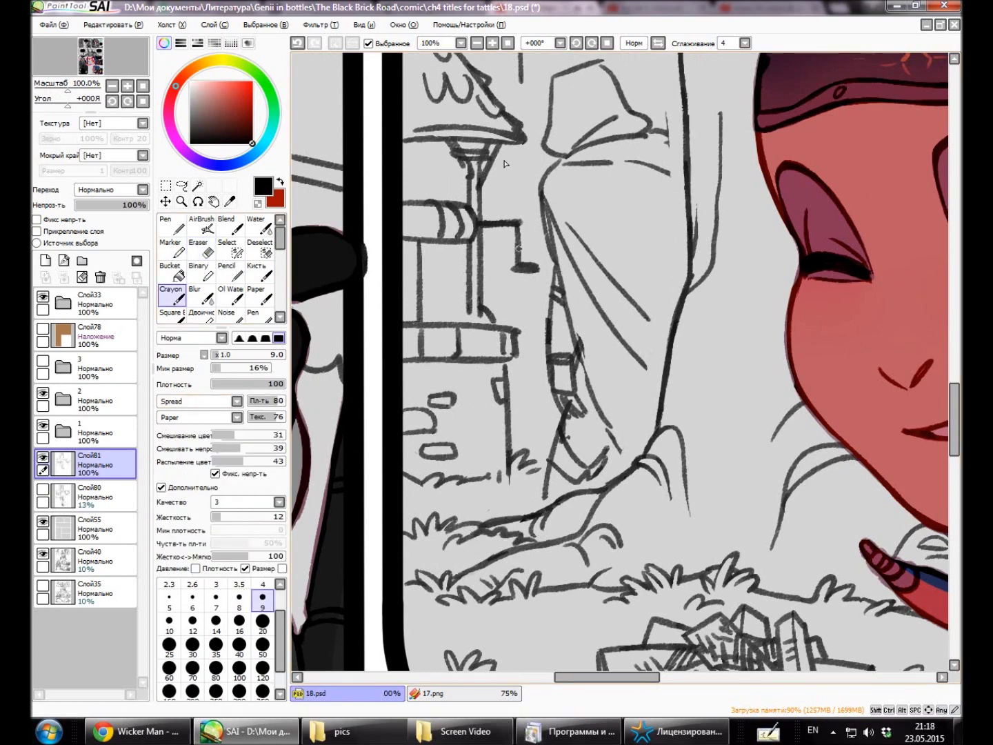
Erase the loose lines at the cloaked figure's shoulder and redraw the shoulder line up to the tree trunk.
scroll(503, 164, up, 1)
key(e)
scroll(624, 494, up, 3)
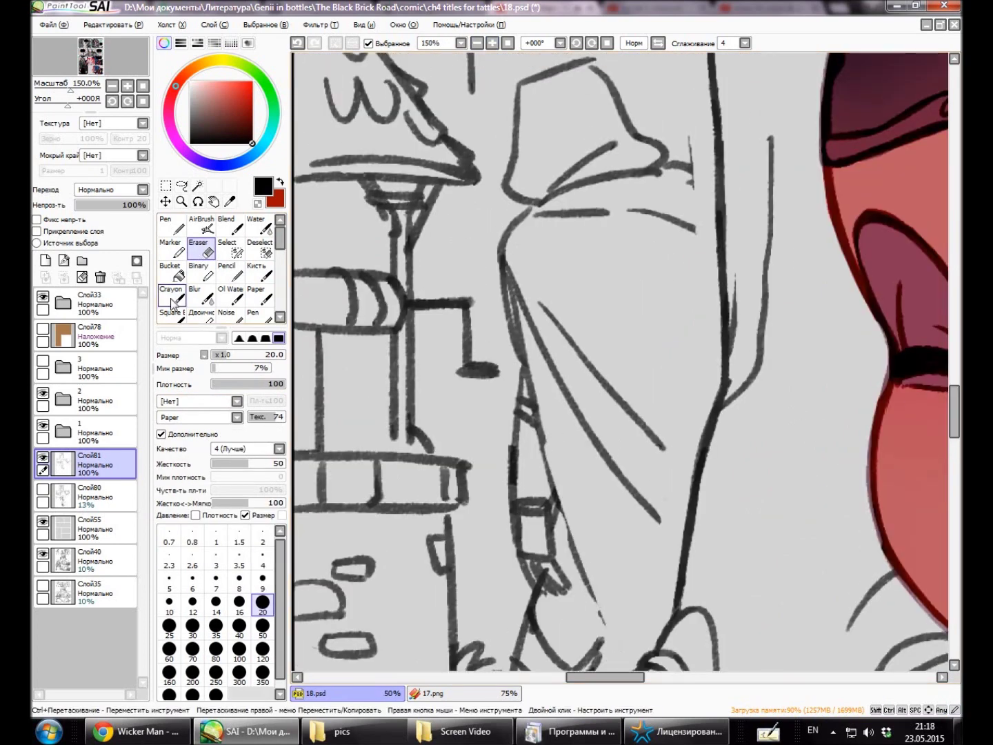
key(c)
key(ctrl+z)
key(e)
drag(711, 163, 638, 189)
key(c)
Add long curved bark lines along the tree trunk beside the cloaked figure.
scroll(661, 169, down, 1)
drag(691, 225, 698, 338)
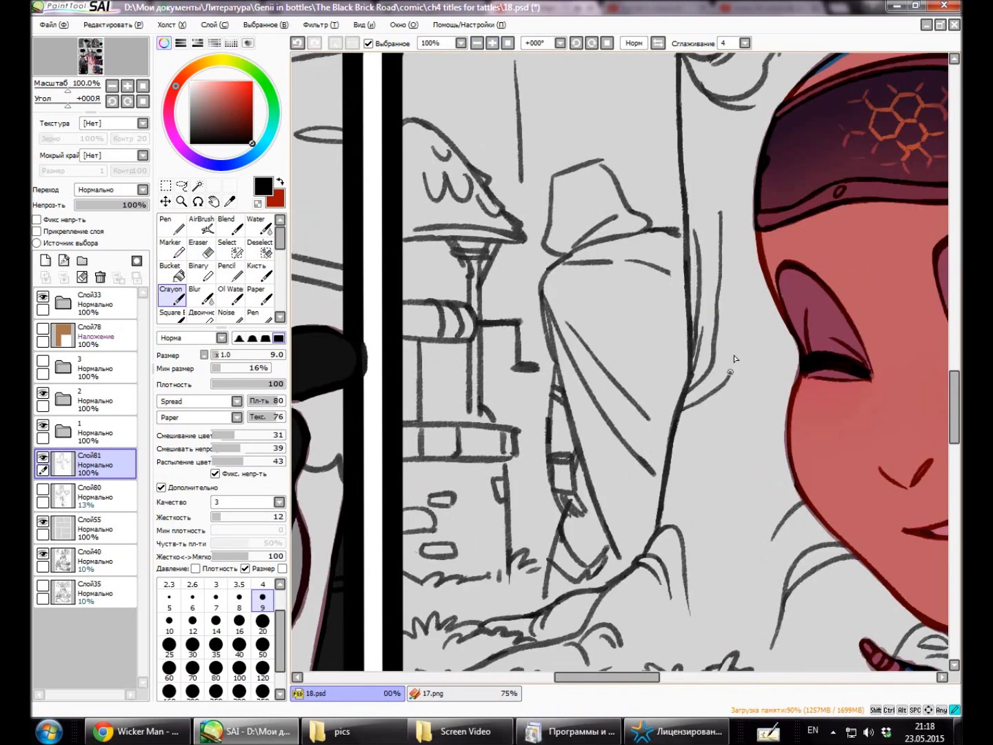
click(477, 43)
scroll(853, 151, up, 1)
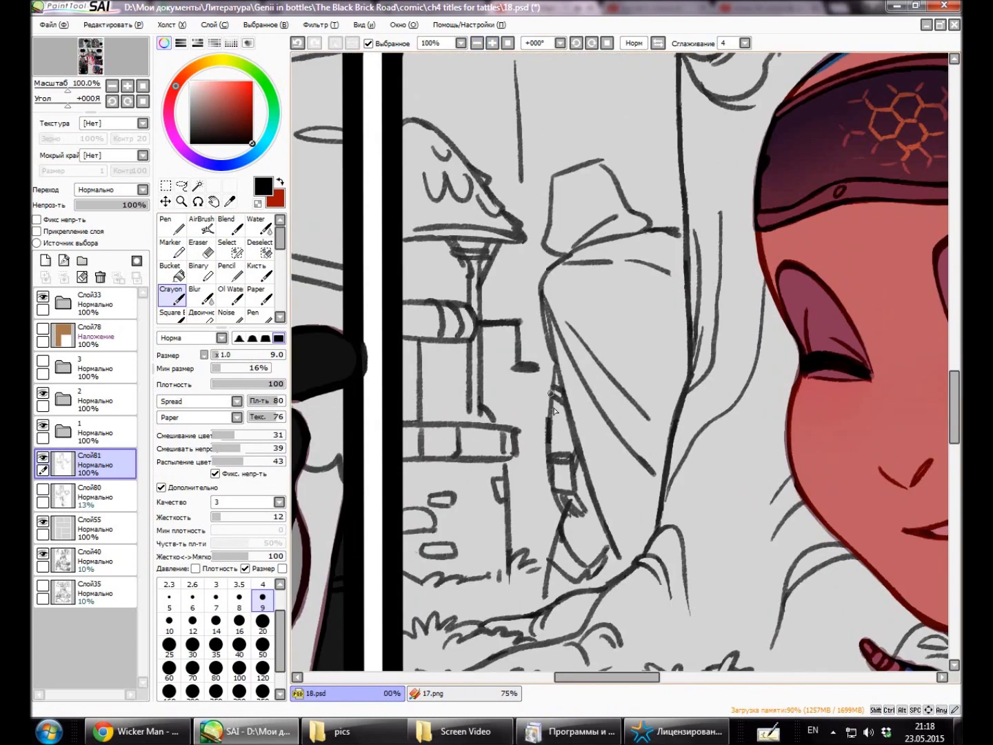
Clean up the cloaked figure's sleeve cuff and hand, and simplify the lines beneath the hand.
key(e)
key(c)
mouse_move(567, 507)
mouse_down()
mouse_move(579, 518)
mouse_move(563, 518)
mouse_up()
key(e)
key(c)
drag(562, 510, 585, 583)
key(e)
key(c)
mouse_move(552, 468)
mouse_down()
mouse_move(553, 511)
mouse_move(583, 487)
mouse_up()
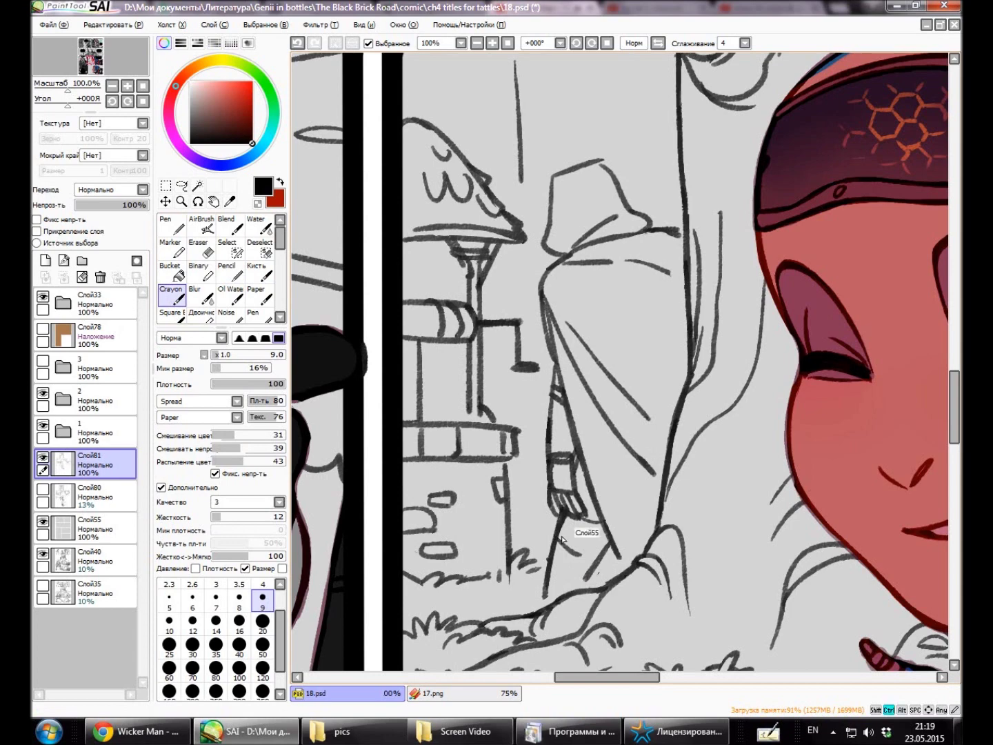
Select the forest panel's area and copy its background linework into the panel below on a new layer.
scroll(523, 587, down, 3)
key(m)
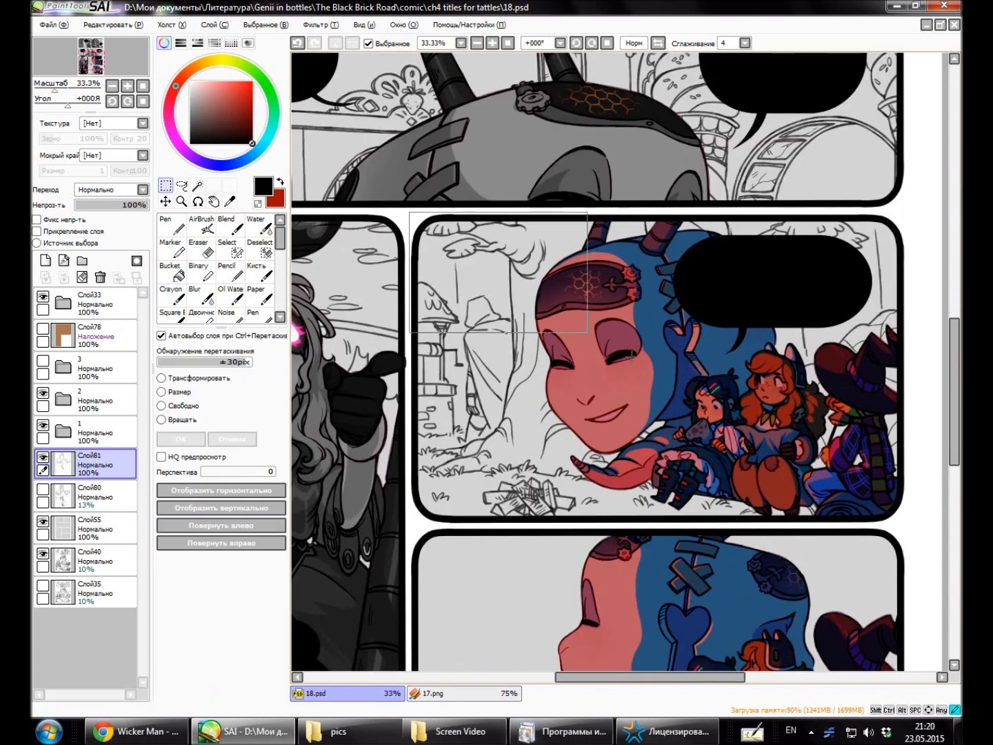
drag(409, 213, 924, 530)
scroll(952, 400, down, 3)
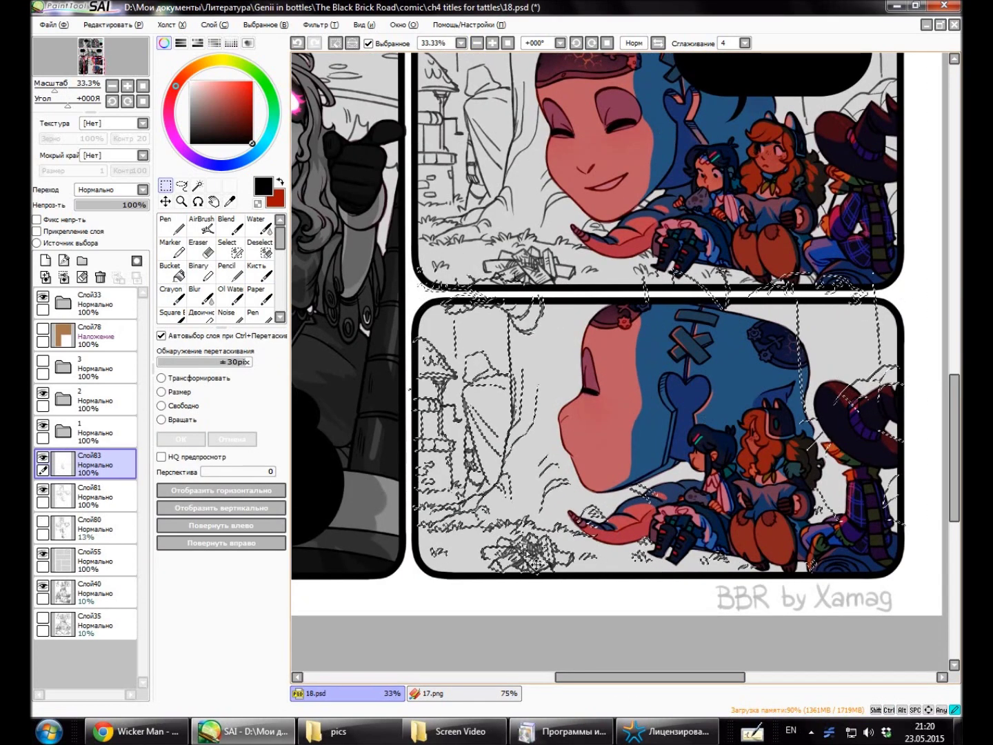
key(ctrl+d)
Shift the copied linework into place in the lower panel and clear the strip overlapping the panel above.
scroll(918, 404, up, 3)
scroll(919, 404, down, 2)
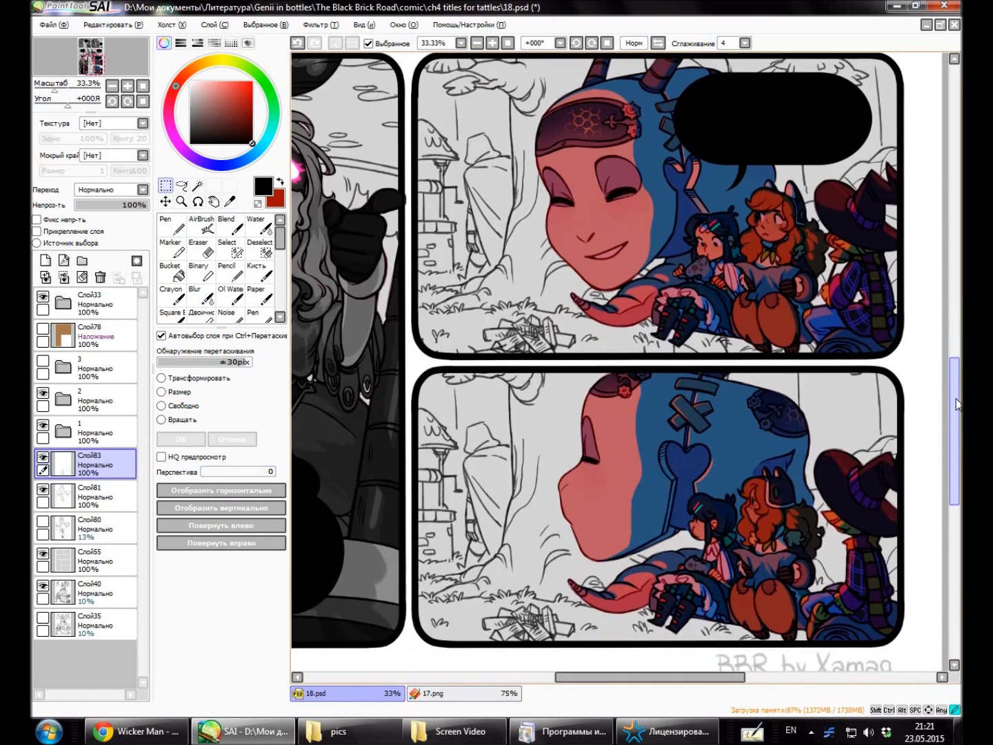
key(v)
drag(474, 518, 475, 542)
key(ctrl+t)
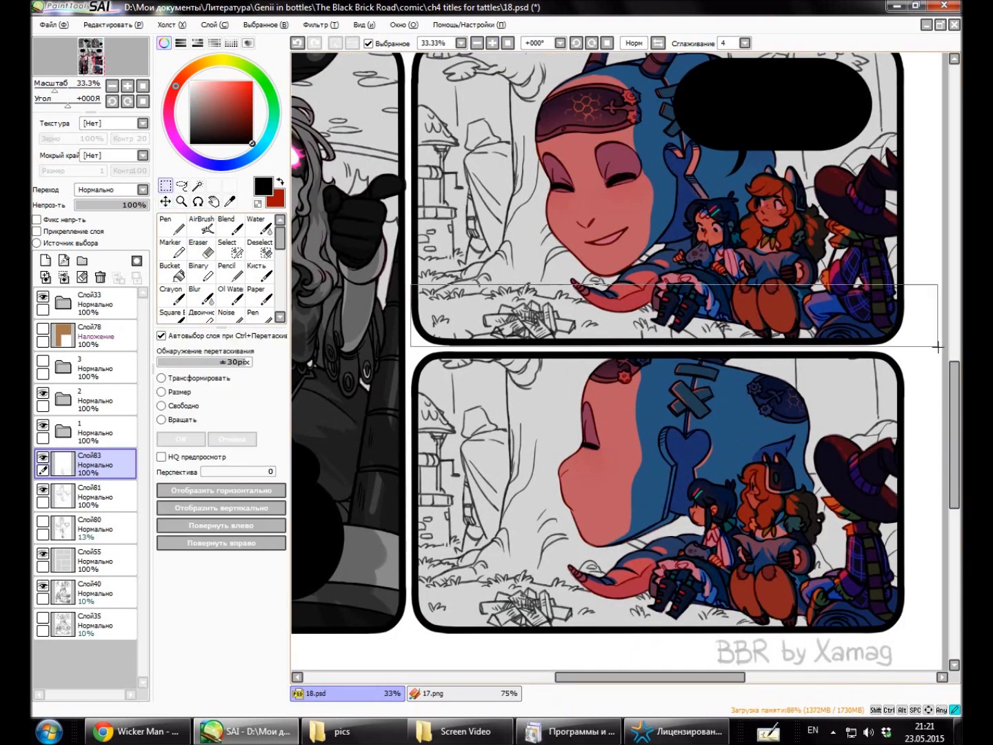
scroll(955, 416, down, 1)
Erase the cloaked figure from the copied linework in the lower panel with the eraser at size 50.
key(e)
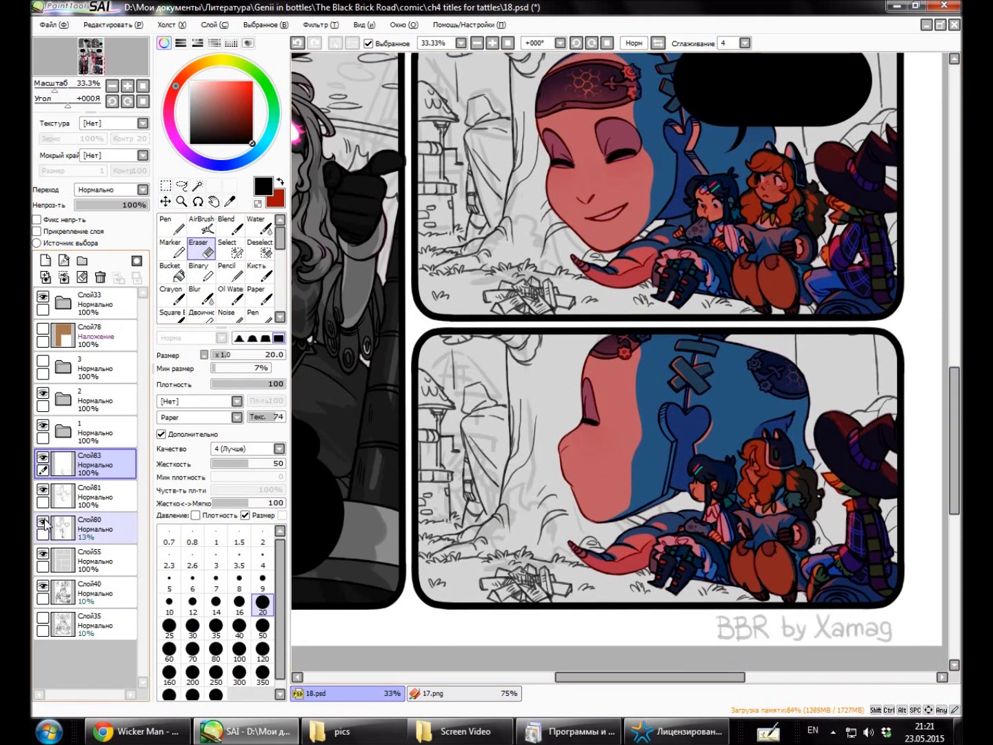
key(ctrl+plus)
click(263, 628)
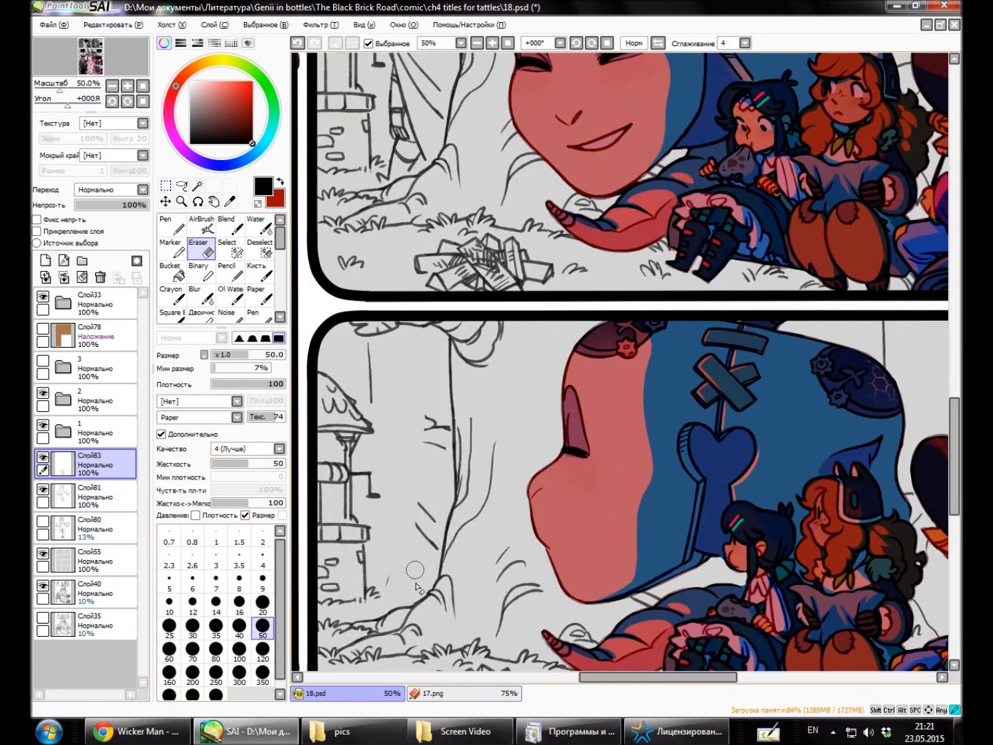
scroll(447, 424, up, 1)
Lasso the tree's upper foliage in the lower panel, reposition it below the border and tidy the cut lines.
key(a)
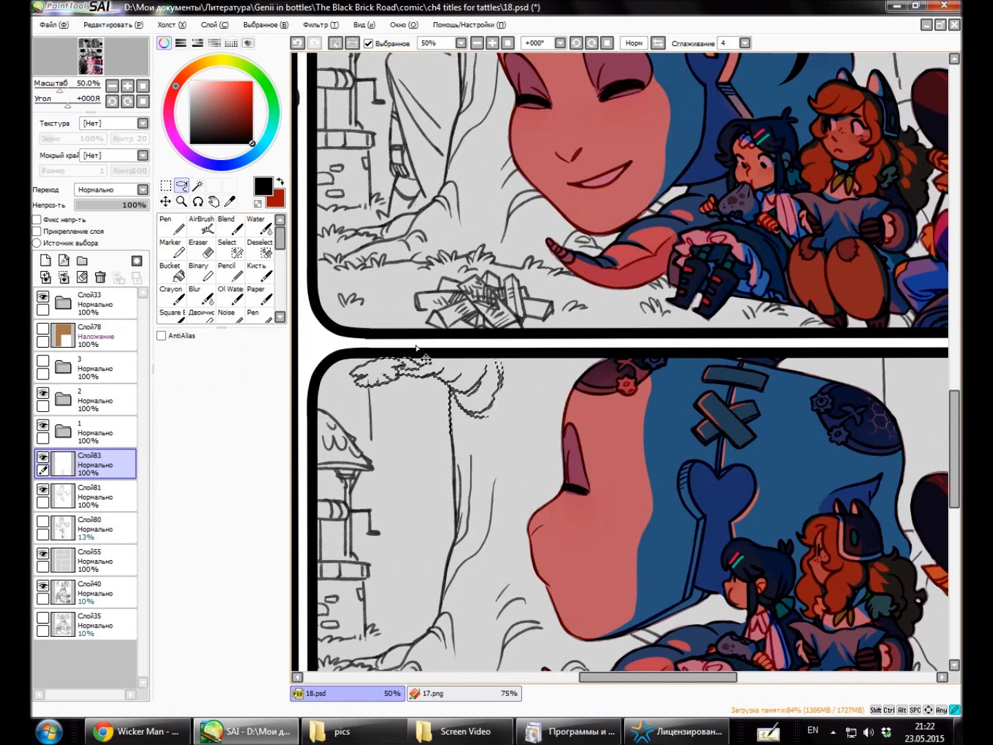
scroll(509, 80, left, 3)
key(ctrl+plus)
key(c)
key(e)
key(c)
key(e)
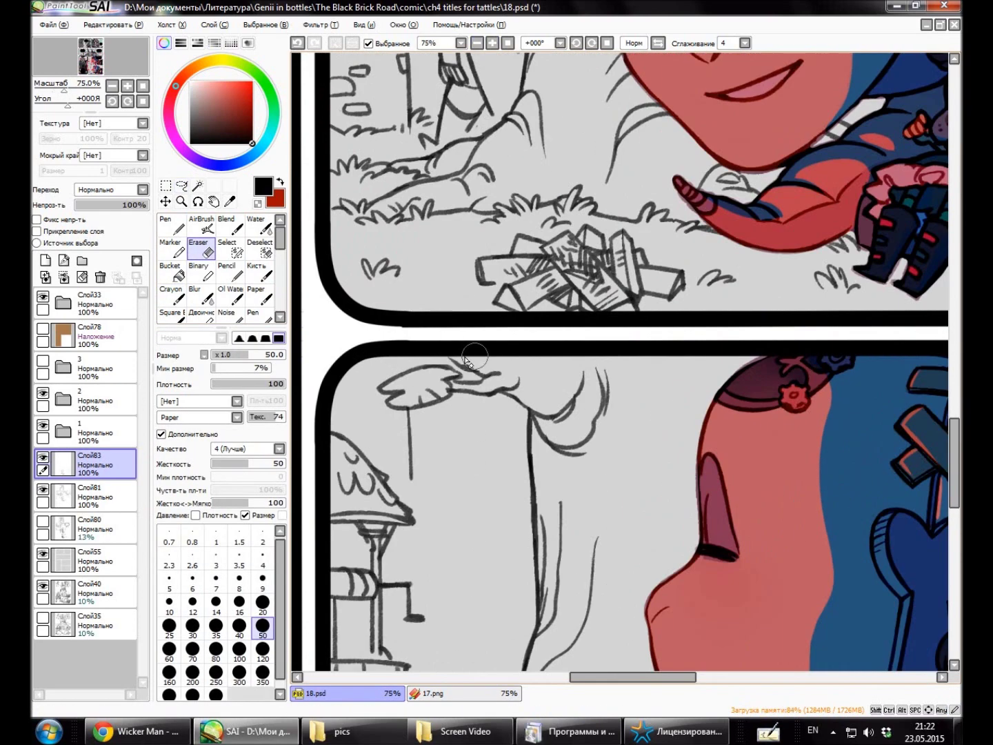
Draw terrain lines between the well and the tree where the cloaked figure was removed.
key(c)
key(ctrl+minus)
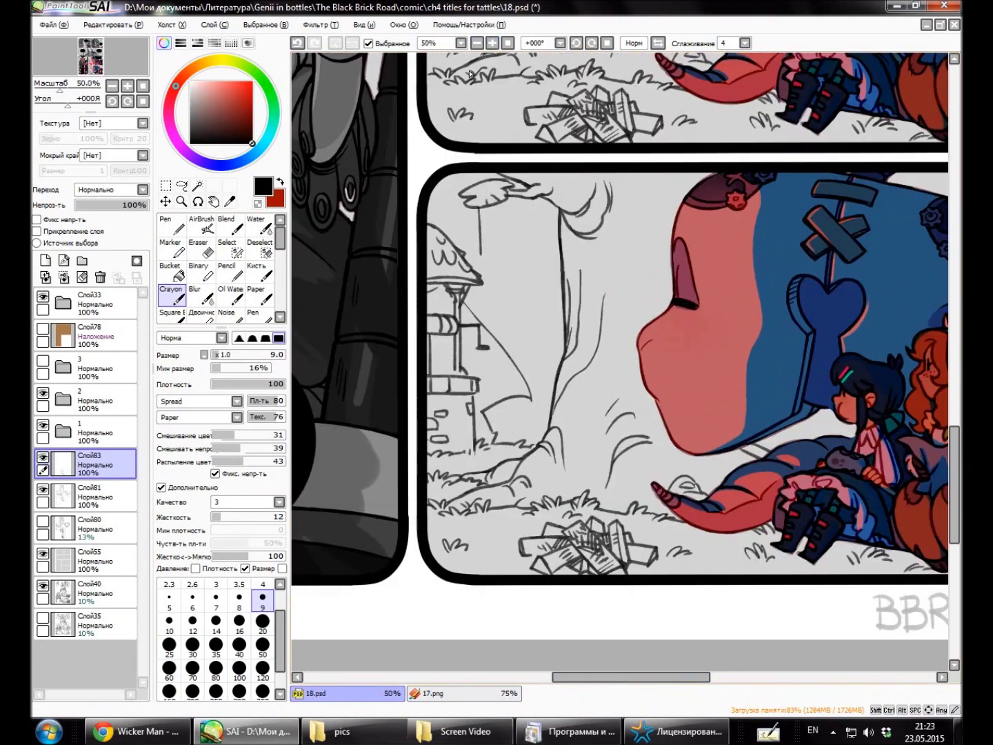
key(e)
key(c)
key(ctrl+minus)
key(ctrl+plus)
key(e)
key(c)
key(ctrl+minus)
Draw hanging foliage and trunk lines behind the large blue head and the characters in the lower panel.
click(492, 44)
scroll(705, 389, up, 2)
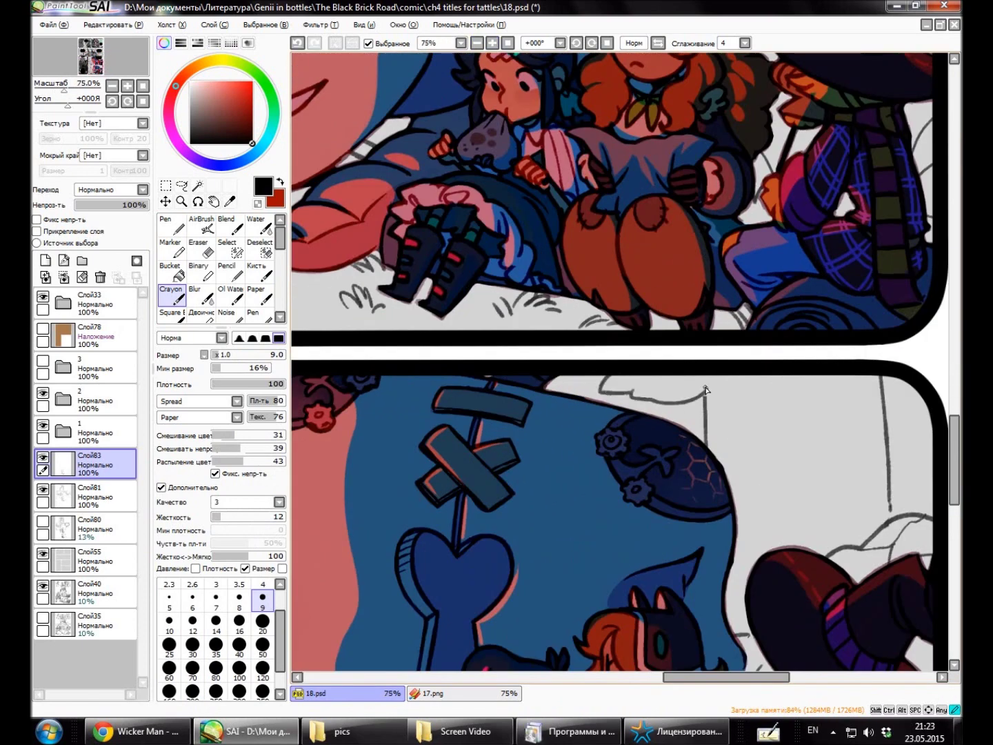
scroll(745, 393, down, 3)
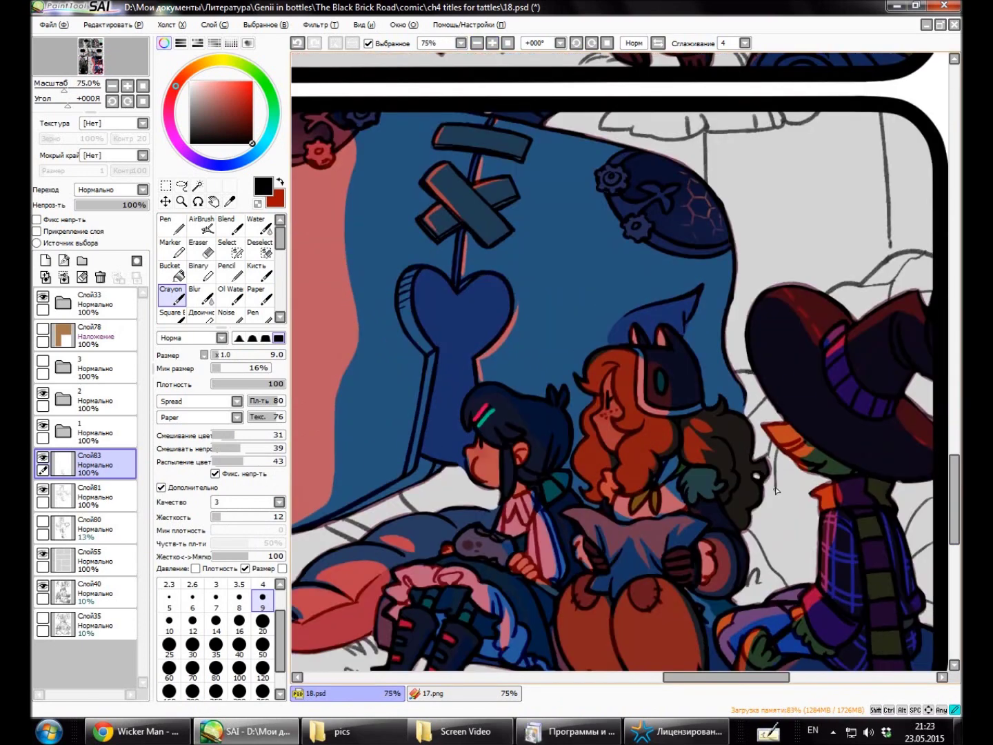
scroll(777, 490, right, 3)
scroll(500, 556, down, 4)
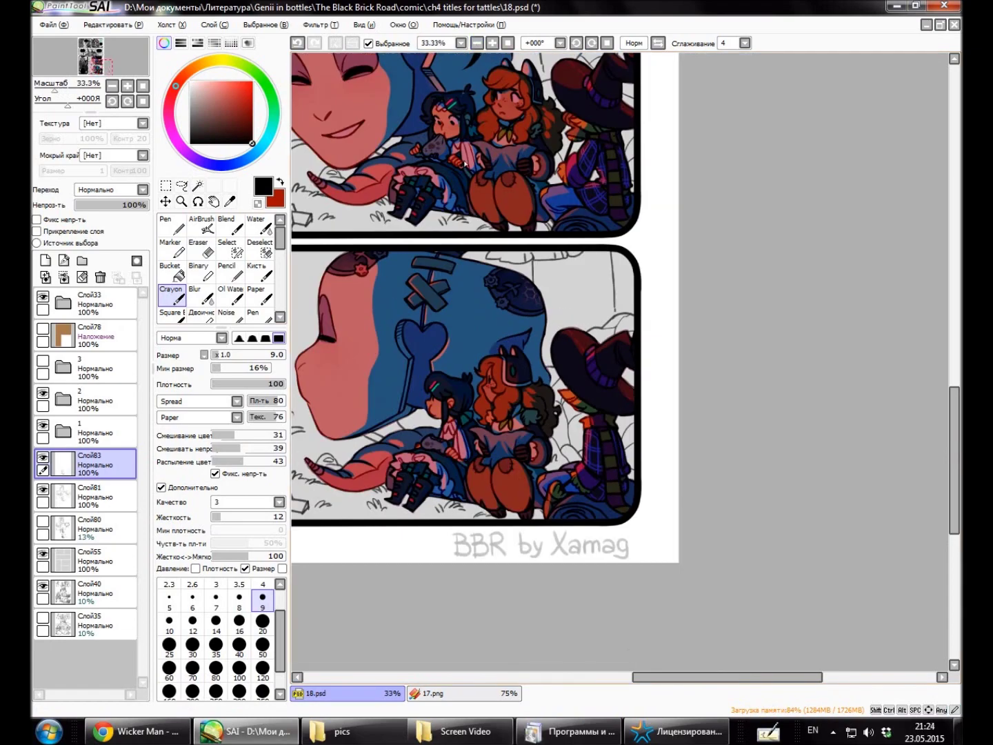
Add light curved trunk lines between the tree and the large face's profile in the lower panel.
key(e)
scroll(499, 555, left, 3)
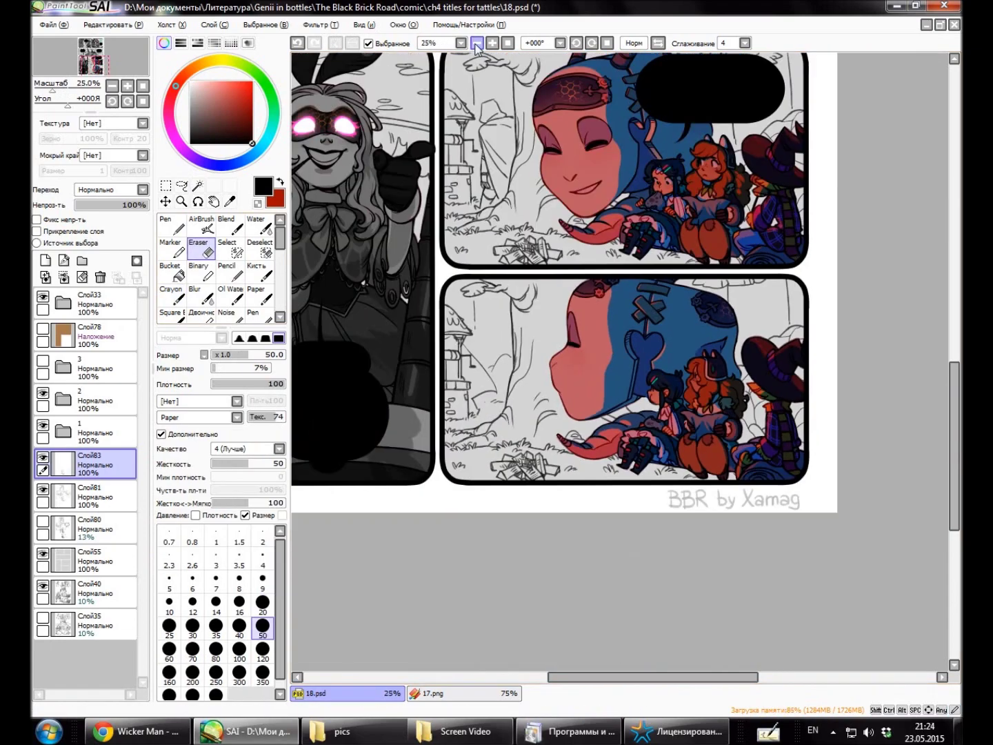
click(476, 42)
key(e)
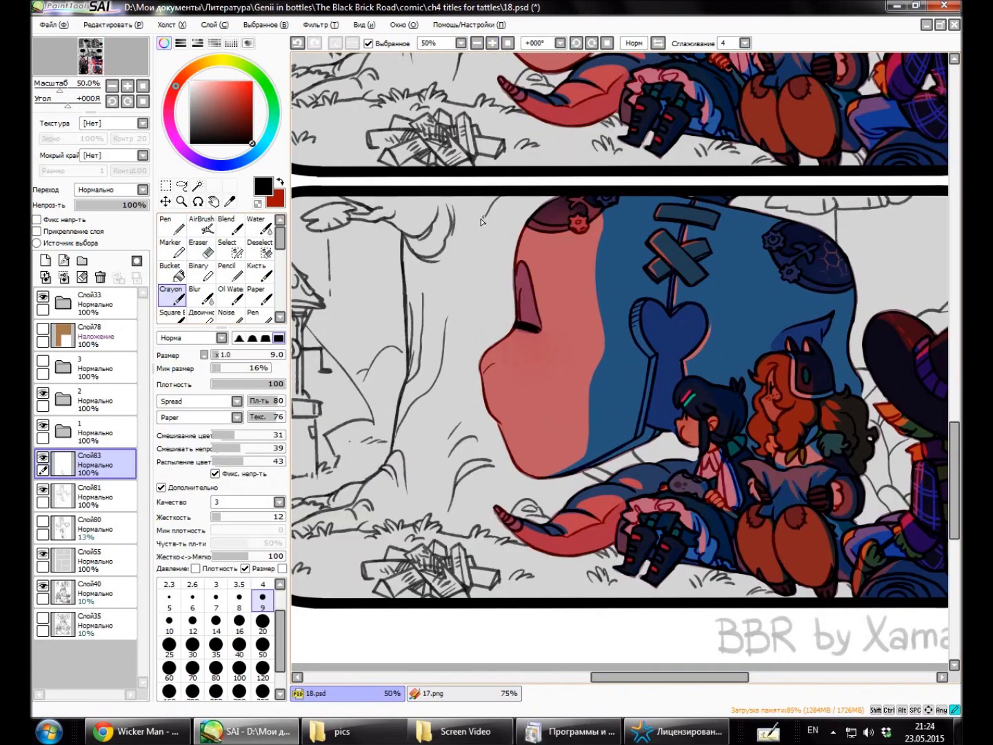
key(e)
scroll(472, 272, down, 2)
scroll(540, 123, up, 1)
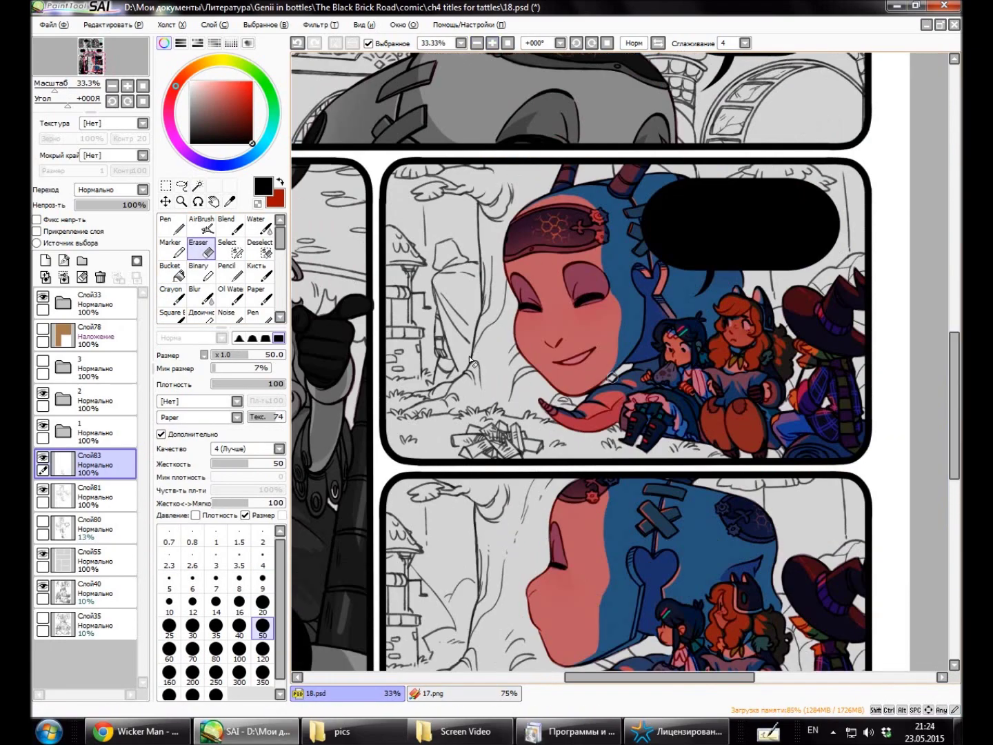
Erase the cornice junction at the ceiling corner of the wide candy interior panel and redraw it with curved lines meeting in a point.
key(e)
scroll(538, 119, down, 3)
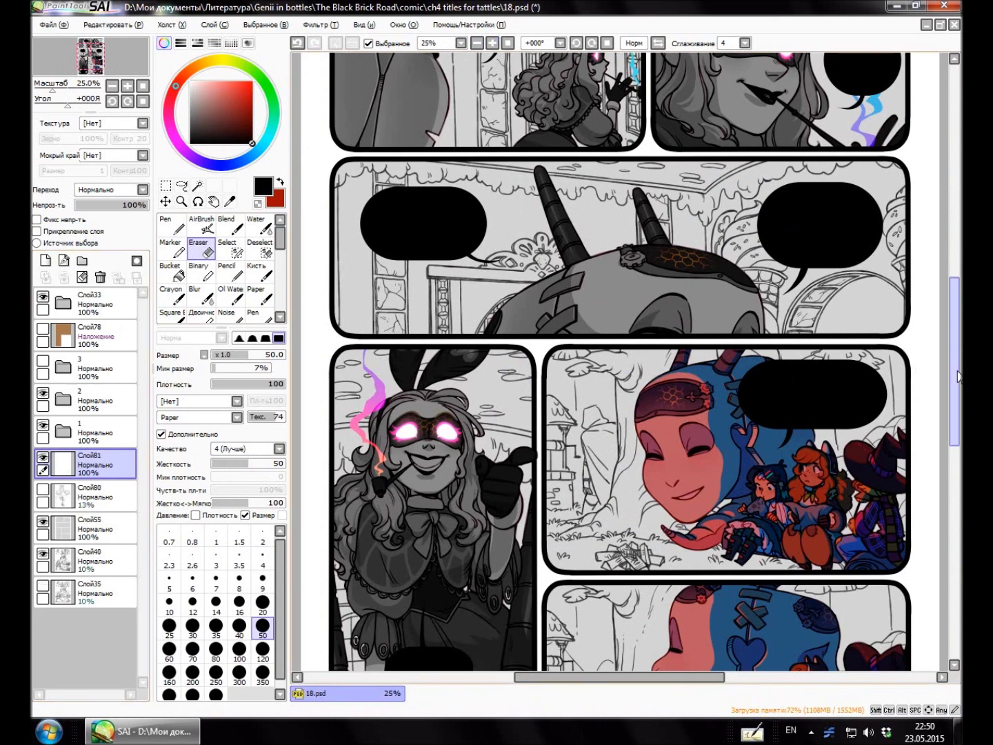
scroll(918, 366, up, 1)
click(493, 43)
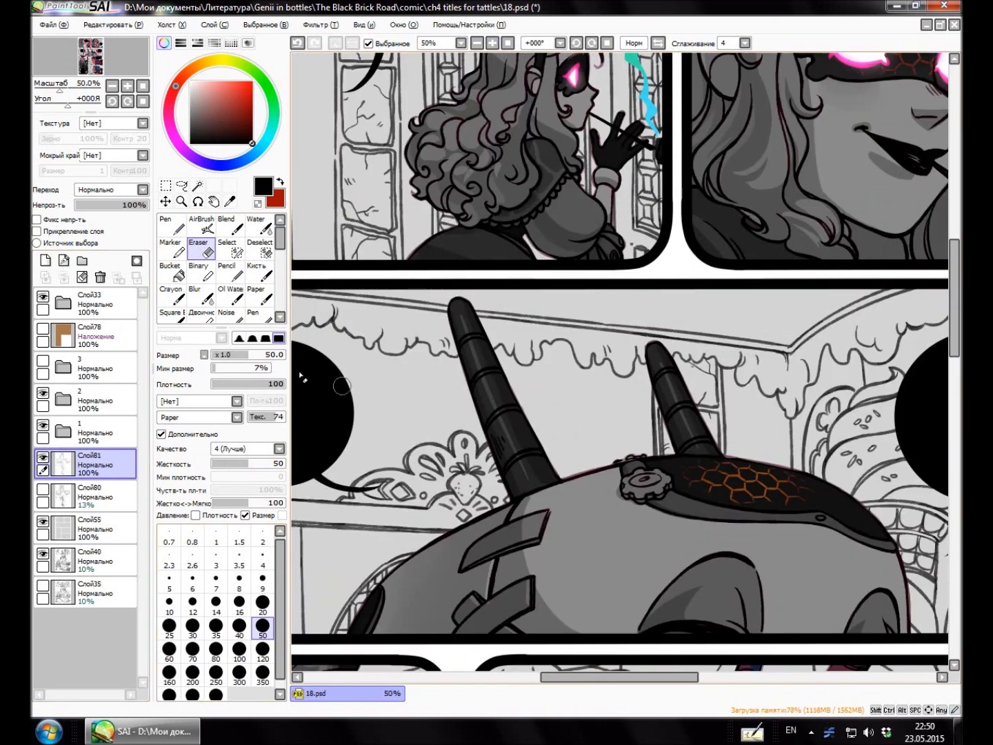
key(e)
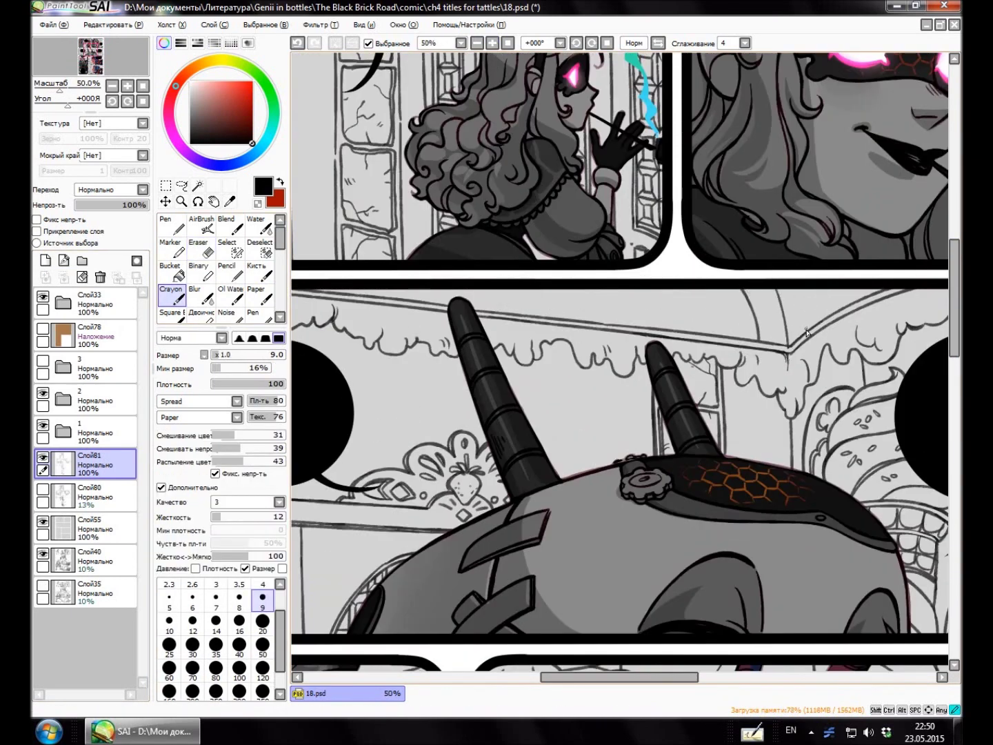
scroll(781, 361, down, 1)
scroll(779, 362, up, 2)
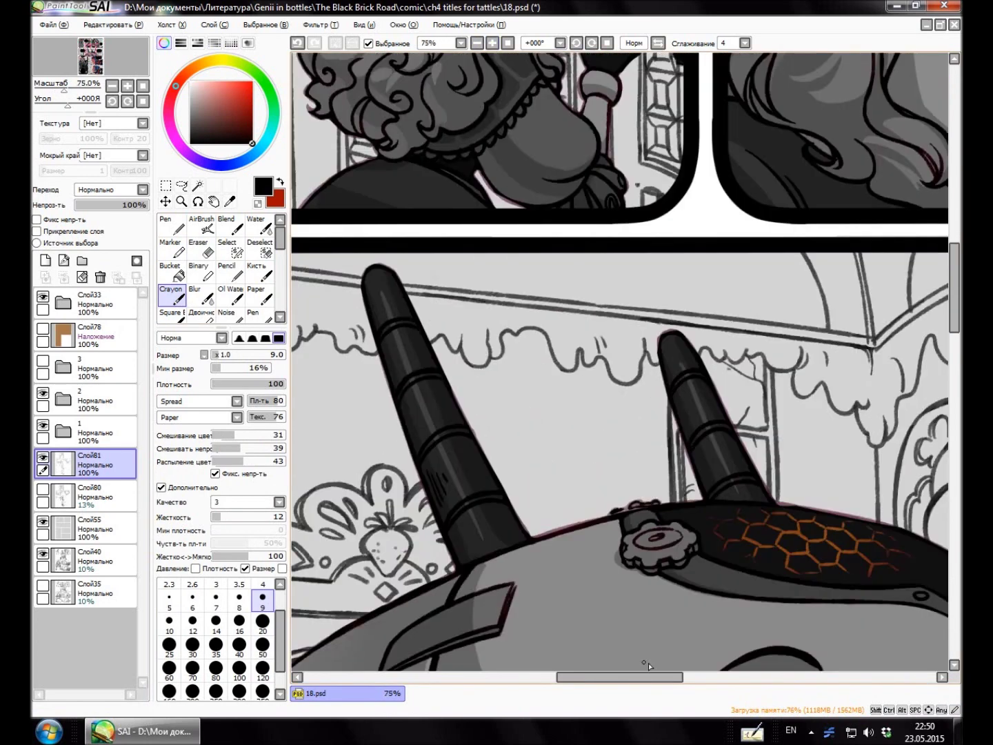
key(e)
drag(579, 347, 605, 314)
key(e)
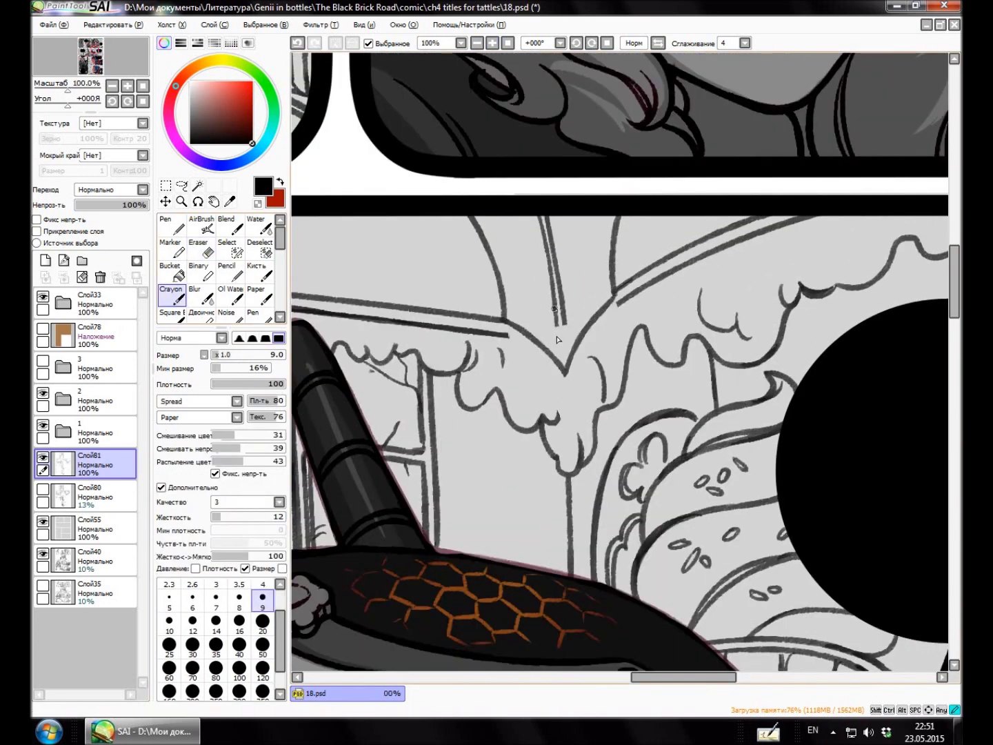
Extend the ceiling rib down to the corner point and redraw the icing drips hanging beneath the junction.
scroll(493, 323, down, 1)
scroll(494, 323, up, 2)
key(e)
mouse_move(649, 476)
mouse_down()
mouse_move(665, 406)
mouse_move(646, 410)
mouse_up()
key(e)
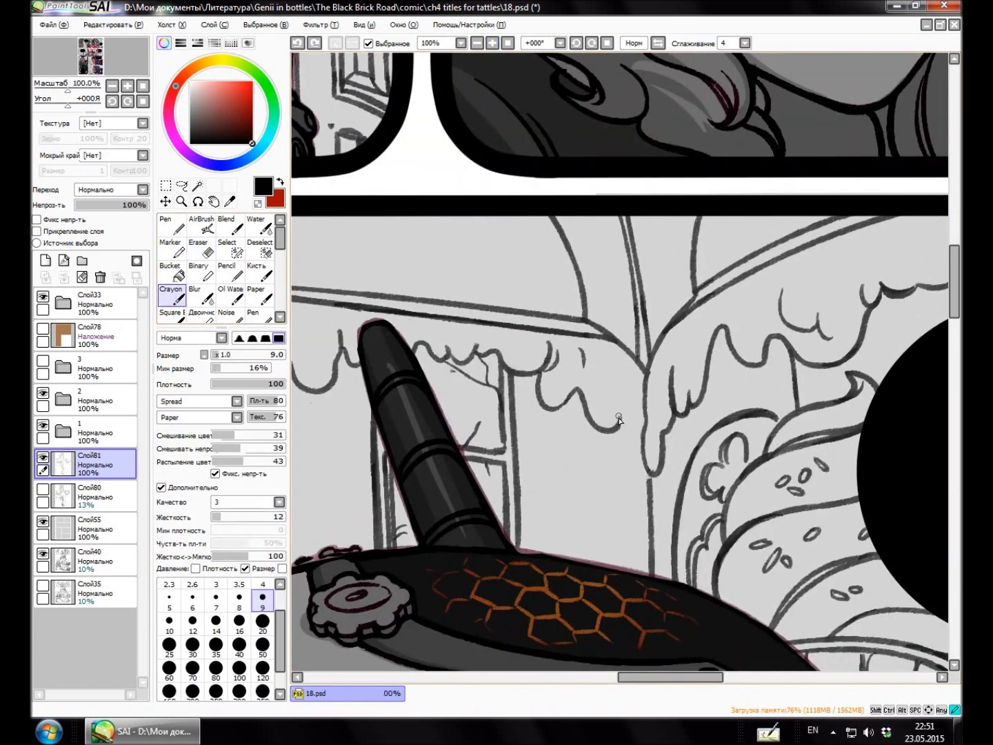
drag(642, 372, 647, 457)
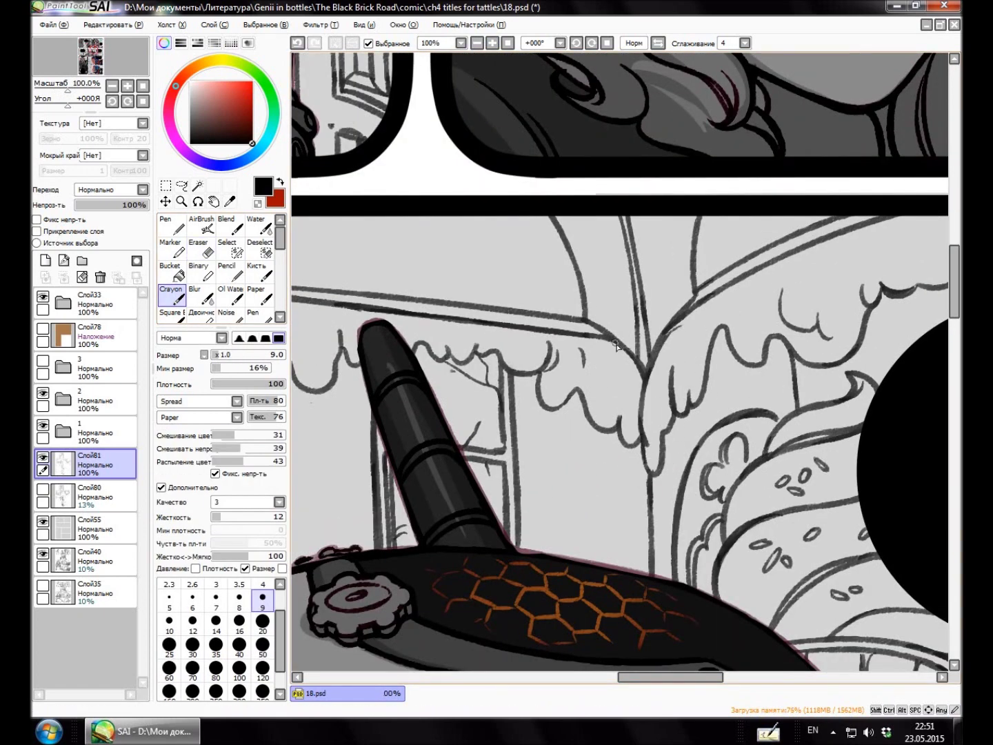
scroll(616, 344, down, 3)
scroll(616, 344, up, 3)
scroll(616, 345, down, 3)
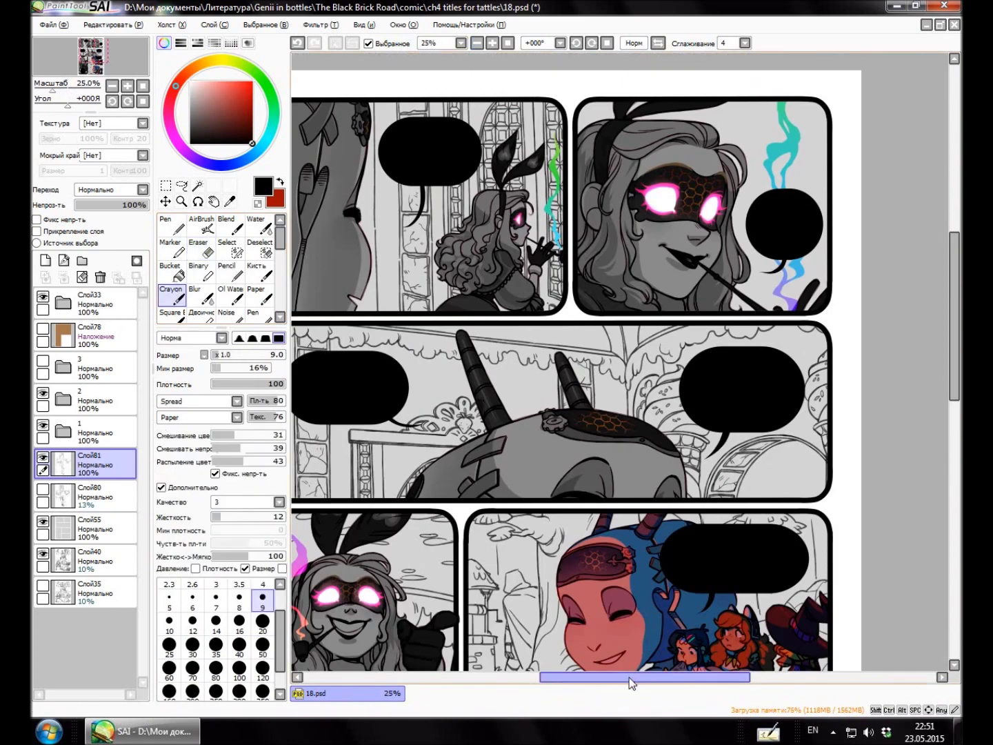
Erase the cloud-like lines behind the smoking woman using a size 120 eraser and draw curved ceiling lines with the size 9 Crayon.
scroll(457, 327, up, 1)
key(e)
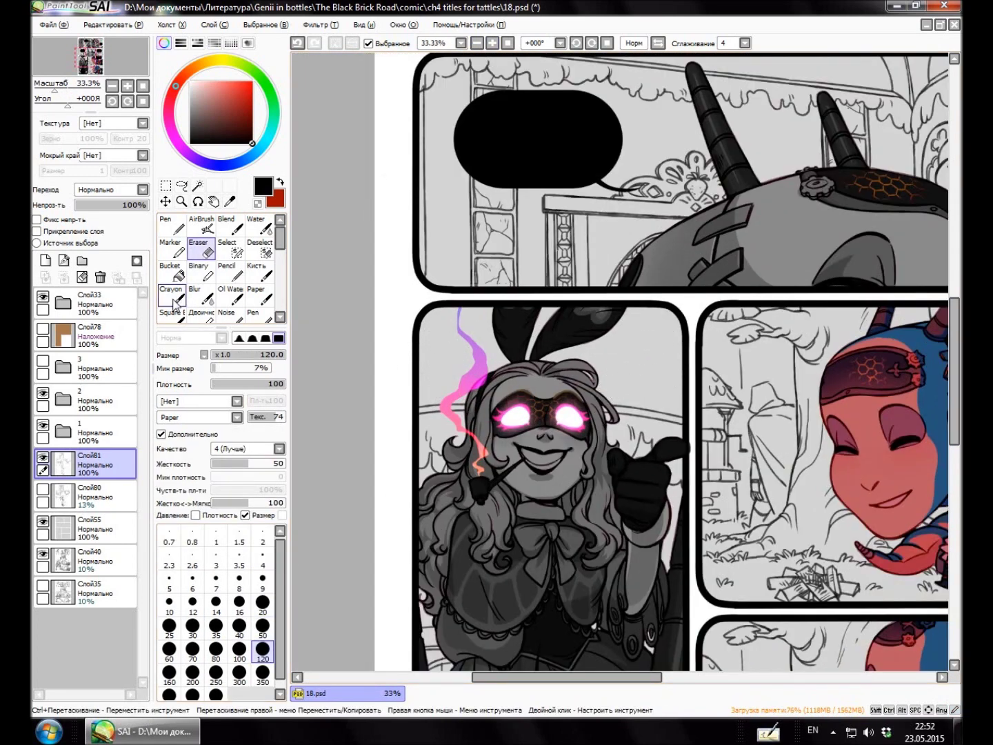
key(c)
scroll(621, 311, down, 2)
scroll(621, 310, up, 2)
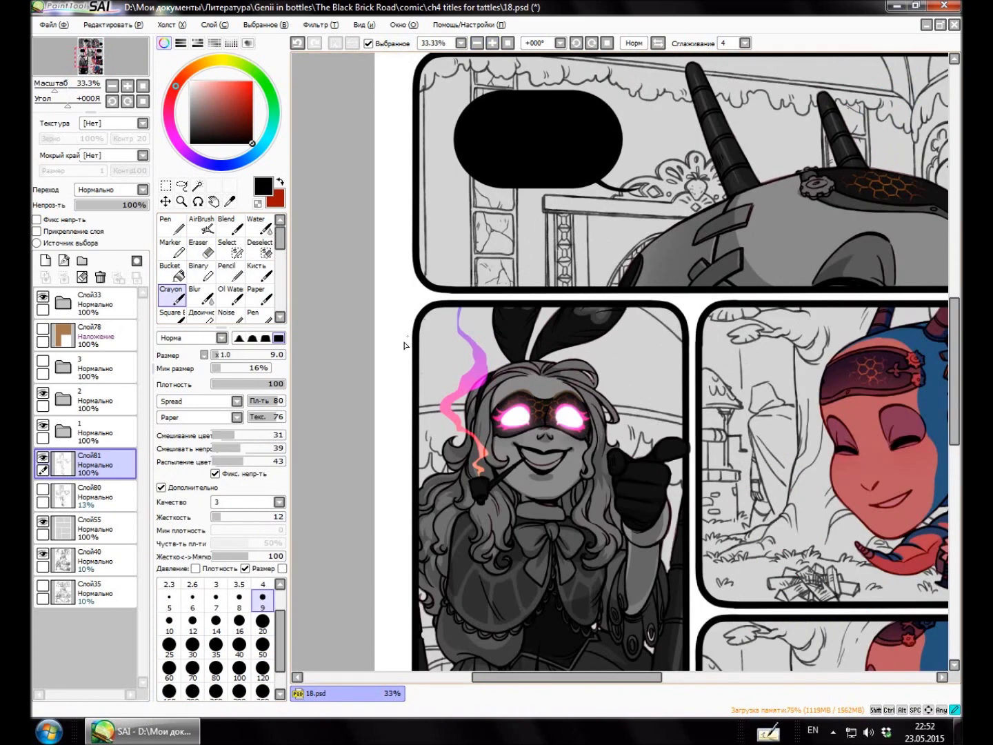
scroll(673, 415, up, 1)
scroll(698, 337, down, 3)
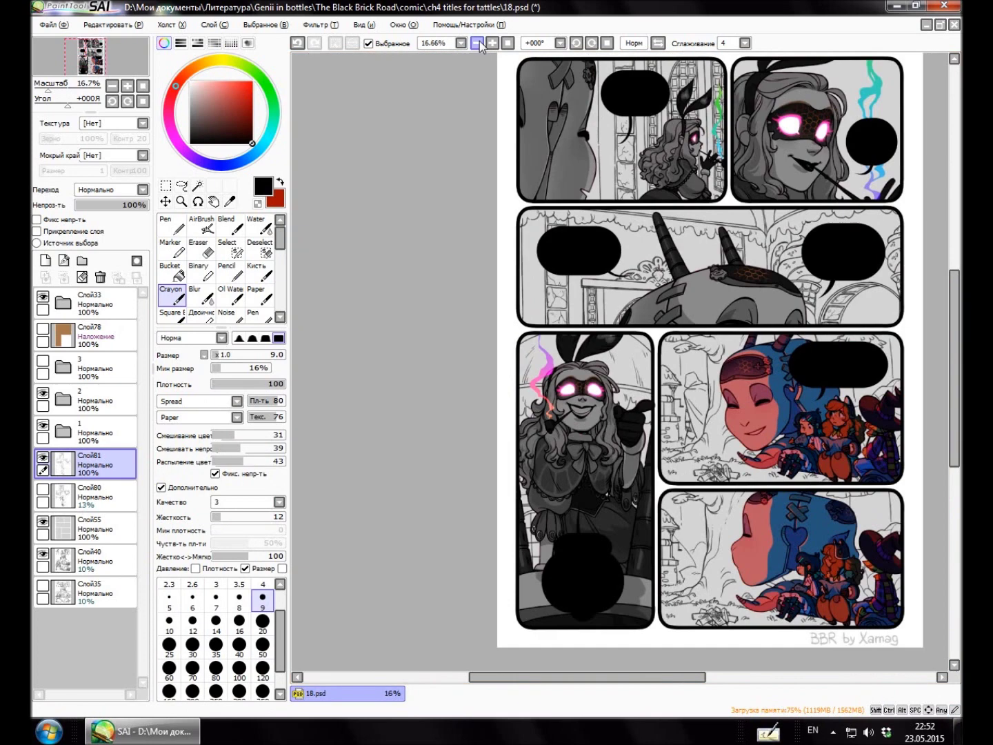
Lock the opacity of layer Слой81 and recolour its background linework dark red across all panels with the Pen at size 500.
key(n)
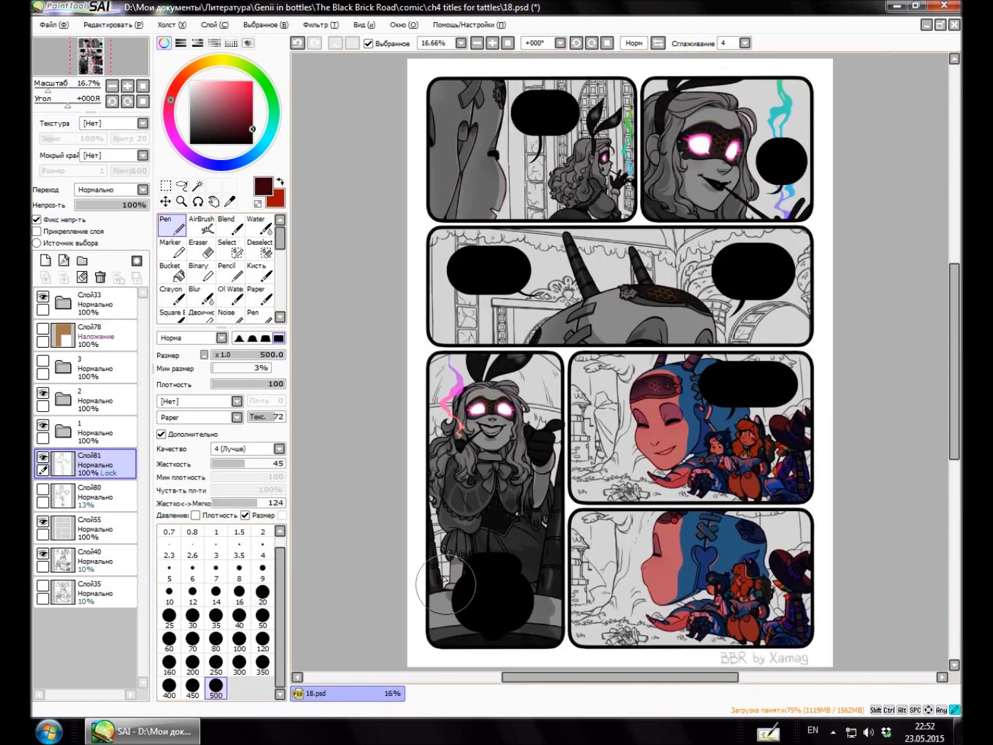
click(493, 42)
scroll(717, 518, down, 3)
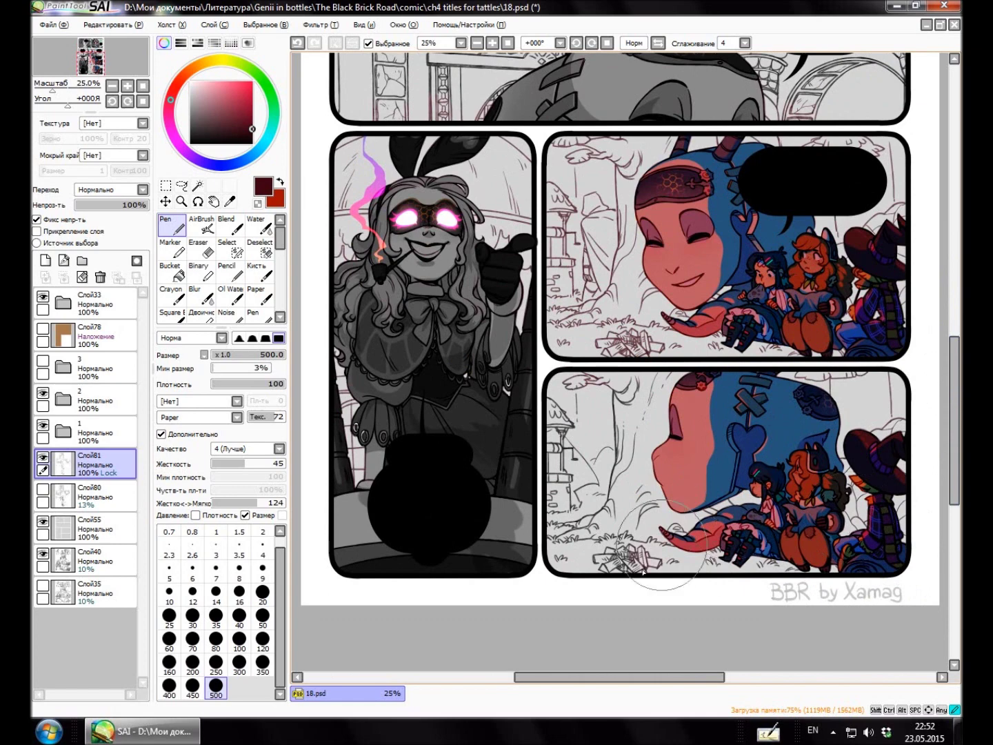
scroll(716, 518, up, 3)
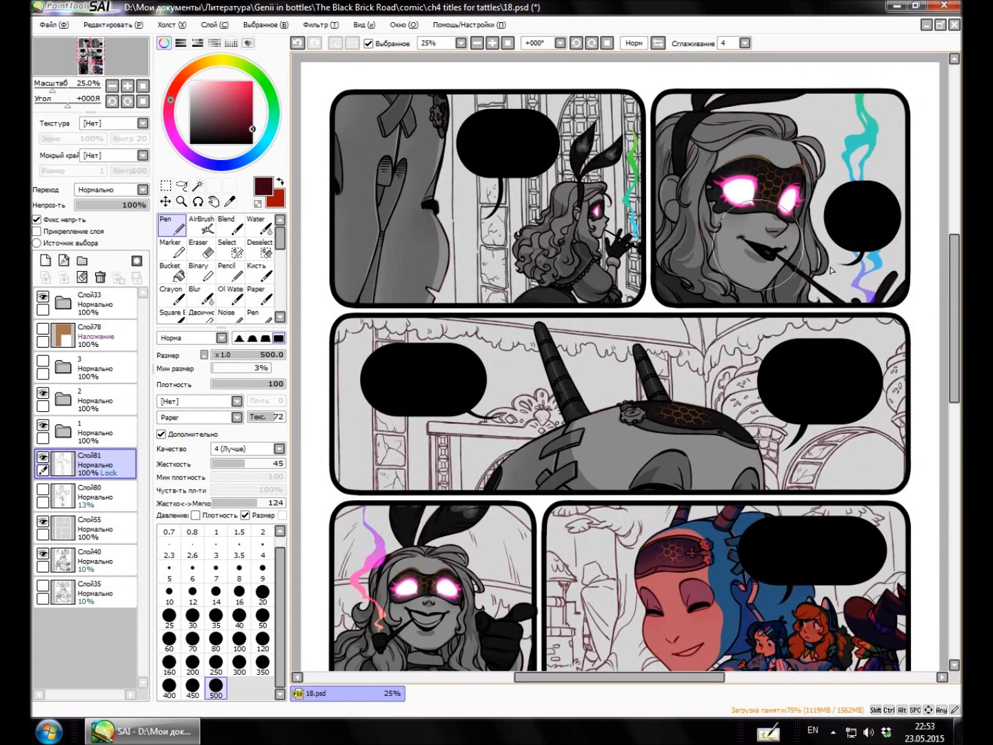
Change the blending mode of the background linework layer Слой81 and reduce its opacity to 26%.
scroll(557, 312, up, 2)
scroll(577, 120, down, 1)
click(110, 190)
click(103, 227)
click(95, 206)
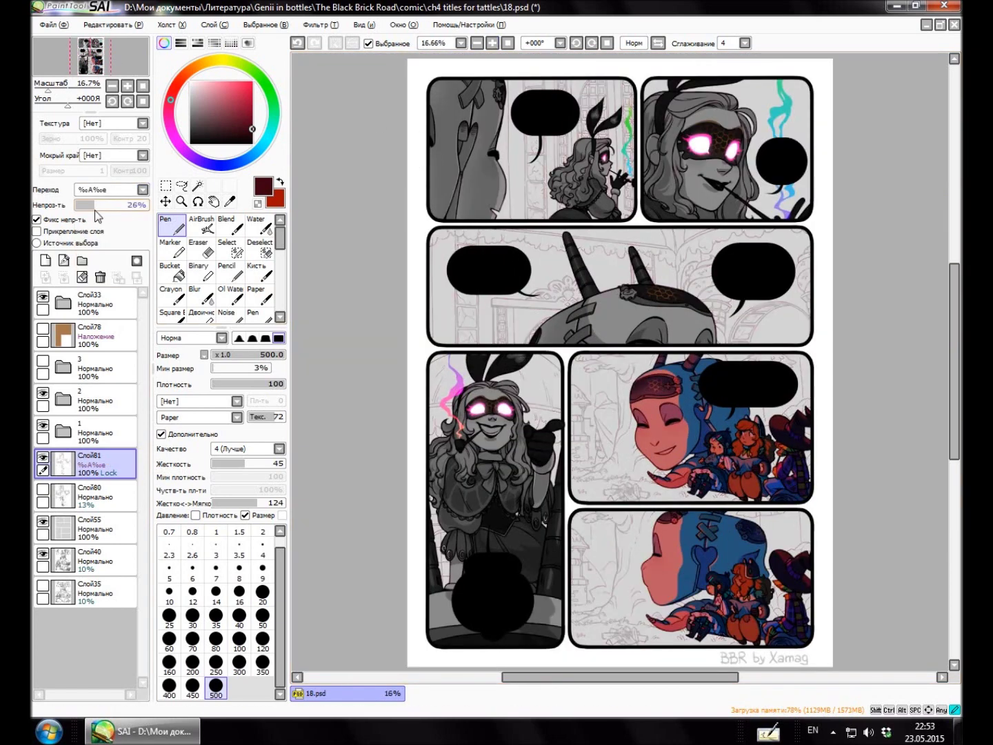